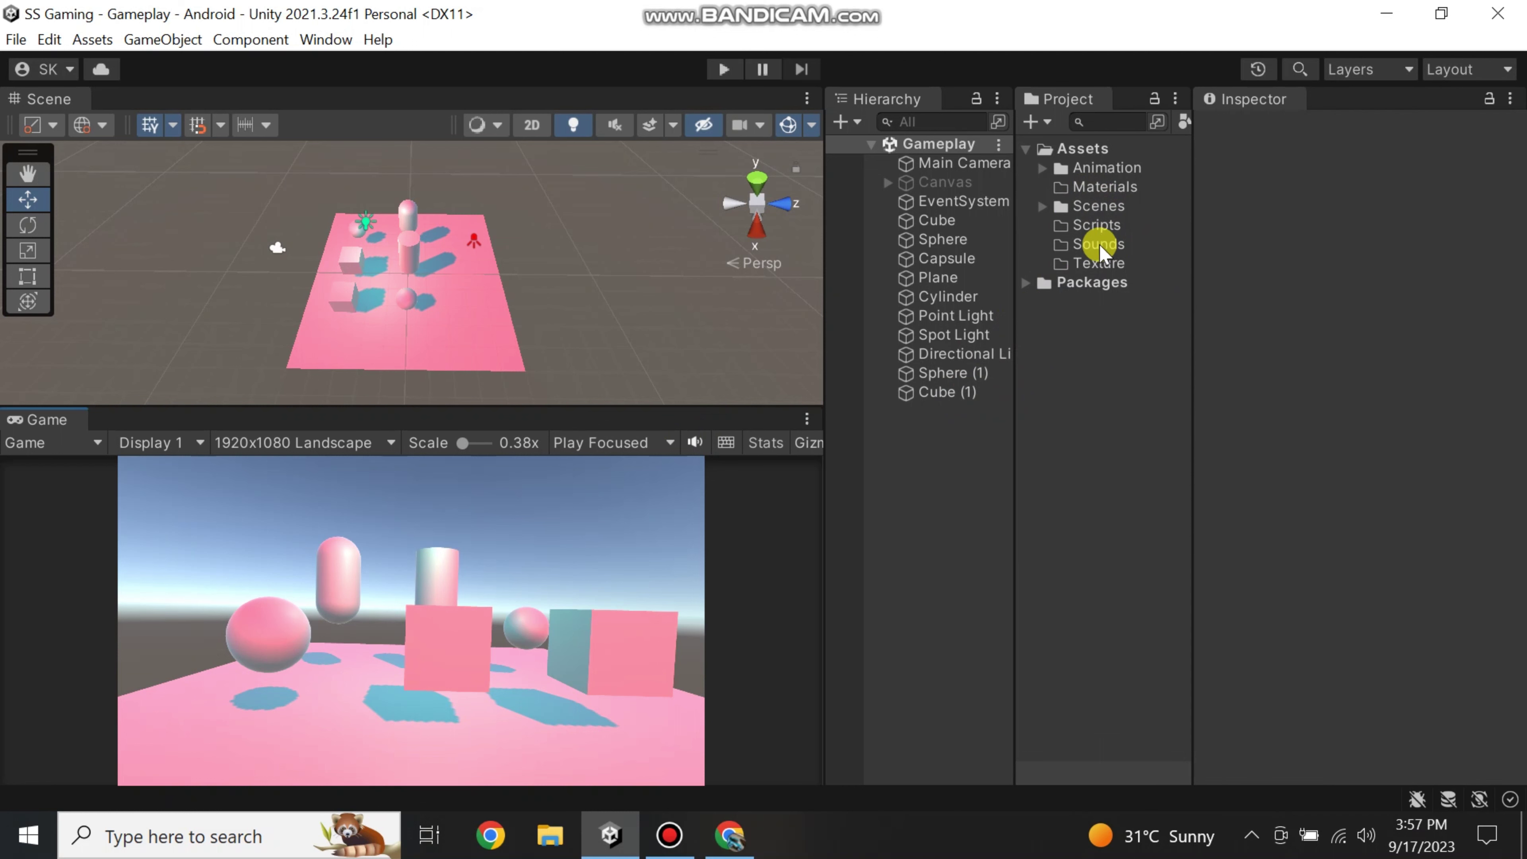
# - Create a new material named floor in the Materials folder
pyautogui.click(1086, 188)
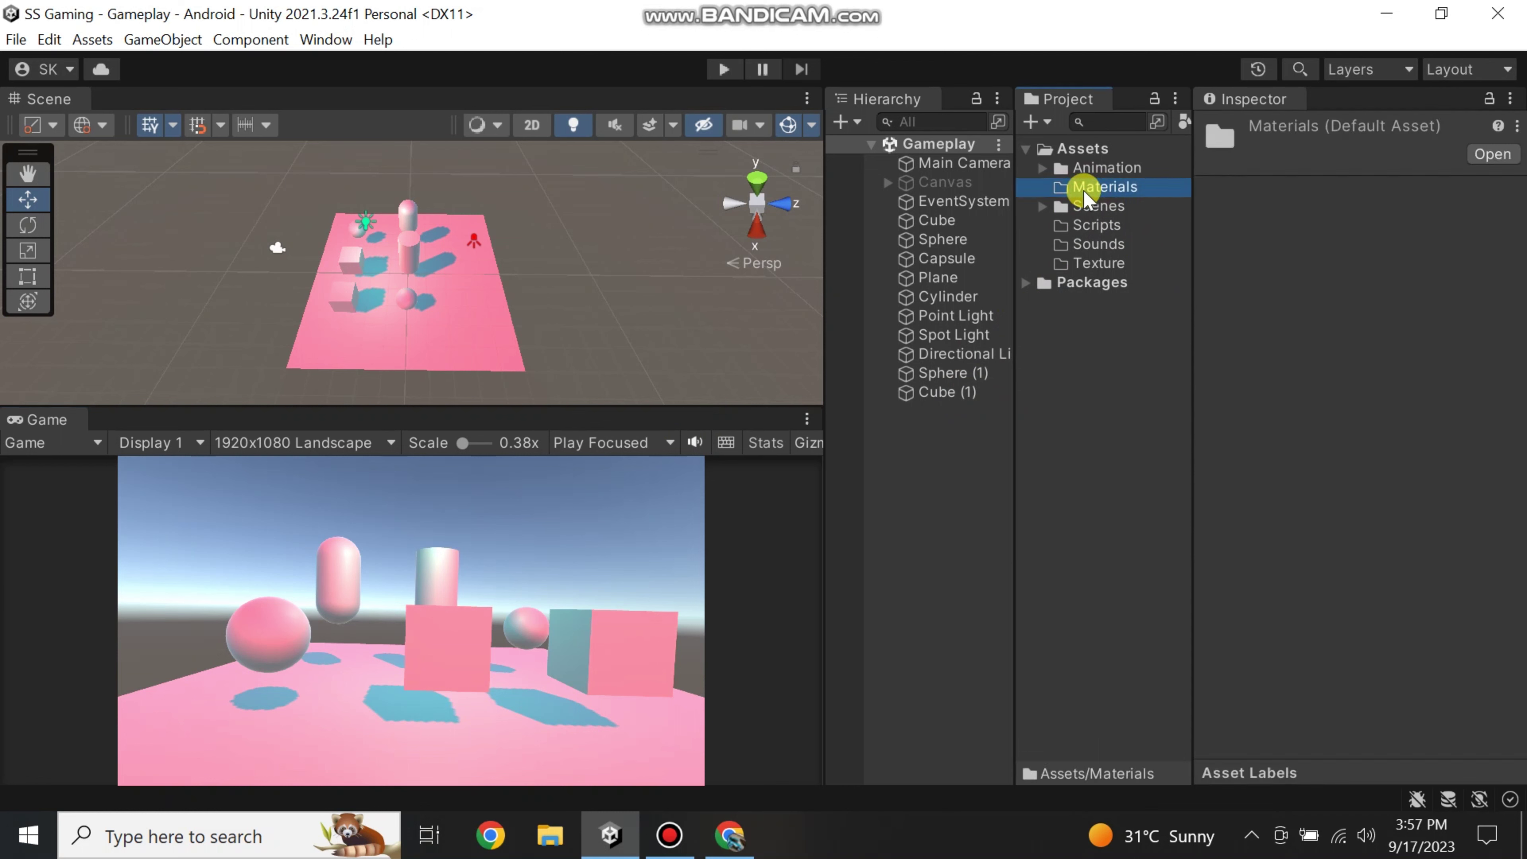
pyautogui.rightClick(1084, 189)
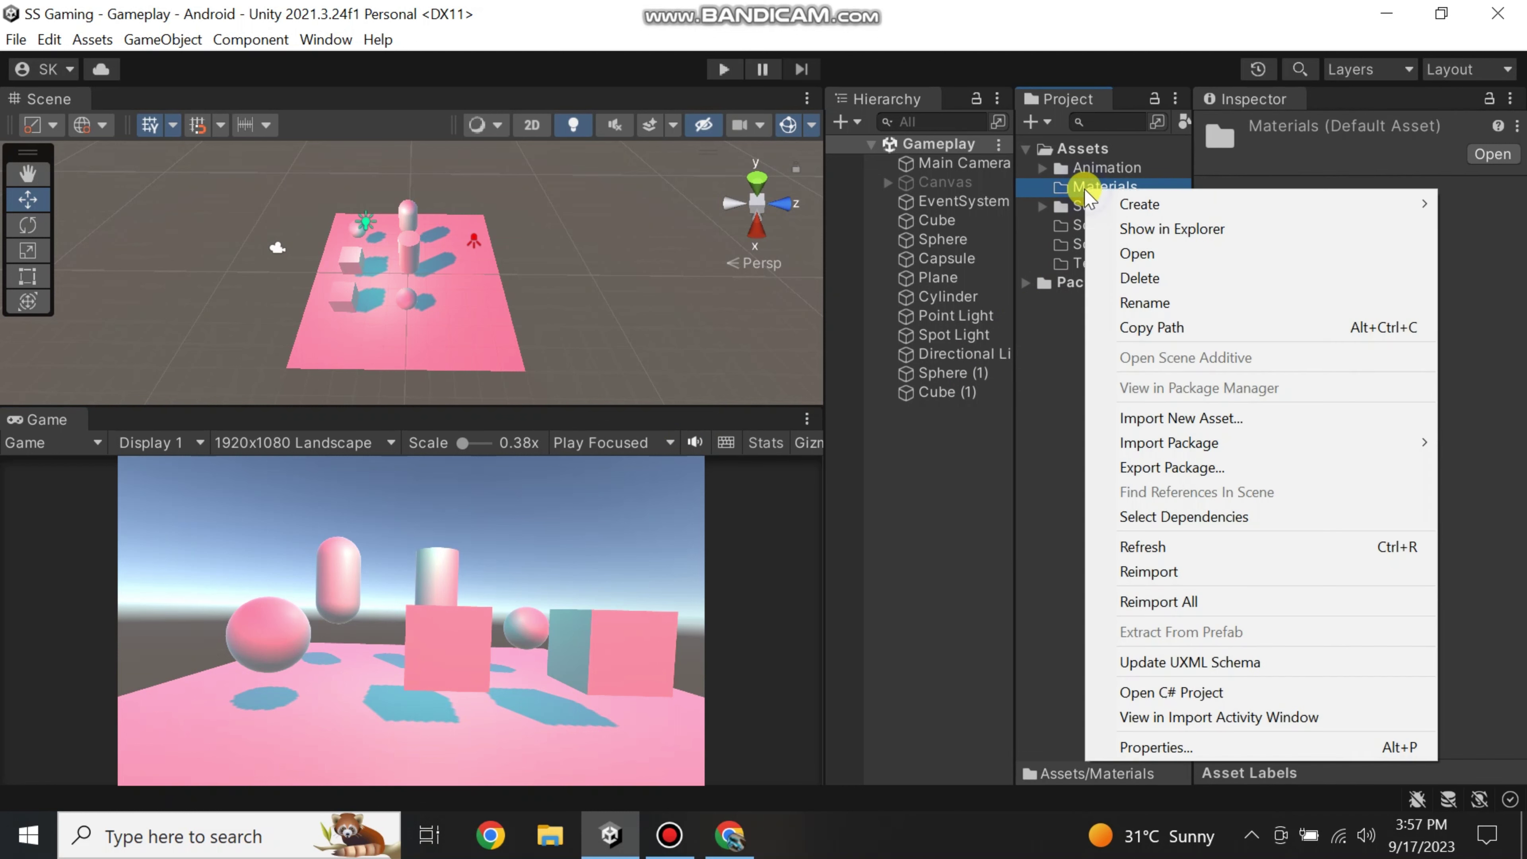
pyautogui.moveTo(1114, 205)
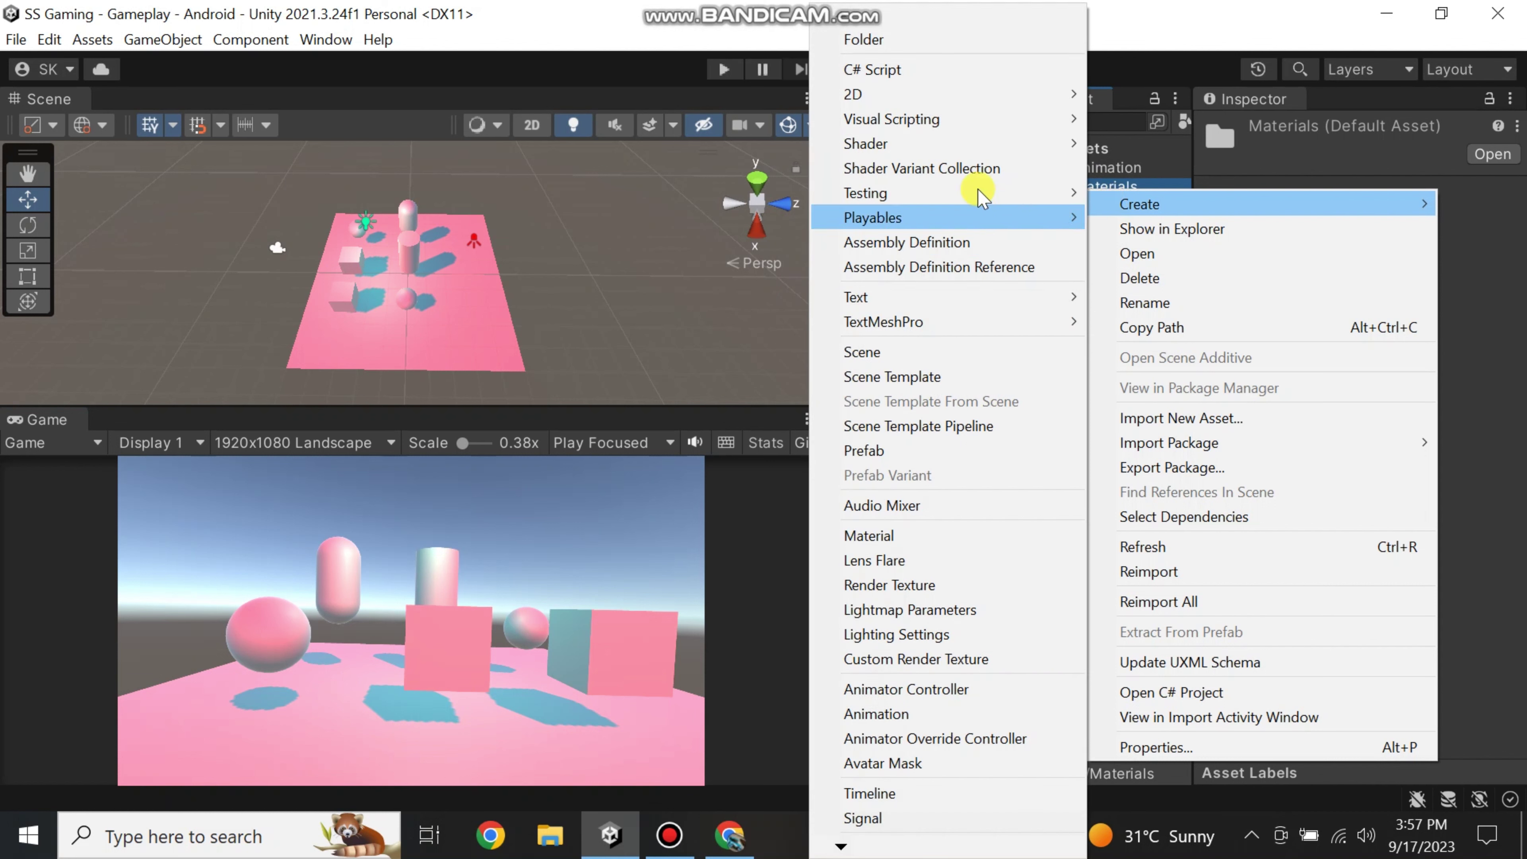
pyautogui.click(870, 538)
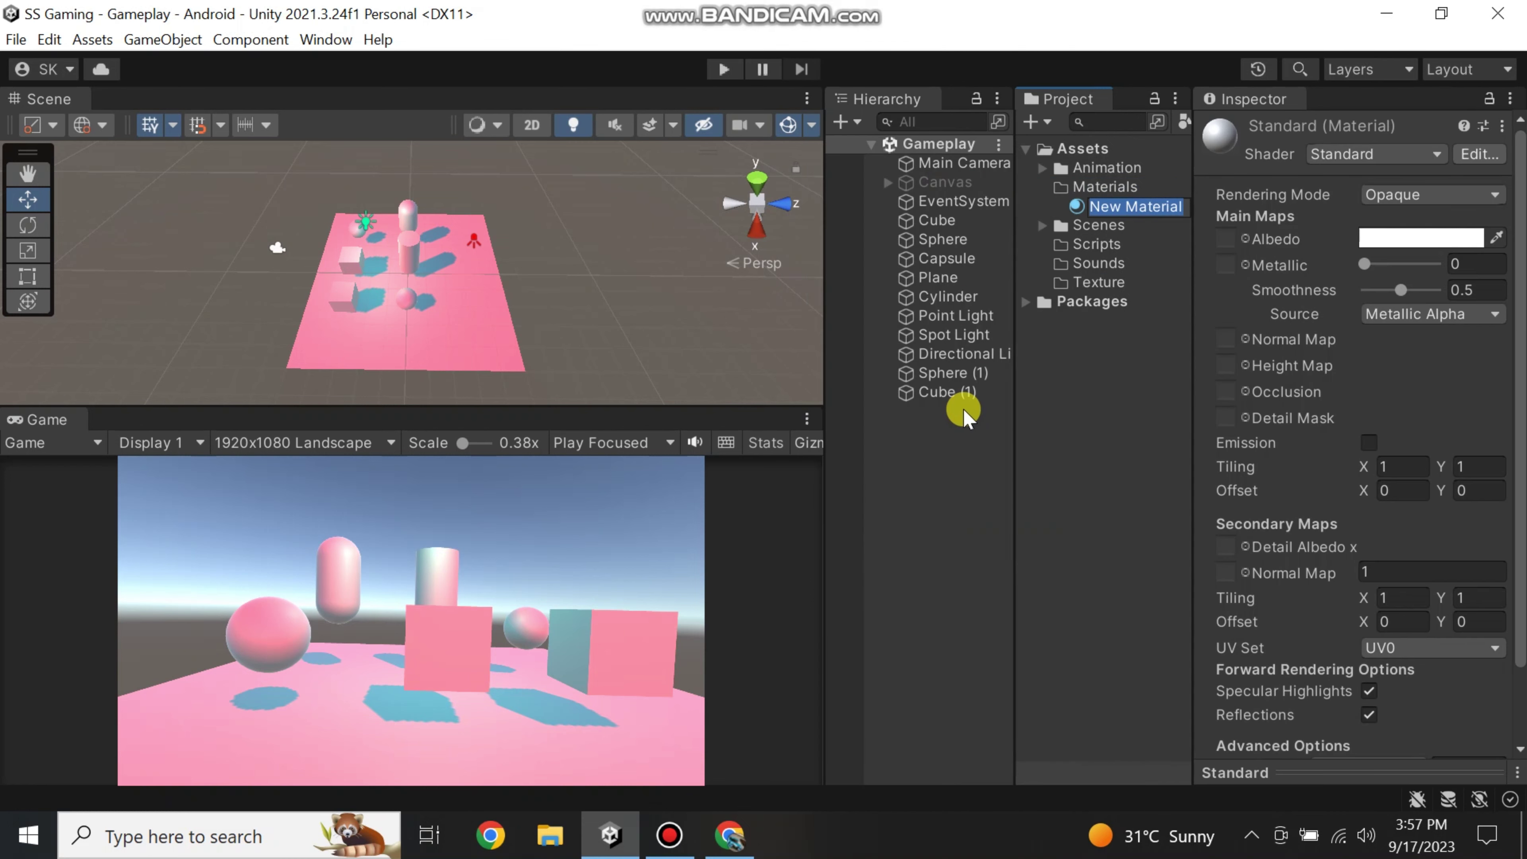
pyautogui.write('flo')
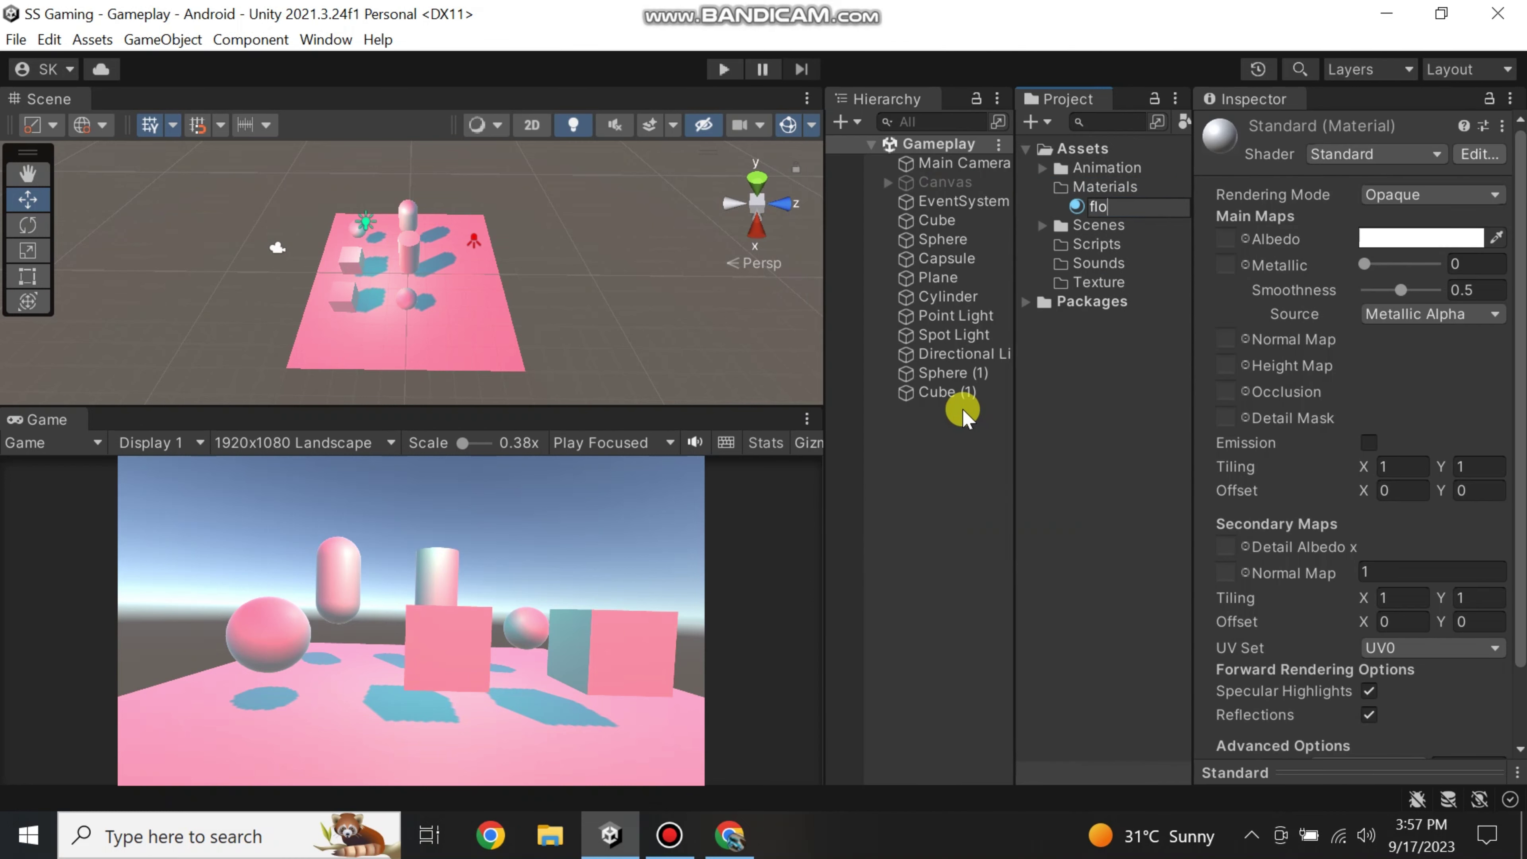
pyautogui.write('or')
pyautogui.press('Return')
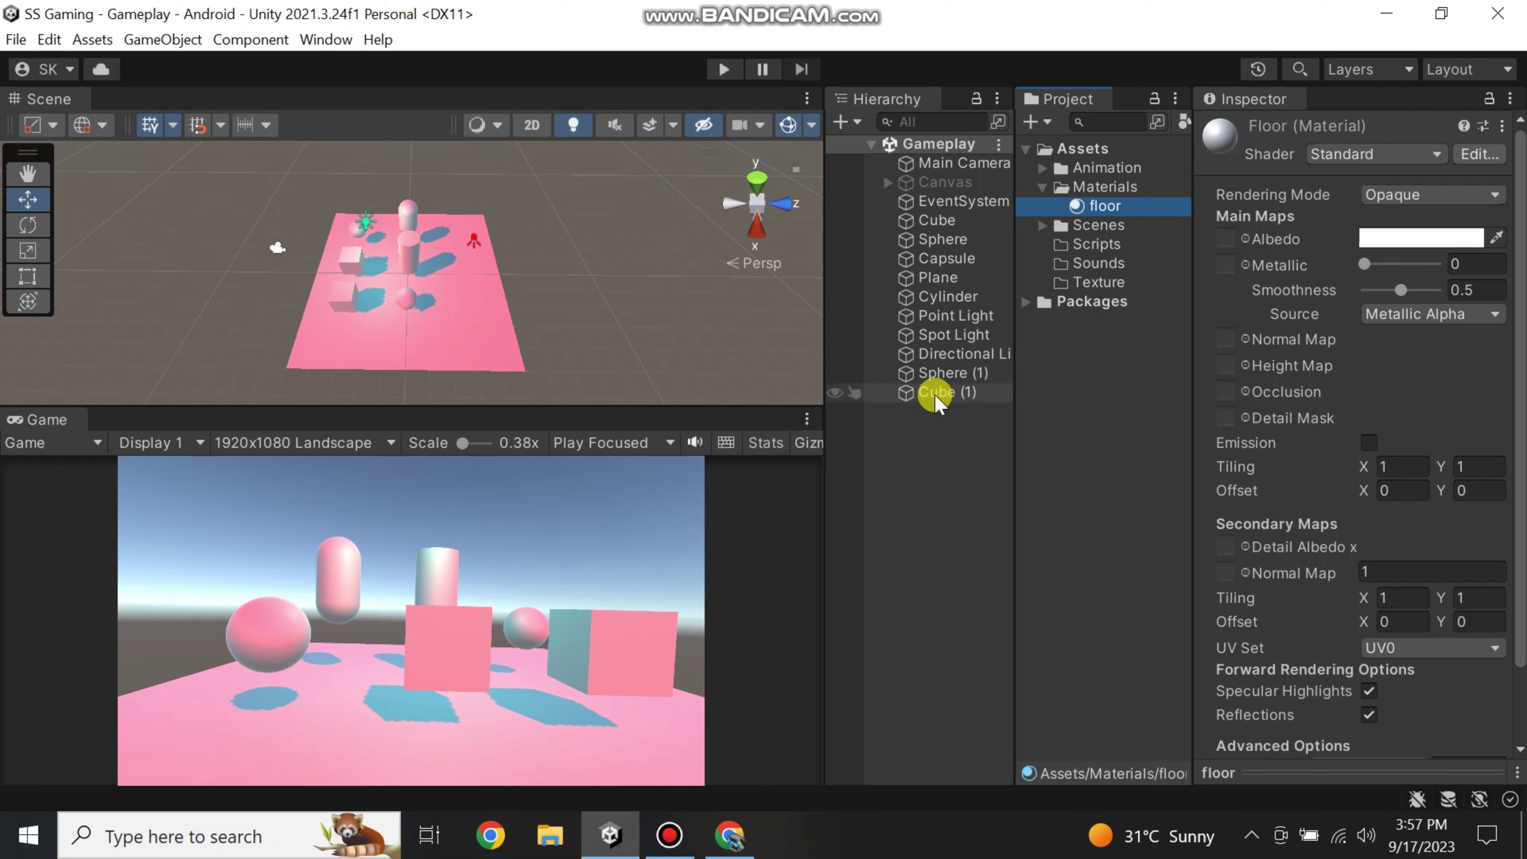
# - Create a second material named building in the Materials folder
pyautogui.click(482, 339)
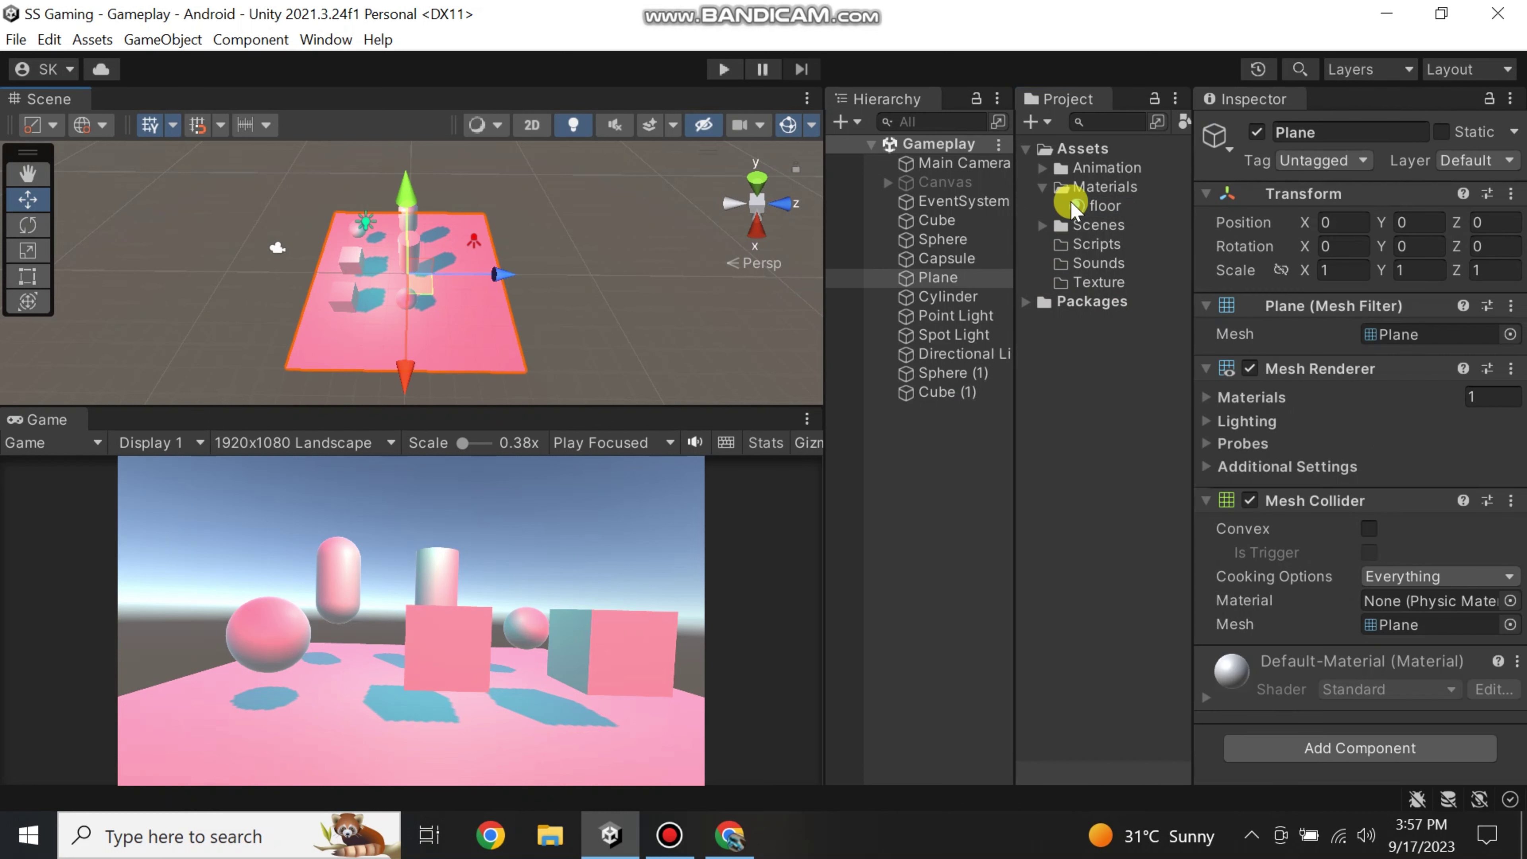
pyautogui.click(1073, 206)
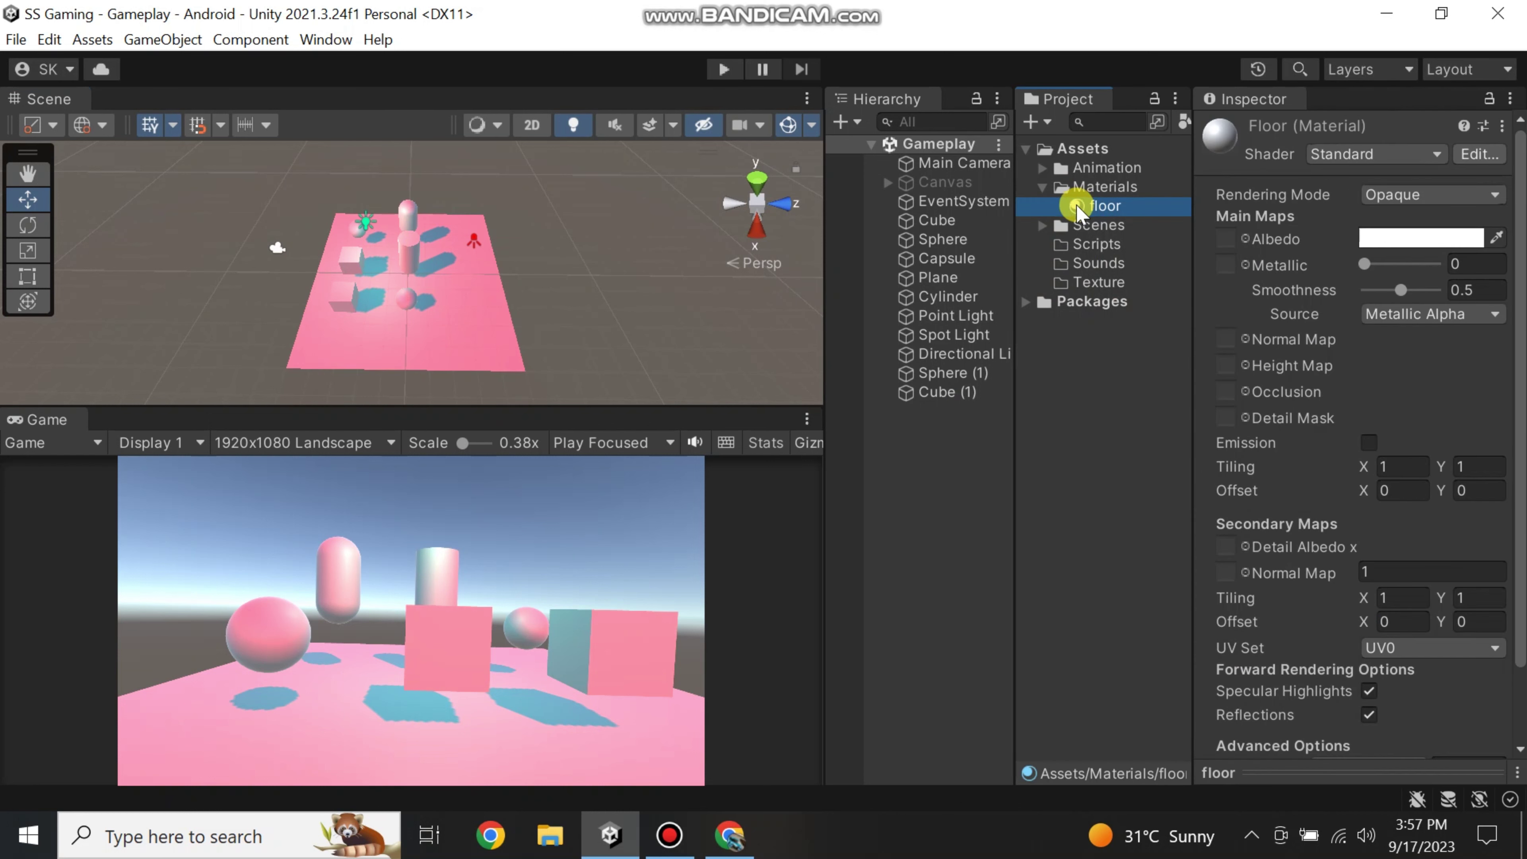
pyautogui.rightClick(1085, 188)
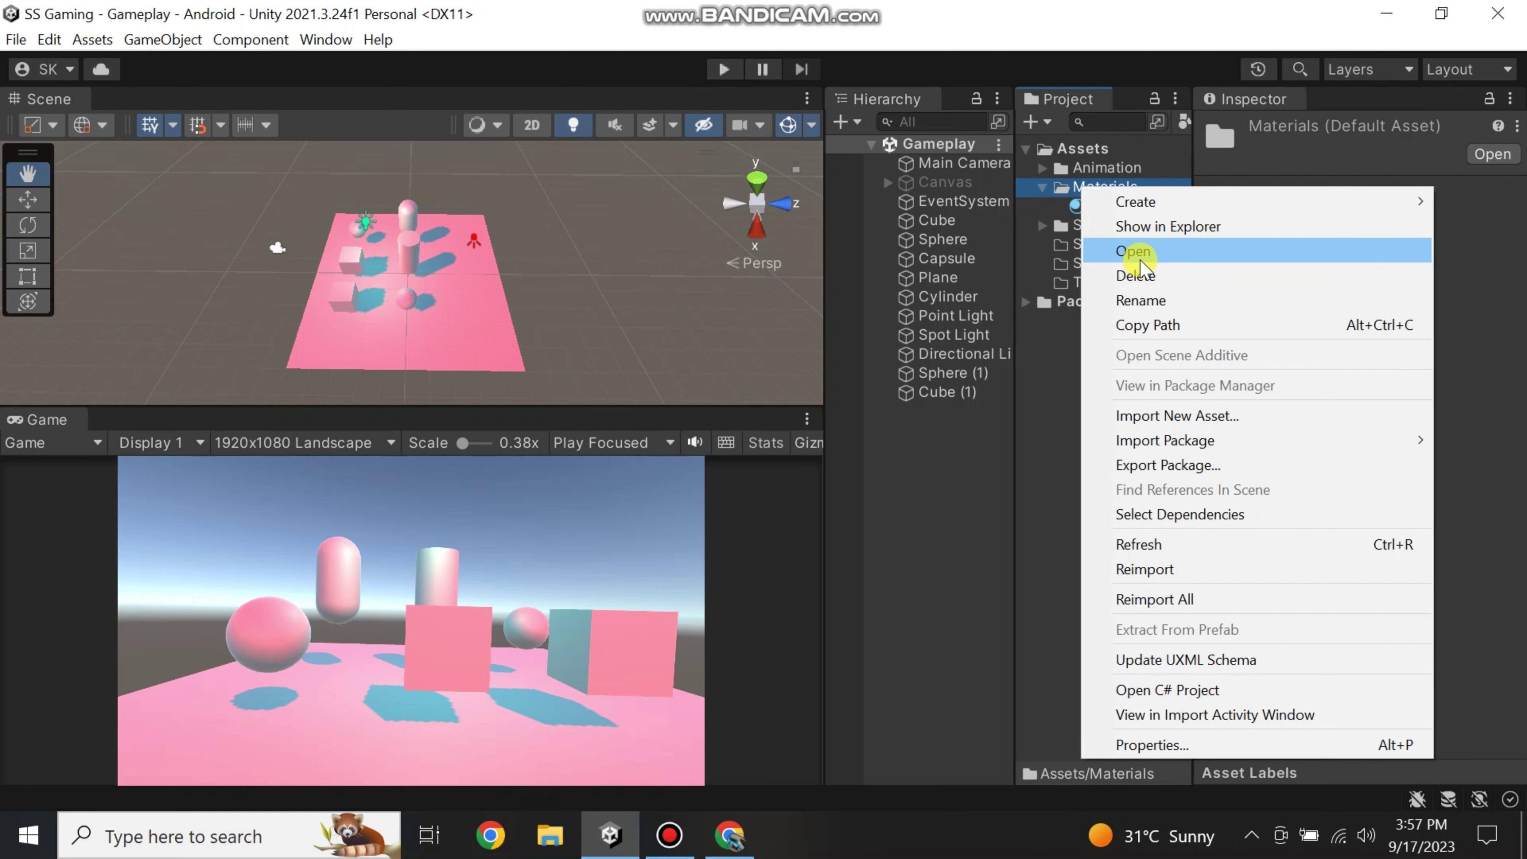
pyautogui.moveTo(1144, 215)
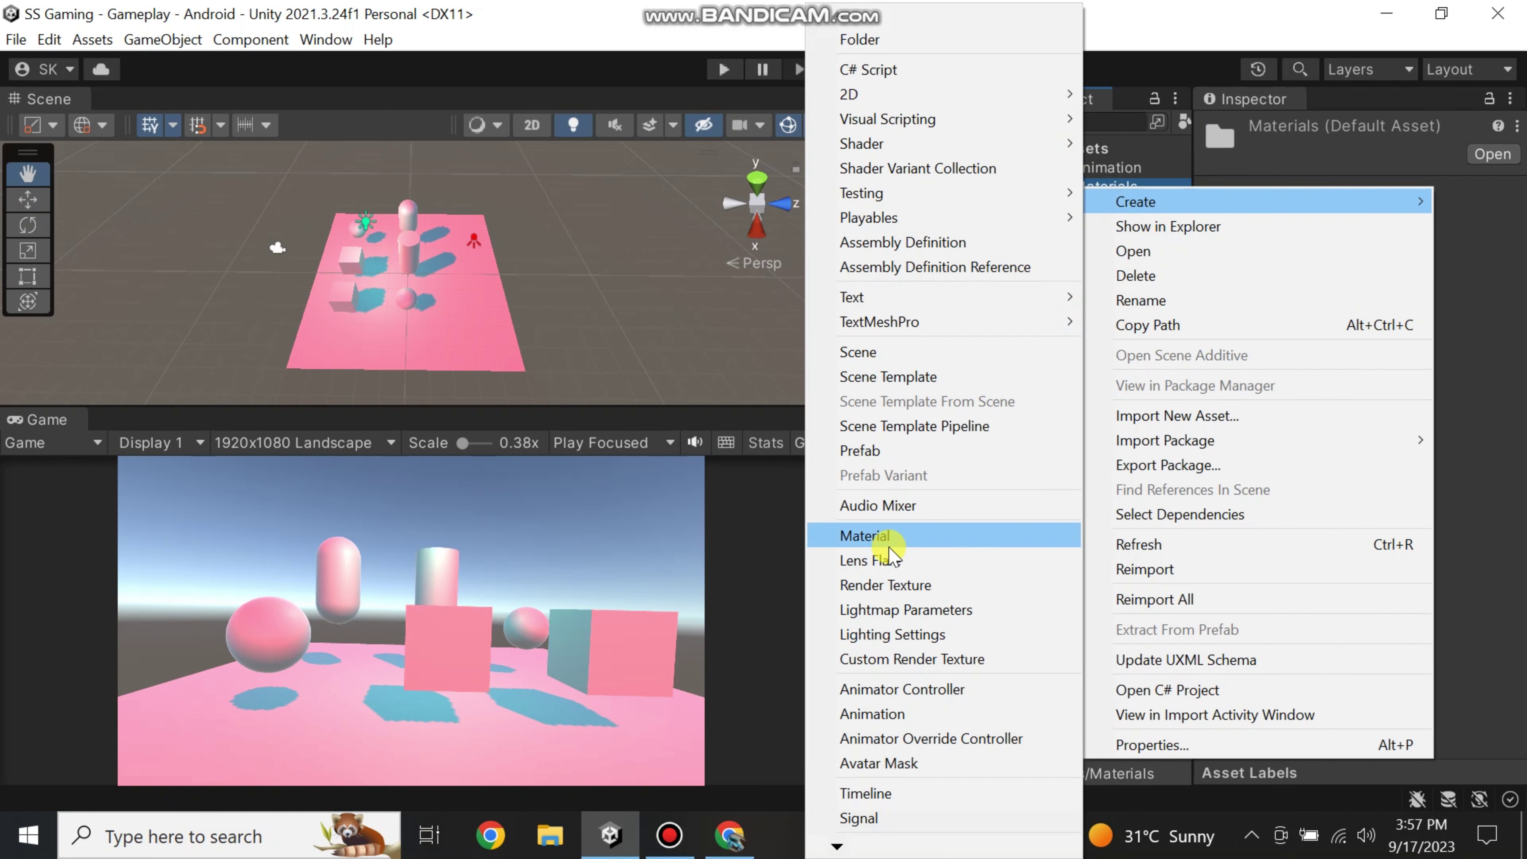
pyautogui.click(880, 536)
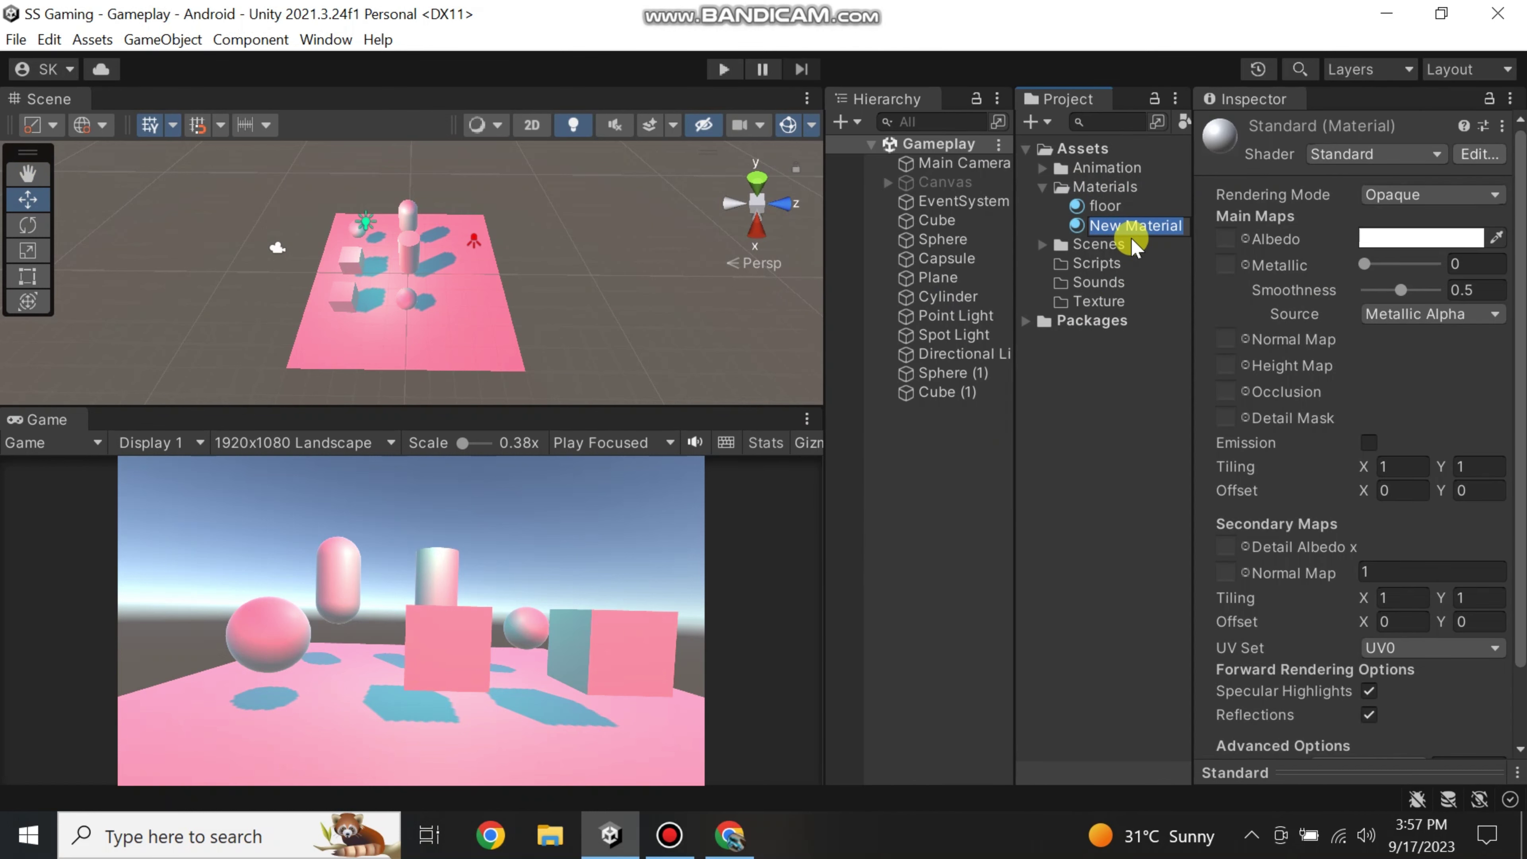
pyautogui.write('building')
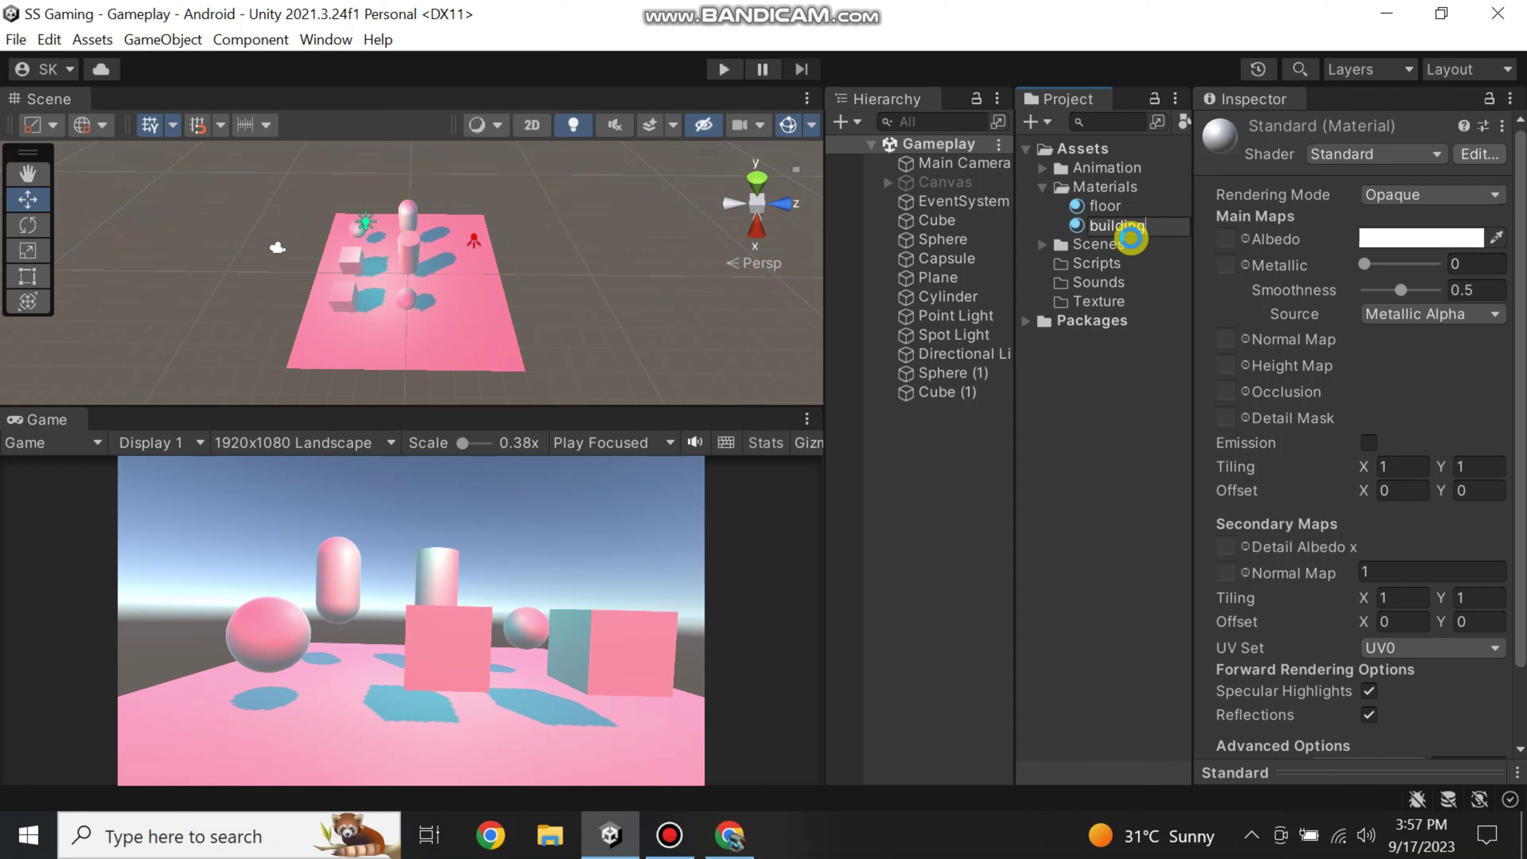
pyautogui.click(1130, 237)
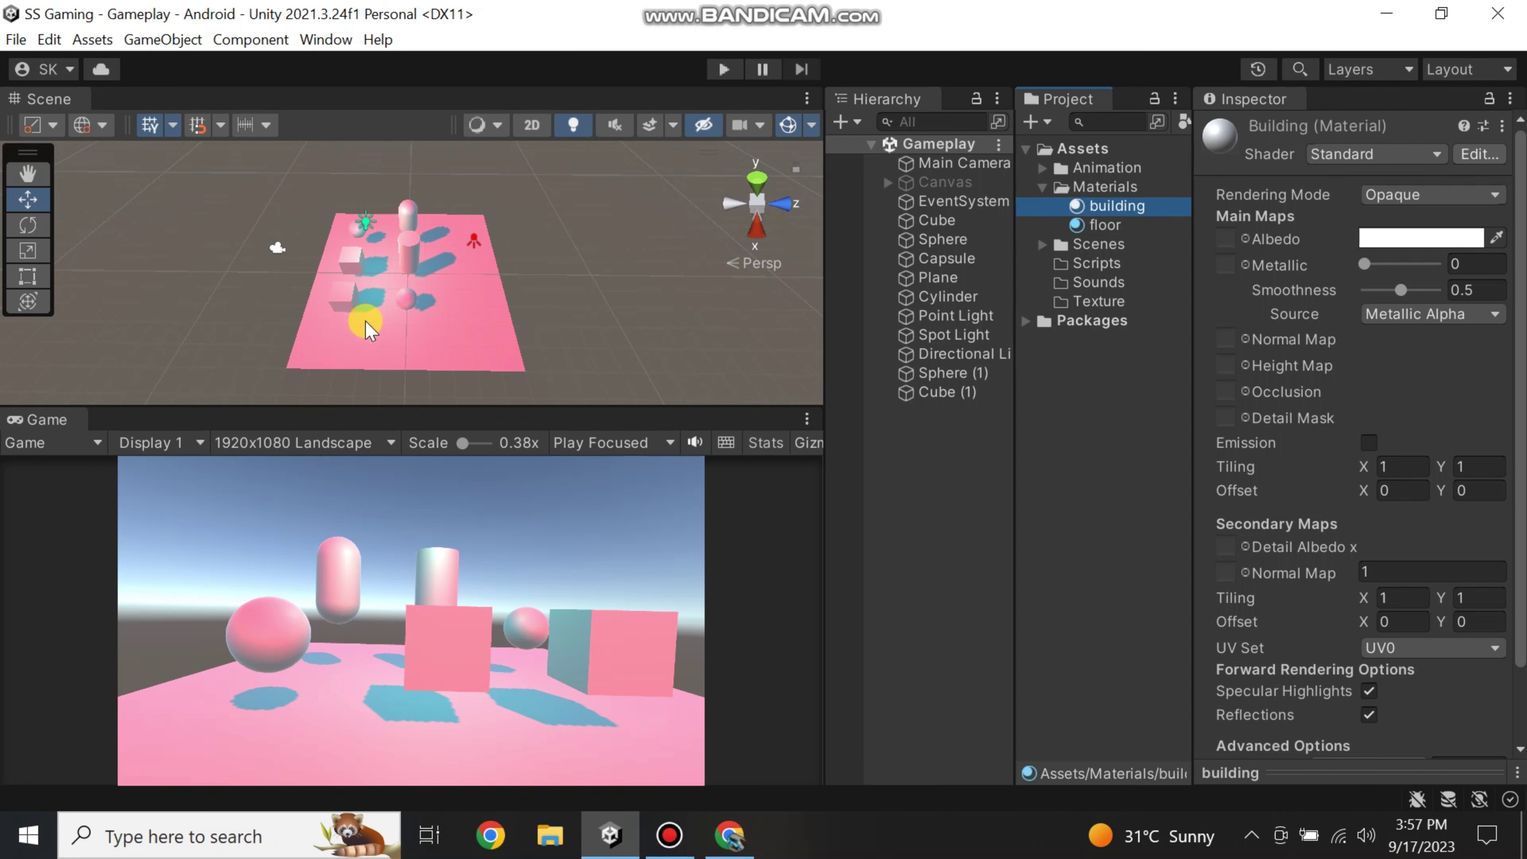
# - Switch to Chrome and save the square tile texture from the tile texture search to Downloads as the JPEG "images"
pyautogui.moveTo(357, 303); pyautogui.dragTo(364, 306, button='right')
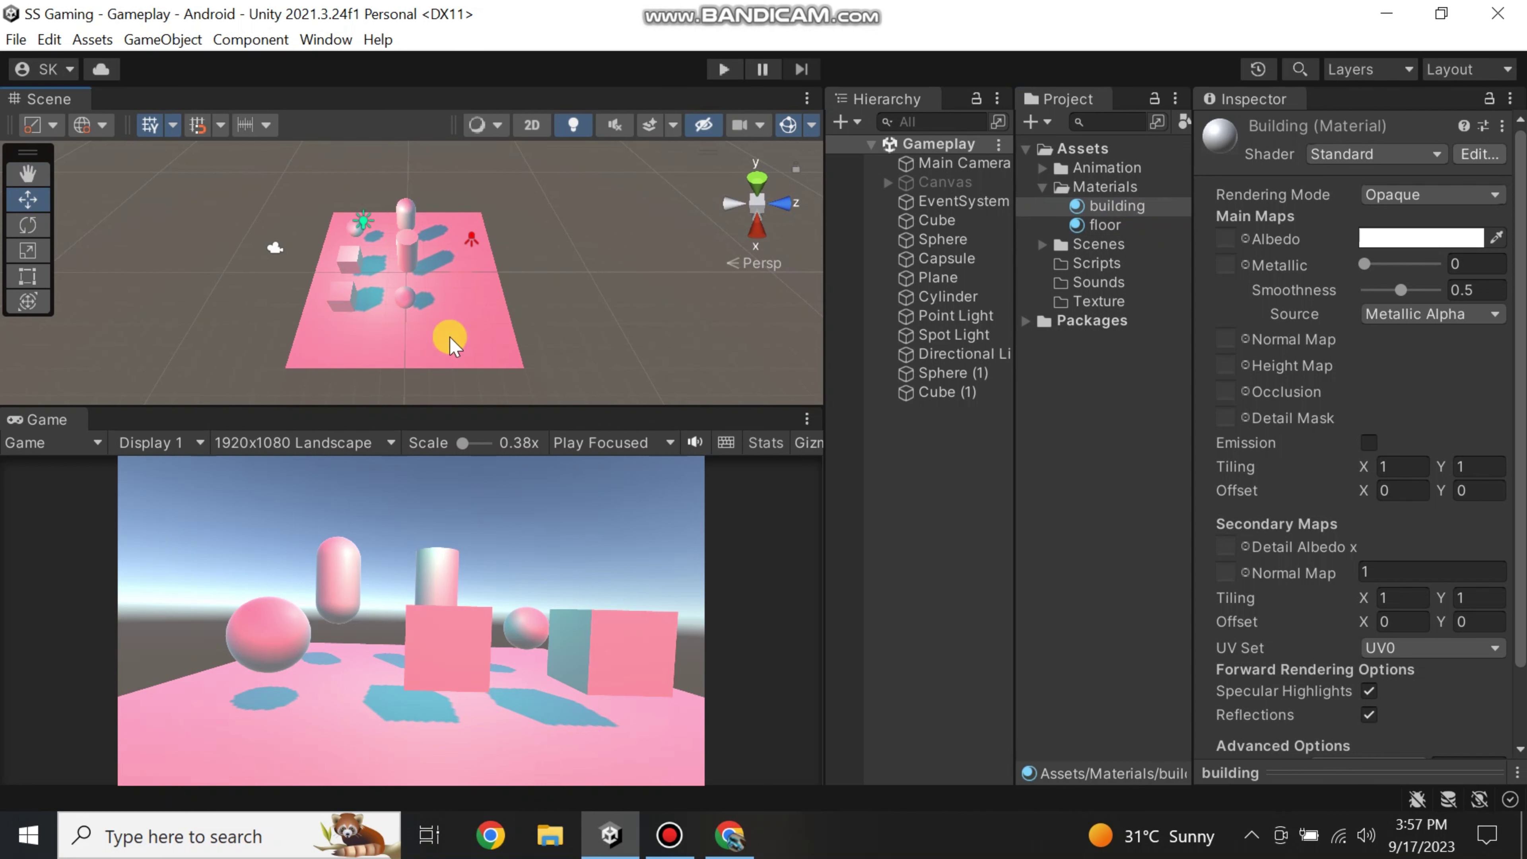
pyautogui.moveTo(451, 346); pyautogui.dragTo(598, 340, button='right')
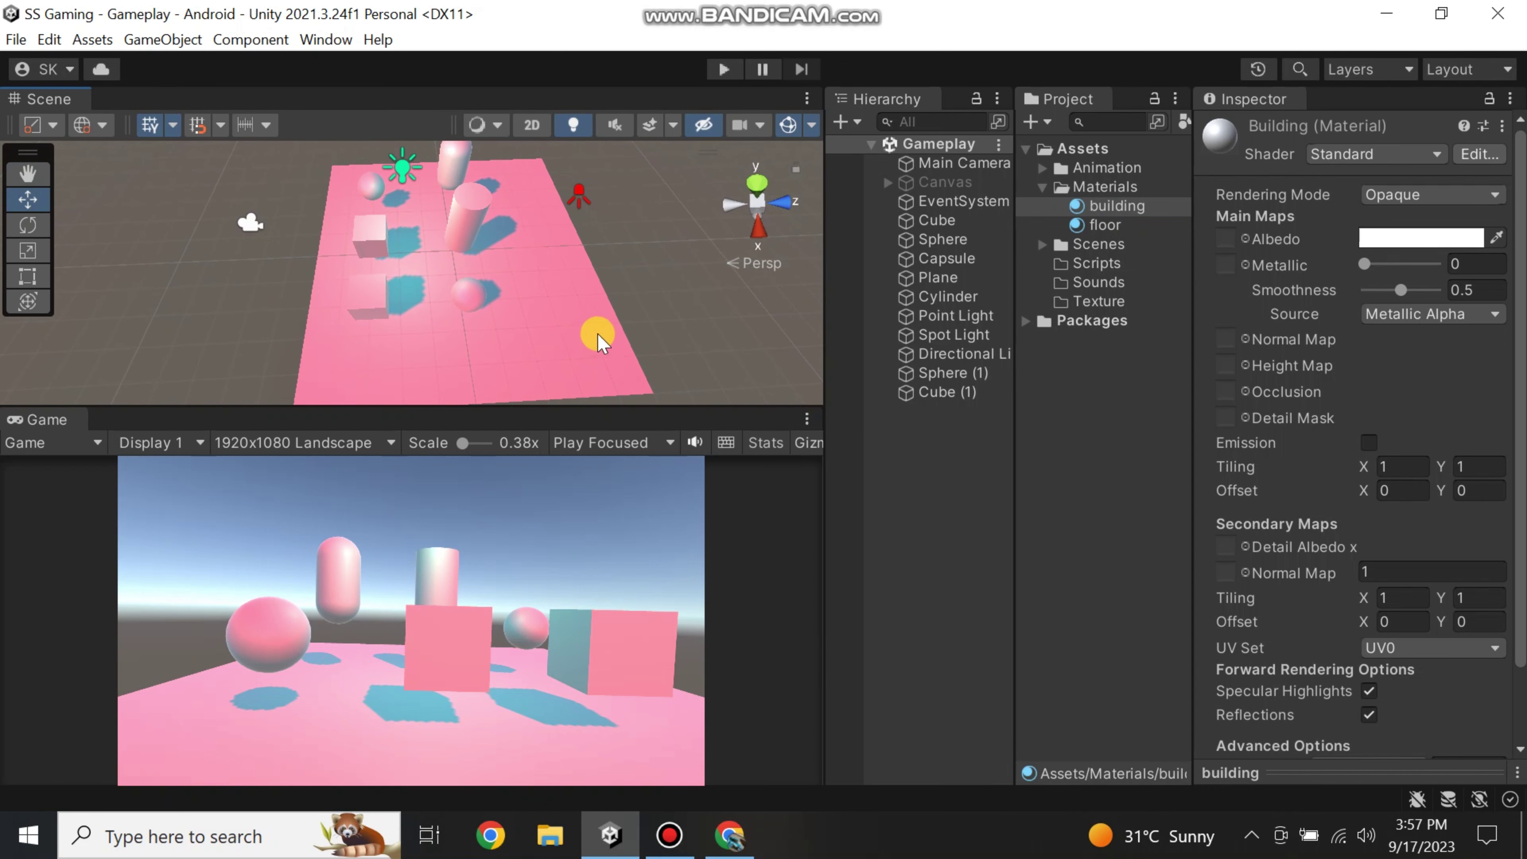
pyautogui.click(728, 835)
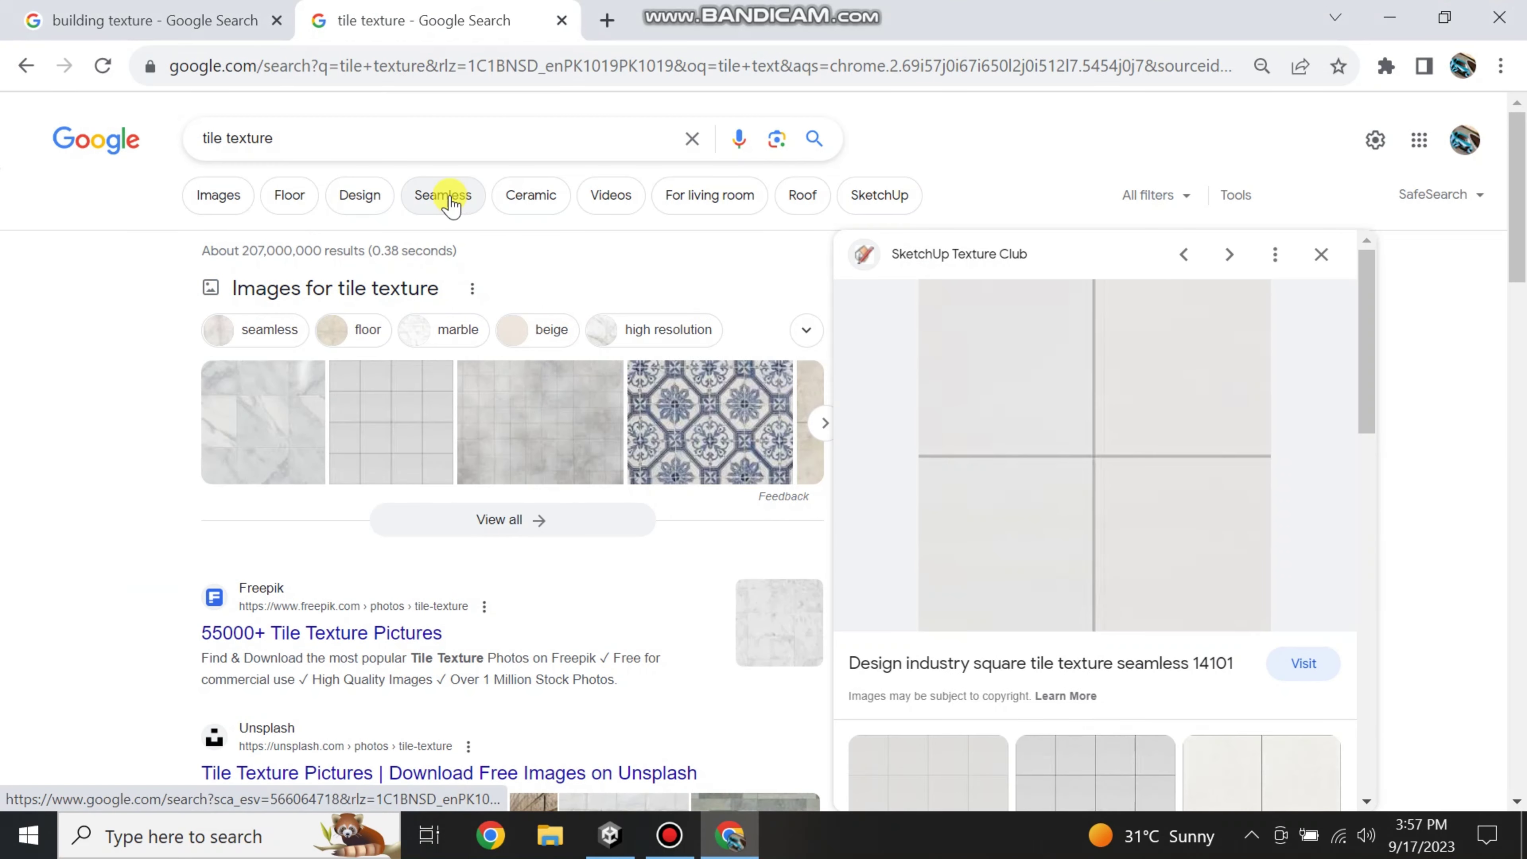
pyautogui.click(294, 14)
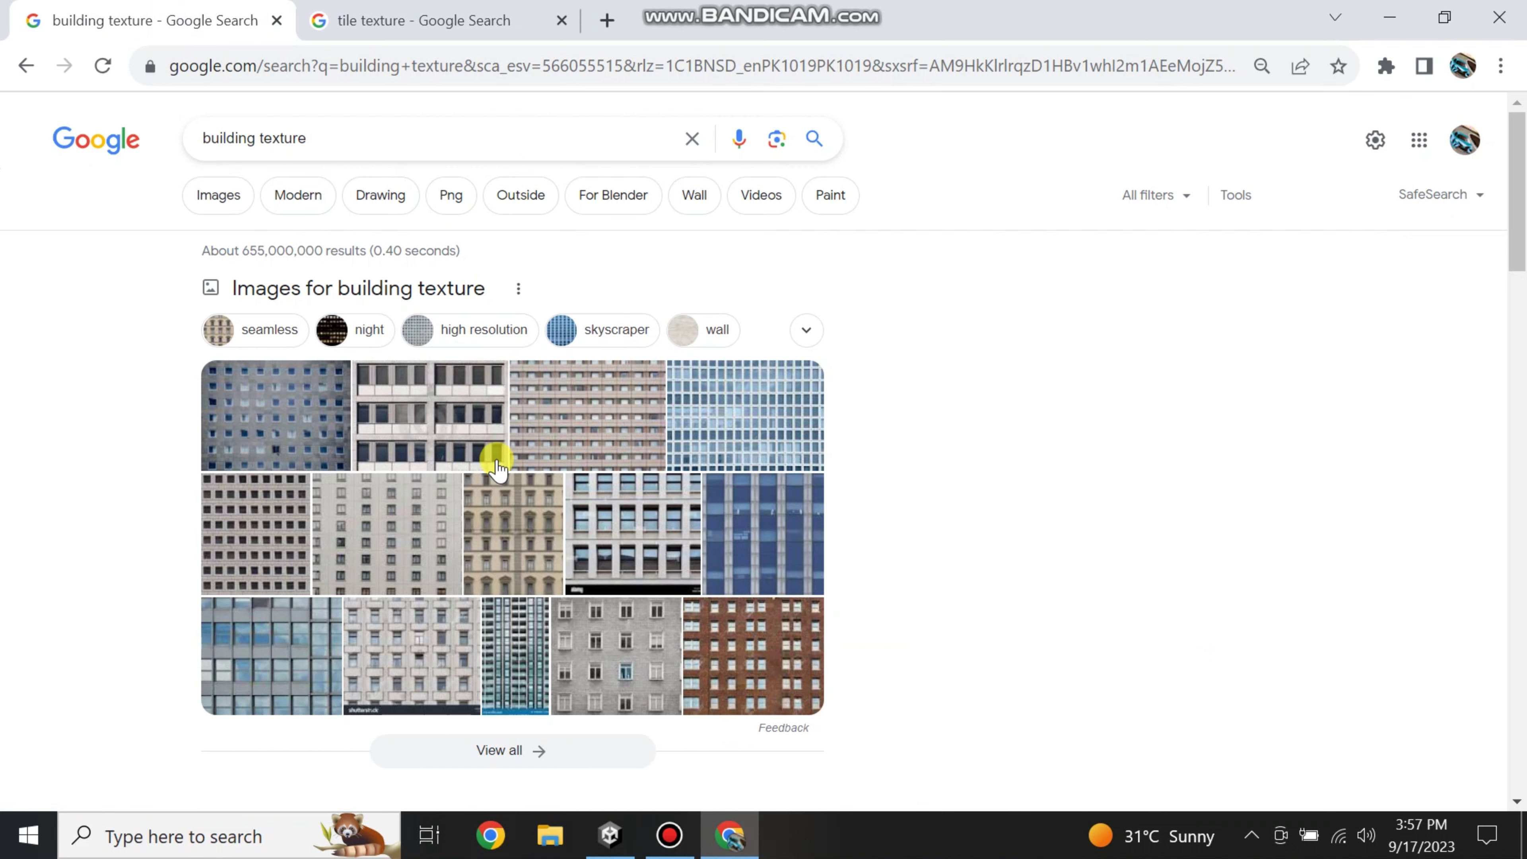
pyautogui.click(347, 15)
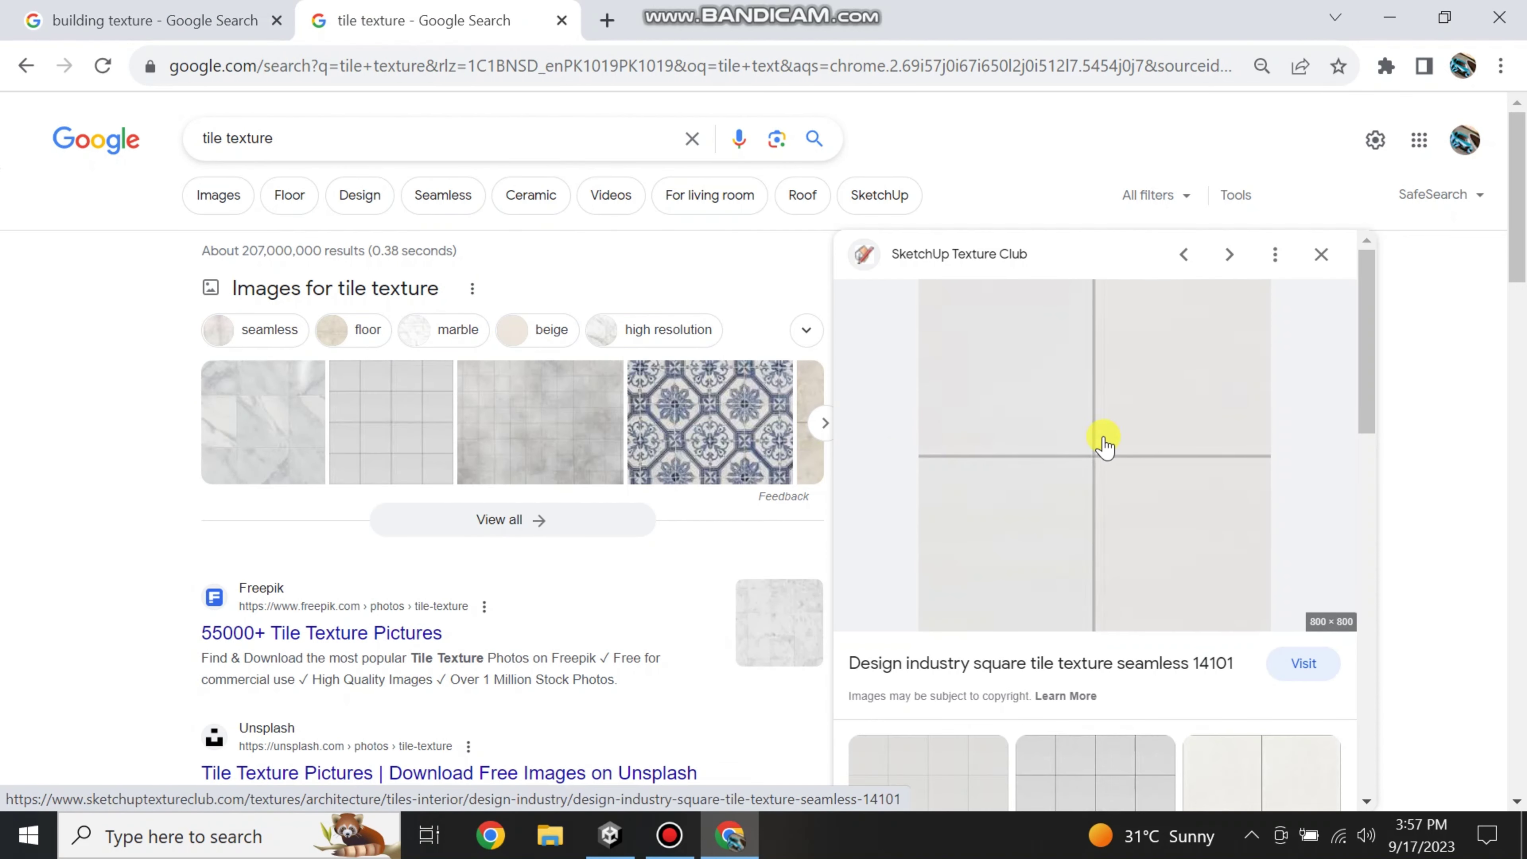
pyautogui.rightClick(1076, 399)
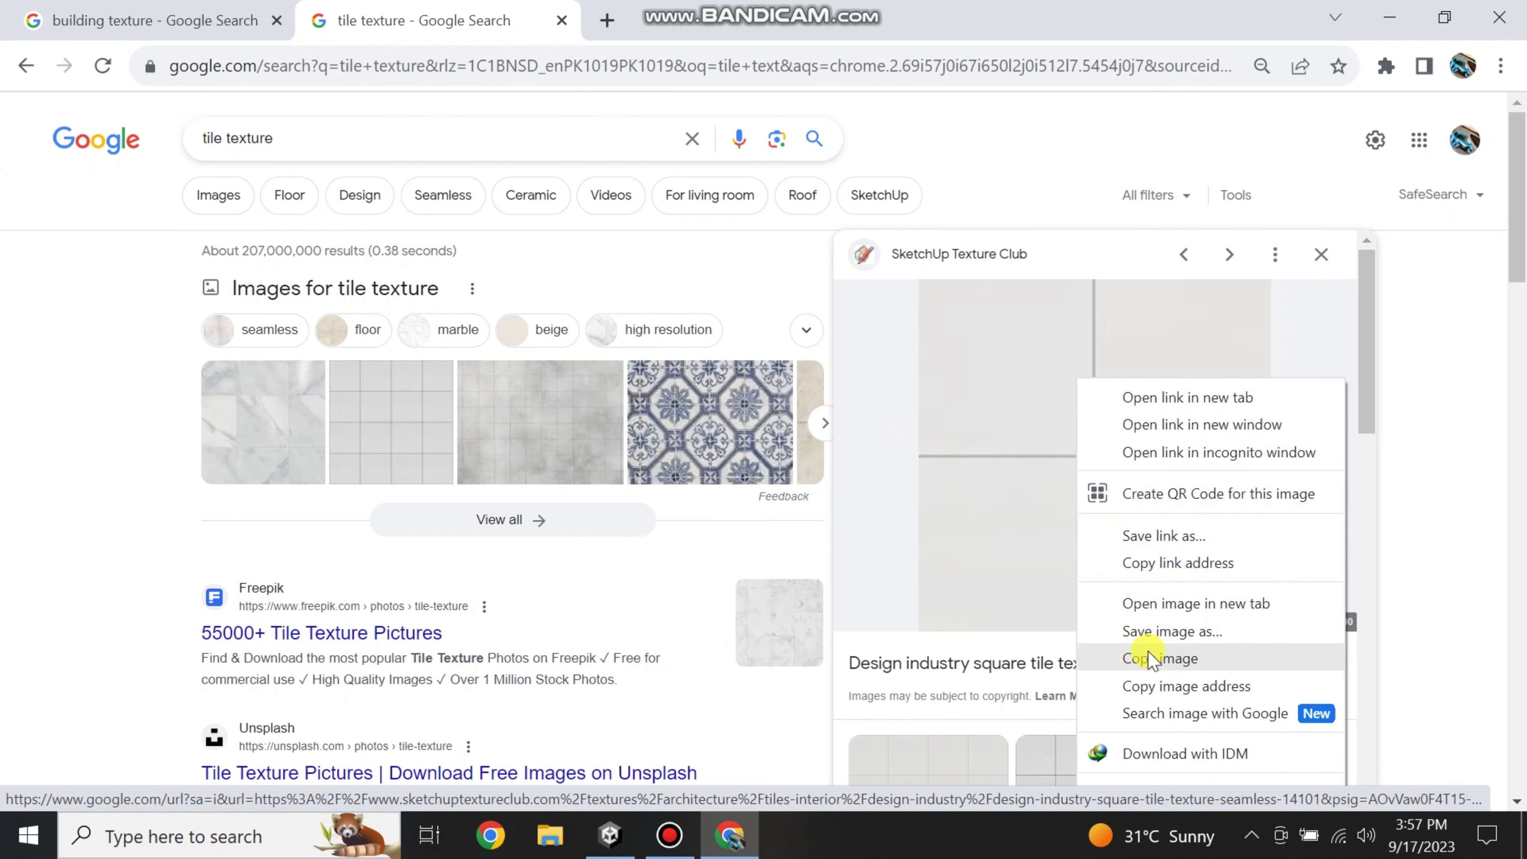
pyautogui.click(1147, 636)
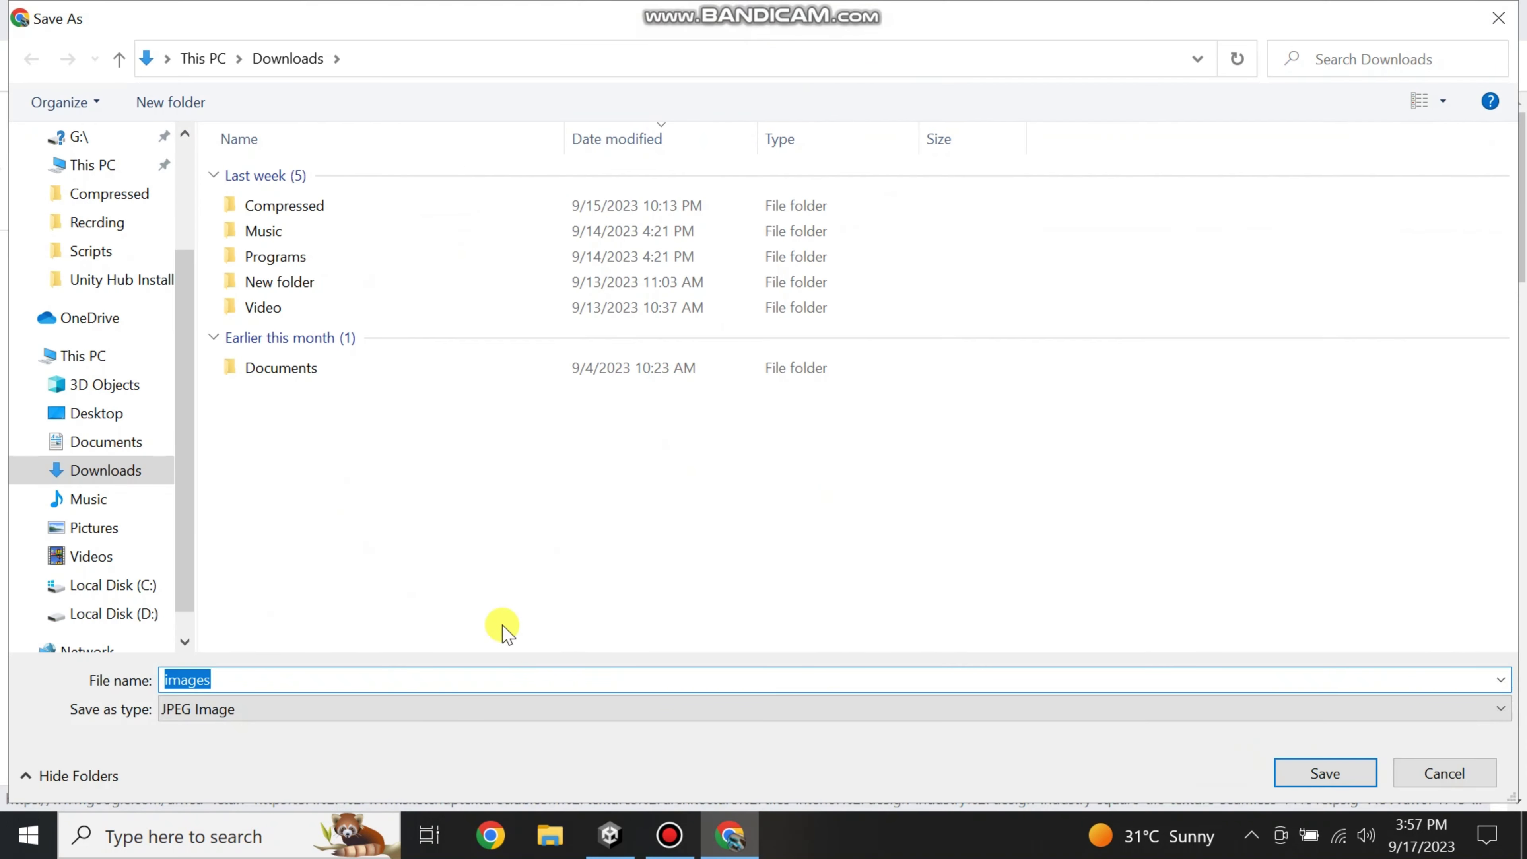
pyautogui.click(1309, 773)
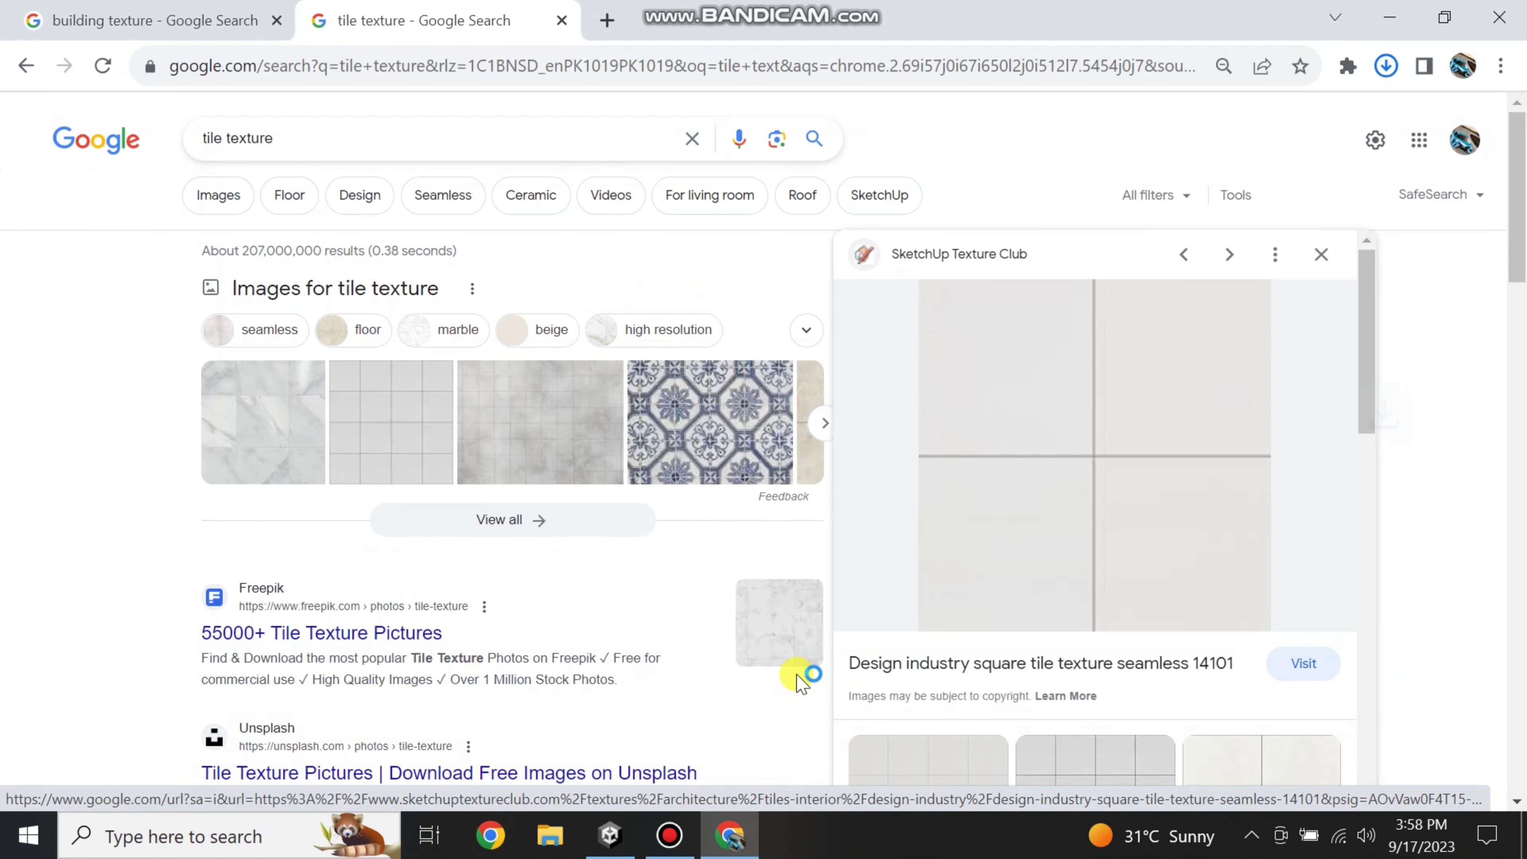
# - From the building texture search, save the Textures.com office building image to Downloads as the JPEG "images (1)"
pyautogui.click(120, 9)
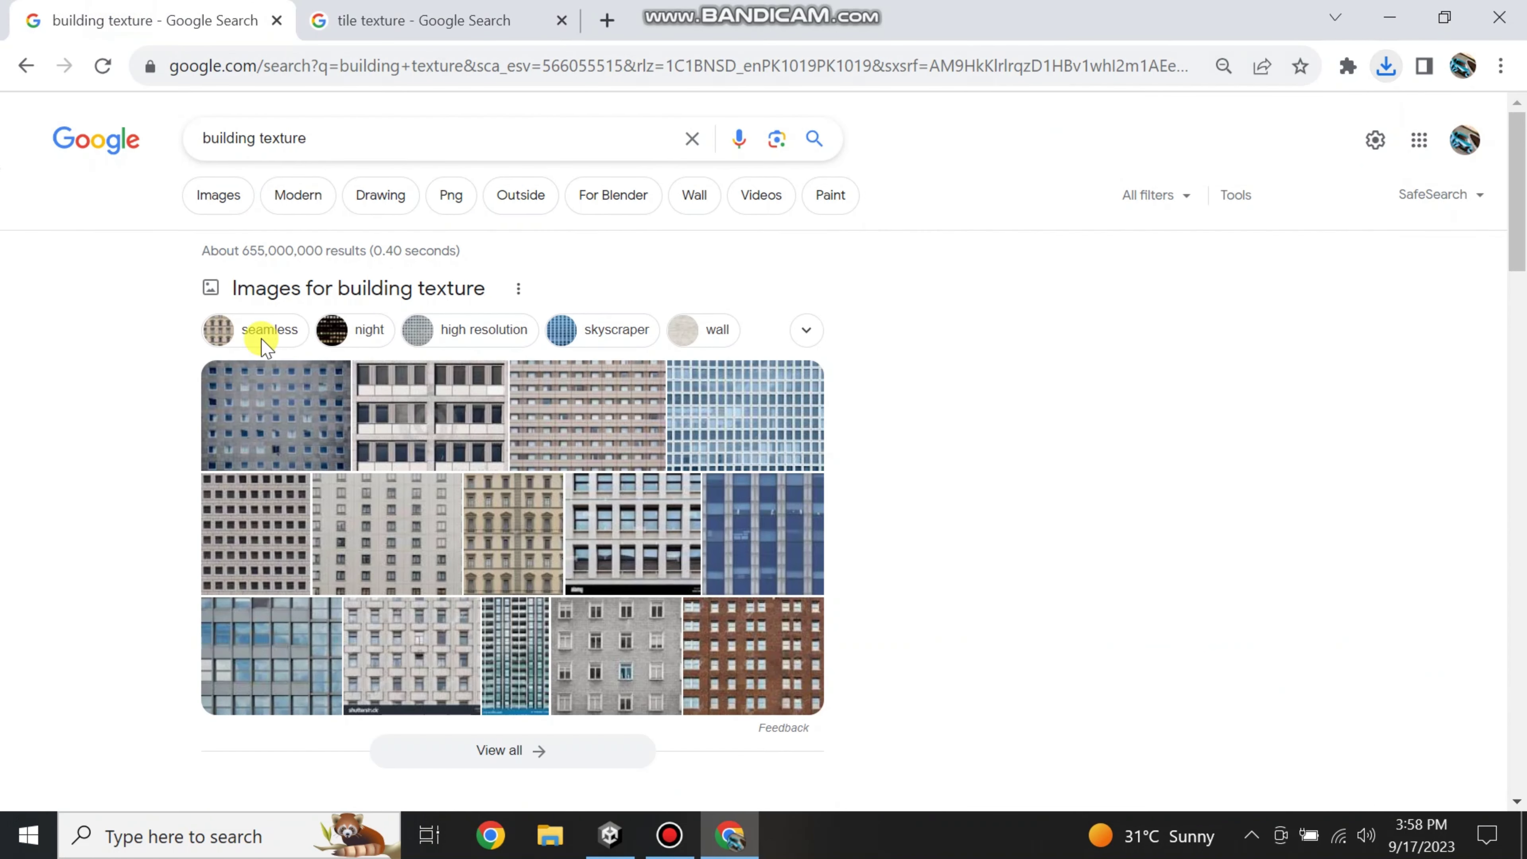
pyautogui.click(507, 523)
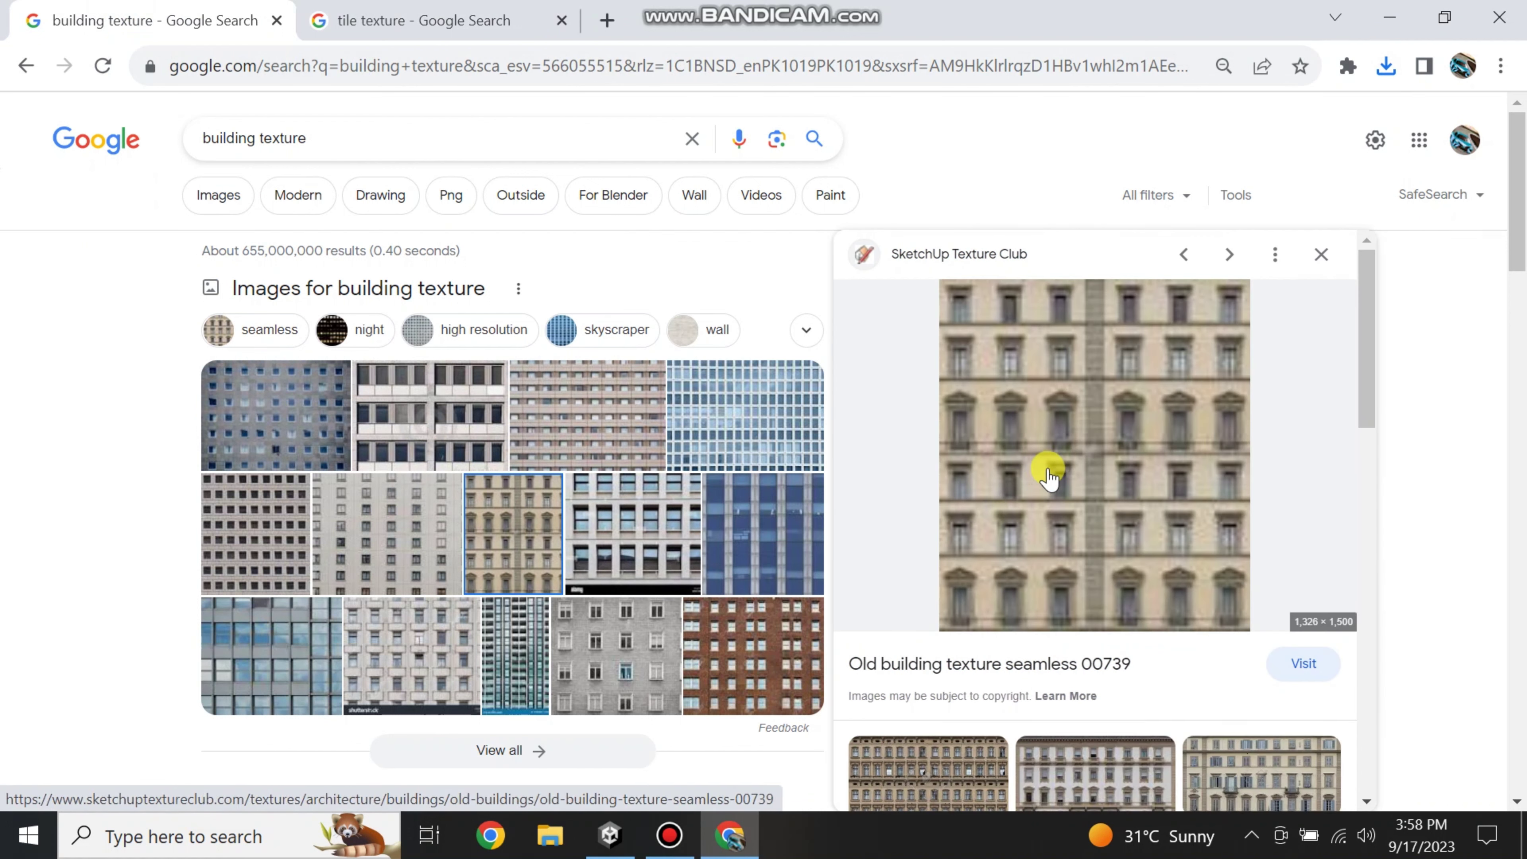
pyautogui.scroll(-5, 869, 538)
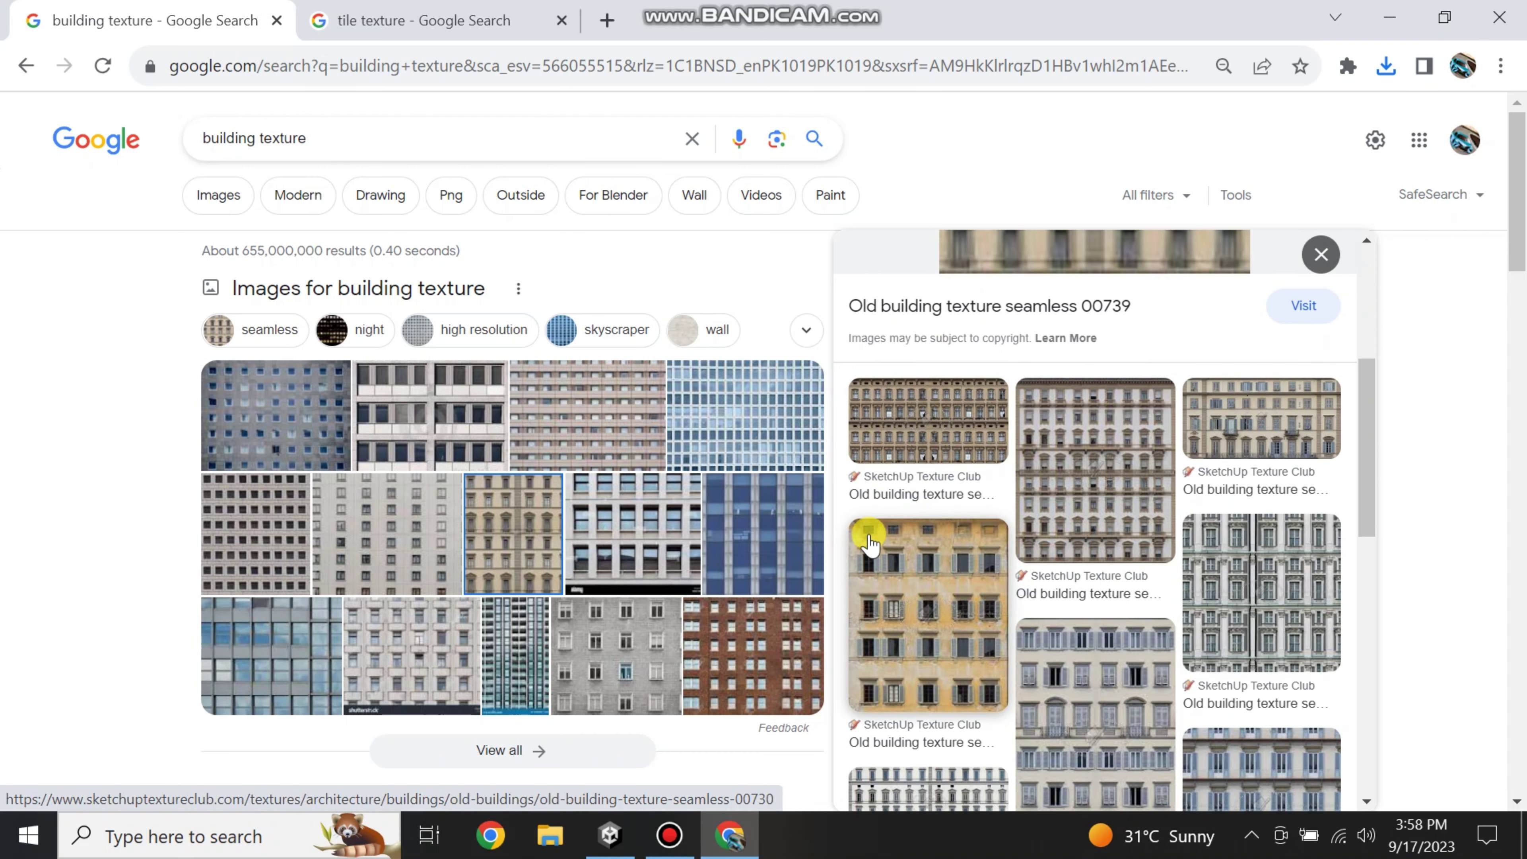
pyautogui.scroll(5, 870, 539)
pyautogui.click(266, 530)
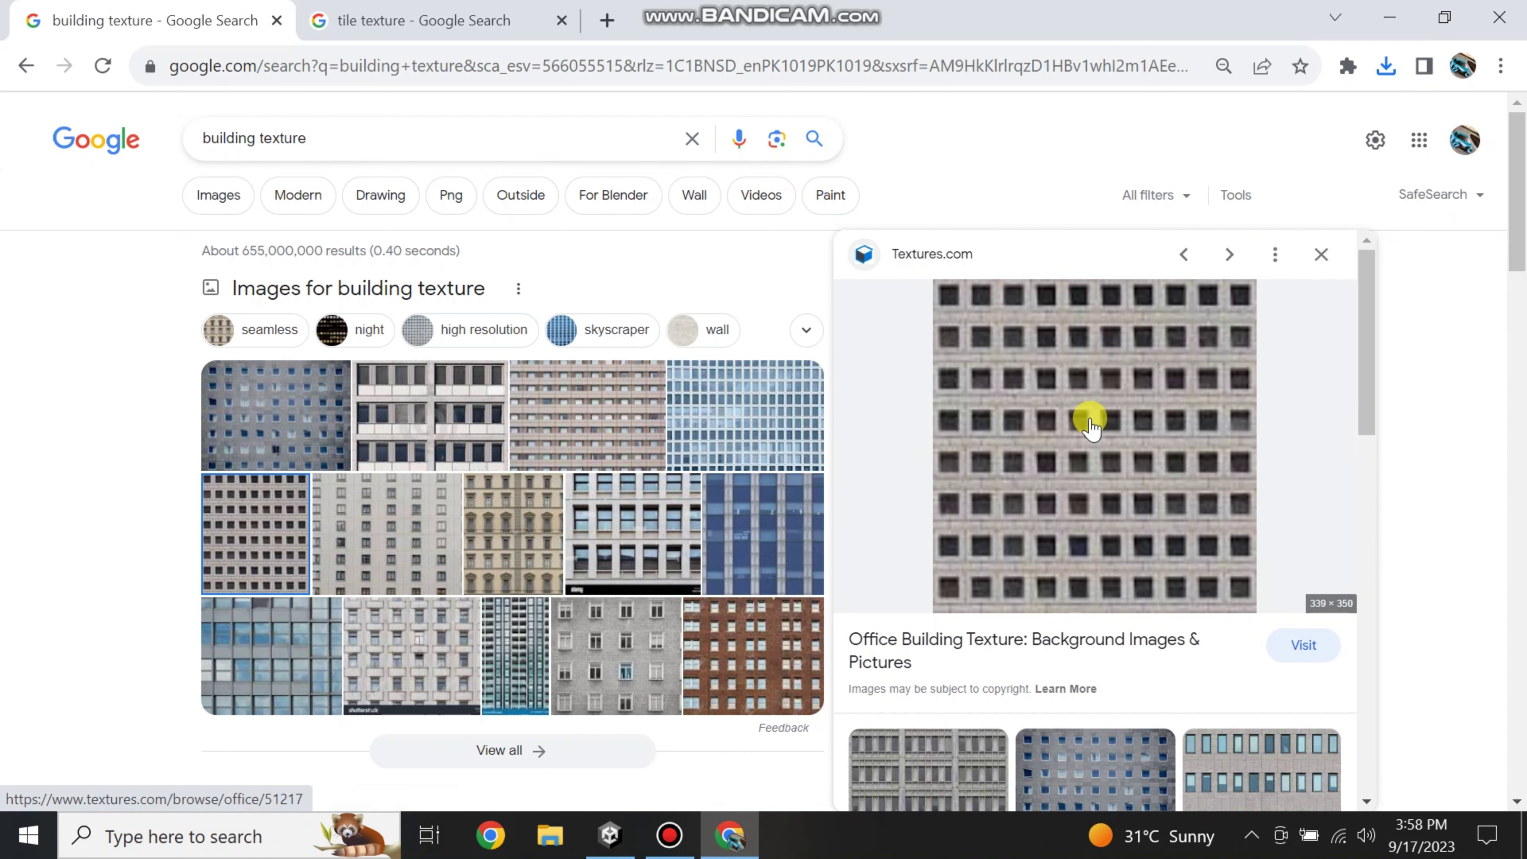
pyautogui.rightClick(1089, 426)
pyautogui.click(1157, 632)
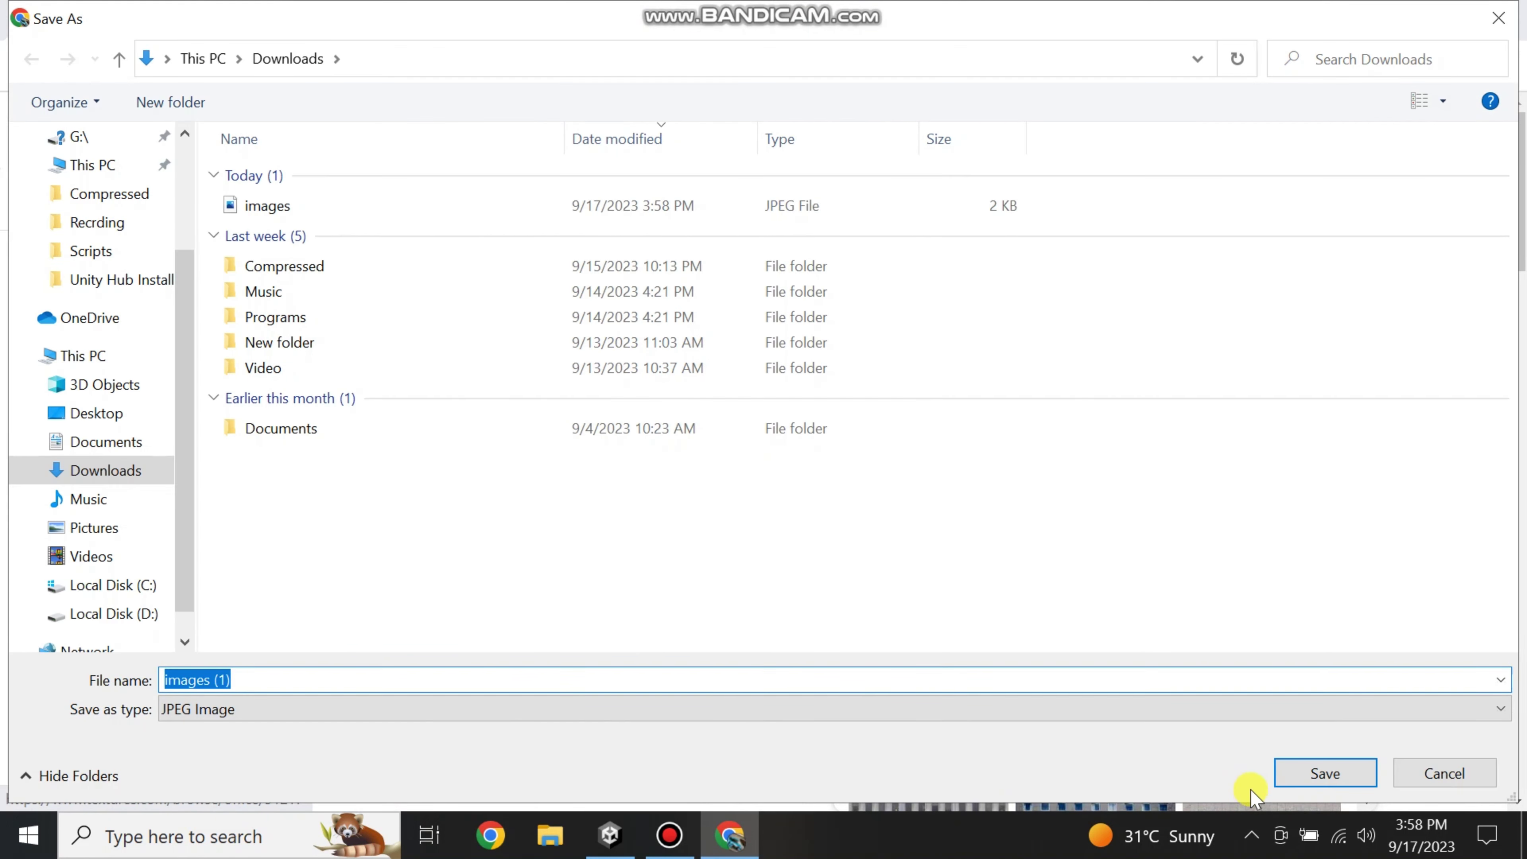
pyautogui.click(1276, 774)
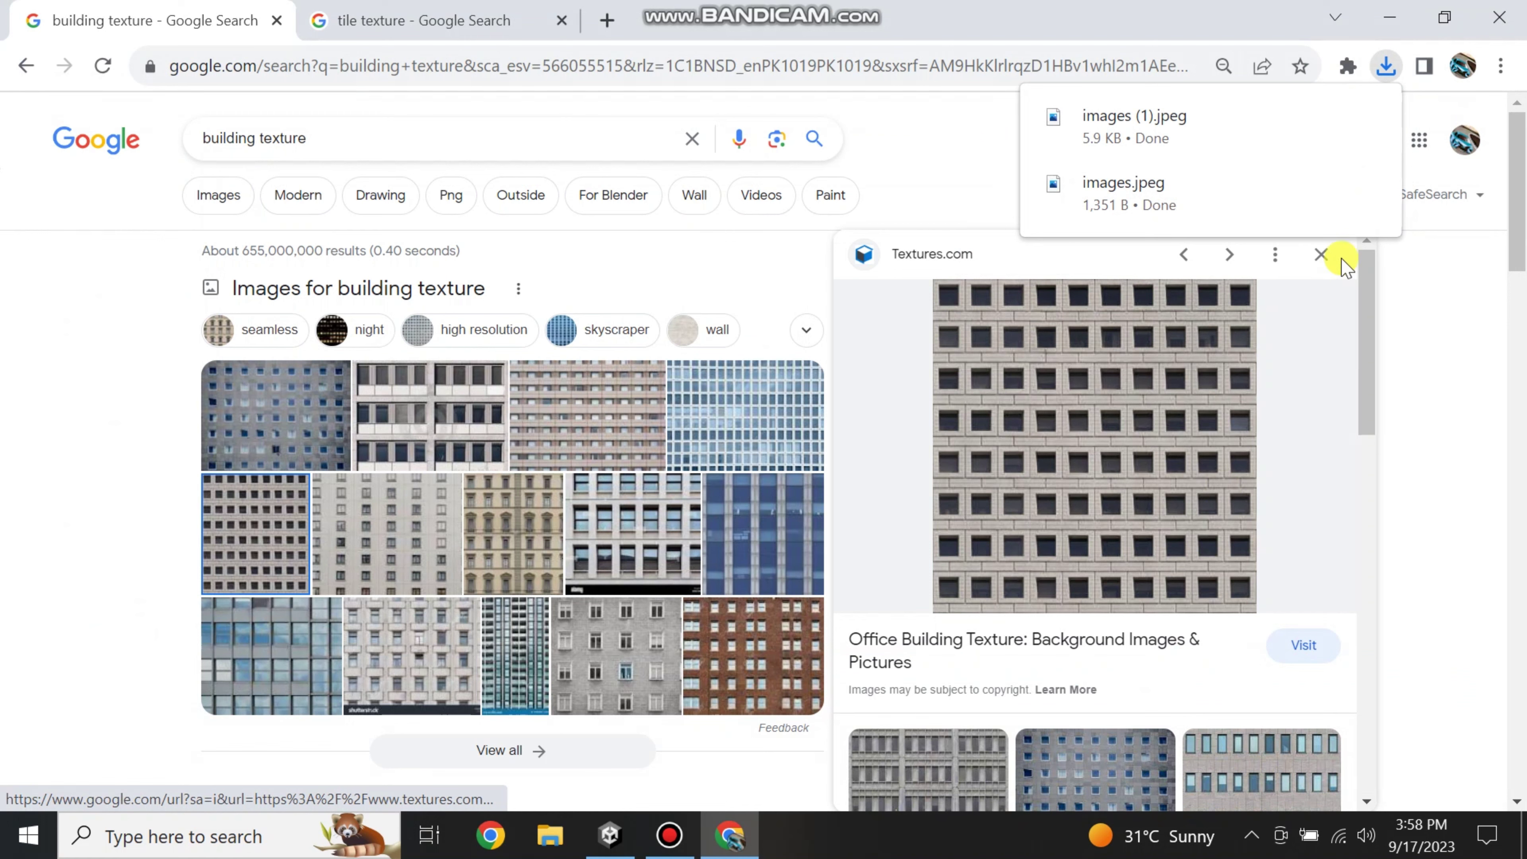
# - Return to Unity and enlarge the Scene view by making it taller than before
pyautogui.click(1391, 25)
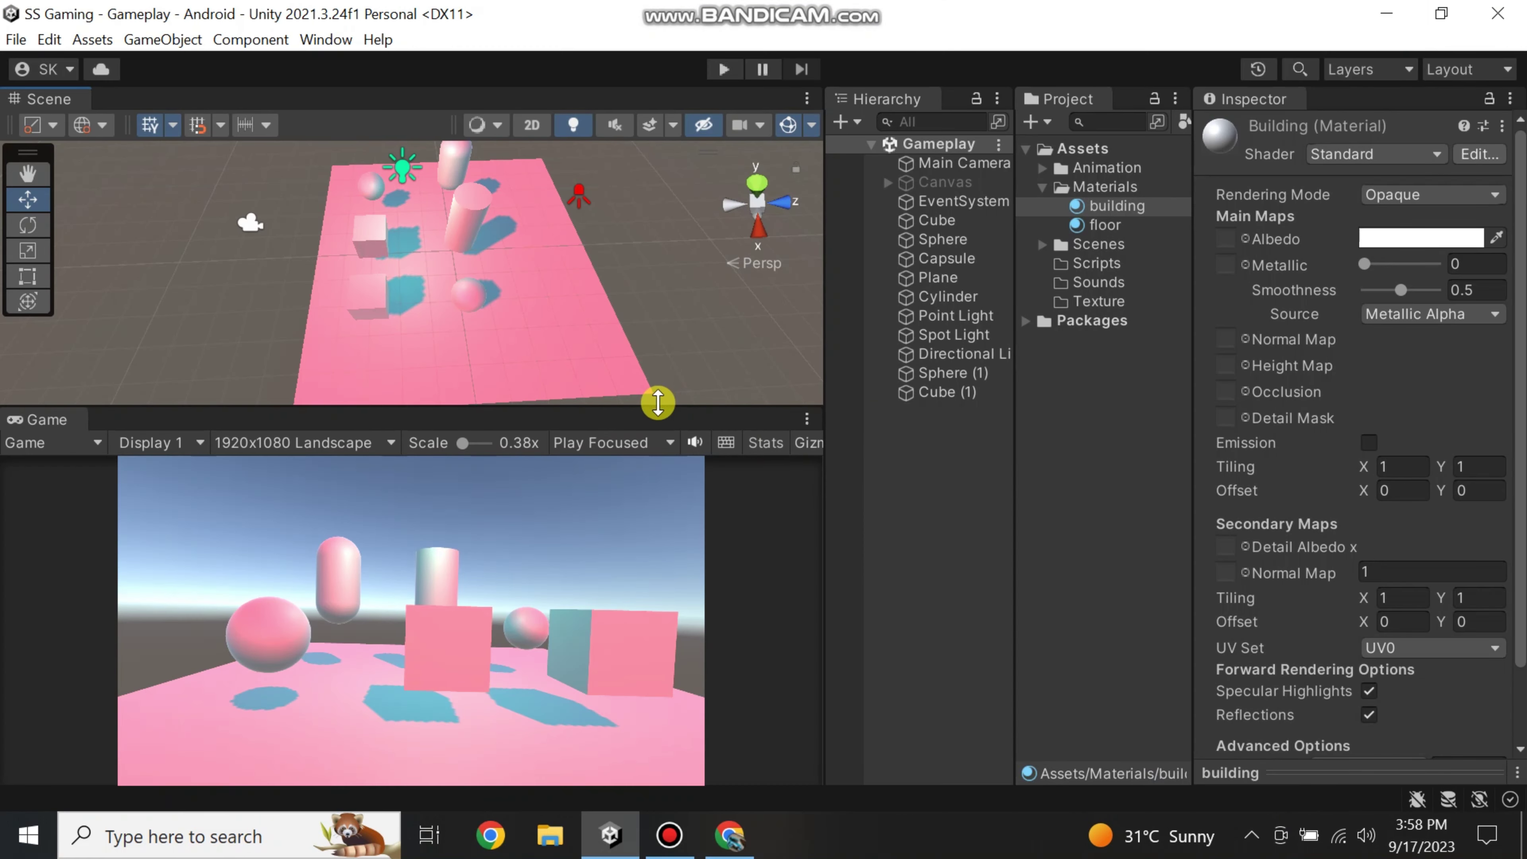
pyautogui.moveTo(658, 402); pyautogui.dragTo(668, 467)
pyautogui.moveTo(690, 415)
pyautogui.mouseDown(button='right')
pyautogui.moveTo(625, 424)
pyautogui.moveTo(665, 423)
pyautogui.mouseUp(button='right')
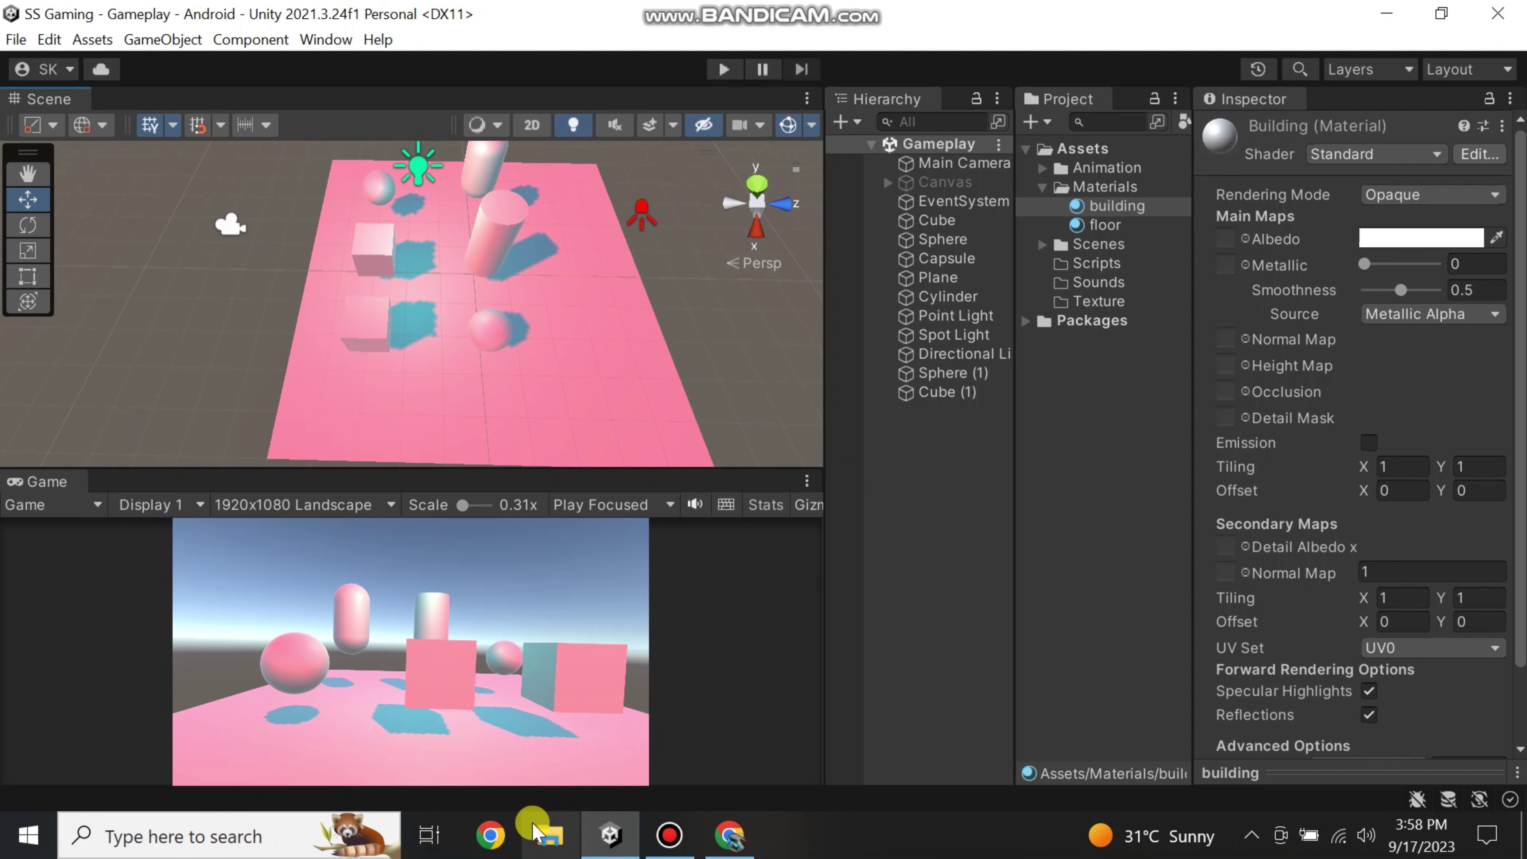
# - Import "images" and "images (1)" from the Downloads folder into the project's Texture folder and check the folder's contents
pyautogui.click(552, 834)
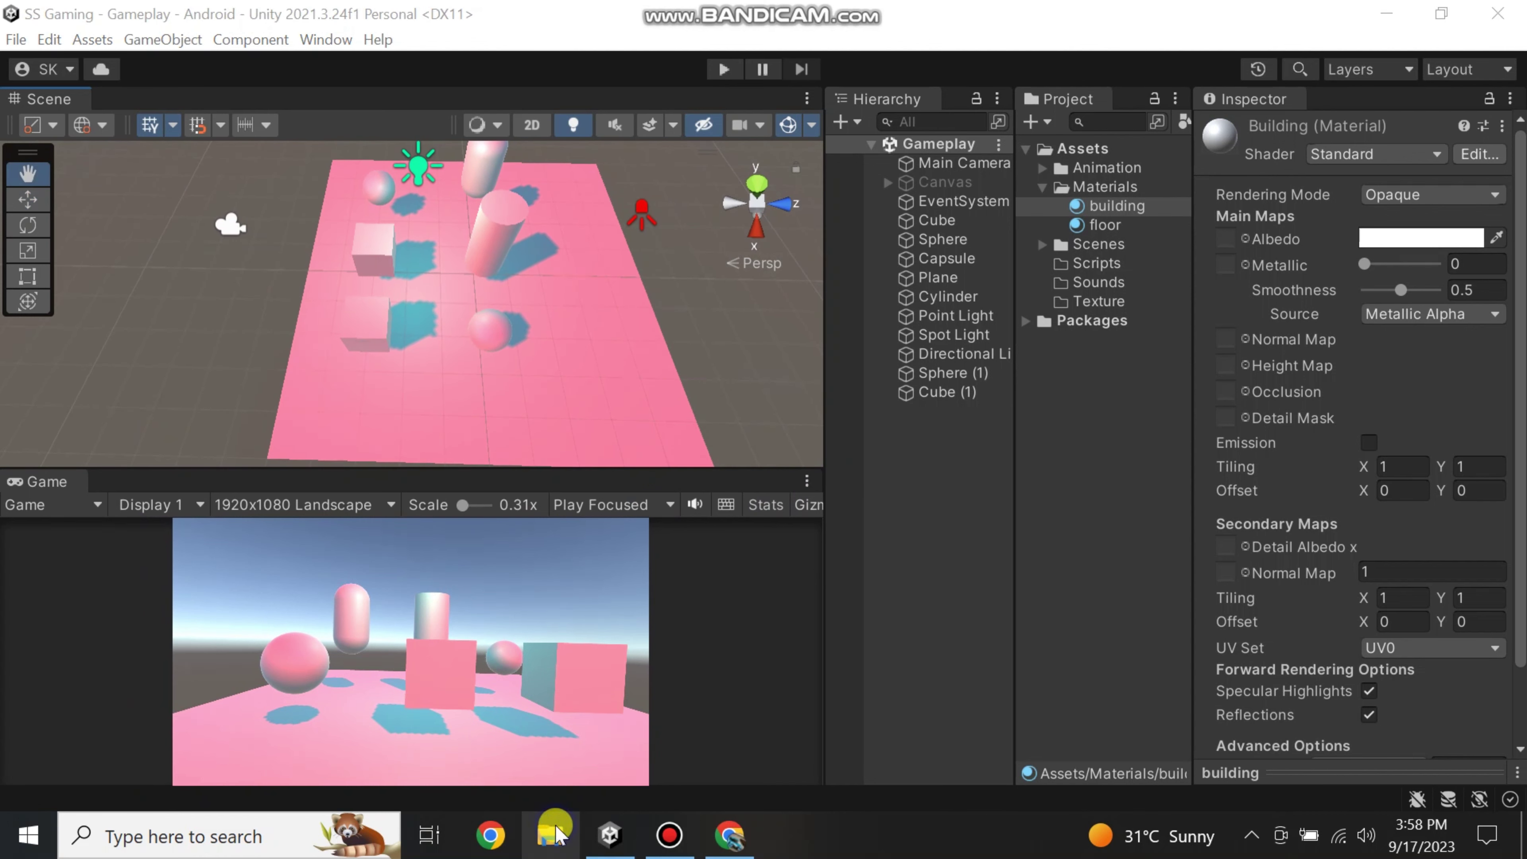
pyautogui.rightClick(552, 833)
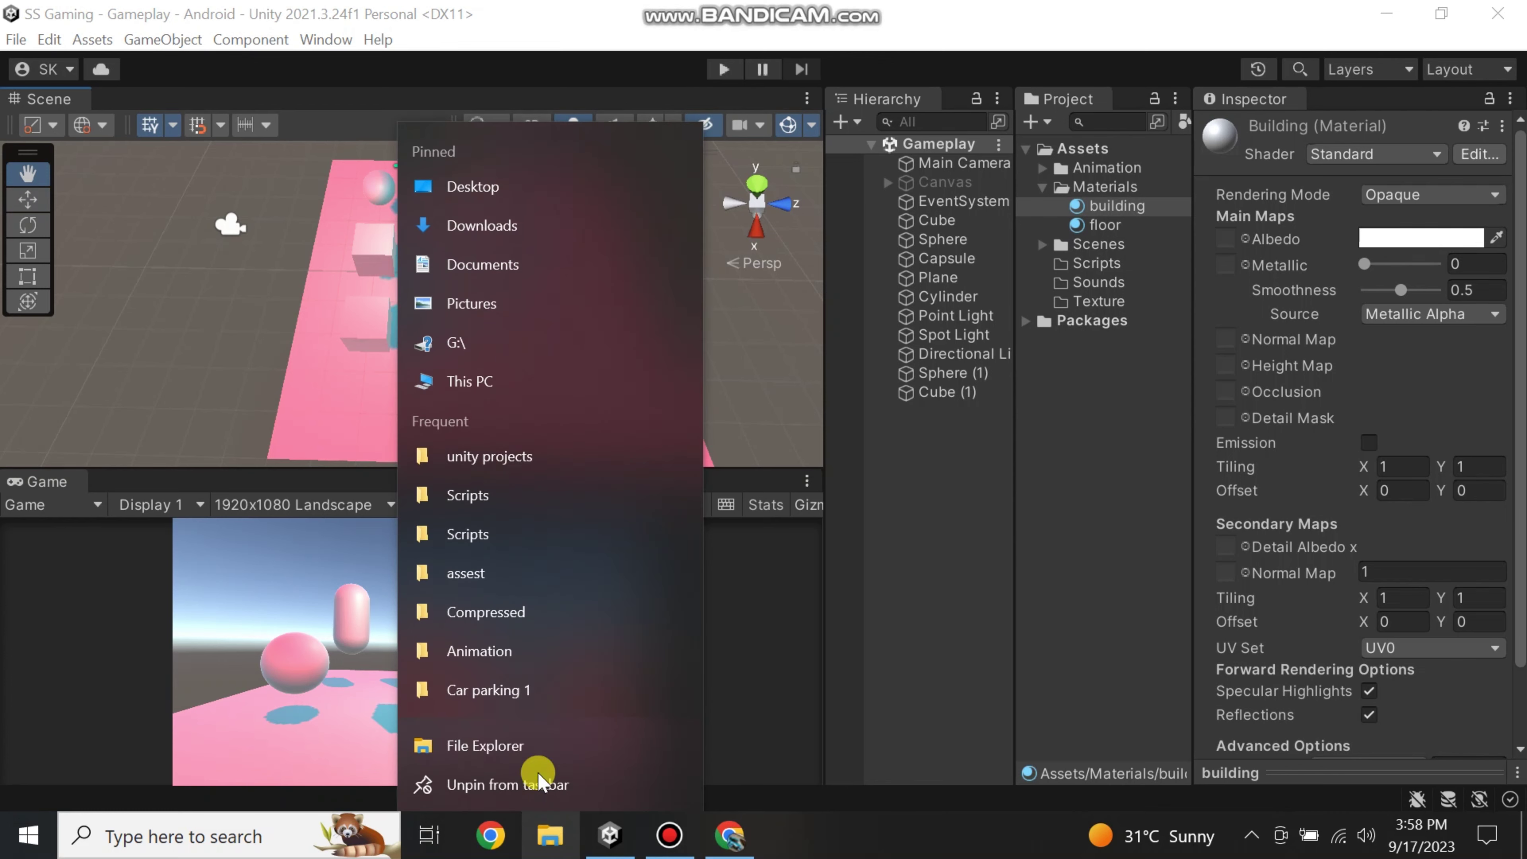
pyautogui.click(501, 236)
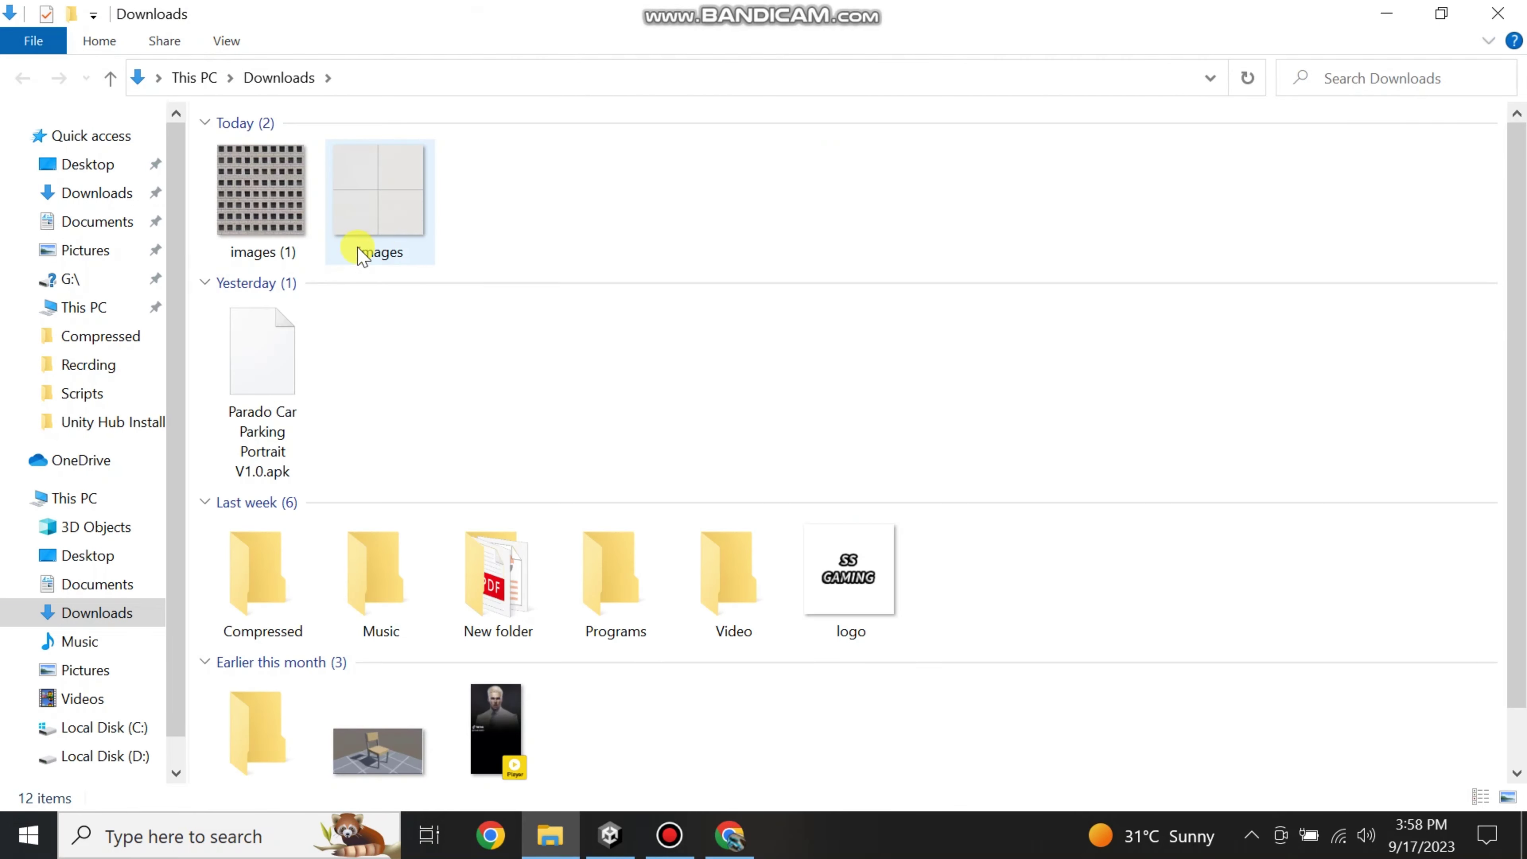
pyautogui.moveTo(335, 198); pyautogui.dragTo(1060, 310)
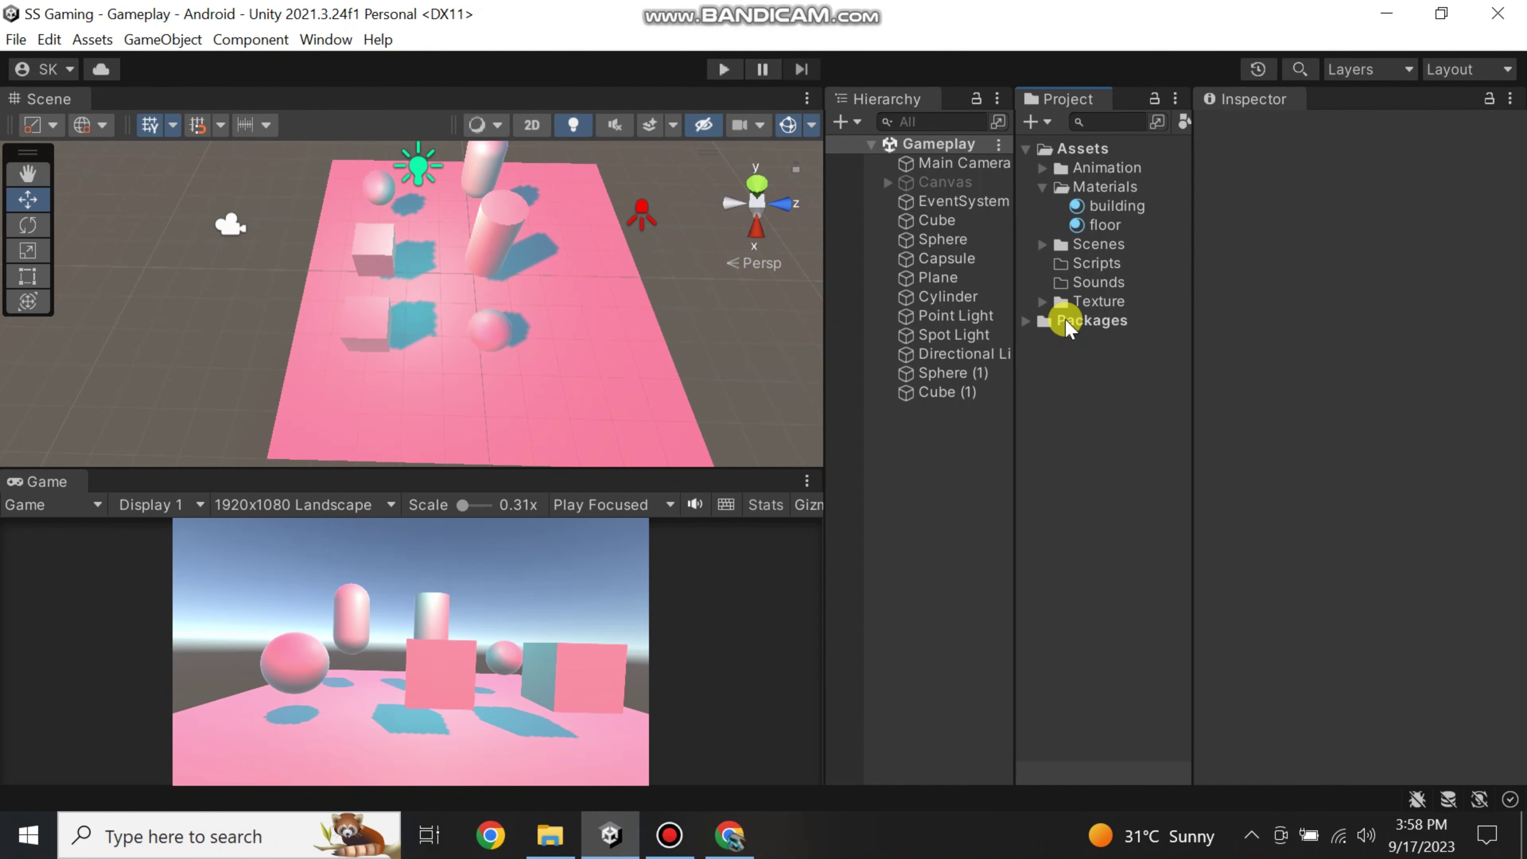
pyautogui.click(1043, 303)
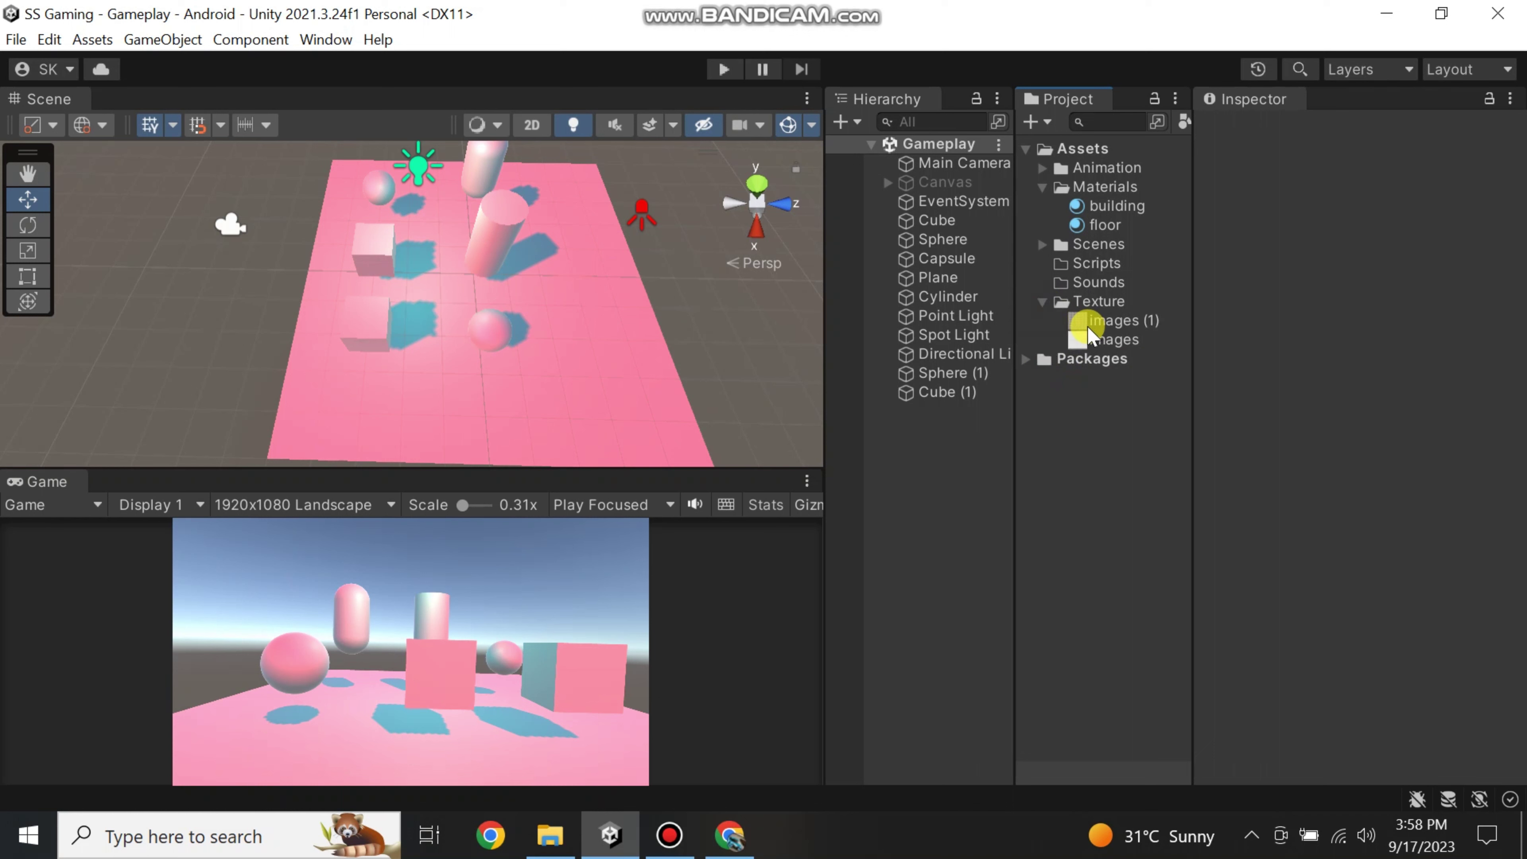
pyautogui.click(1043, 301)
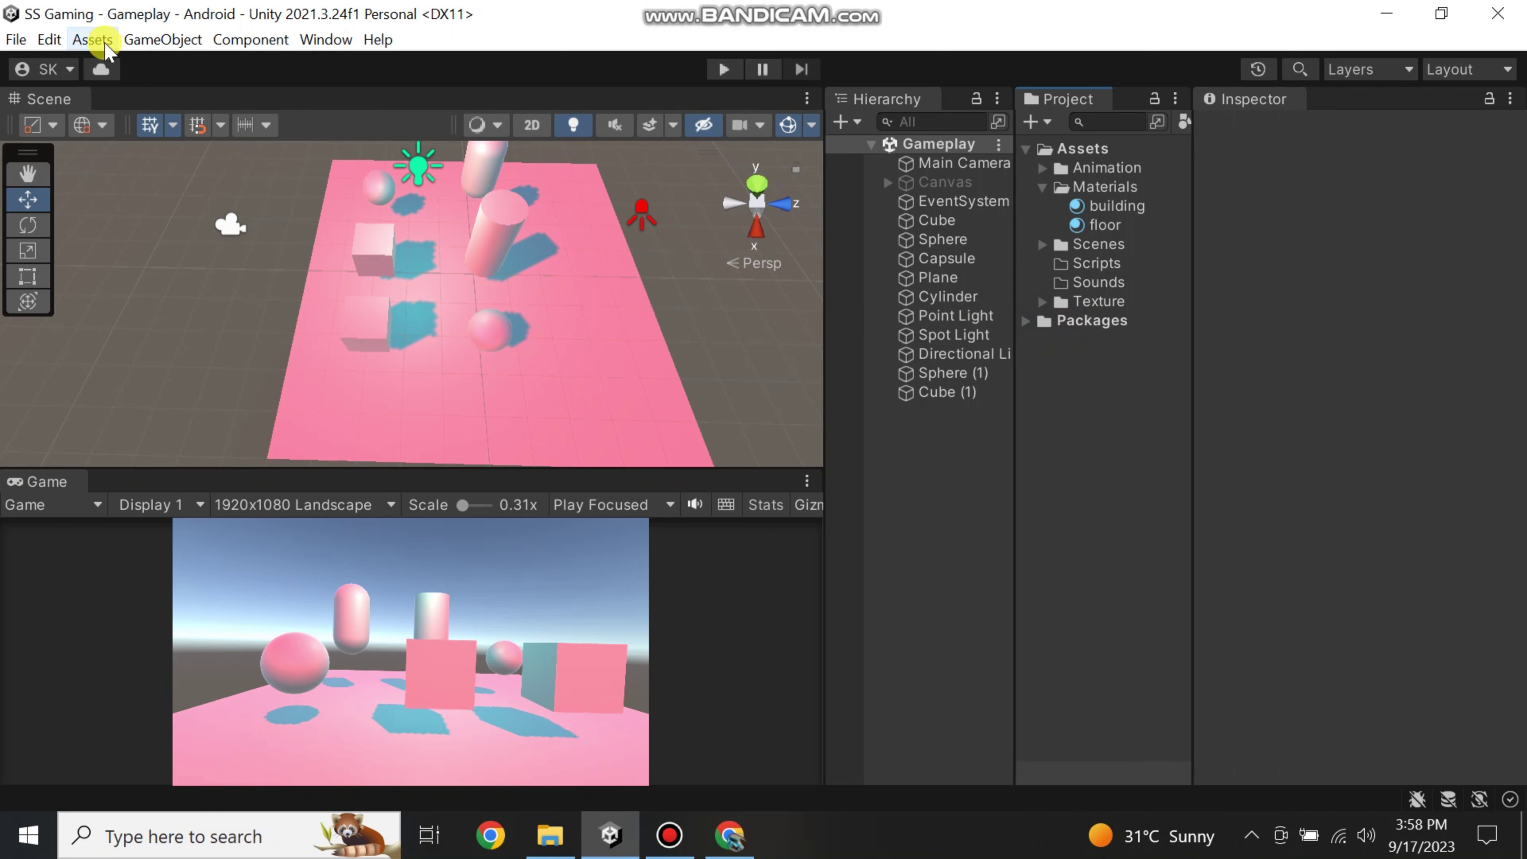
# - Import "images (1)" and "images" together from the Downloads folder as new assets in the project
pyautogui.click(93, 39)
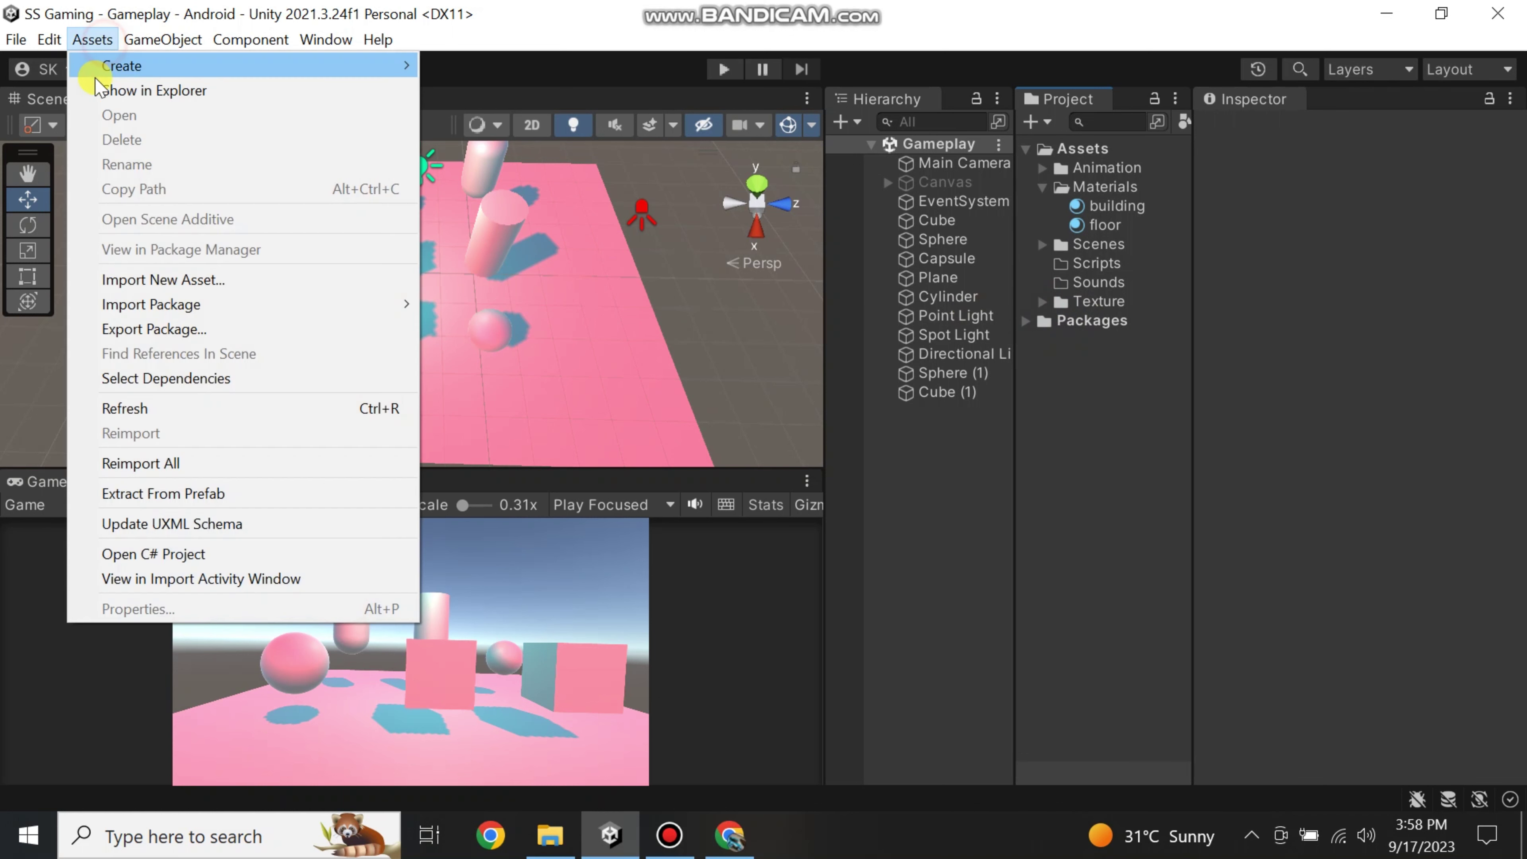
pyautogui.click(151, 280)
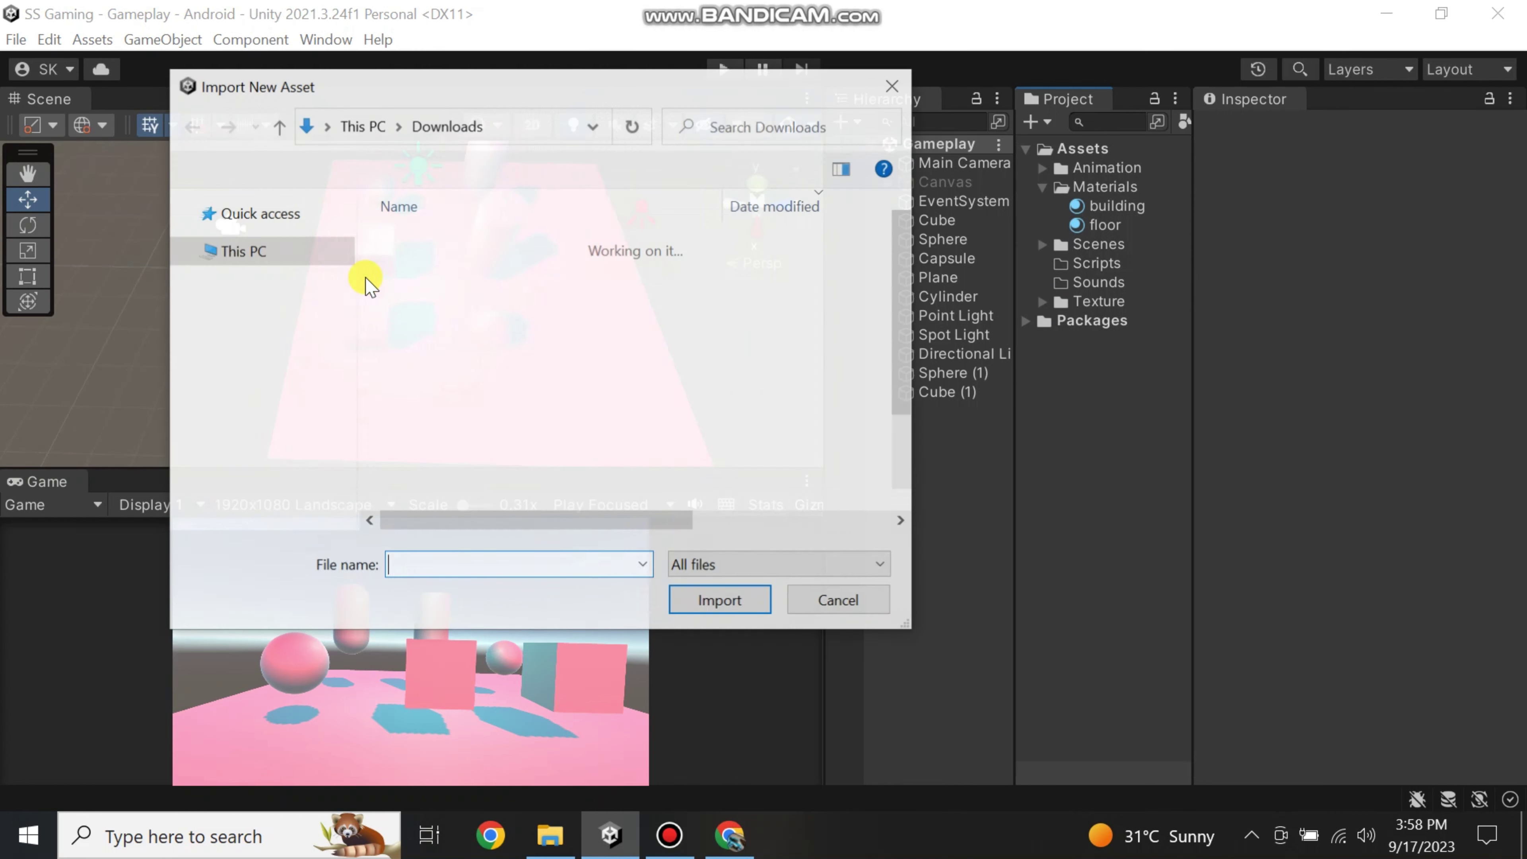
pyautogui.click(419, 278)
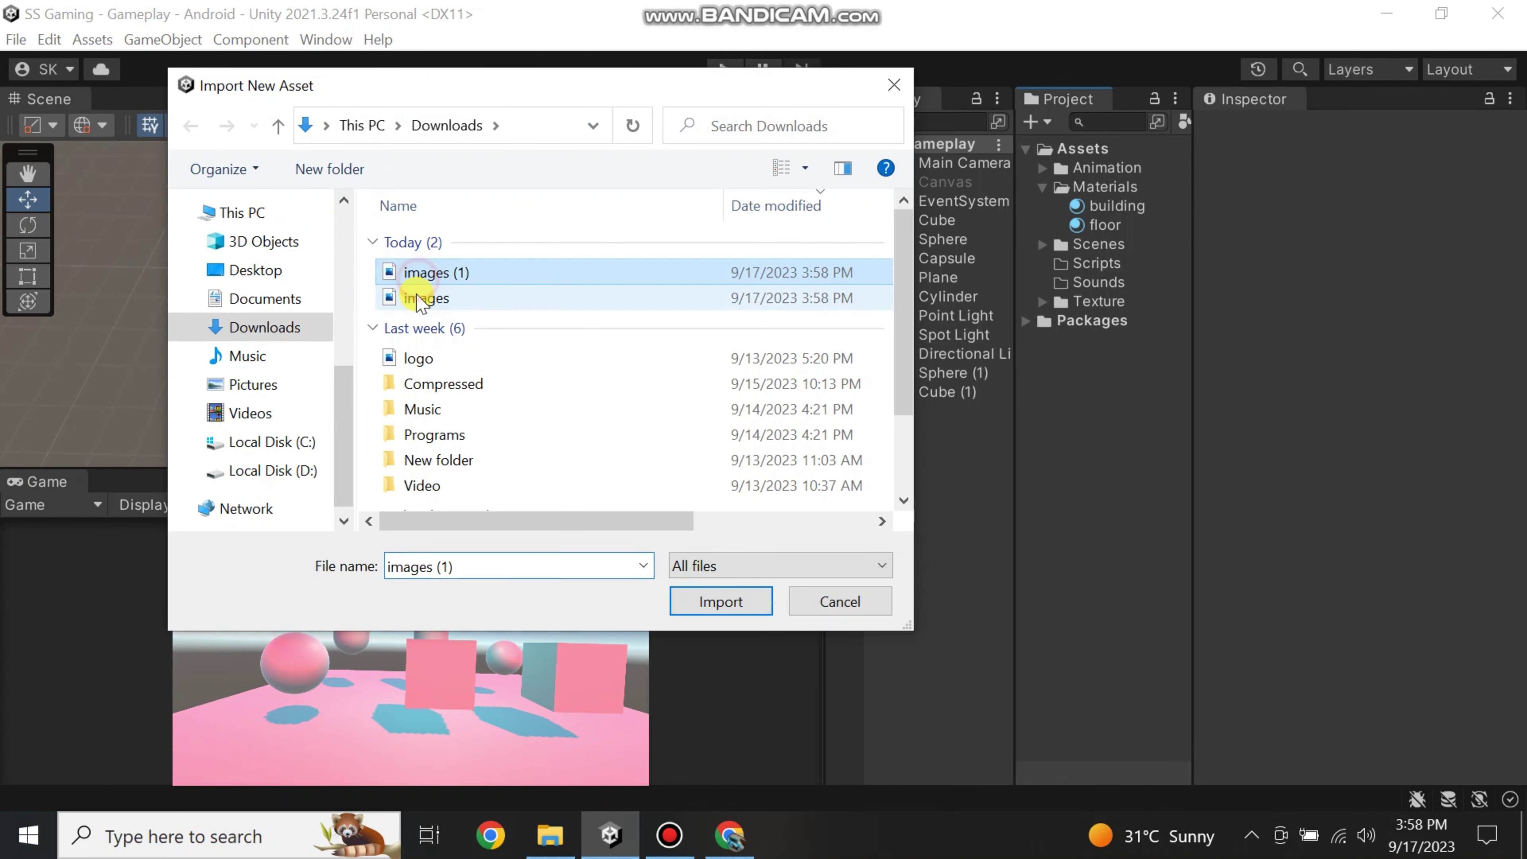
pyautogui.keyDown('ctrl'); pyautogui.click(415, 298); pyautogui.keyUp('ctrl')
pyautogui.click(699, 598)
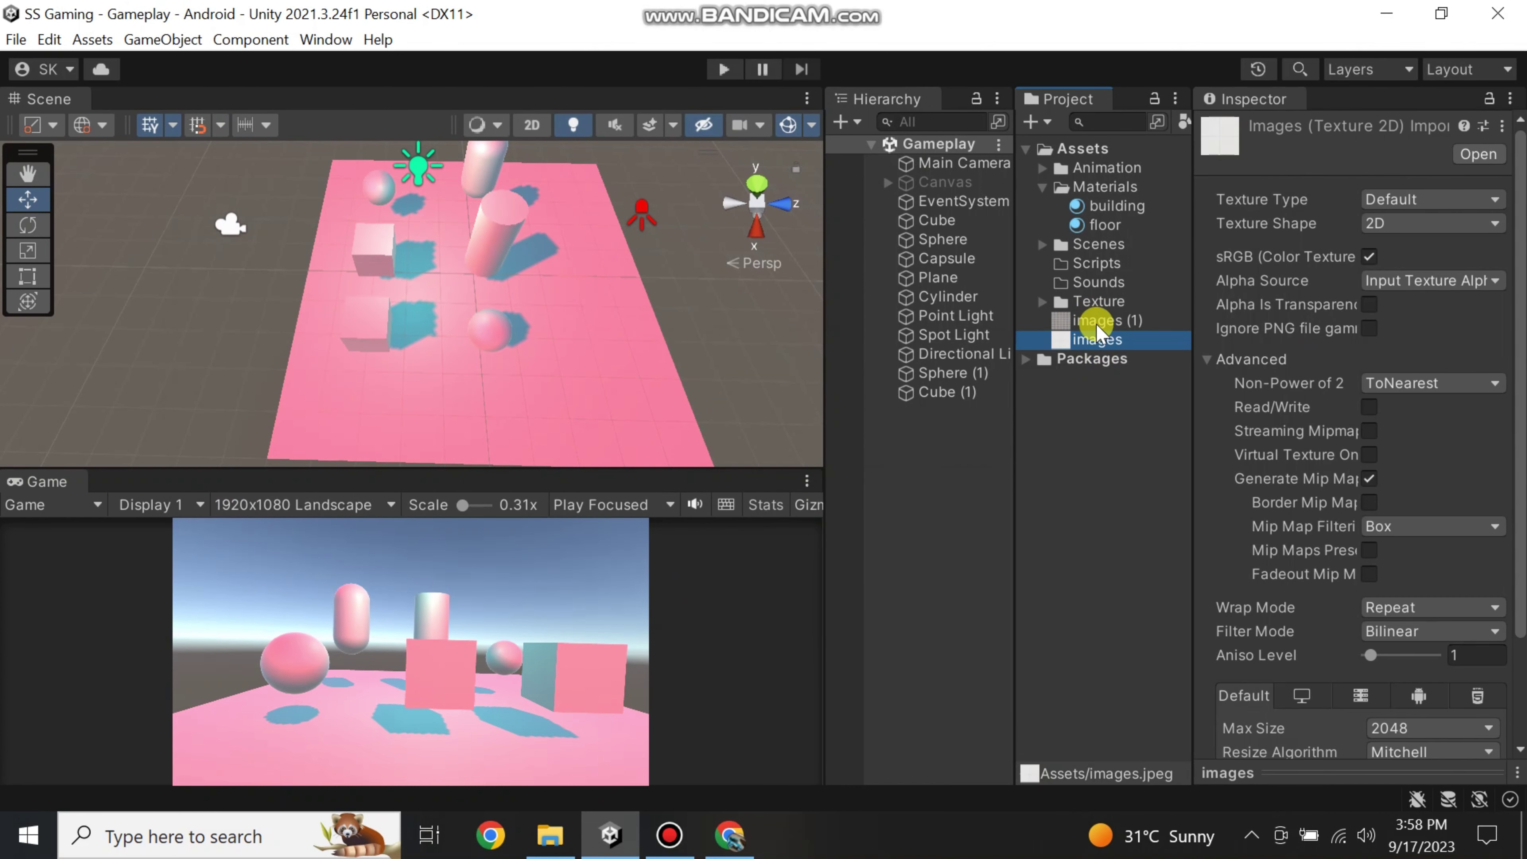
# - Delete the duplicate "images" and "images (1)" textures located directly under Assets
pyautogui.keyDown('ctrl'); pyautogui.click(1097, 323); pyautogui.keyUp('ctrl')
pyautogui.press('Delete')
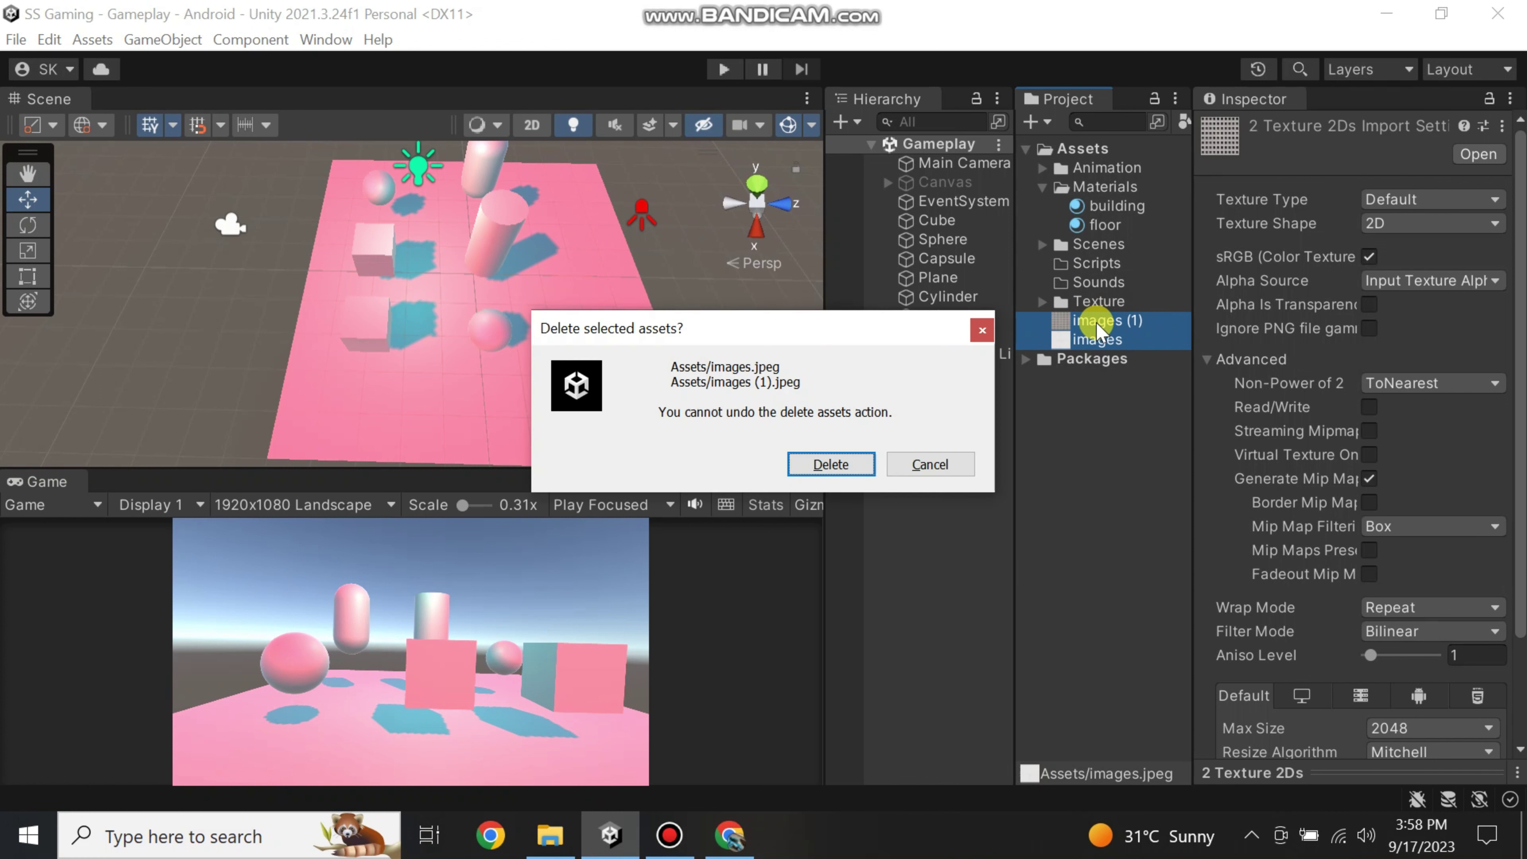
pyautogui.press('Return')
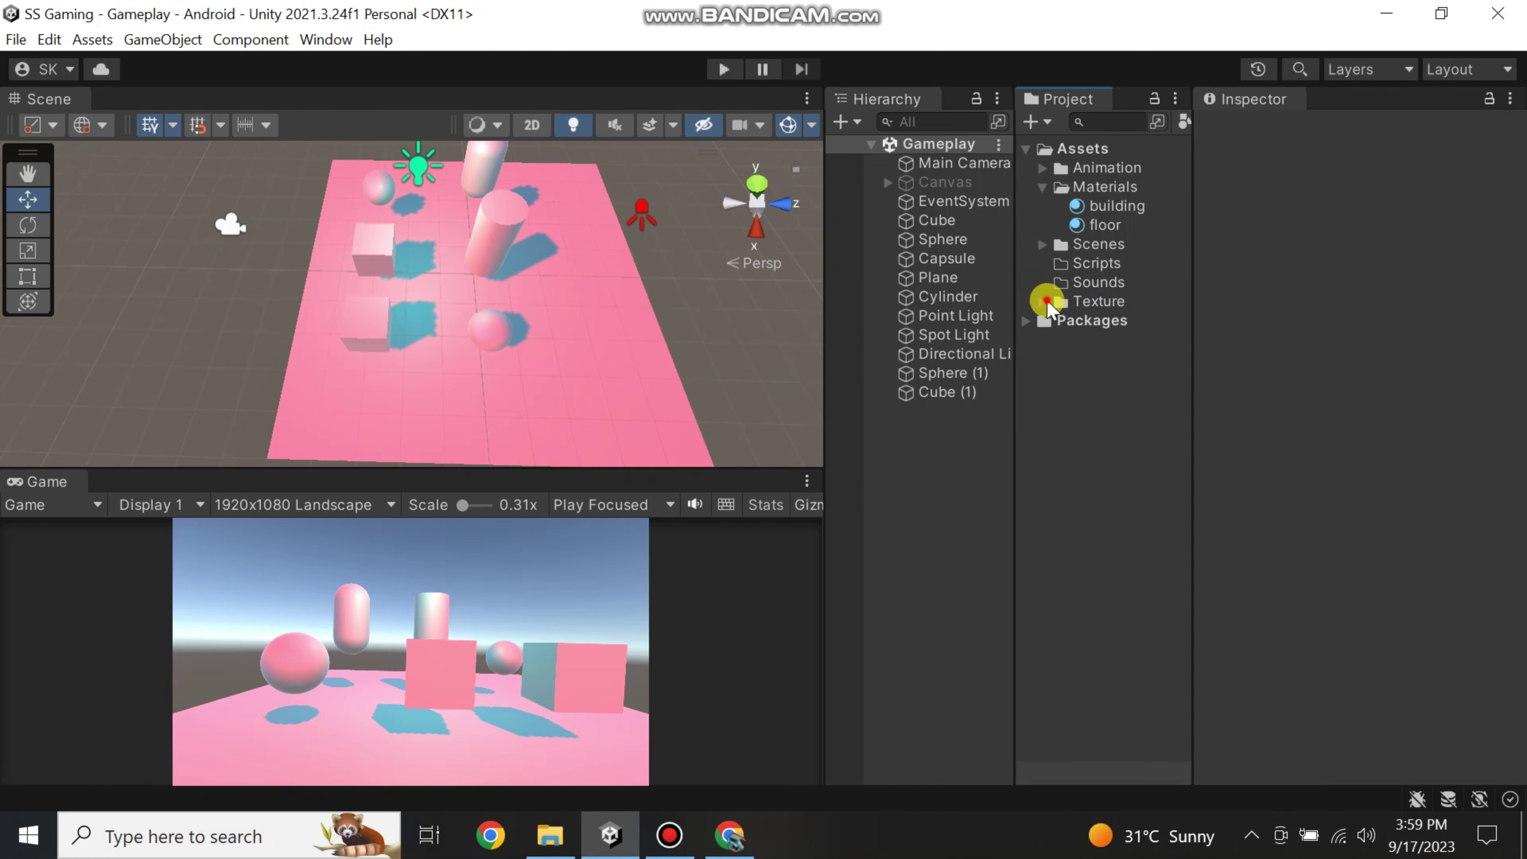
# - Assign the "images" texture from the Texture folder to the Albedo map of the floor material
pyautogui.click(1045, 301)
pyautogui.click(1086, 227)
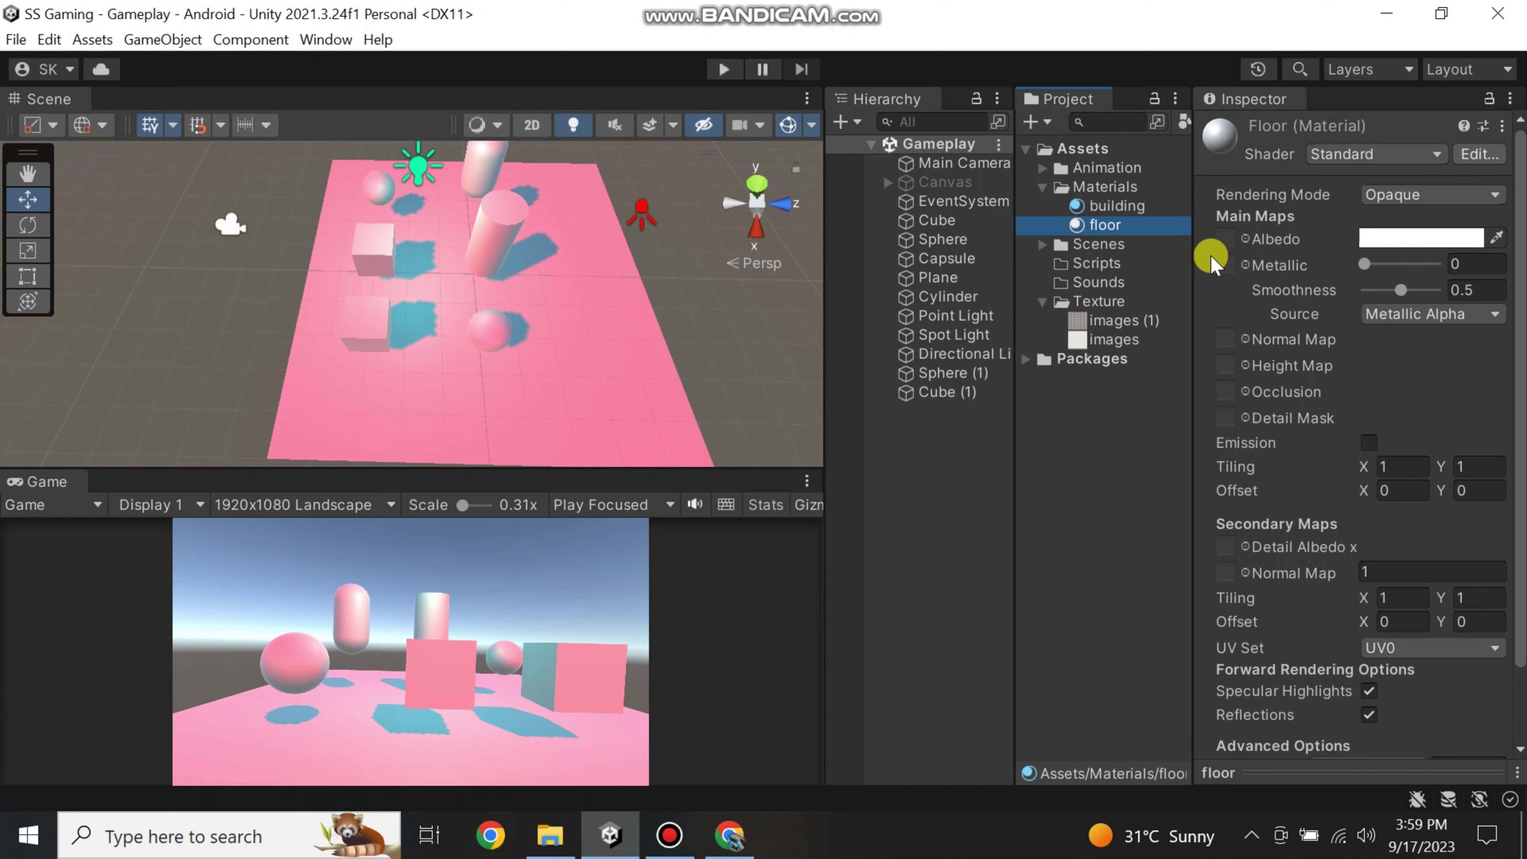
pyautogui.moveTo(1096, 340); pyautogui.dragTo(1276, 252)
pyautogui.moveTo(1076, 341); pyautogui.dragTo(1224, 240)
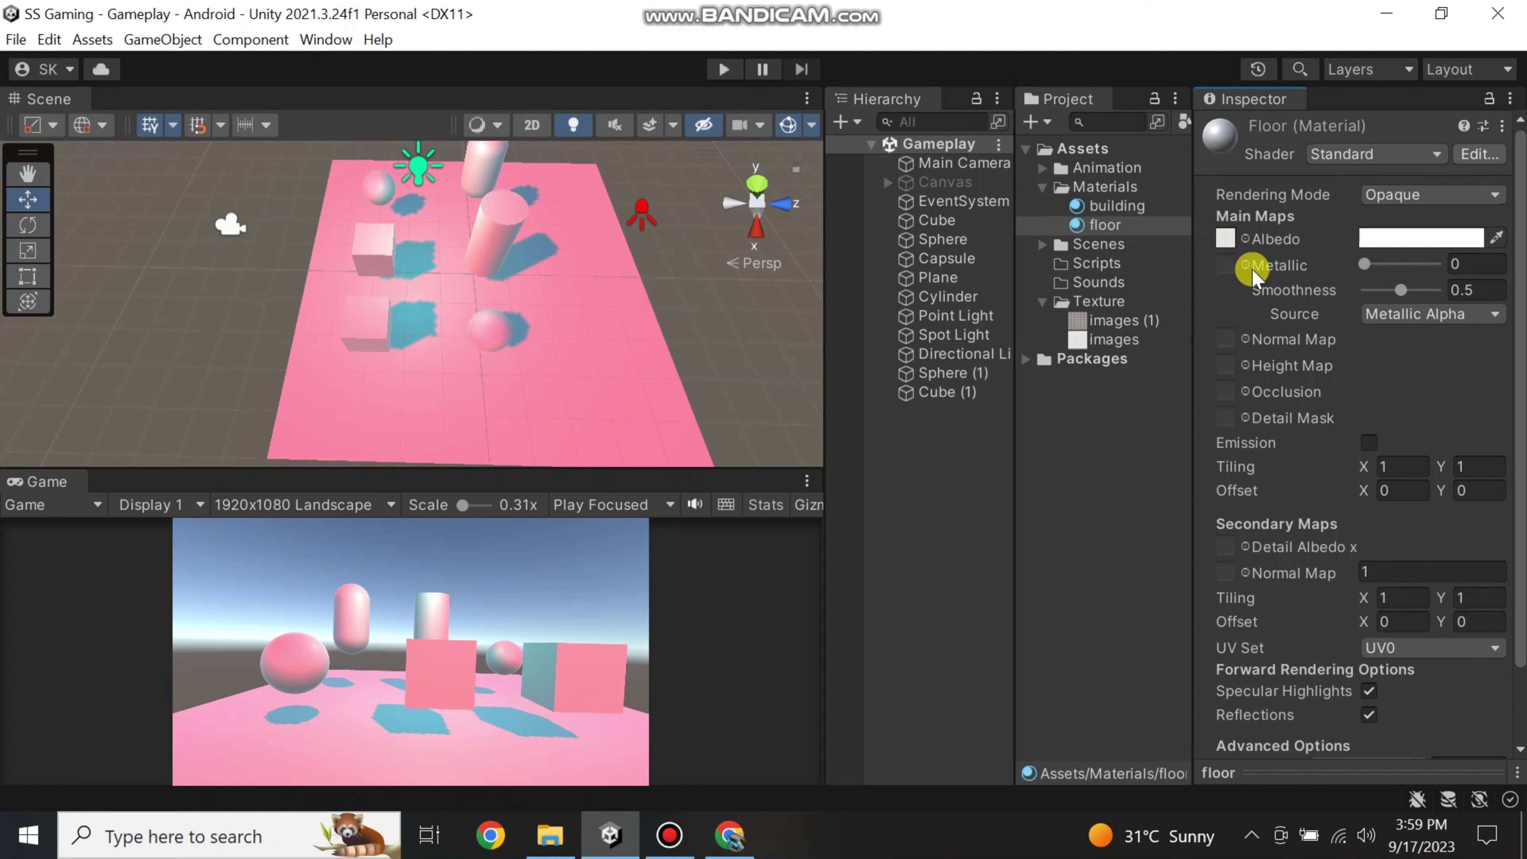
pyautogui.click(1107, 226)
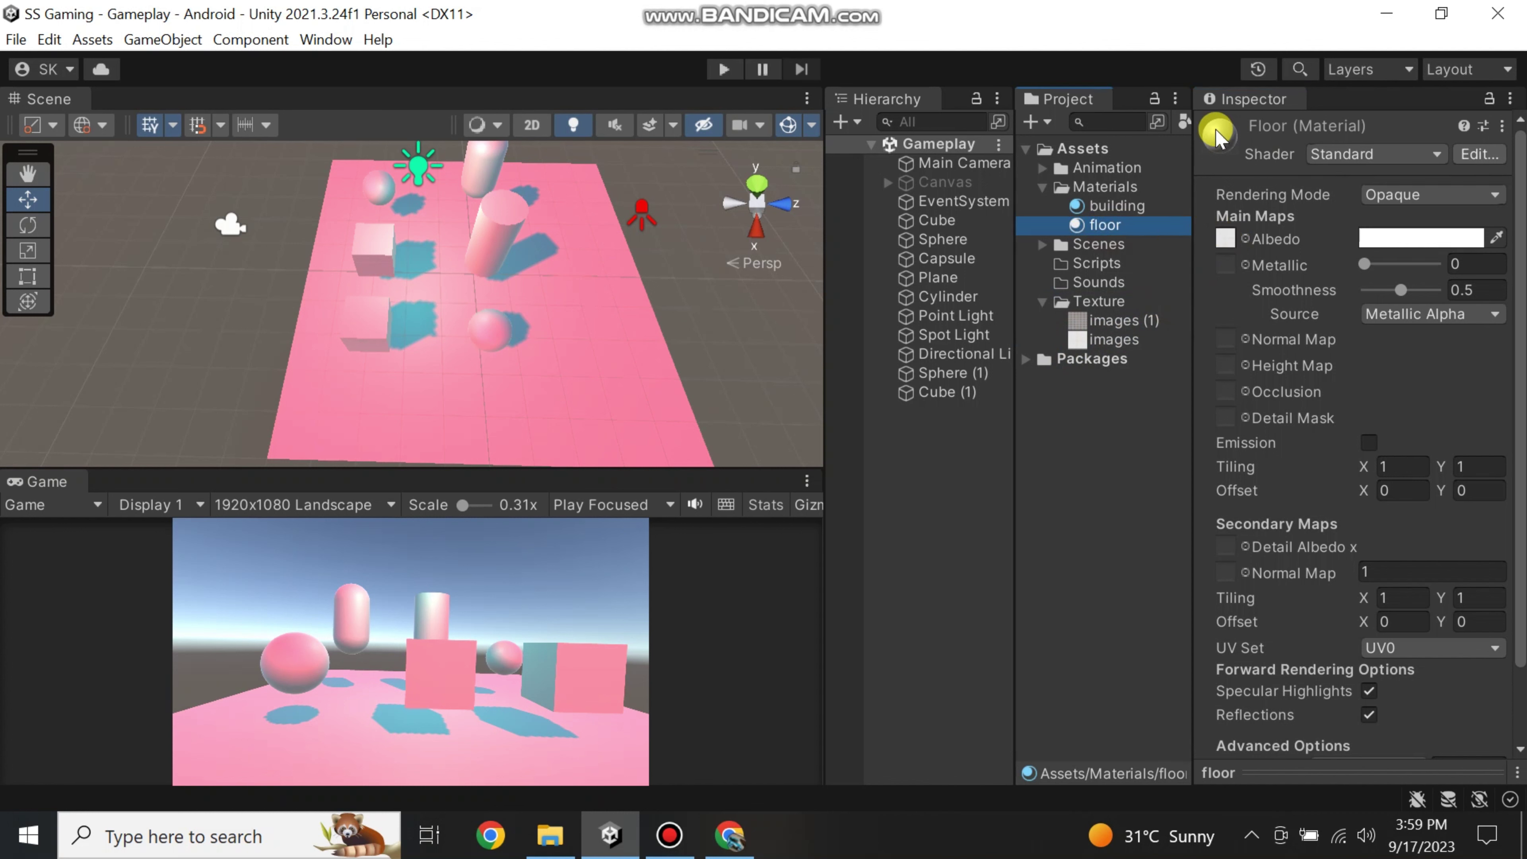
pyautogui.click(1226, 151)
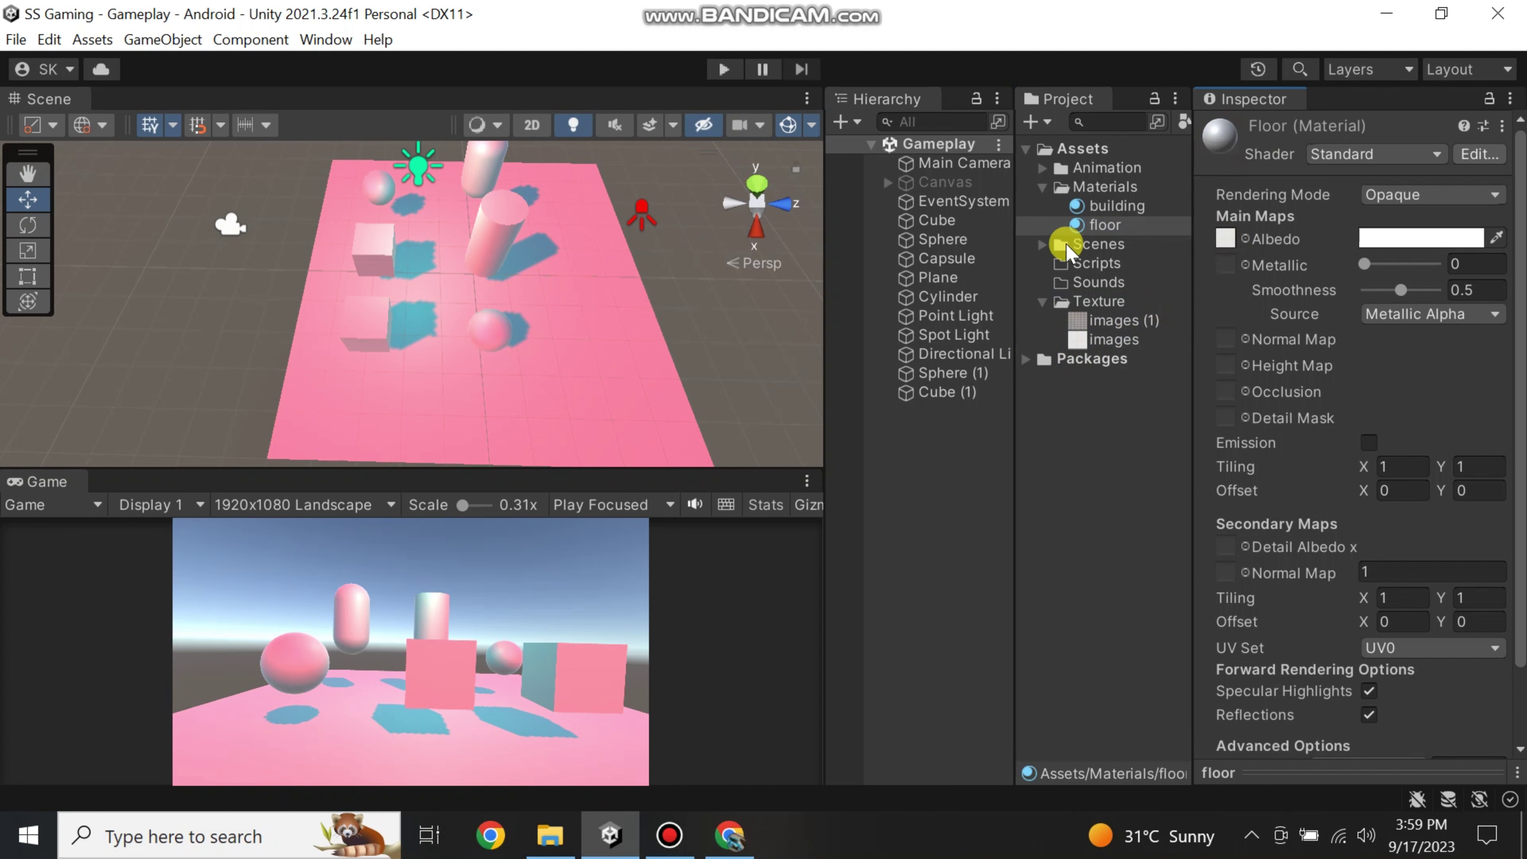
# - Apply the floor material to the Plane as Element 0 of its Mesh Renderer materials
pyautogui.moveTo(748, 400); pyautogui.dragTo(659, 361, button='right')
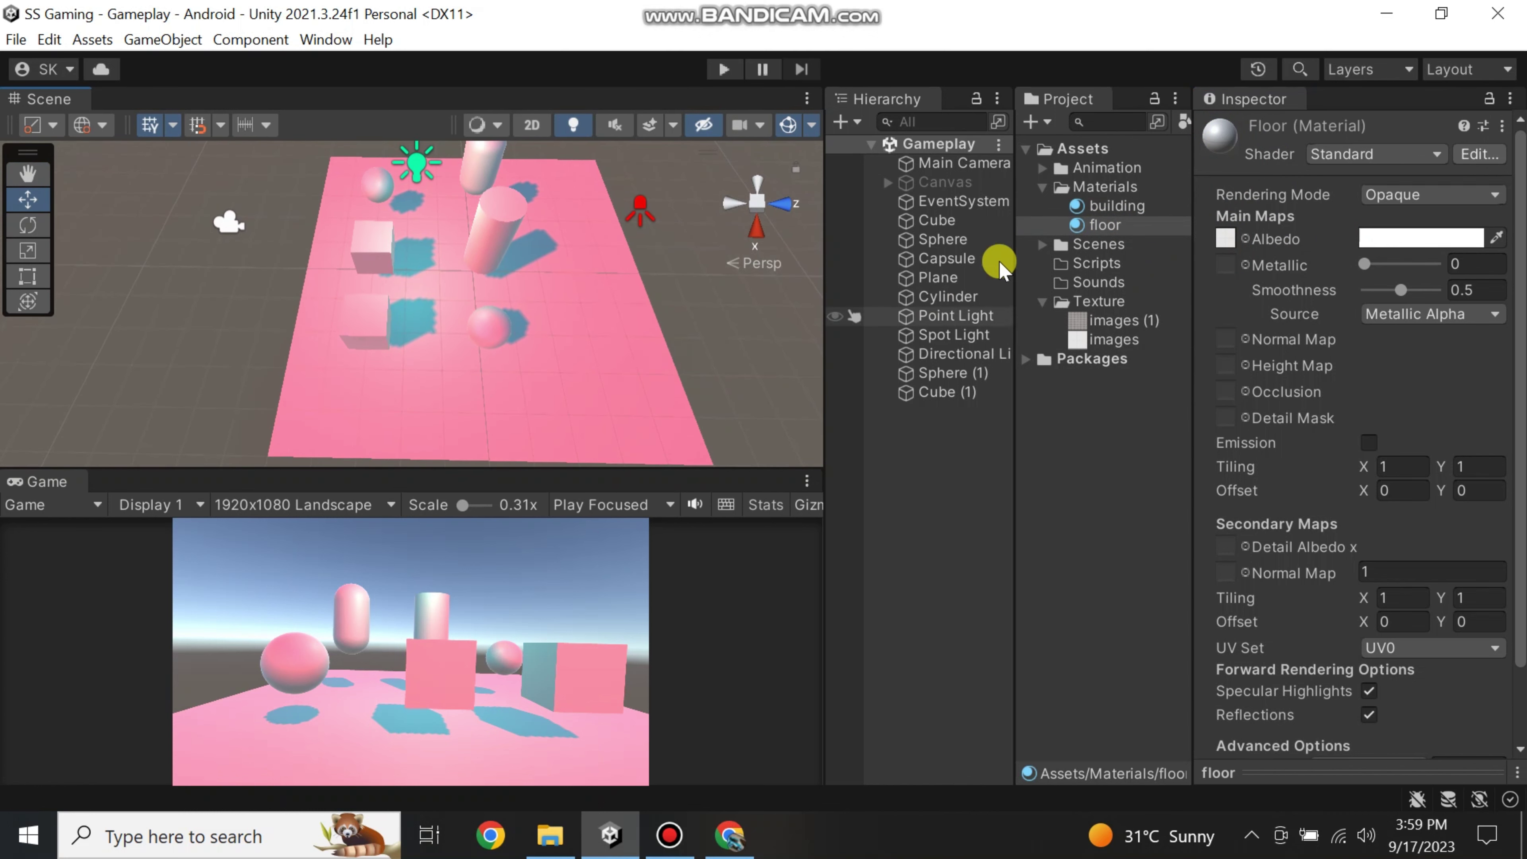
pyautogui.click(939, 278)
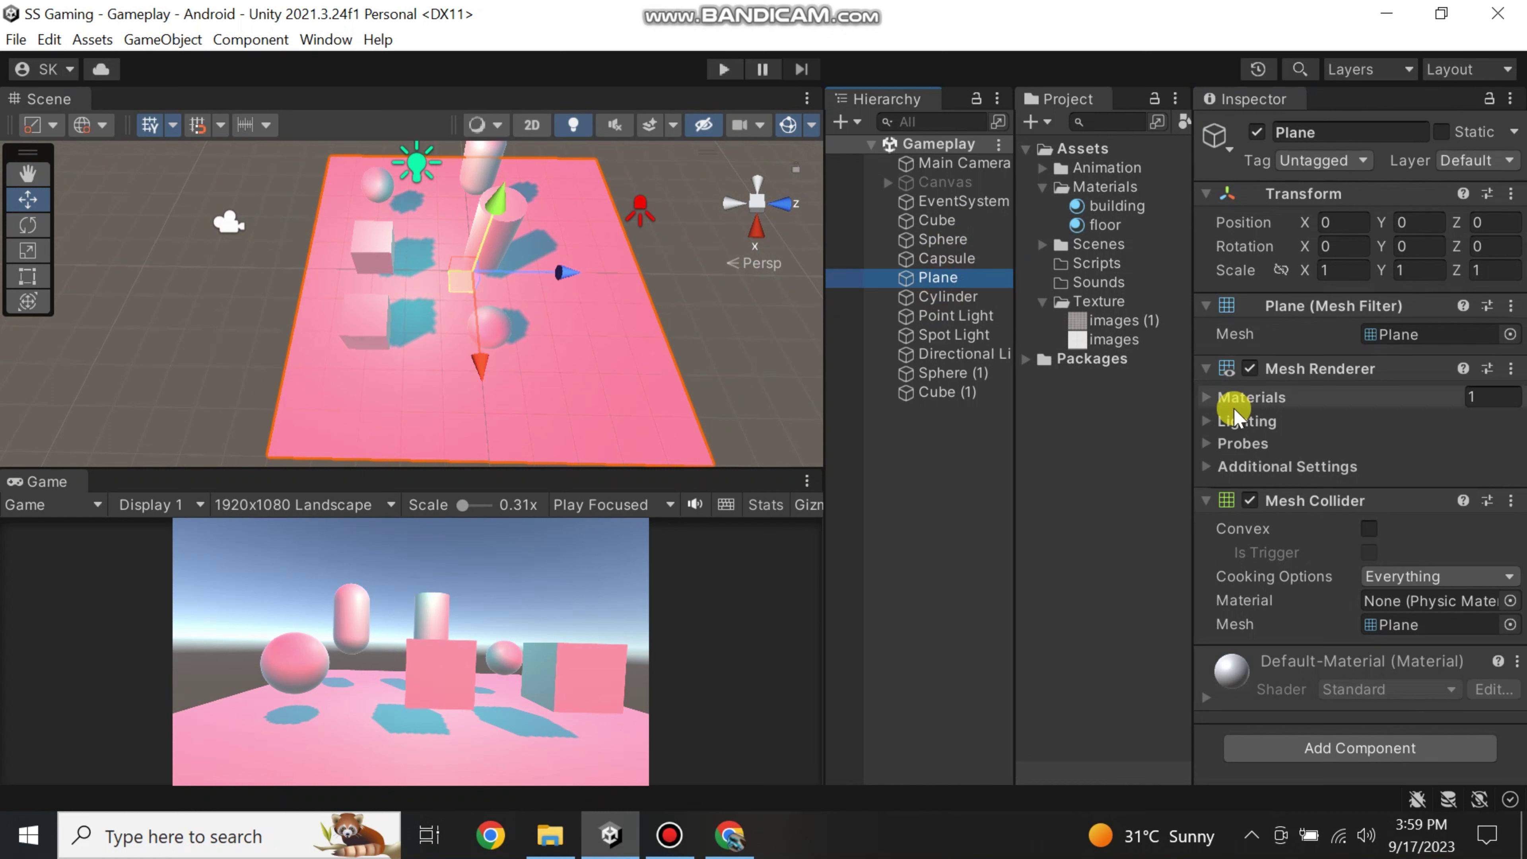
pyautogui.click(1218, 397)
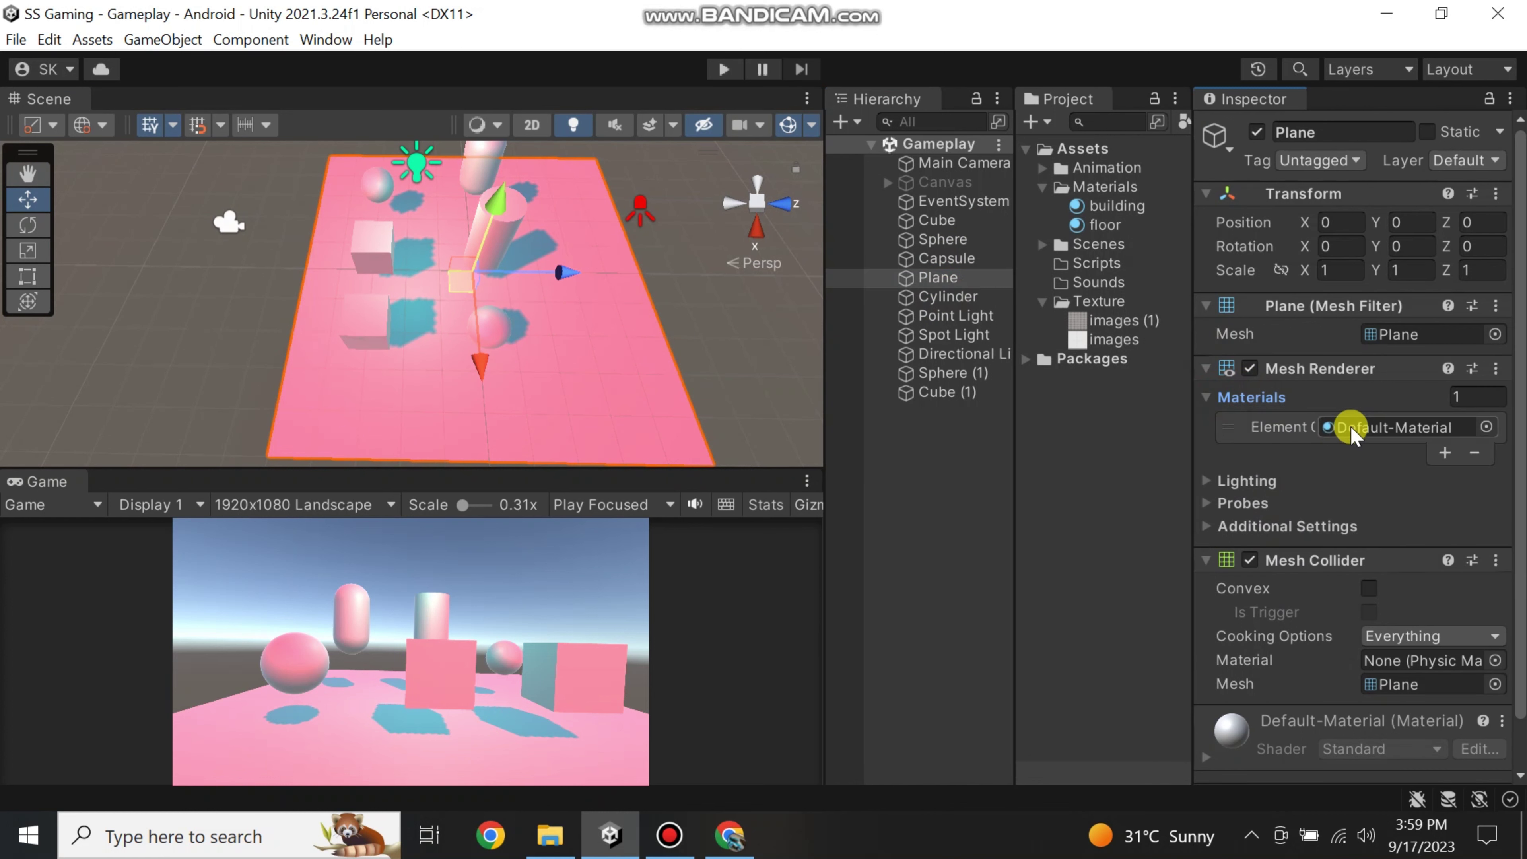
pyautogui.moveTo(1096, 225); pyautogui.dragTo(1282, 426)
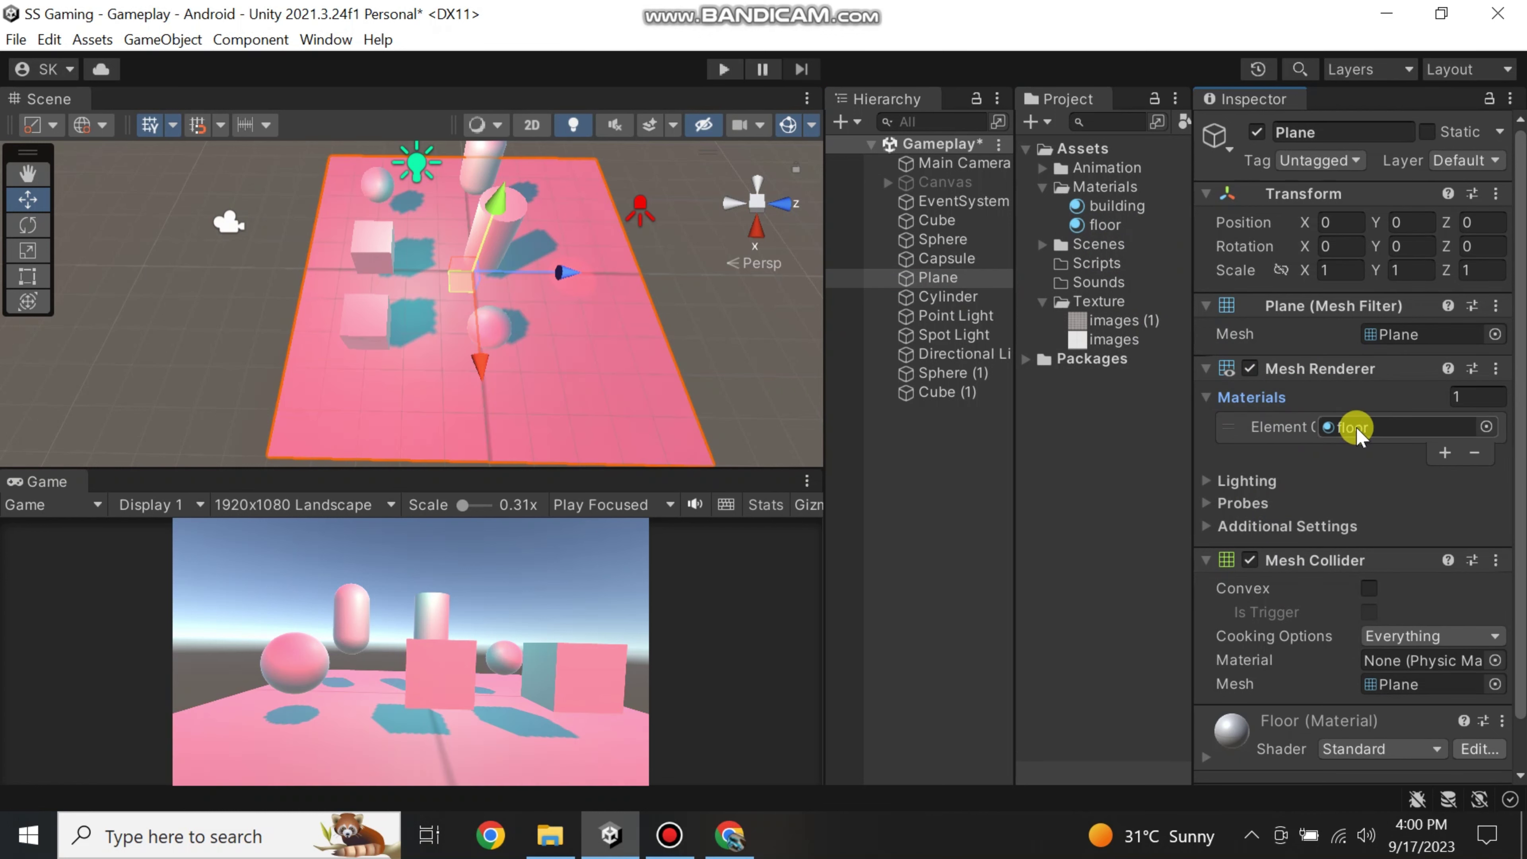
pyautogui.moveTo(1091, 226); pyautogui.dragTo(644, 372)
pyautogui.moveTo(644, 372); pyautogui.dragTo(644, 396, button='right')
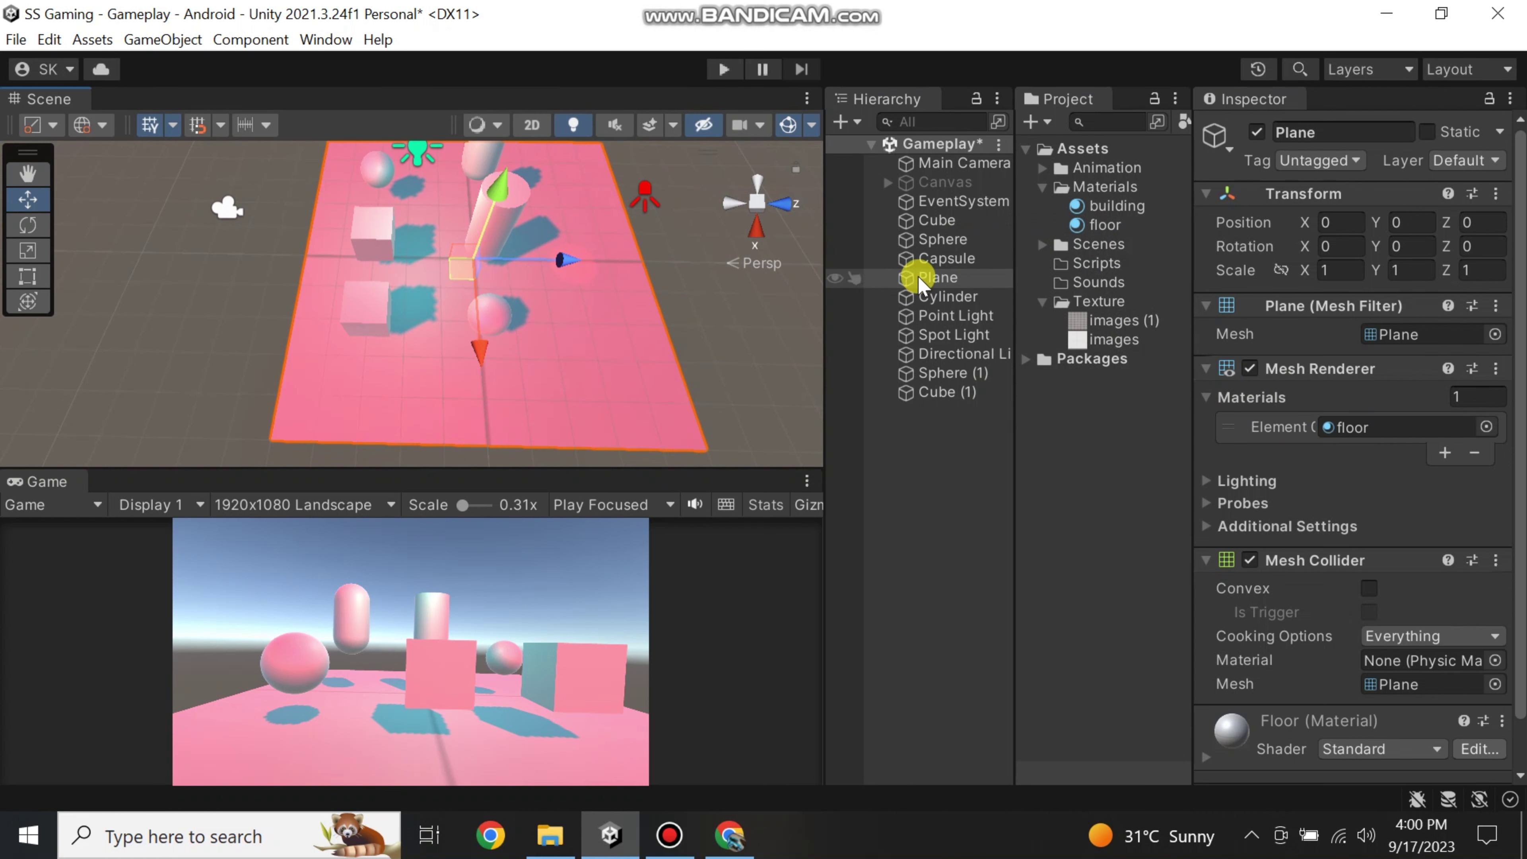
pyautogui.scroll(-2, 1357, 546)
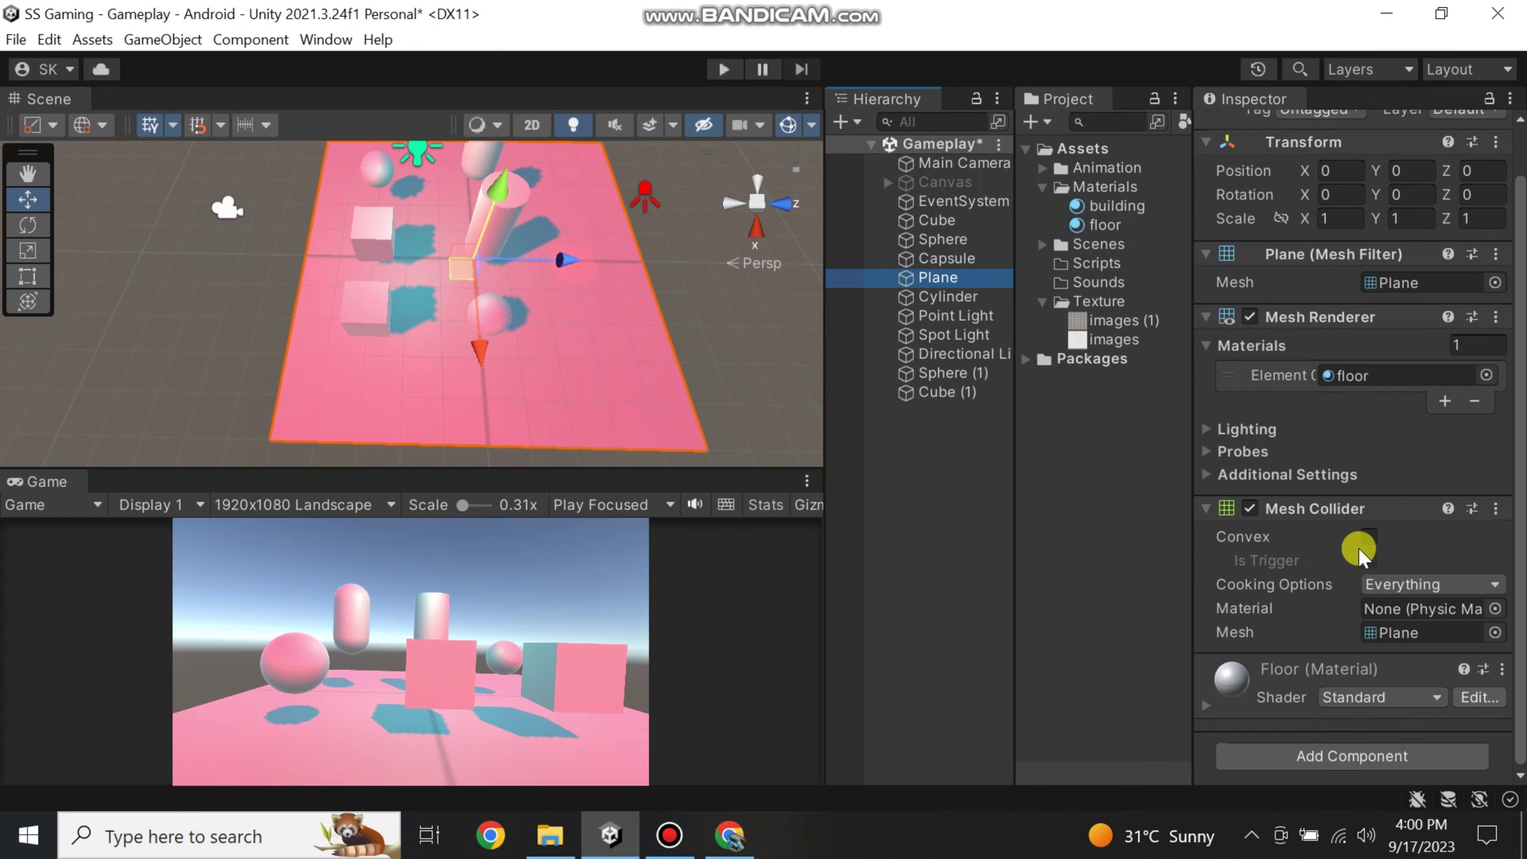
pyautogui.scroll(2, 1340, 512)
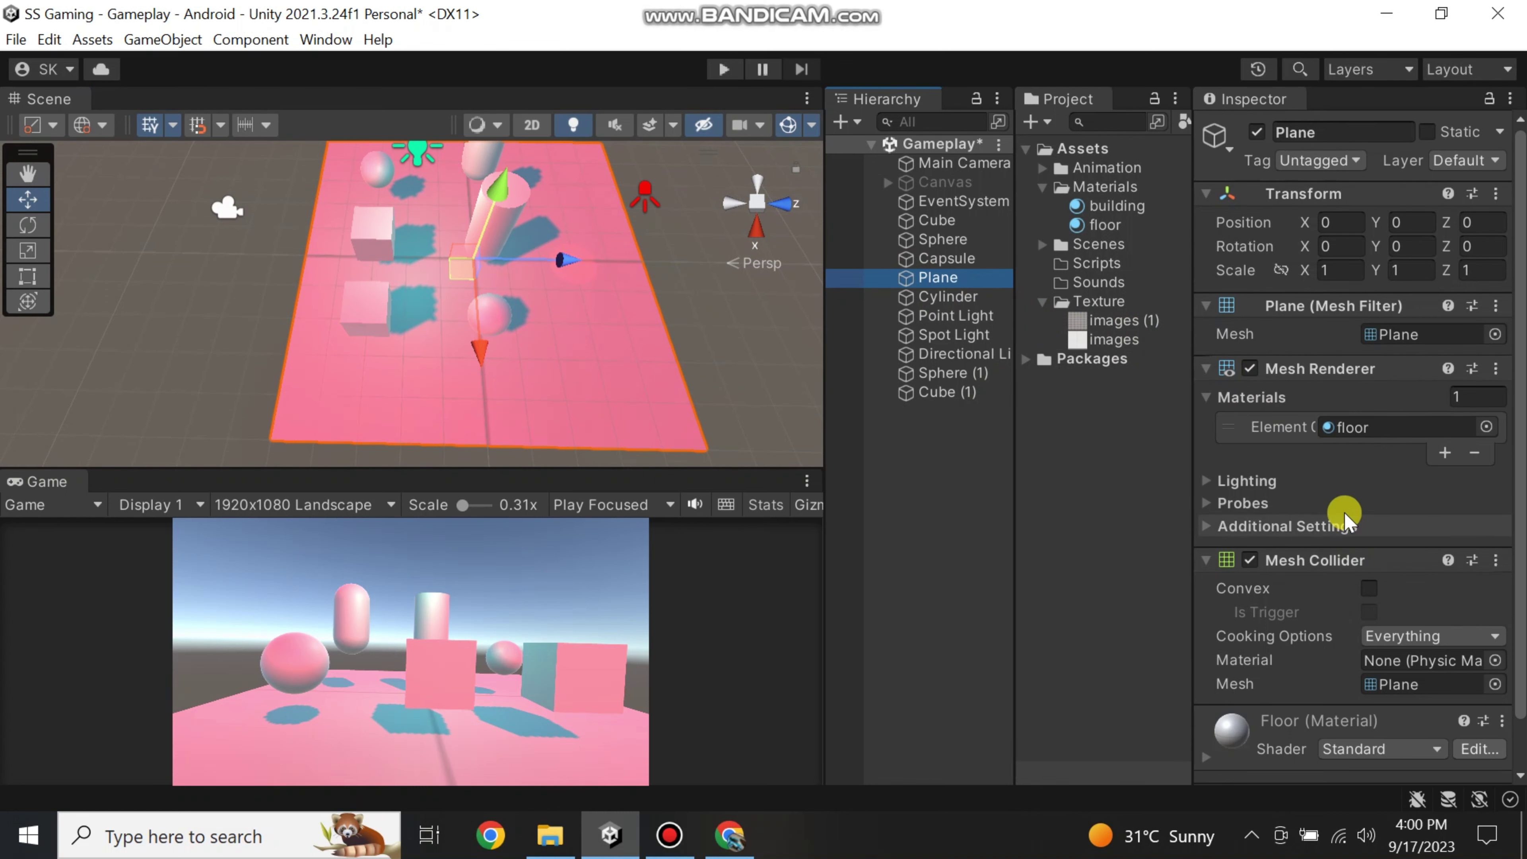
pyautogui.click(1102, 227)
pyautogui.moveTo(586, 290); pyautogui.dragTo(480, 301, button='right')
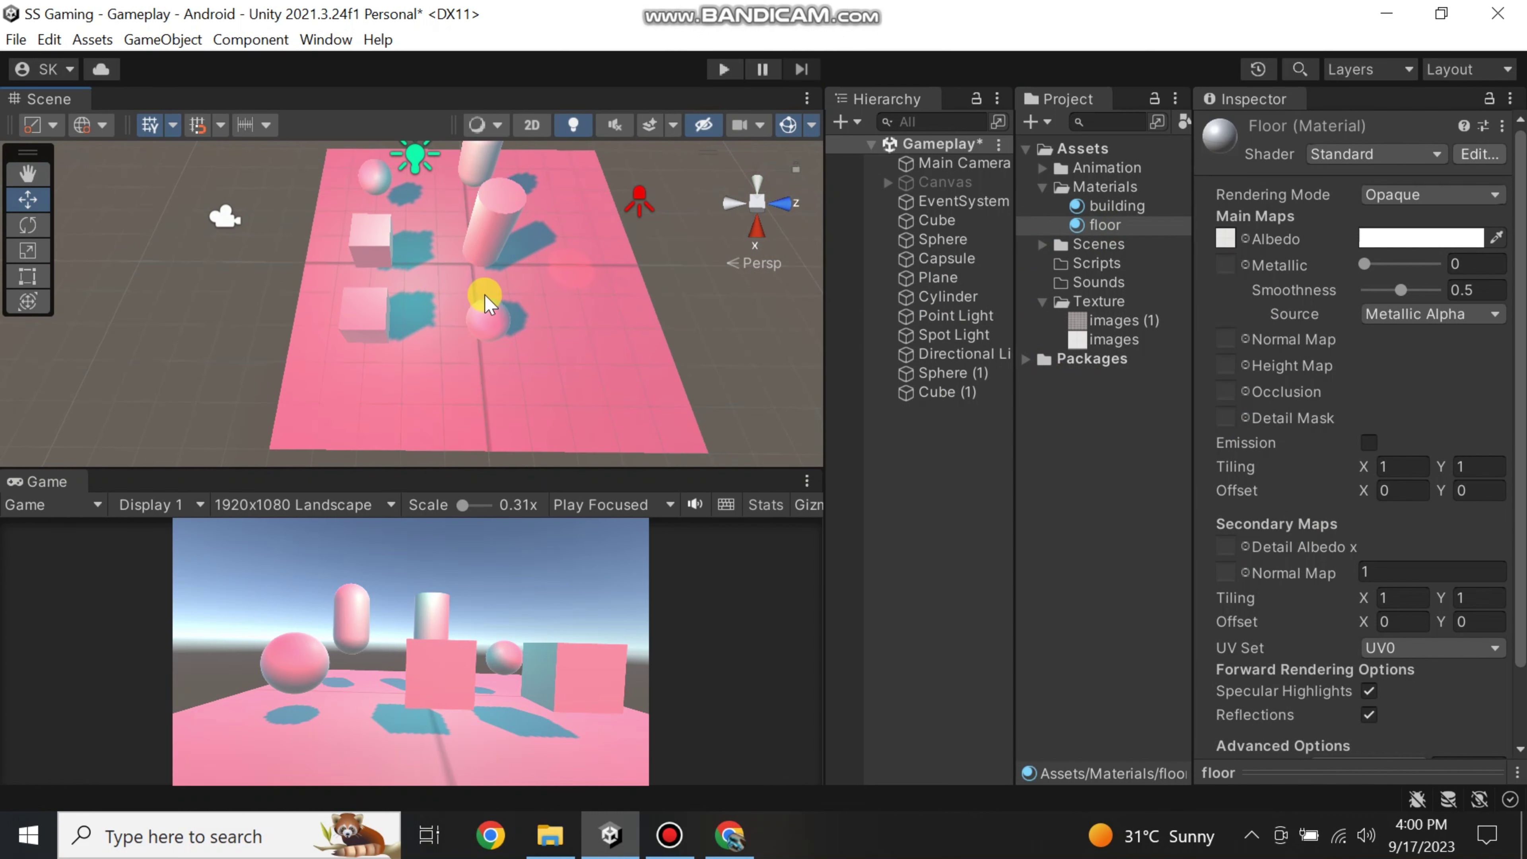
# - Set the Directional Light's color to white
pyautogui.click(940, 361)
pyautogui.click(1376, 356)
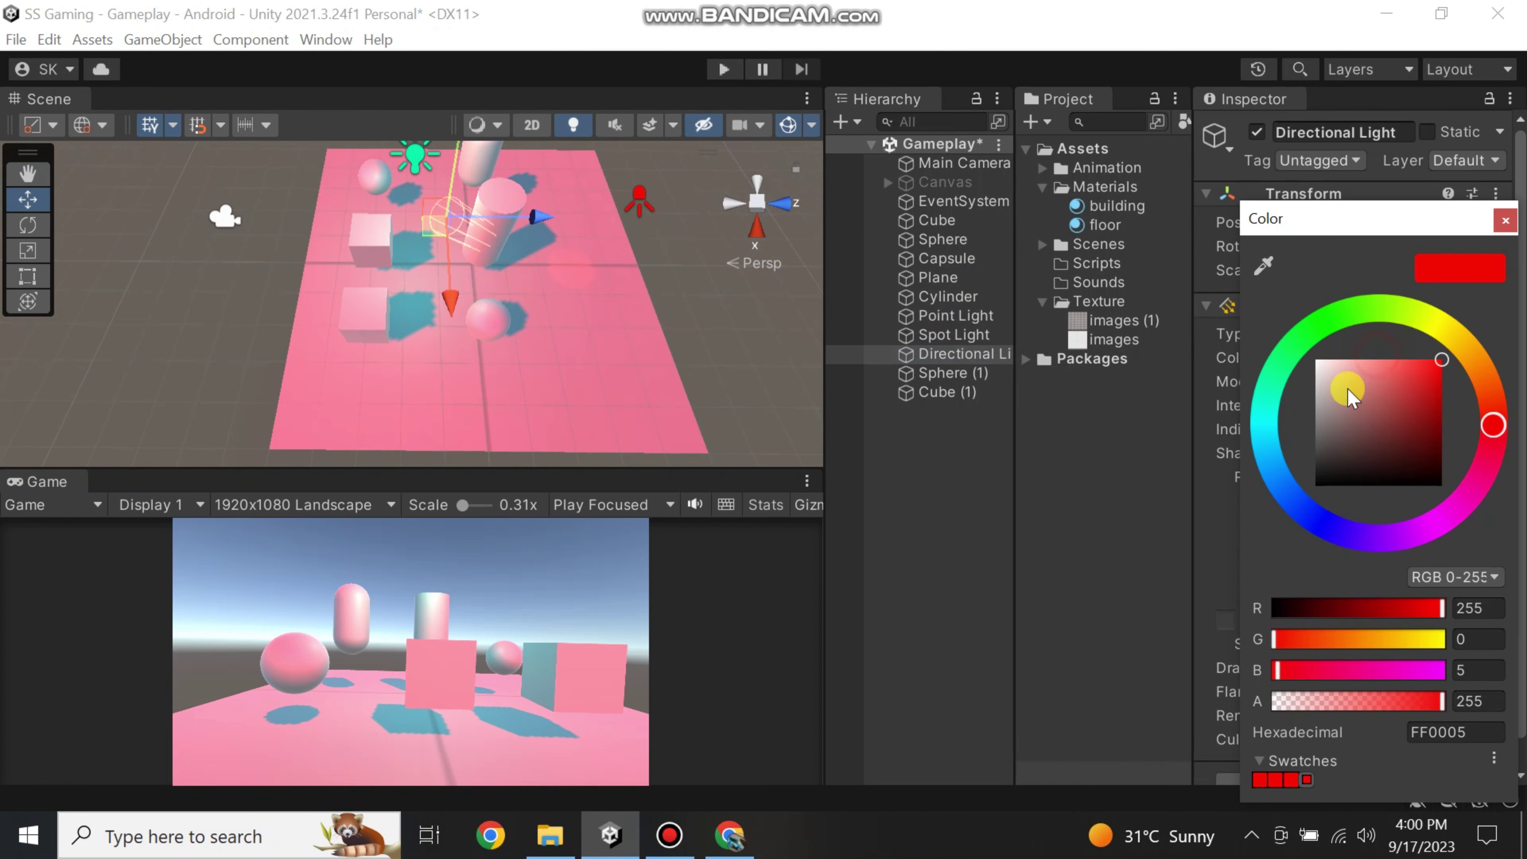
pyautogui.moveTo(1350, 397); pyautogui.dragTo(1265, 346)
pyautogui.click(1506, 221)
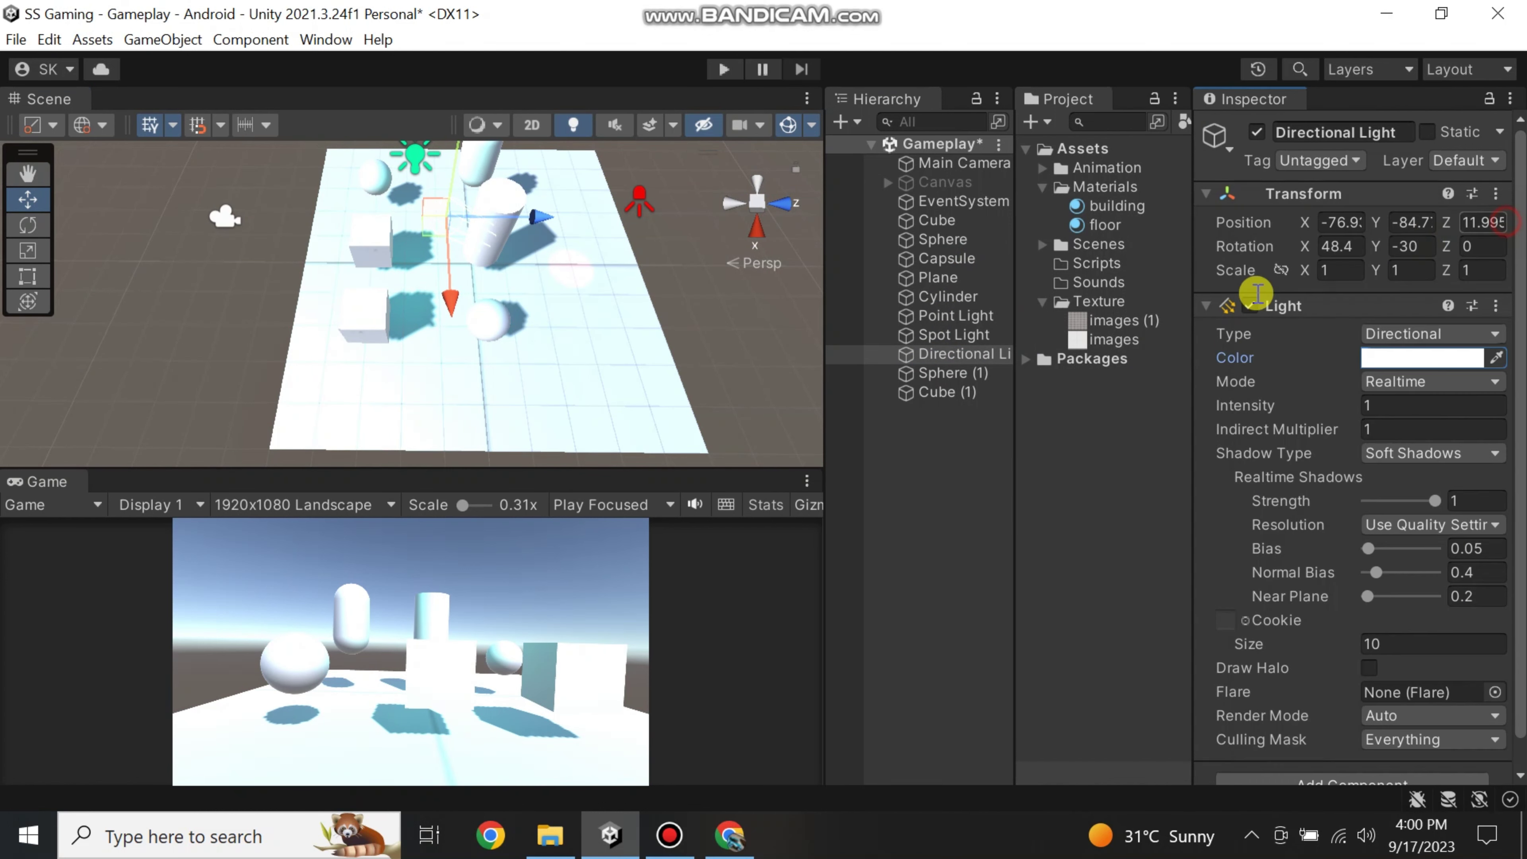
# - Deactivate the Point Light and Spot Light objects together, leaving nothing selected
pyautogui.click(935, 334)
pyautogui.keyDown('ctrl'); pyautogui.click(933, 317); pyautogui.keyUp('ctrl')
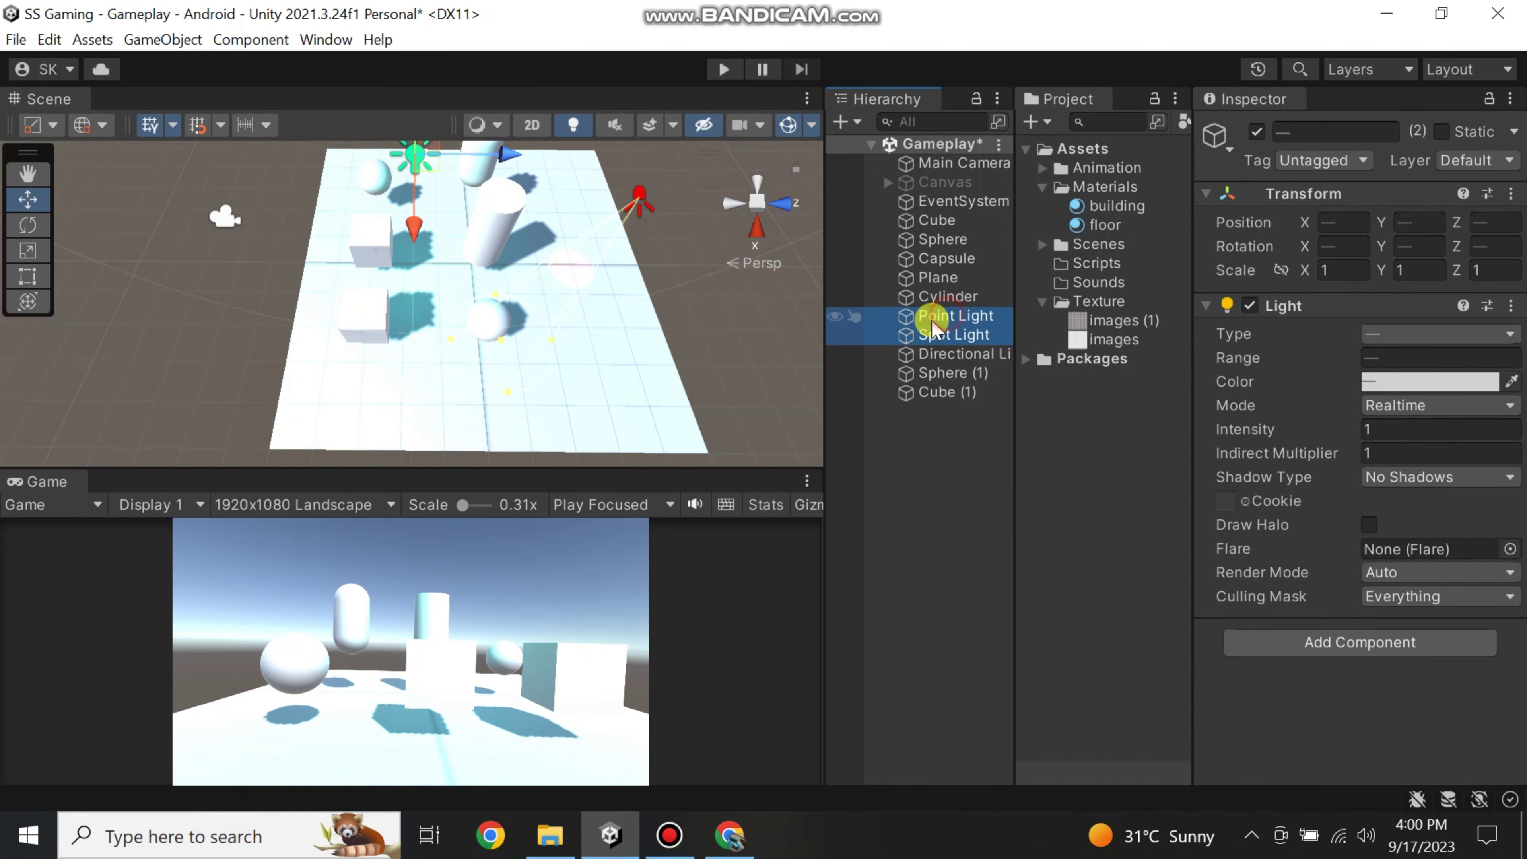
pyautogui.click(1257, 131)
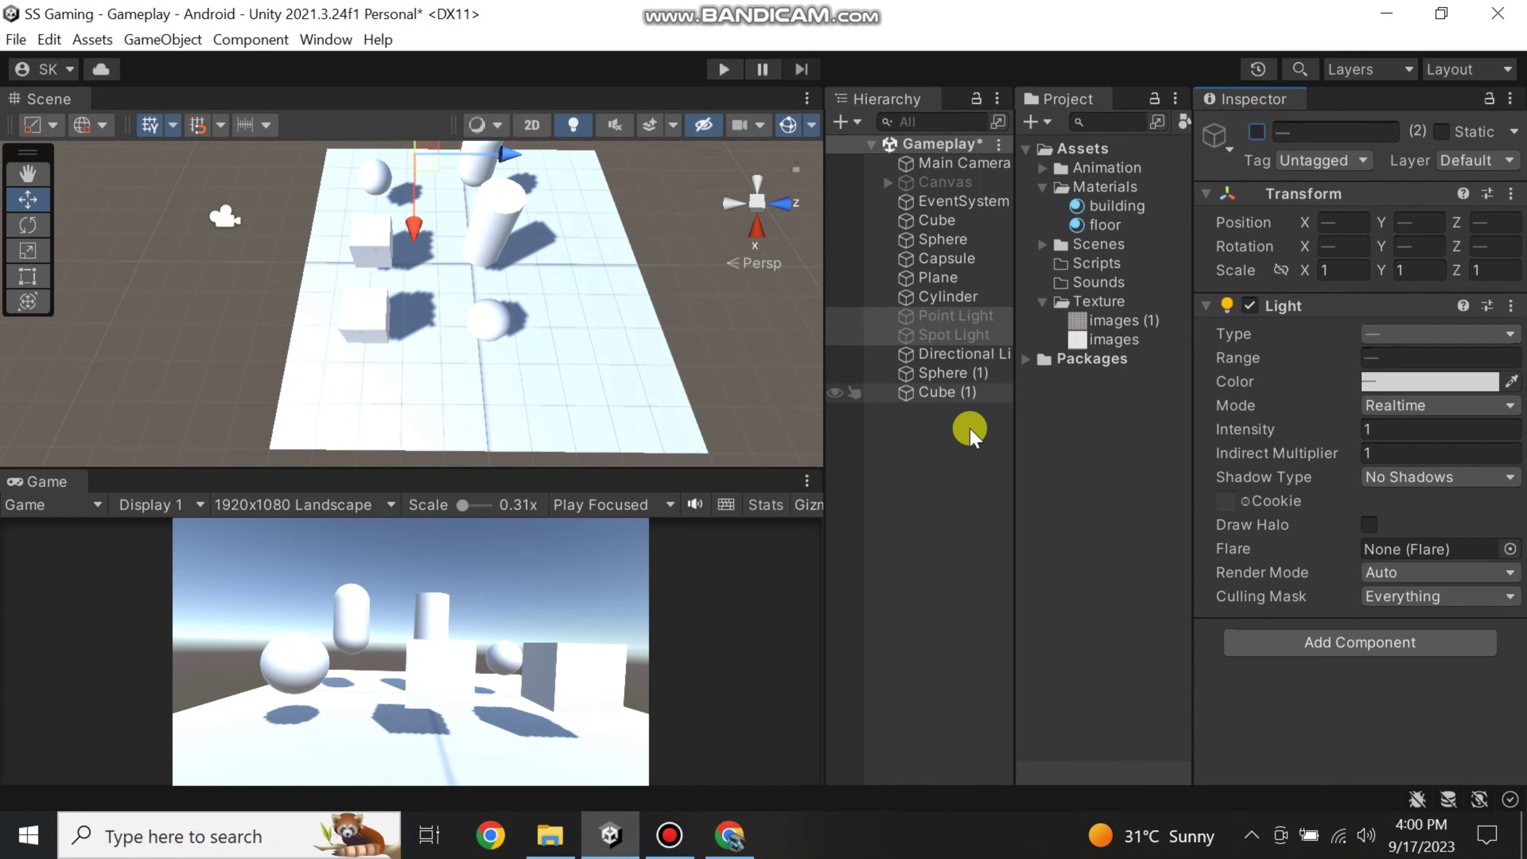
pyautogui.click(971, 433)
# - Make the Scene view taller than before and frame the whole plane with its objects in it
pyautogui.click(496, 476)
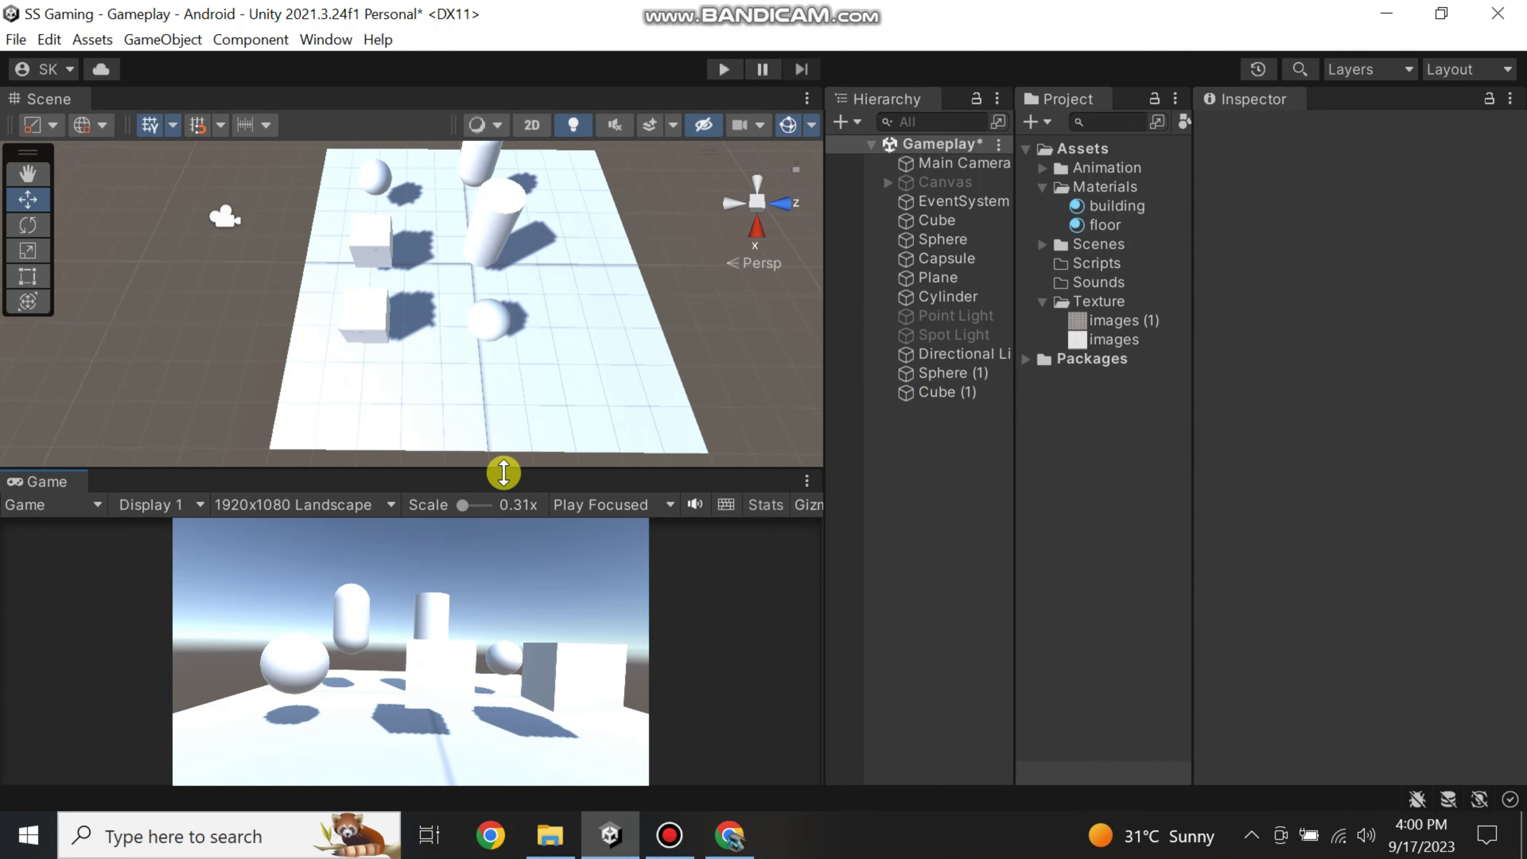
pyautogui.moveTo(504, 472); pyautogui.dragTo(504, 521)
pyautogui.scroll(-5, 580, 423)
pyautogui.scroll(5, 518, 366)
pyautogui.moveTo(523, 374)
pyautogui.mouseDown(button='right')
pyautogui.moveTo(549, 408)
pyautogui.moveTo(573, 399)
pyautogui.moveTo(546, 392)
pyautogui.mouseUp(button='right')
pyautogui.scroll(-2, 722, 402)
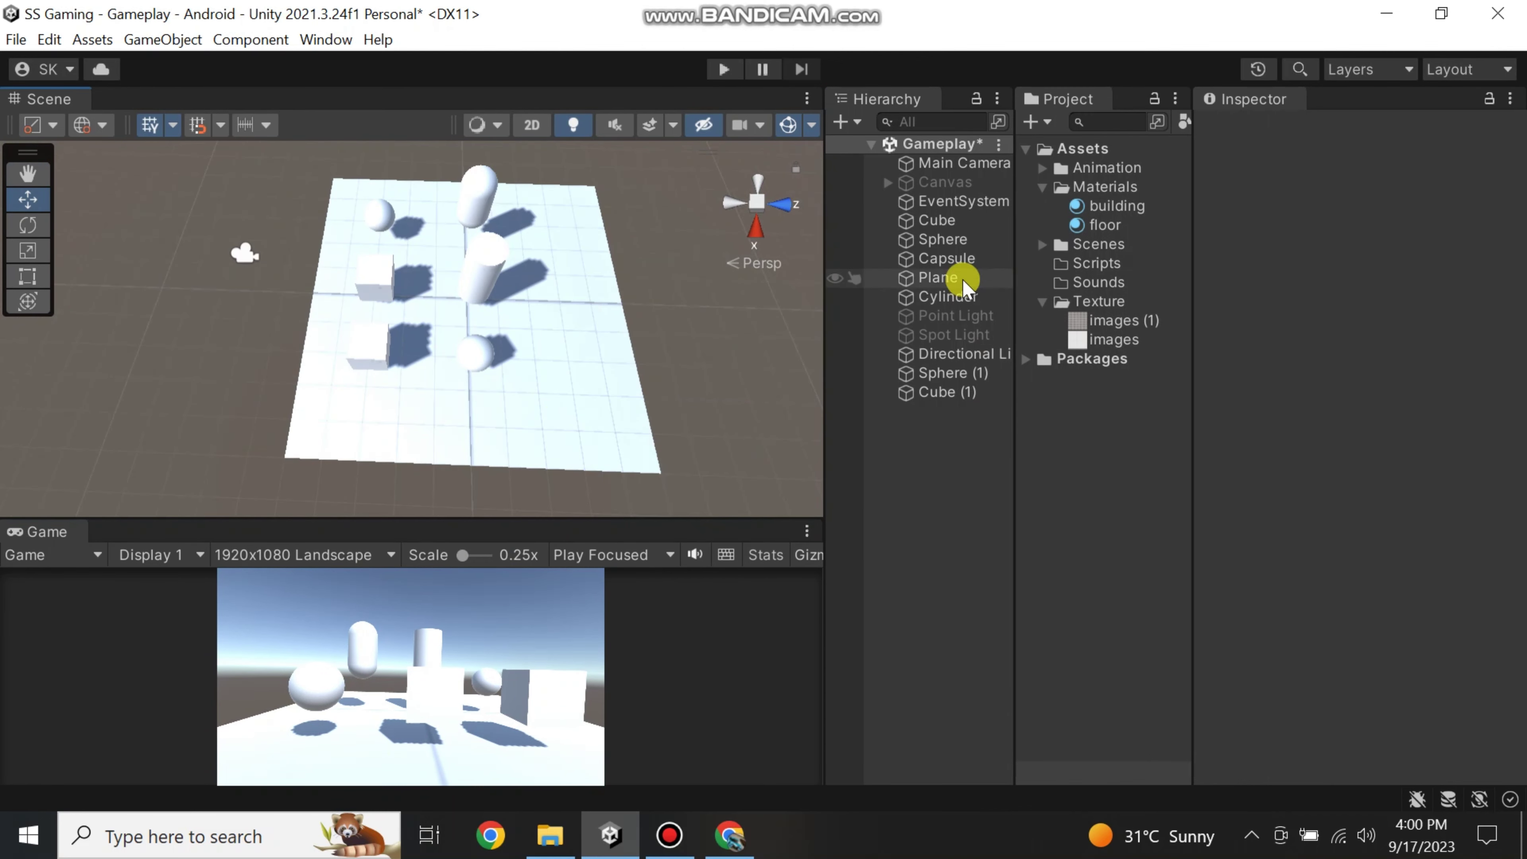
# - Set the Directional Light's shadow type to No Shadows
pyautogui.click(953, 354)
pyautogui.click(1399, 453)
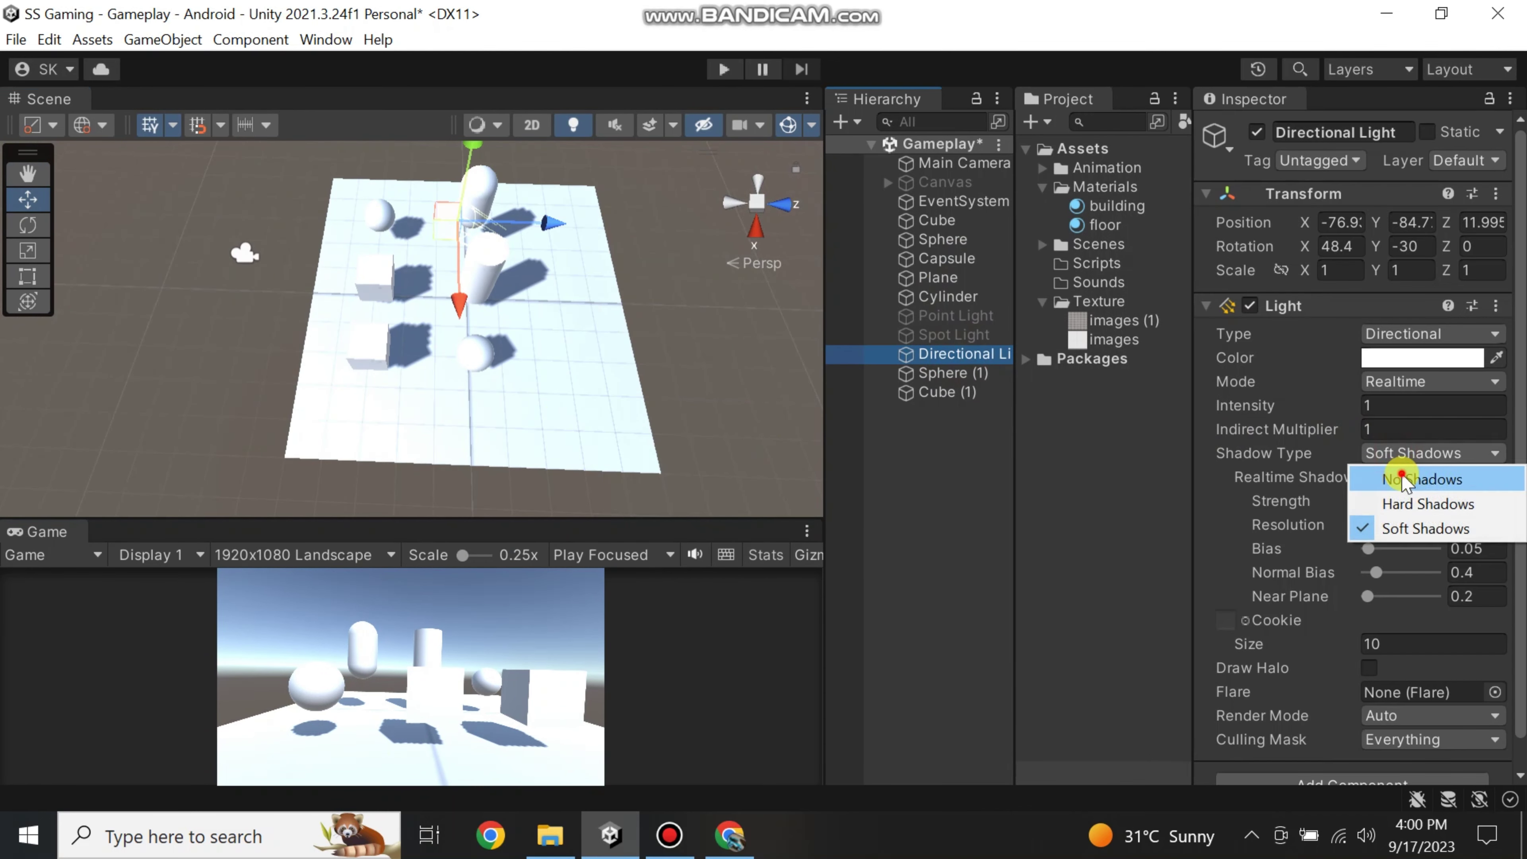
pyautogui.click(1402, 480)
pyautogui.click(855, 485)
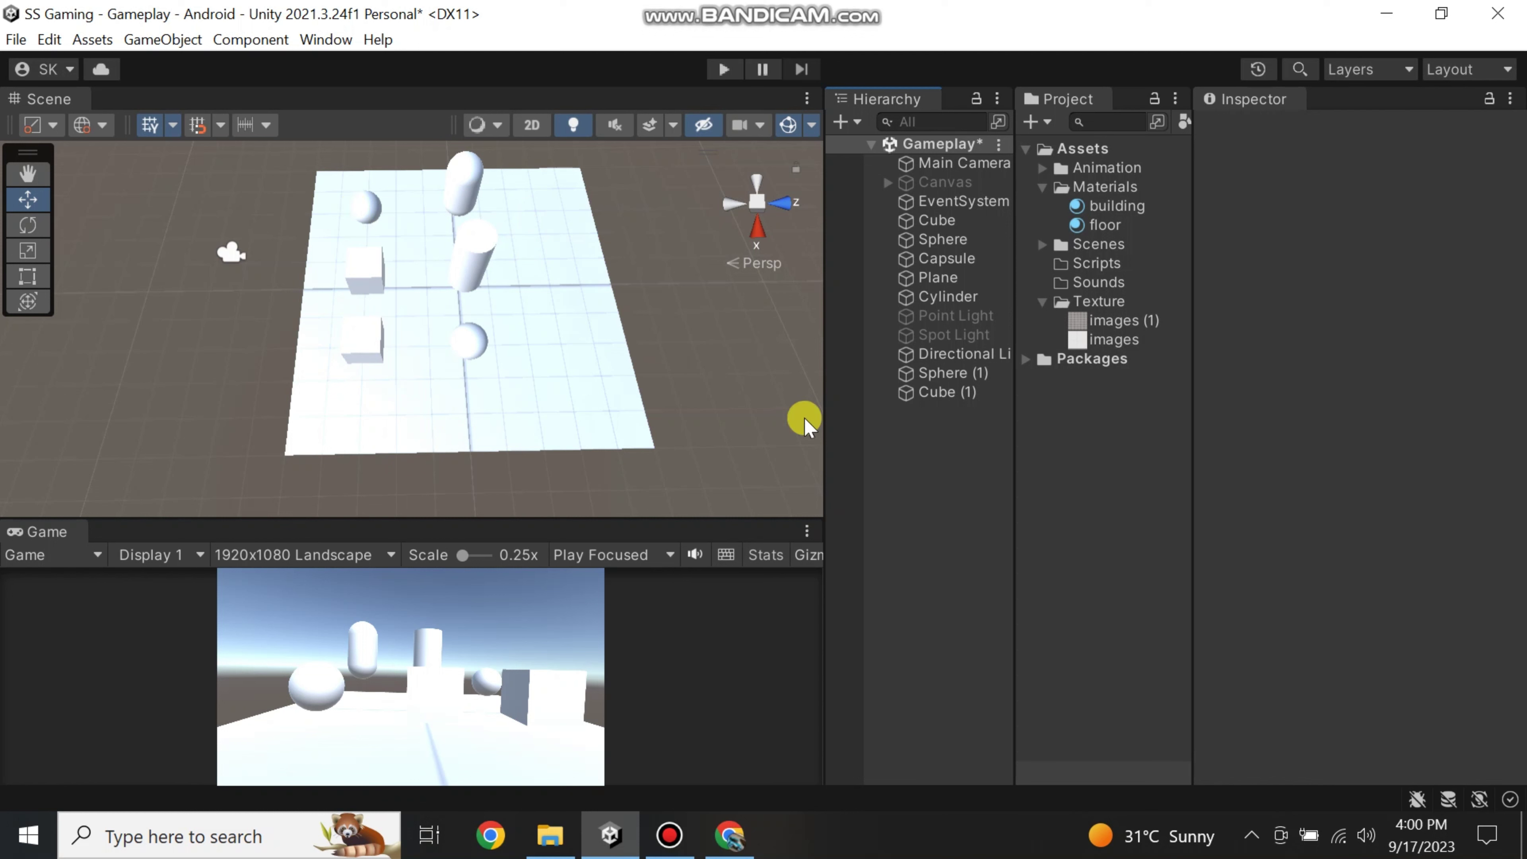
# - Review the floor material's main-map Tiling X and Y settings
pyautogui.click(1104, 226)
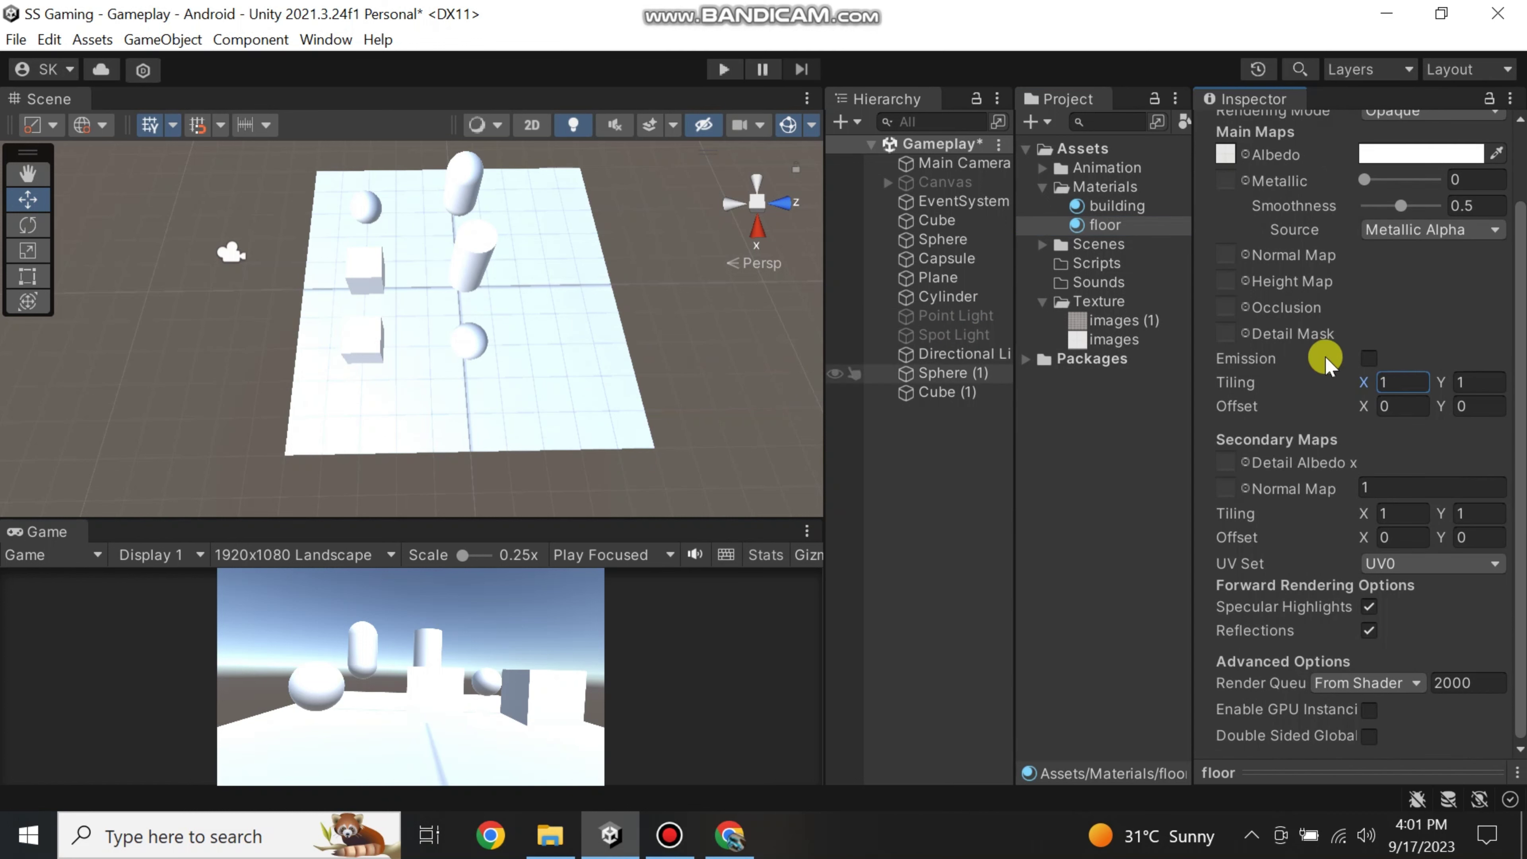
pyautogui.click(1085, 227)
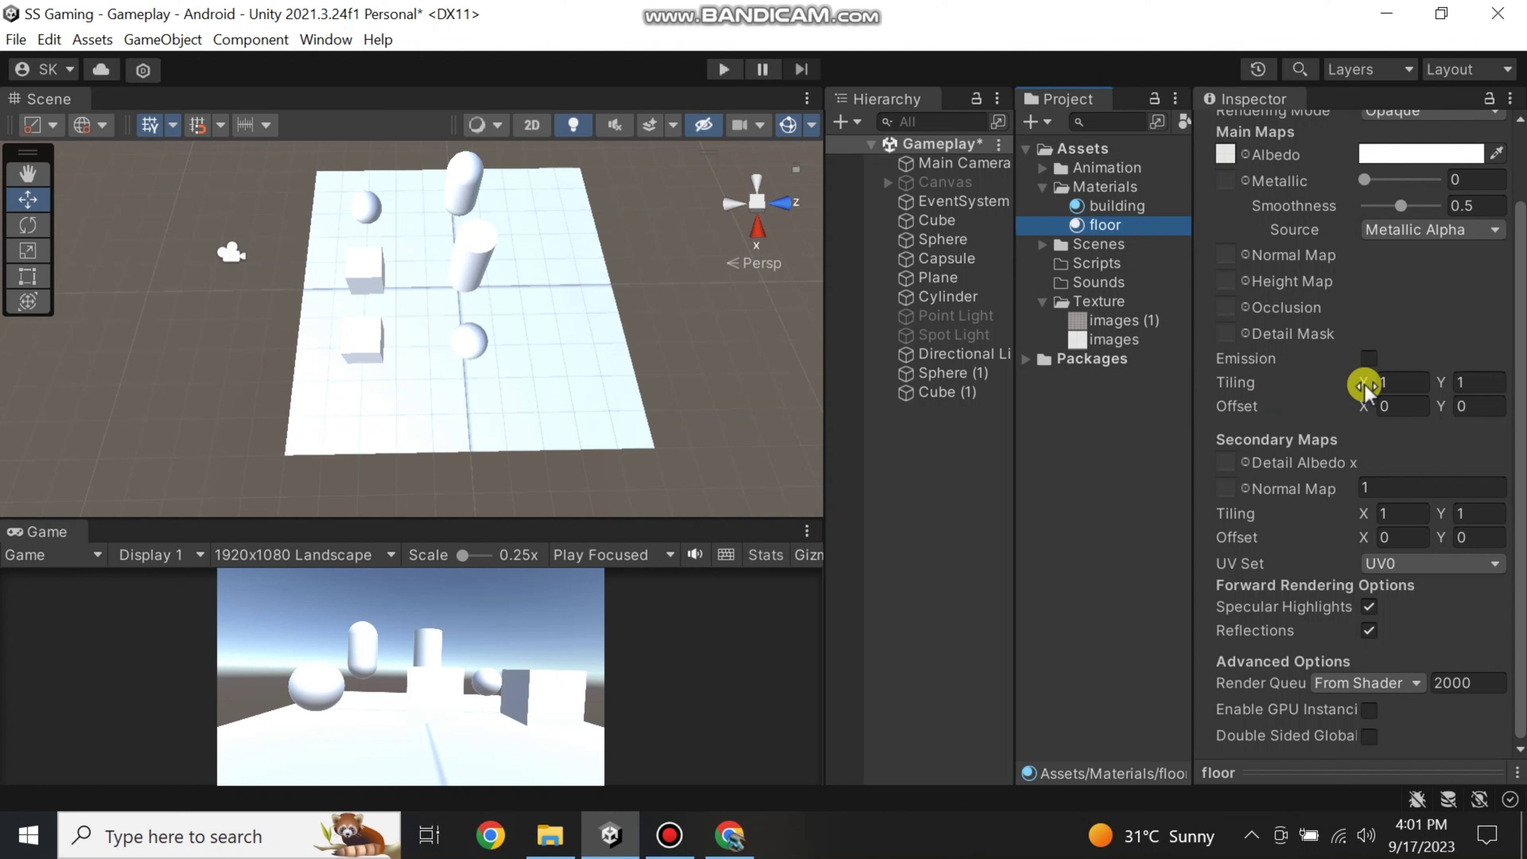
pyautogui.moveTo(665, 352); pyautogui.dragTo(665, 365, button='right')
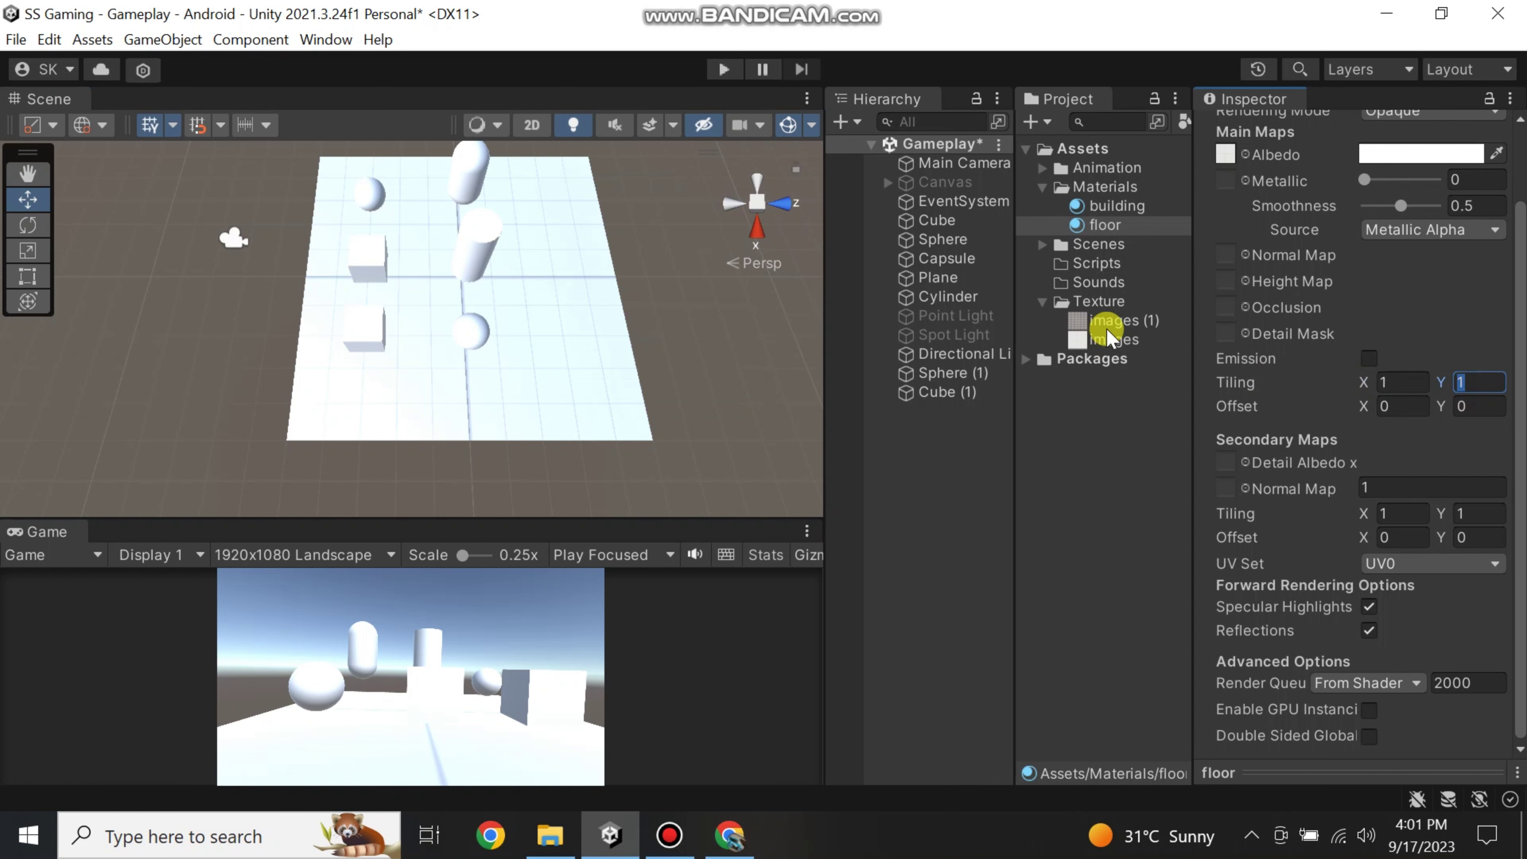
# - Open the "images" texture in Photos to examine its tile pattern, closing the viewer when done
pyautogui.click(1097, 341)
pyautogui.doubleClick(1093, 343)
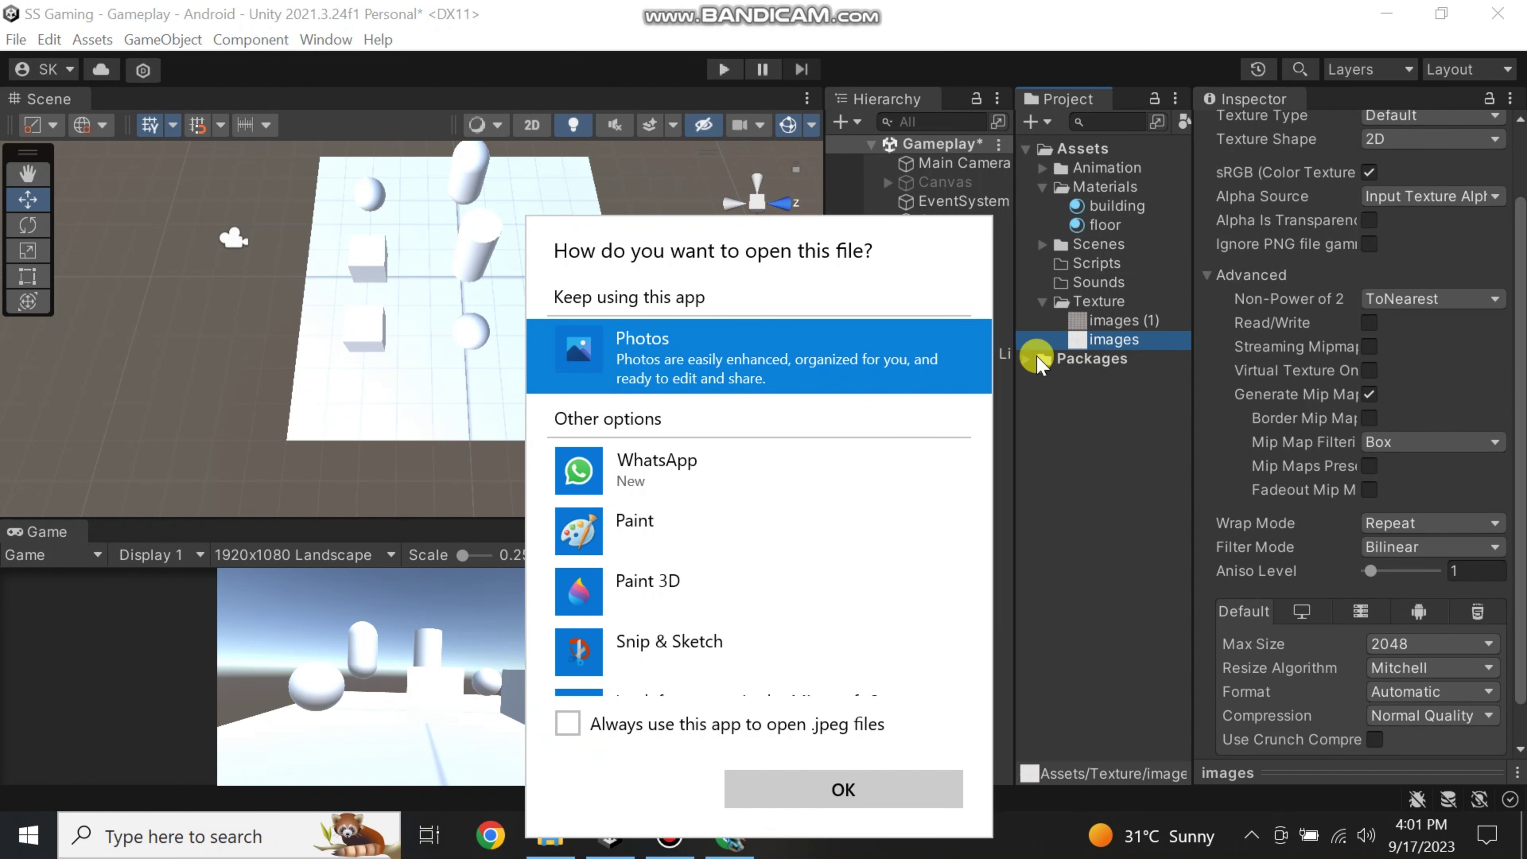
pyautogui.click(805, 782)
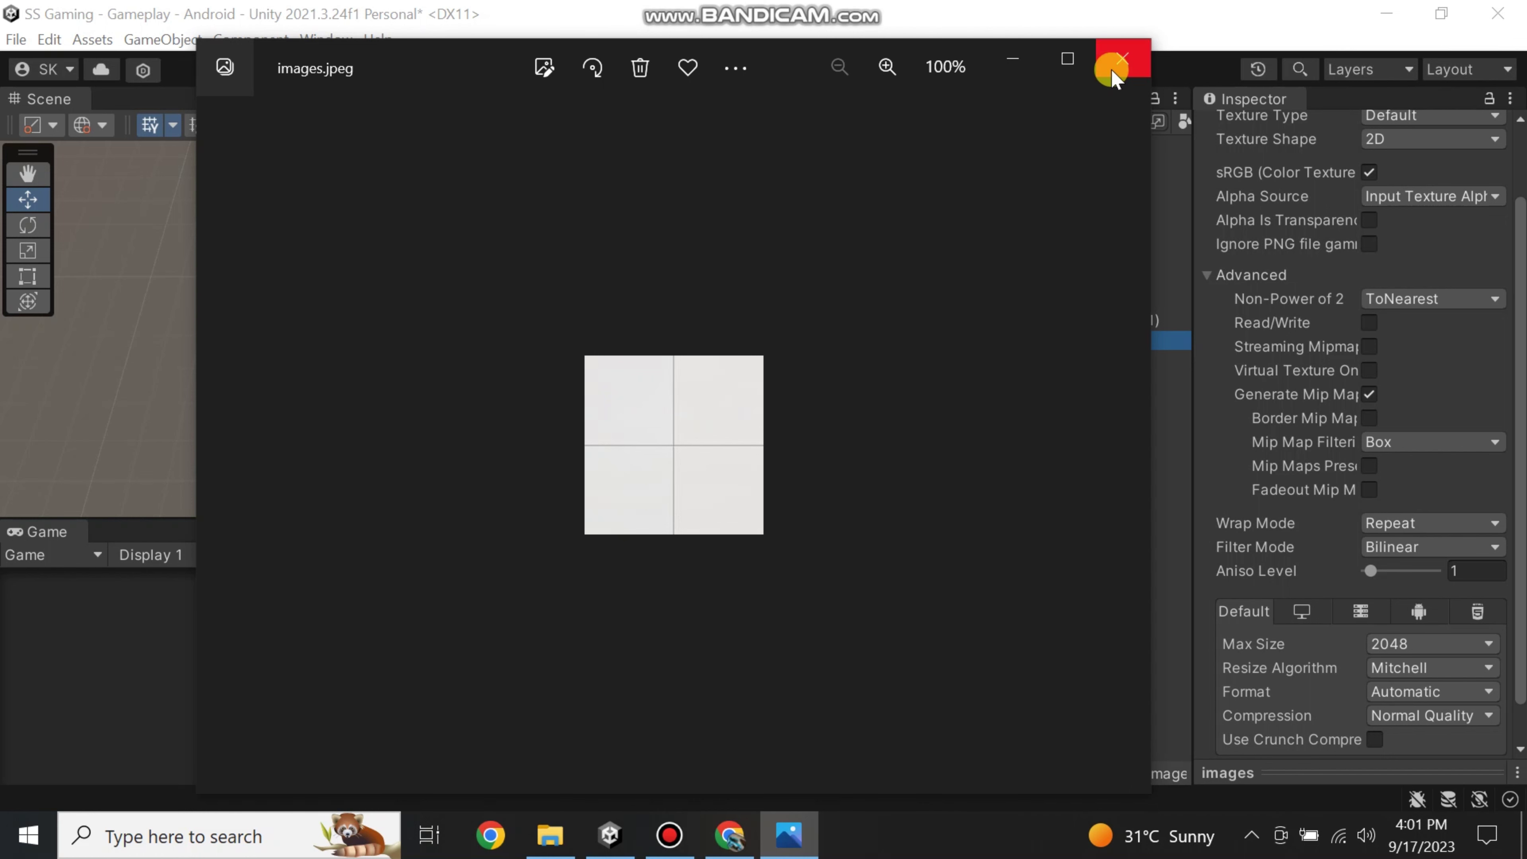
pyautogui.click(1119, 59)
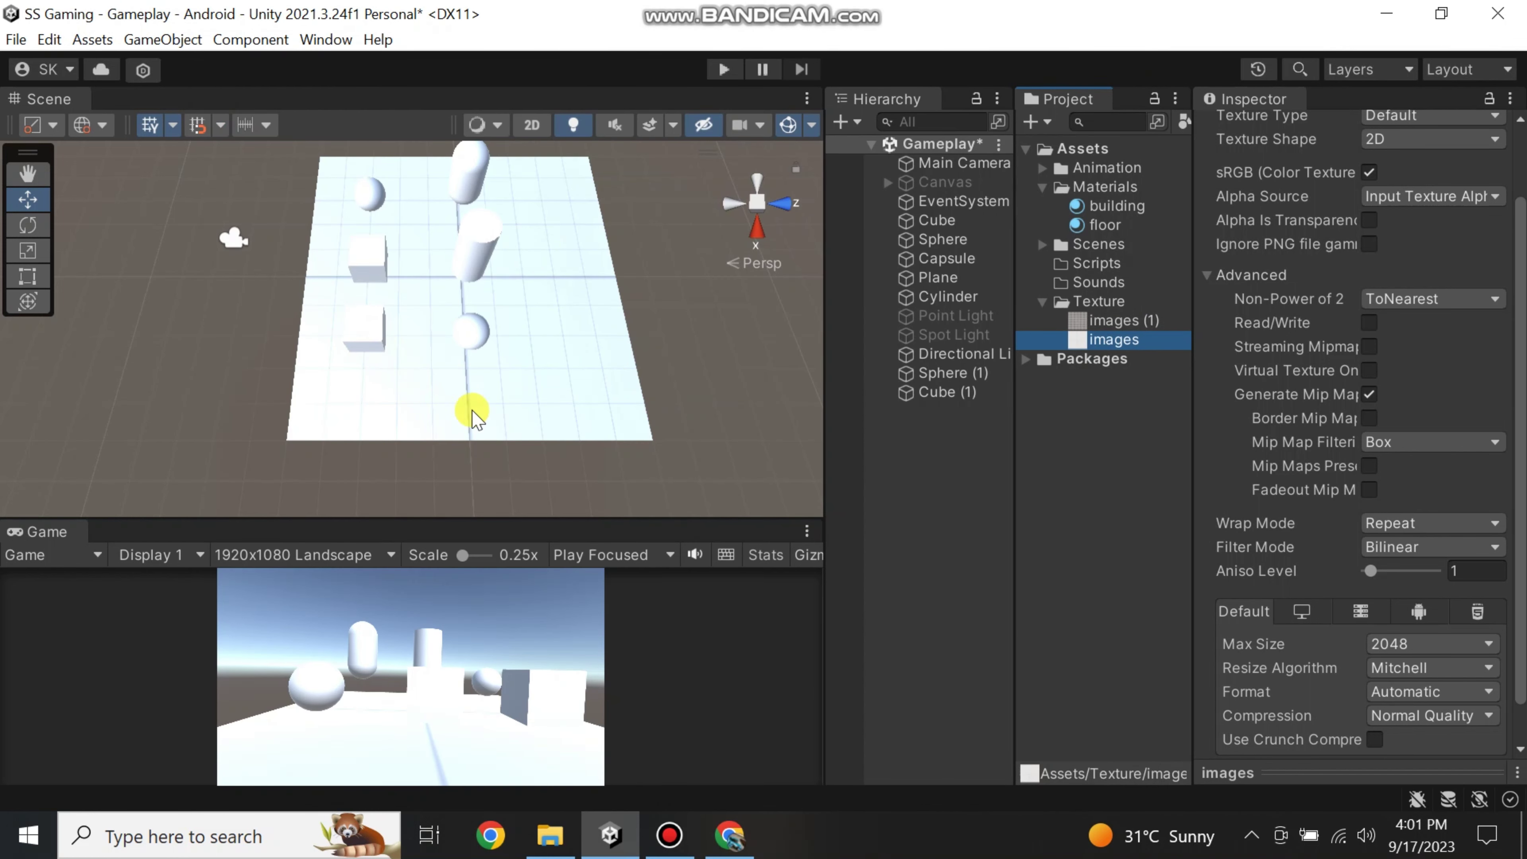
# - Reduce the Directional Light's intensity to 0.35
pyautogui.click(926, 353)
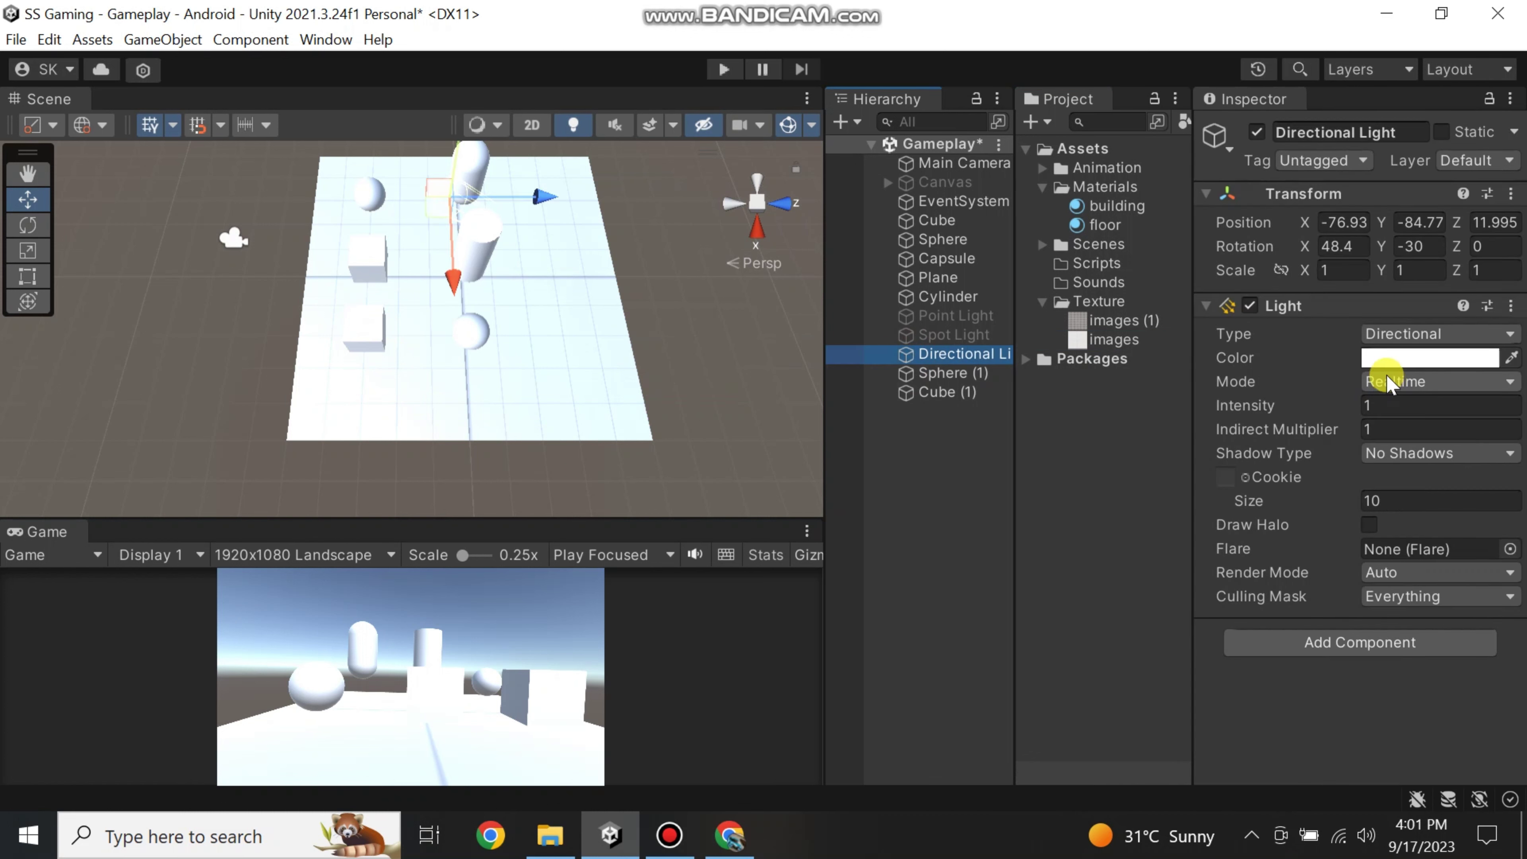
pyautogui.moveTo(1356, 402); pyautogui.dragTo(1326, 408)
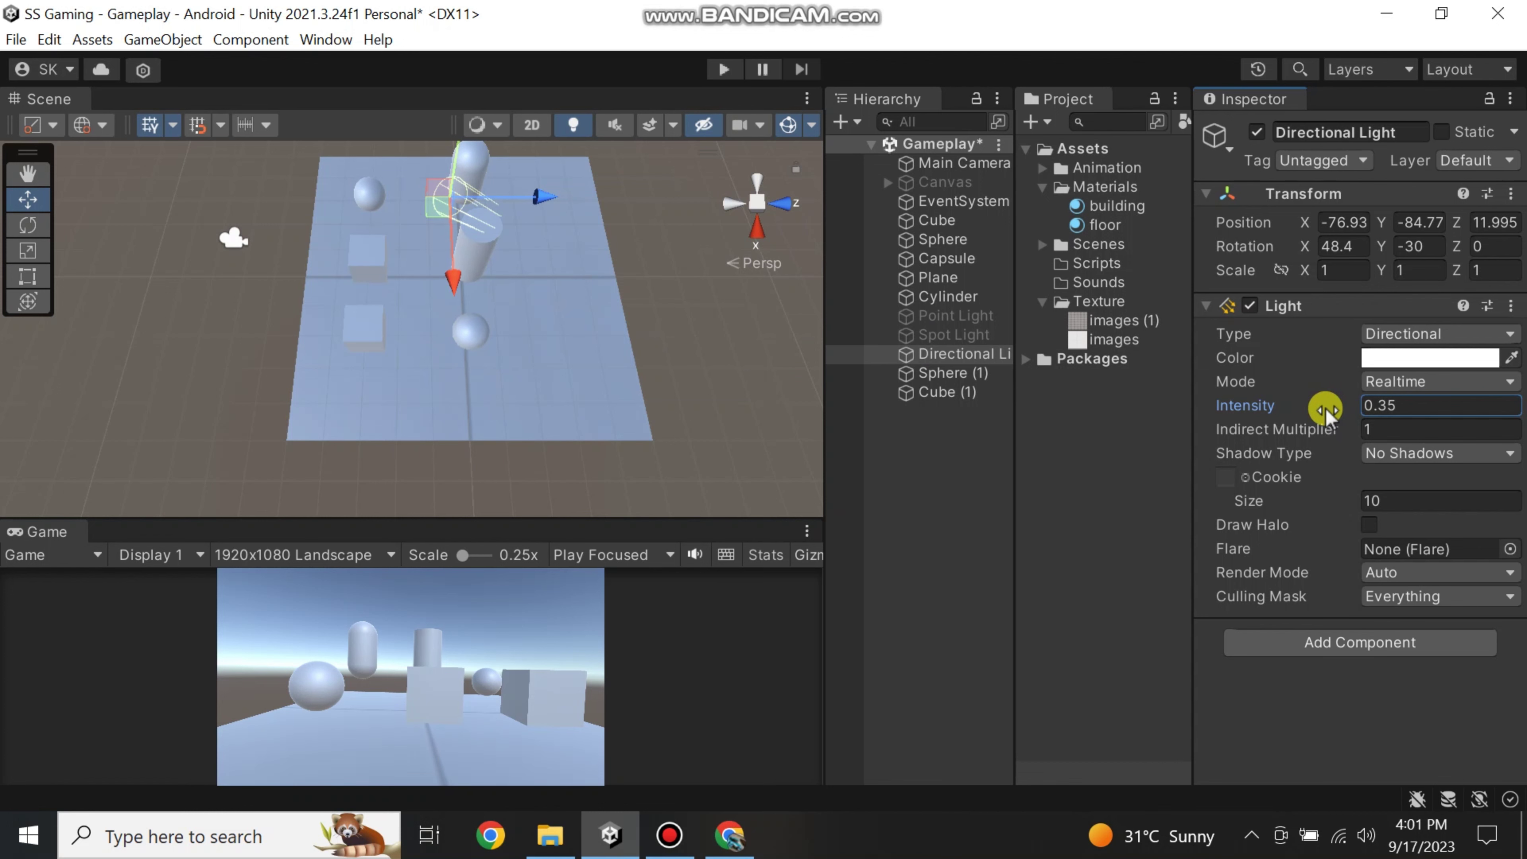
pyautogui.click(902, 429)
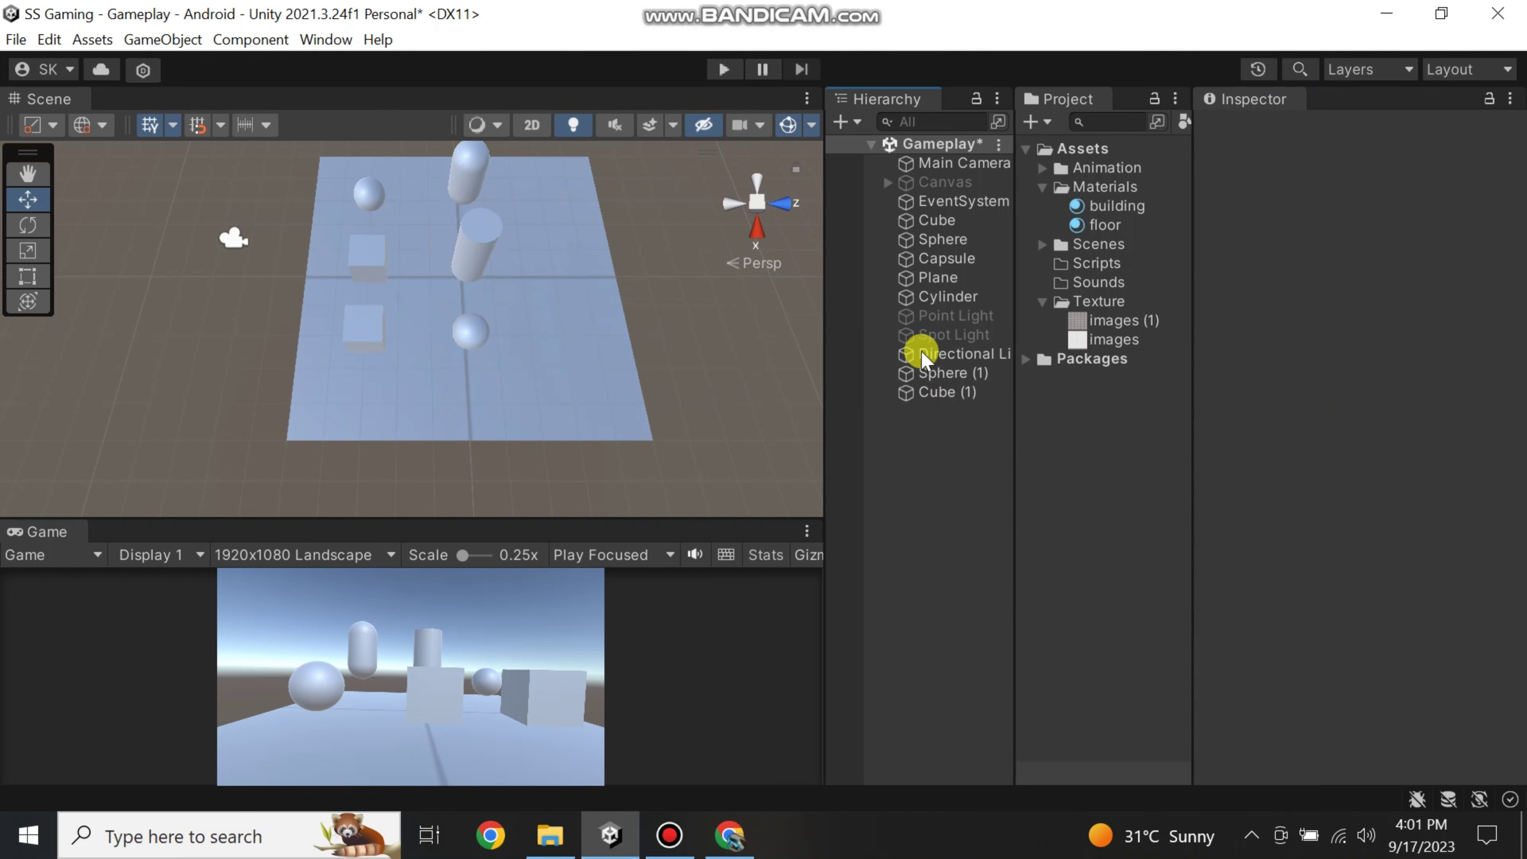
# - Set the floor material's main-map Tiling to about X 15.61 and Y 13.4
pyautogui.click(1096, 225)
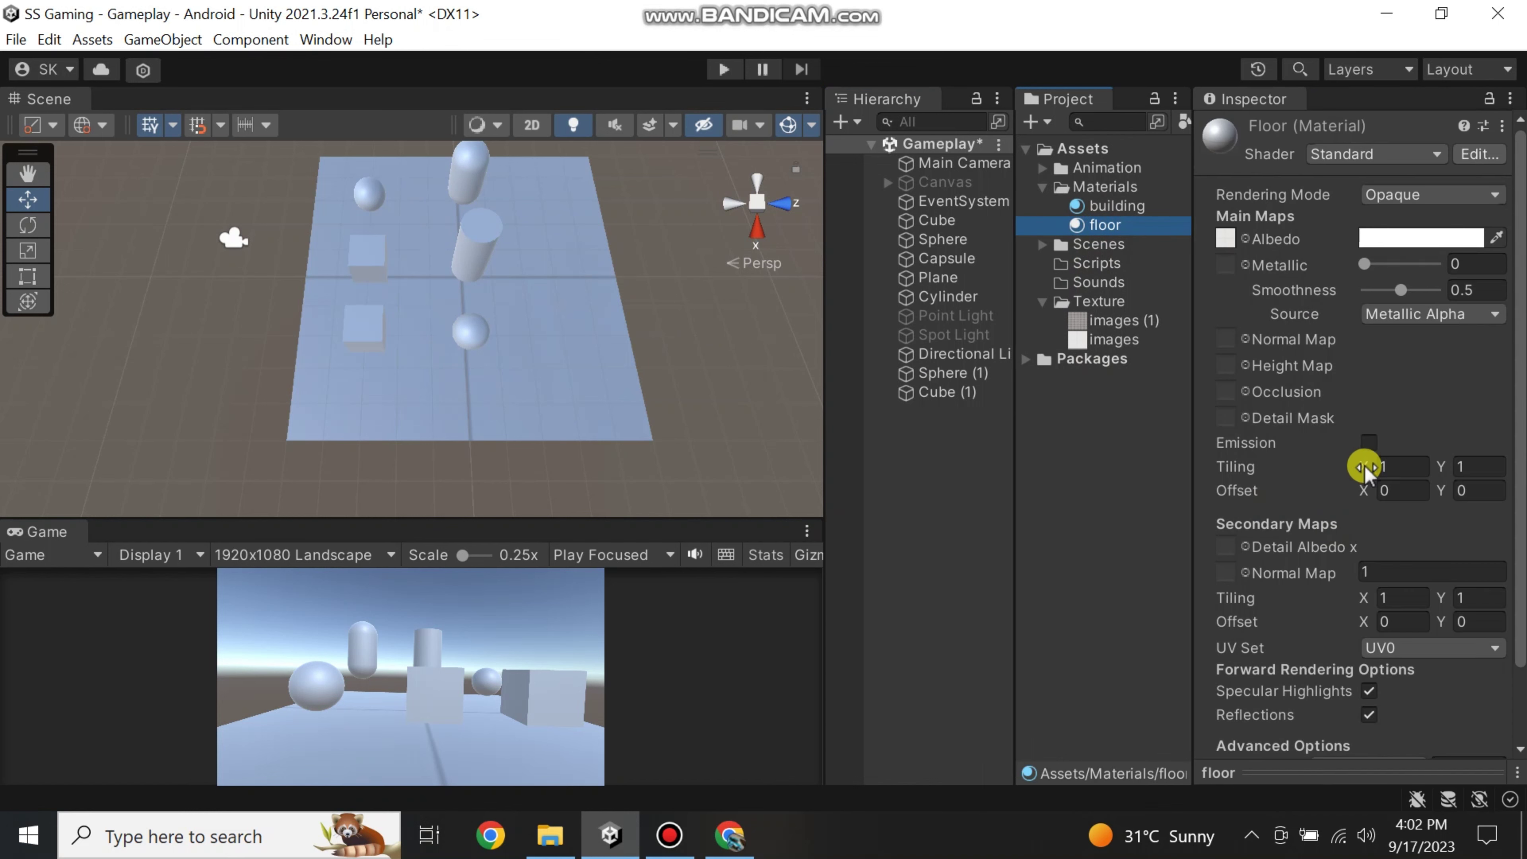
pyautogui.moveTo(1365, 466); pyautogui.dragTo(331, 467)
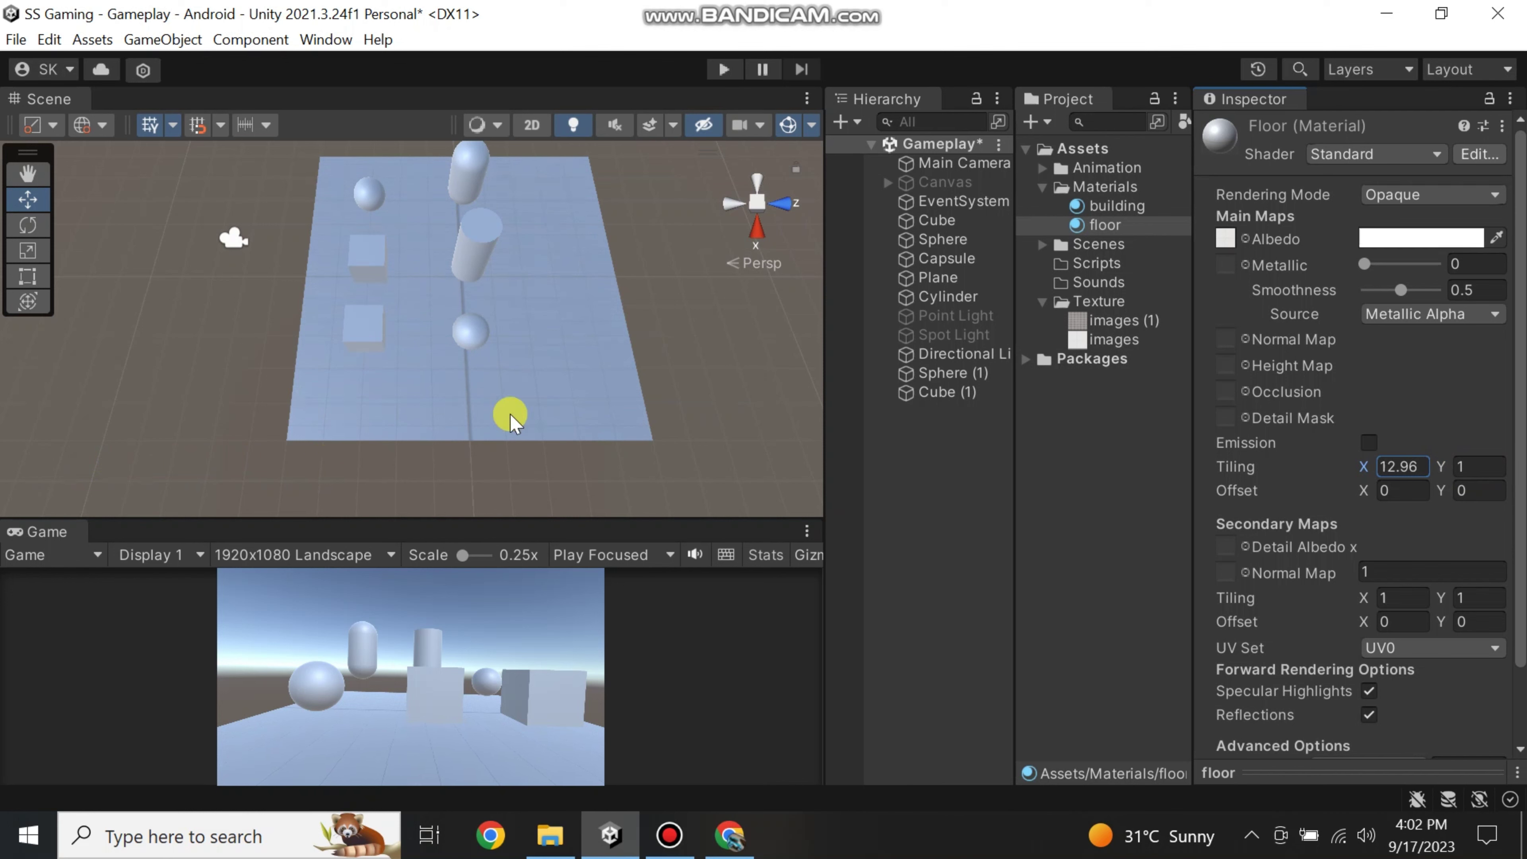
pyautogui.scroll(5, 510, 421)
pyautogui.keyDown('alt'); pyautogui.moveTo(498, 403); pyautogui.dragTo(478, 468); pyautogui.keyUp('alt')
pyautogui.scroll(-5, 430, 404)
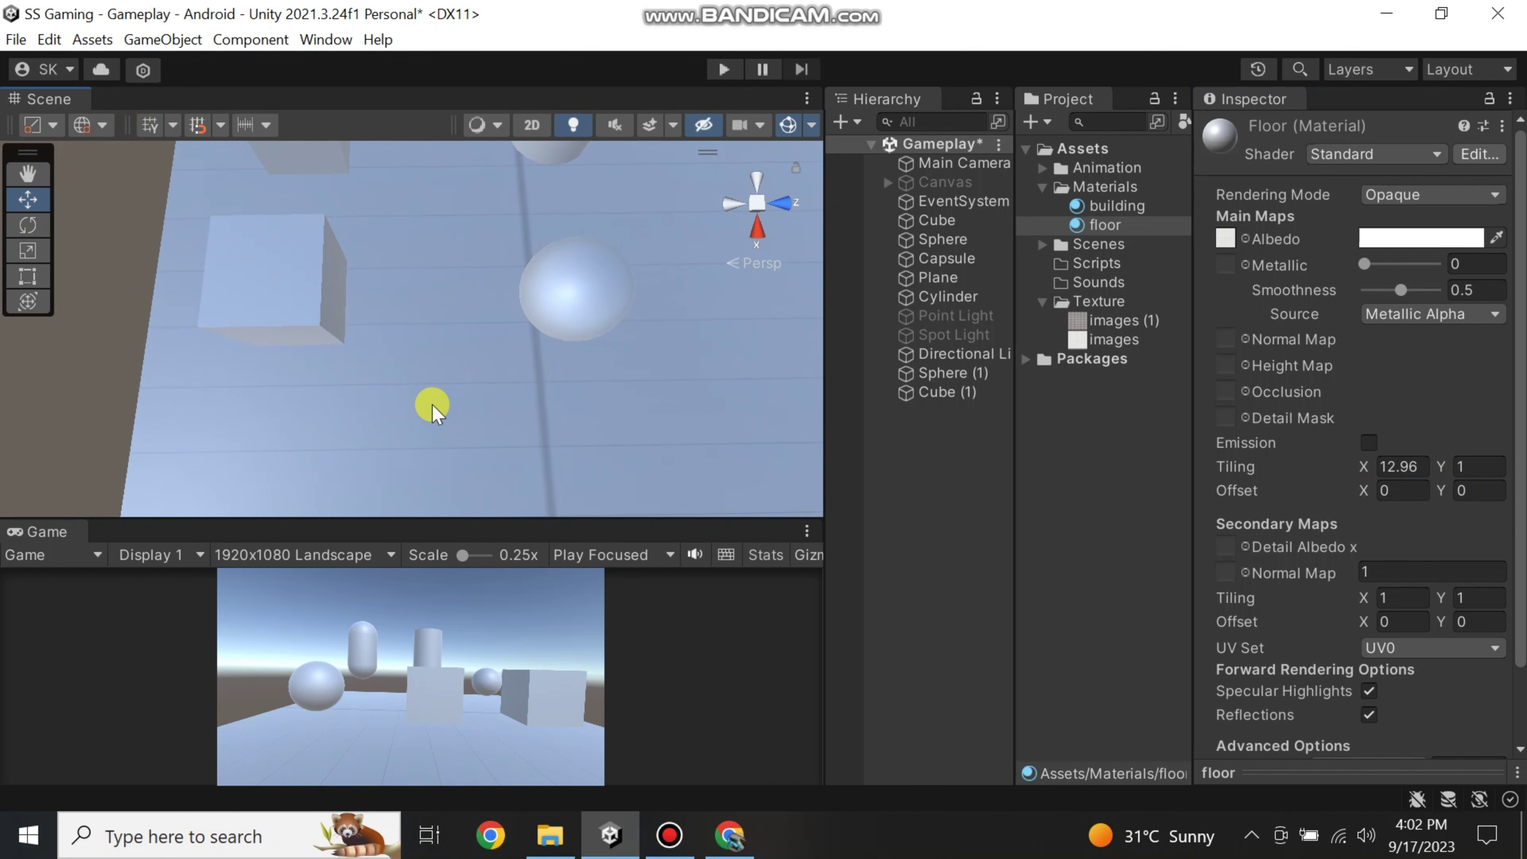
pyautogui.keyDown('alt'); pyautogui.moveTo(456, 325); pyautogui.dragTo(449, 280); pyautogui.keyUp('alt')
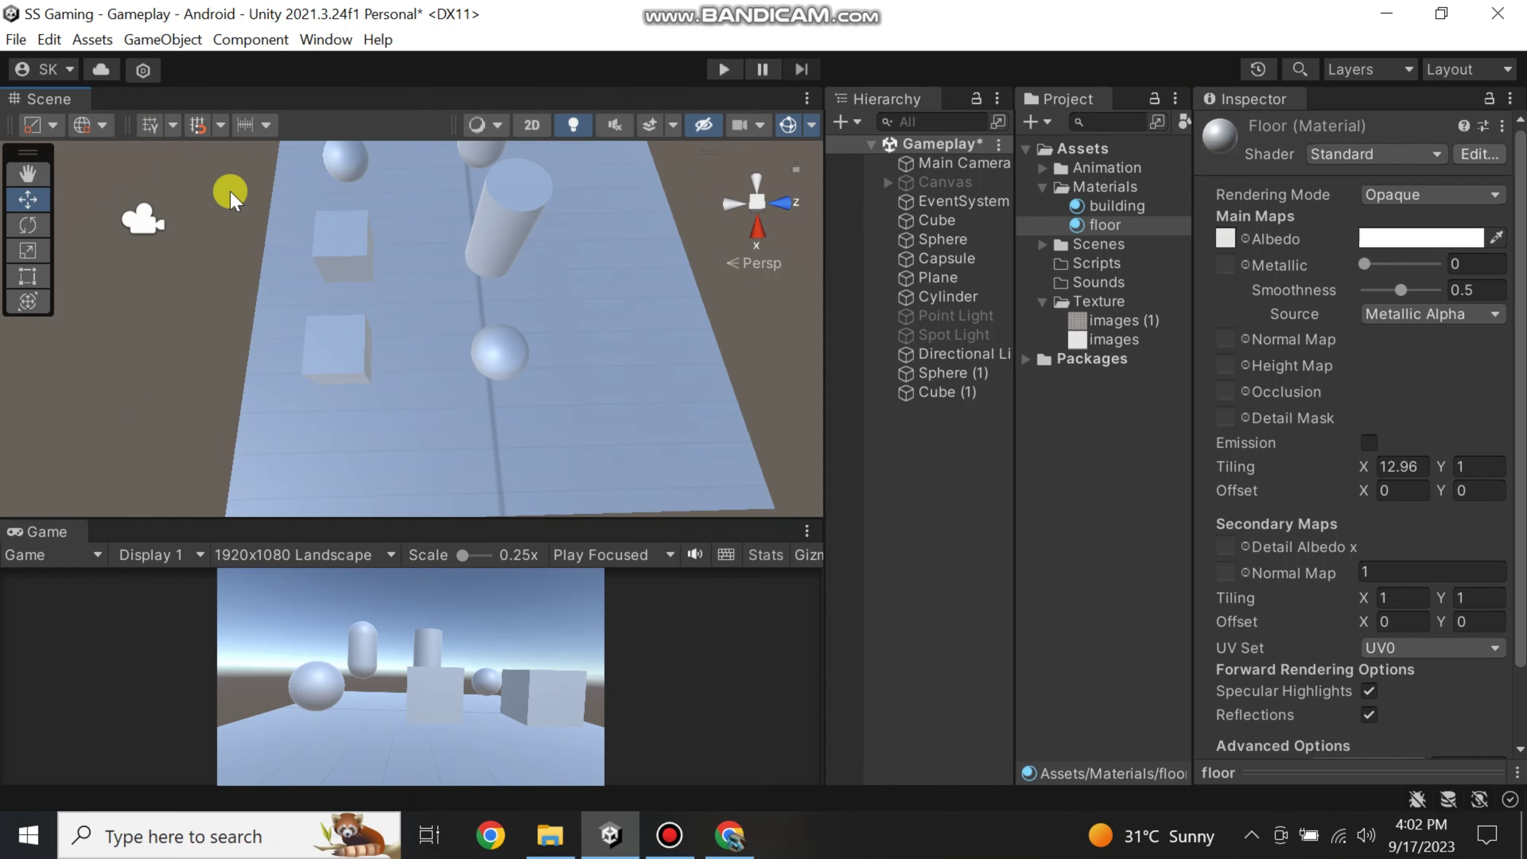
pyautogui.keyDown('alt'); pyautogui.moveTo(457, 373); pyautogui.dragTo(443, 385); pyautogui.keyUp('alt')
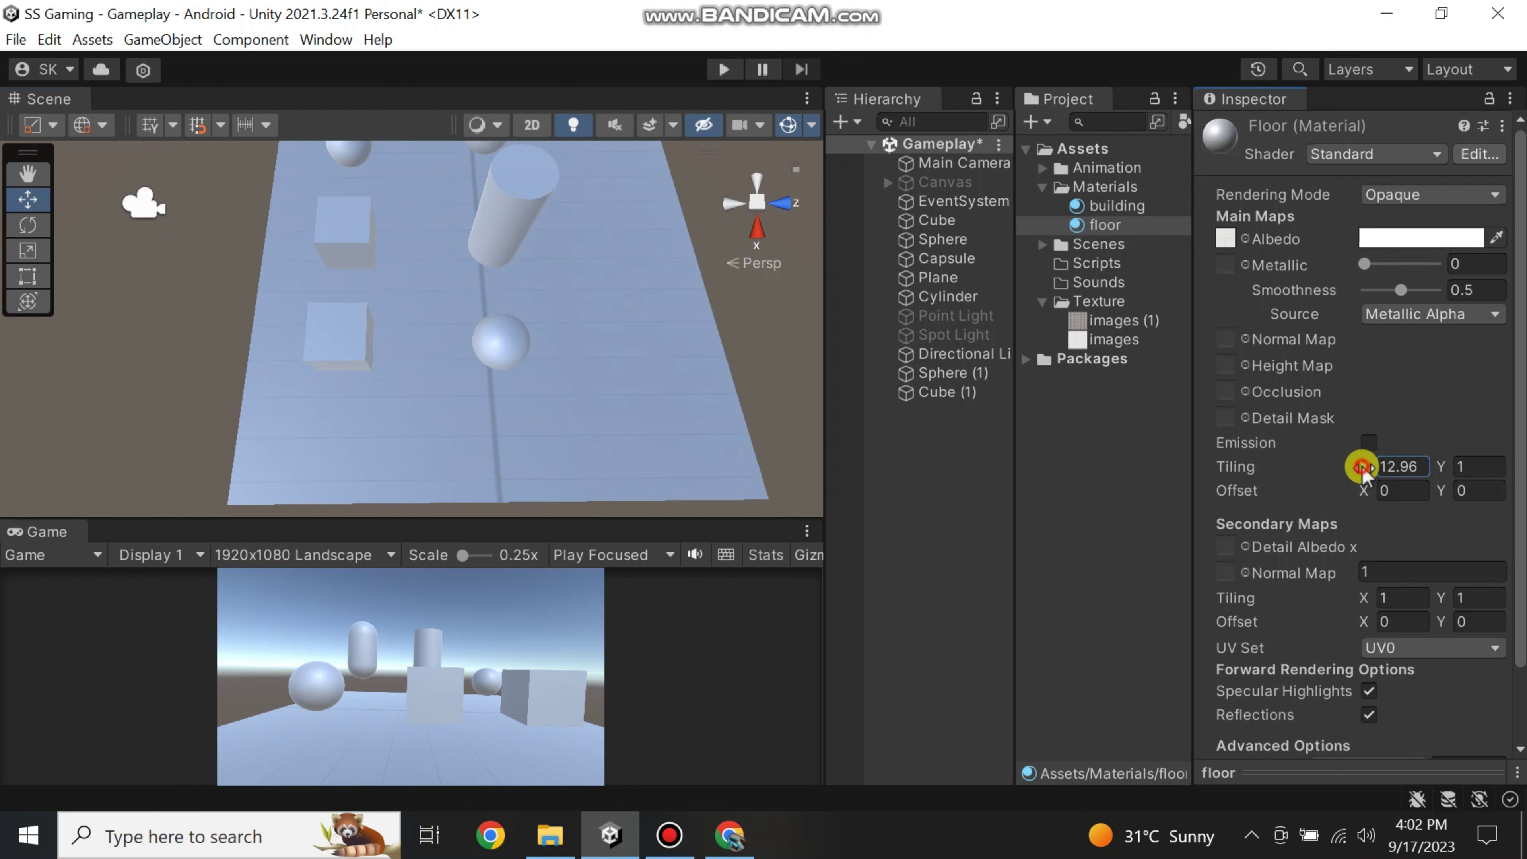
pyautogui.moveTo(1382, 466); pyautogui.dragTo(1416, 469)
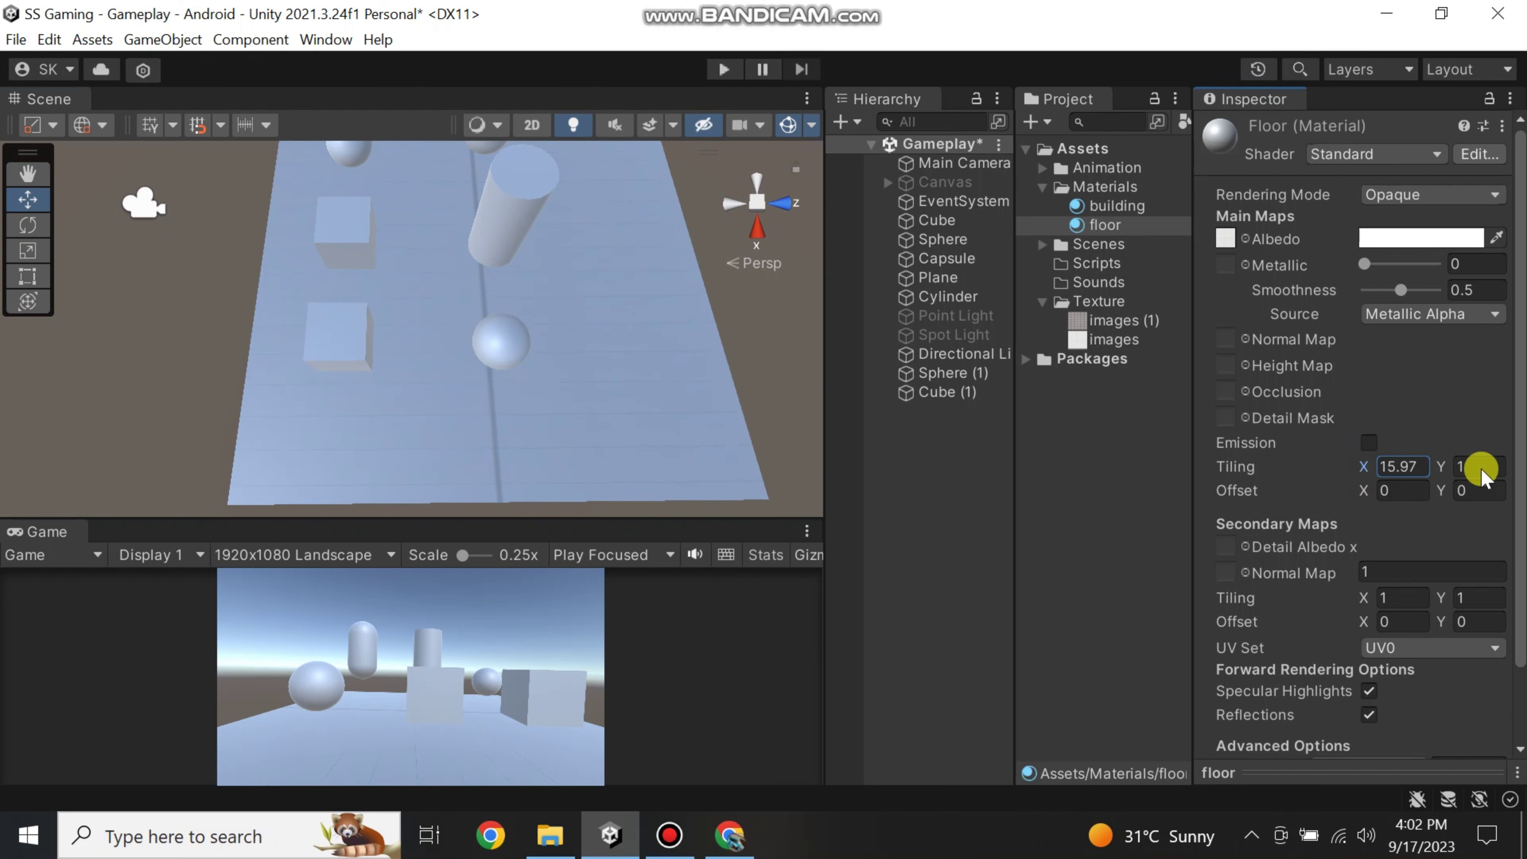
pyautogui.moveTo(1441, 469); pyautogui.dragTo(29, 478)
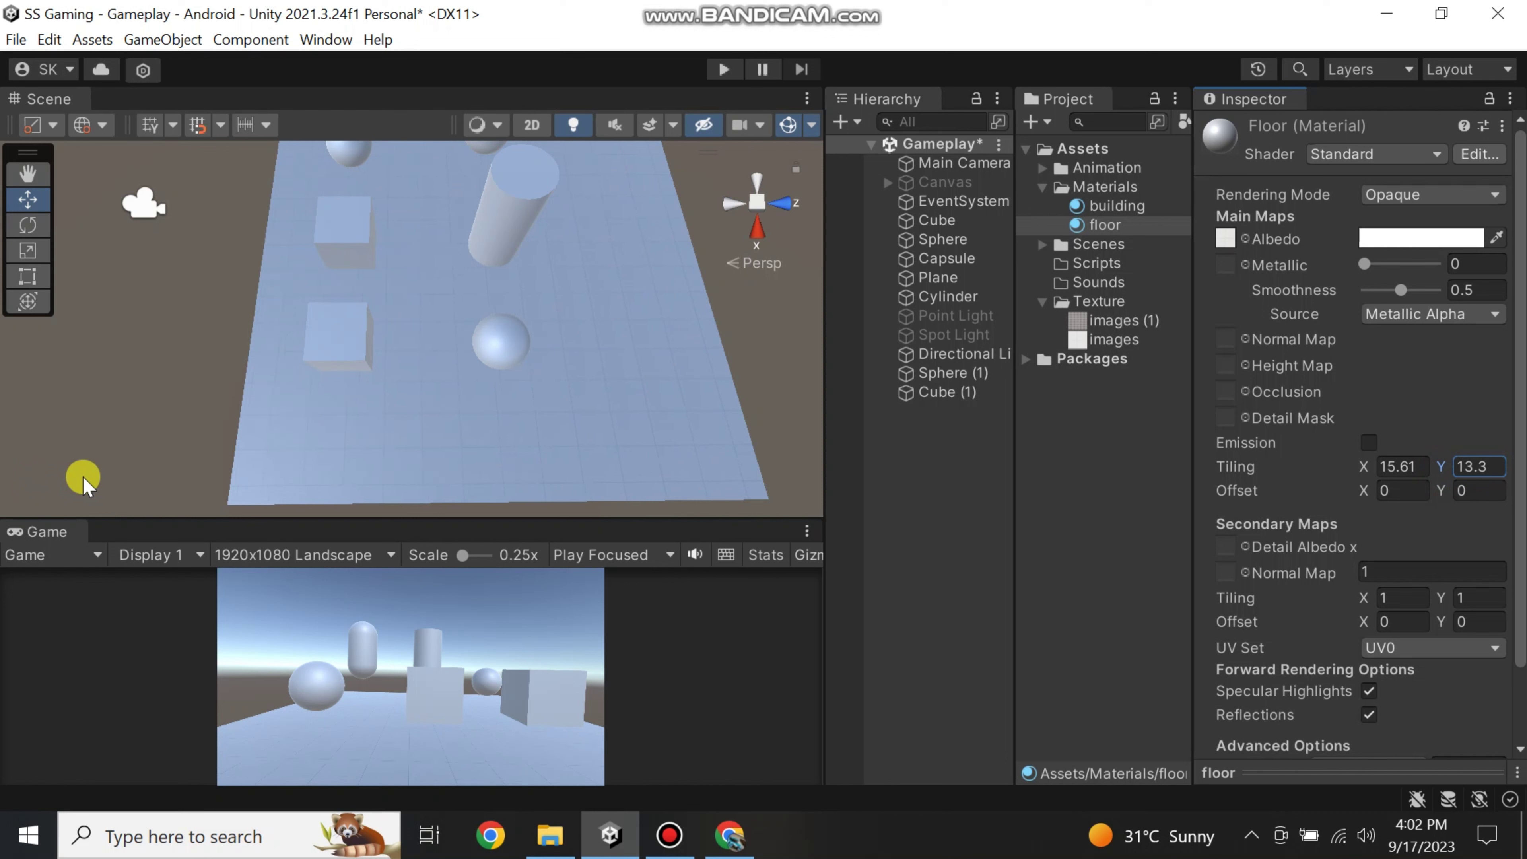
pyautogui.moveTo(560, 494); pyautogui.dragTo(560, 465, button='right')
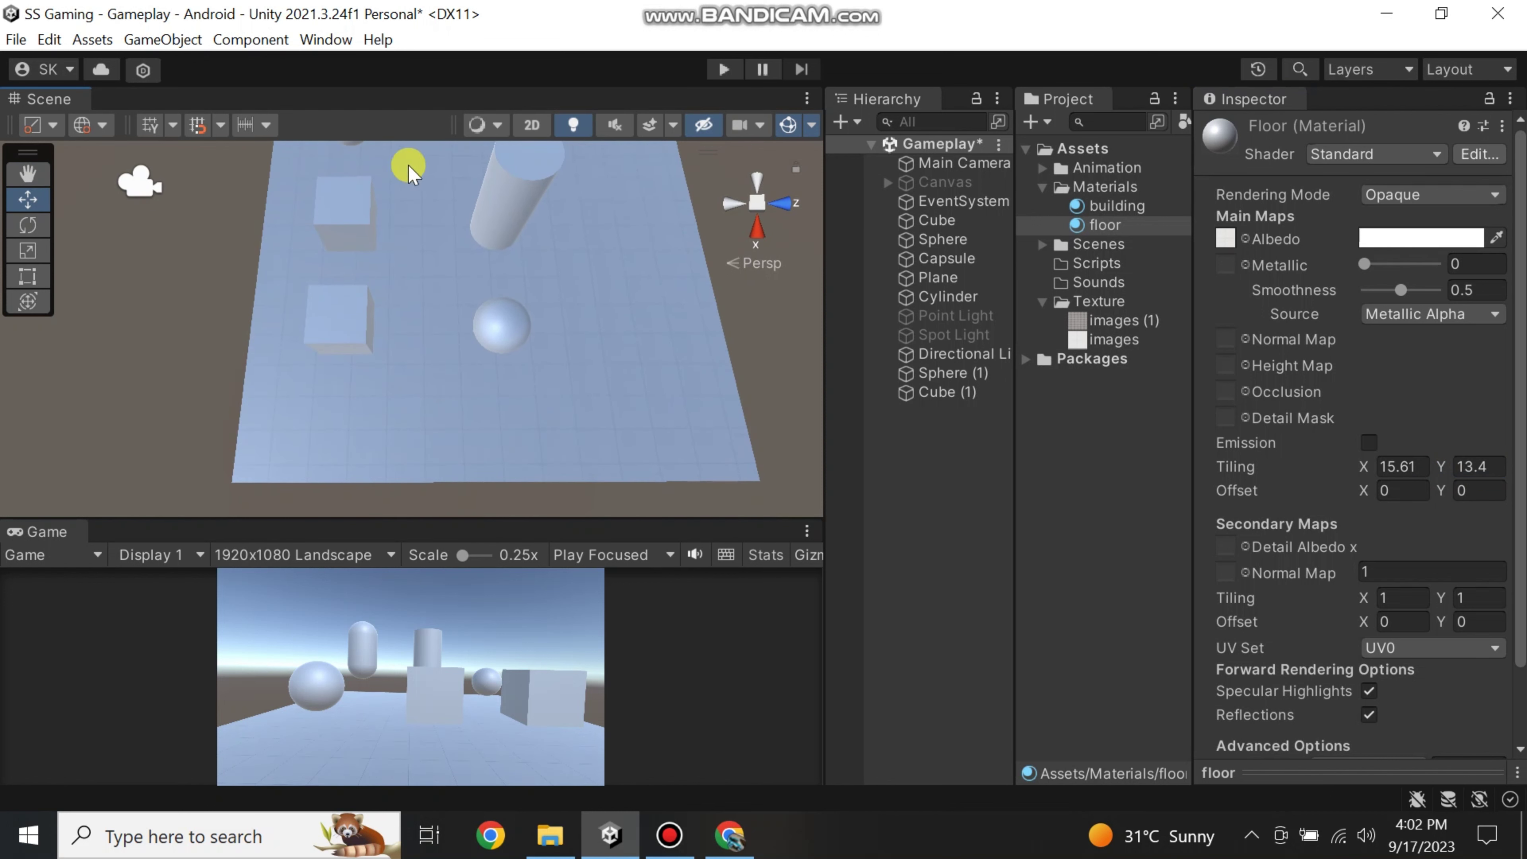
# - Examine the repeated tile pattern on the plane up close around the cubes and sphere
pyautogui.scroll(2, 665, 389)
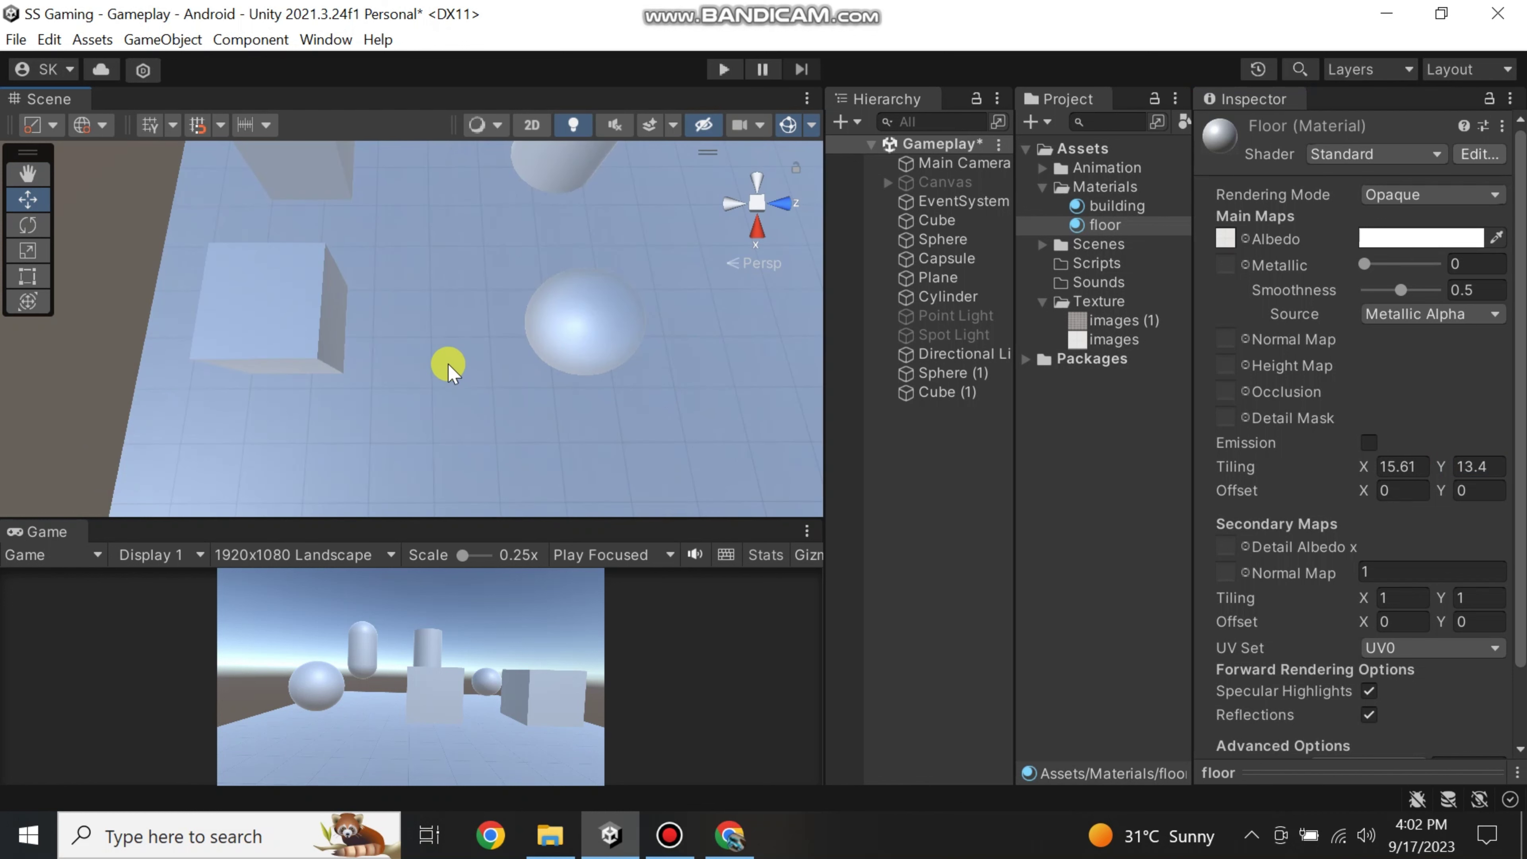
pyautogui.scroll(3, 445, 349)
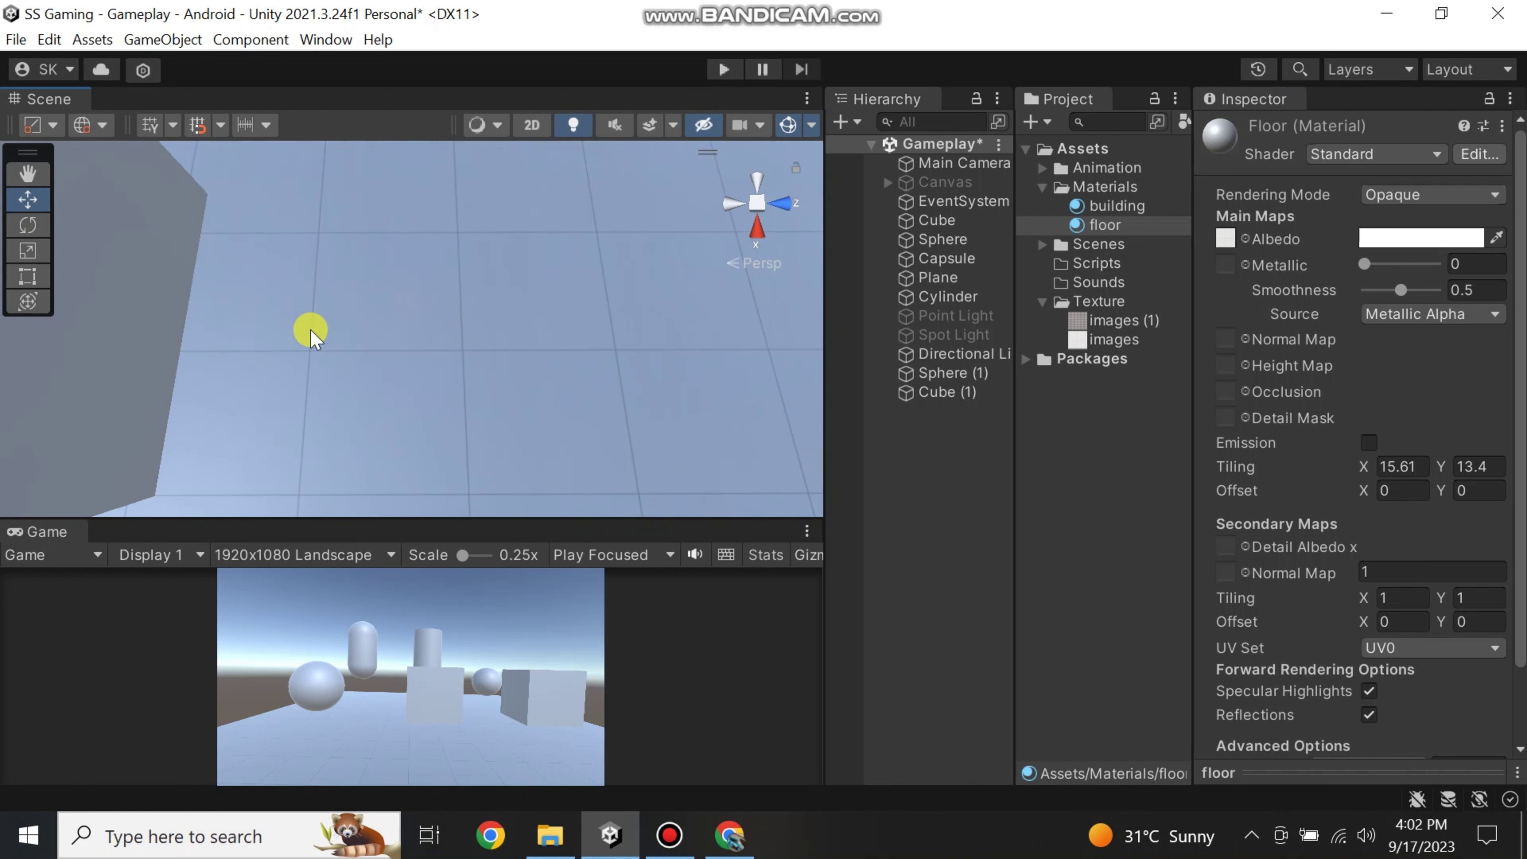
pyautogui.scroll(-5, 392, 310)
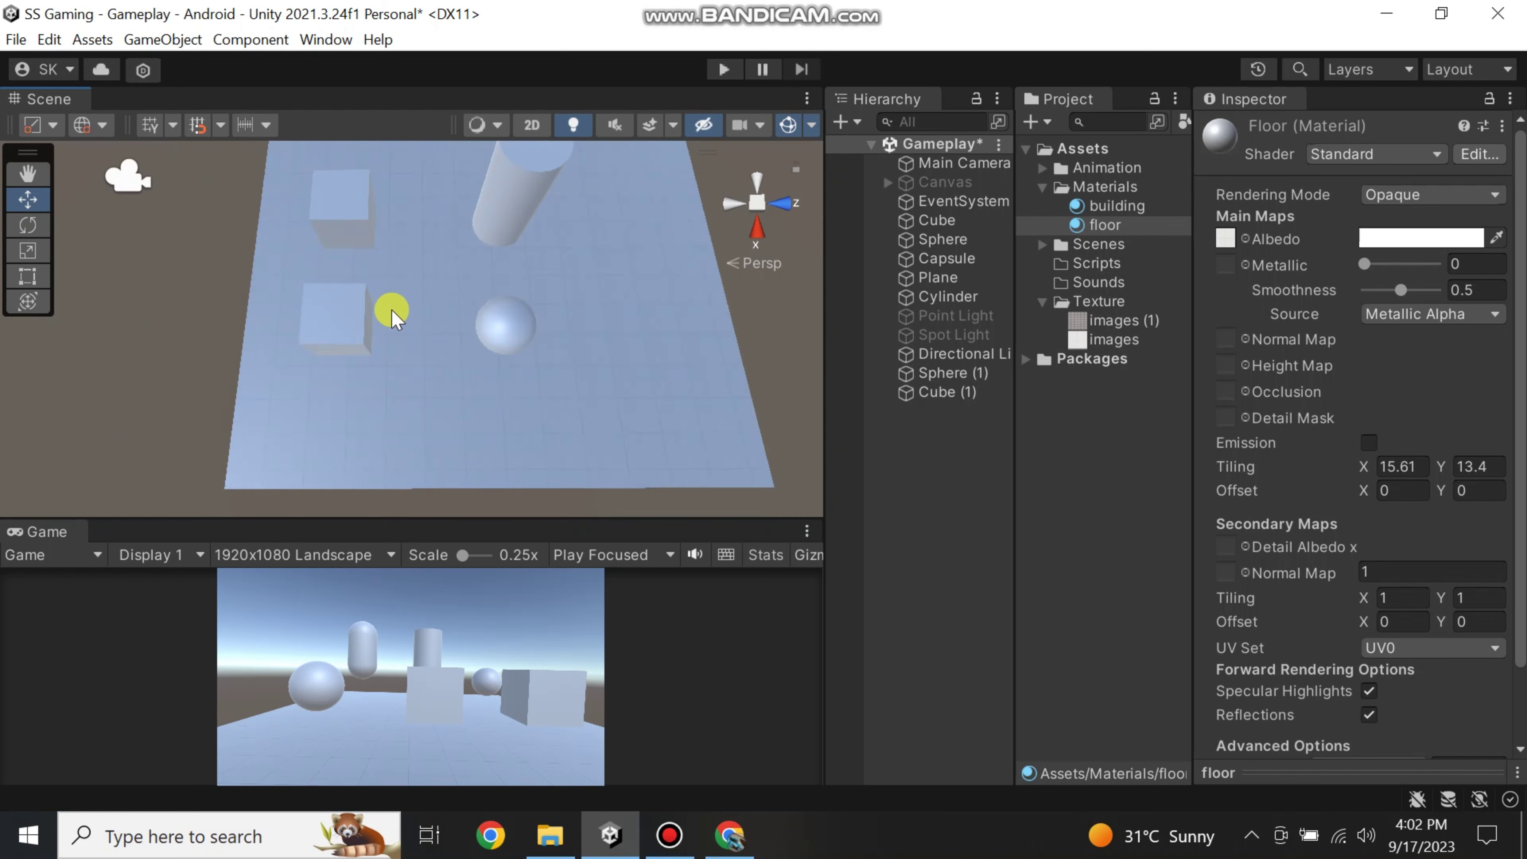
pyautogui.scroll(3, 391, 310)
pyautogui.moveTo(461, 395); pyautogui.dragTo(462, 396, button='right')
pyautogui.scroll(4, 466, 360)
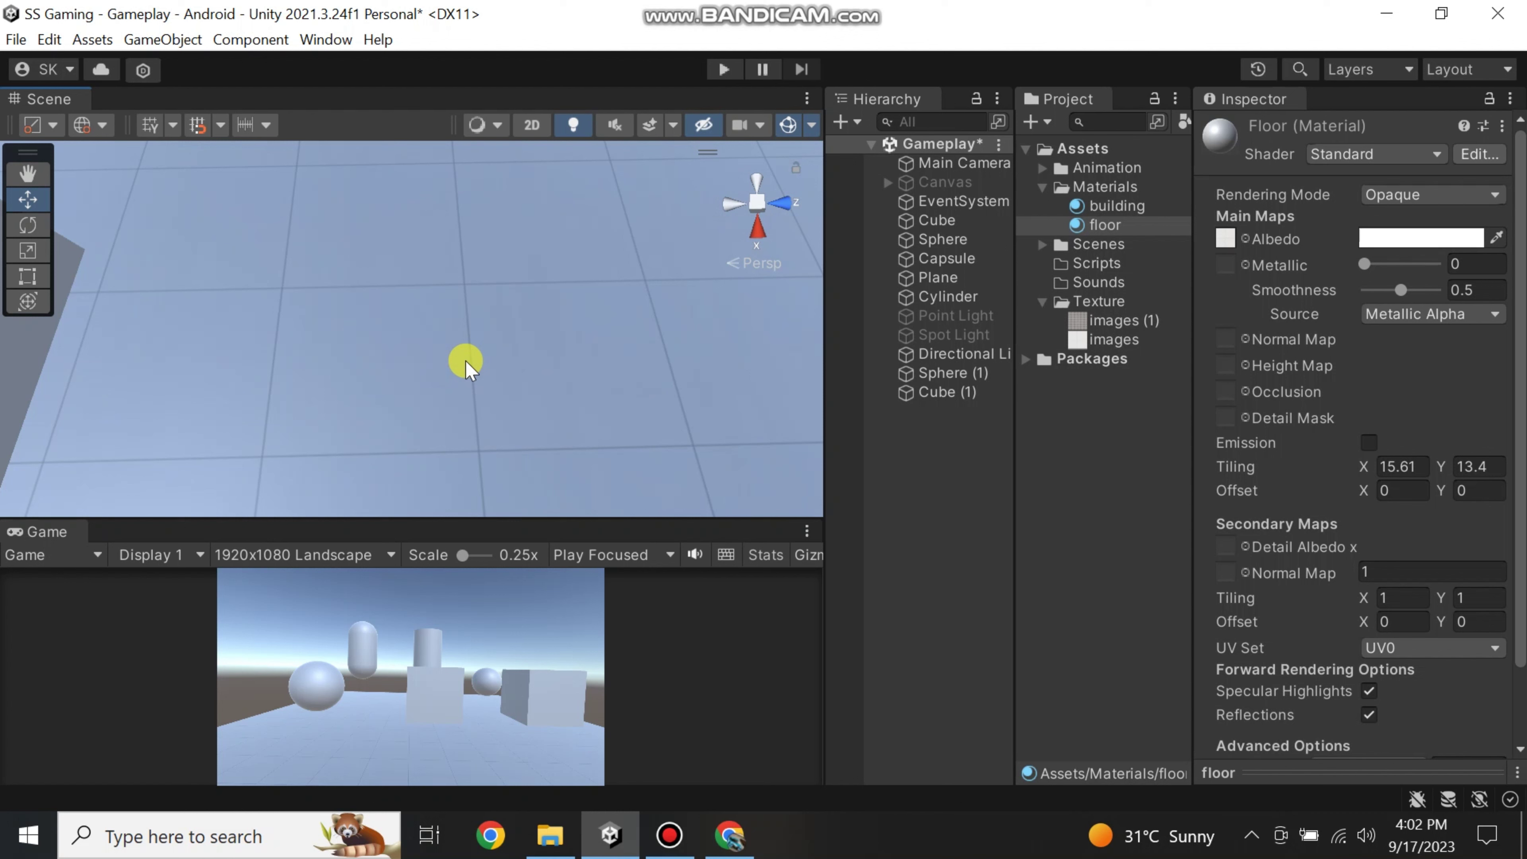
pyautogui.scroll(-5, 466, 360)
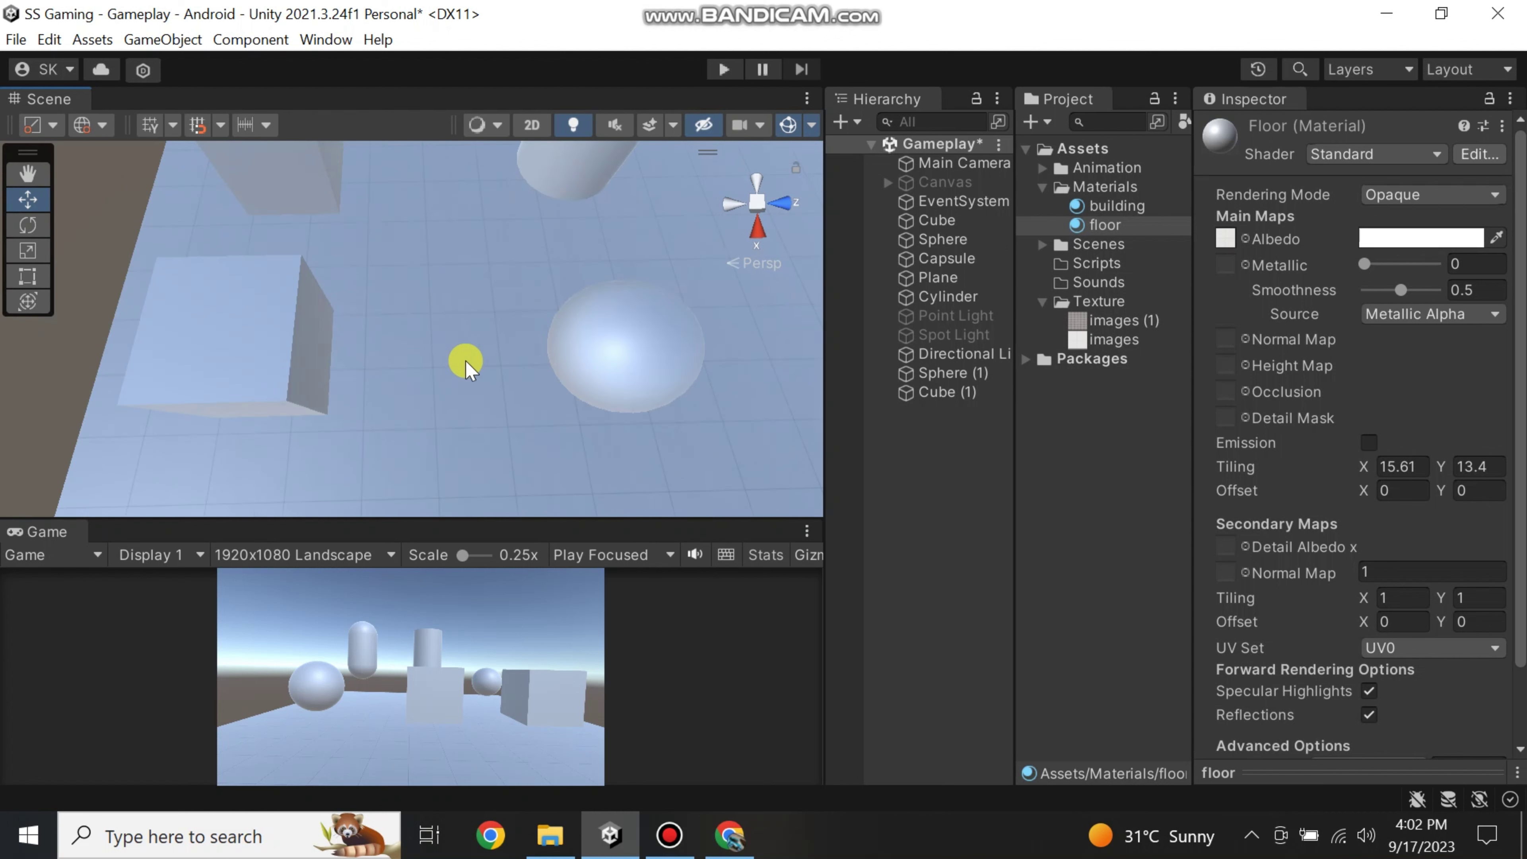
pyautogui.moveTo(465, 361); pyautogui.dragTo(459, 393, button='right')
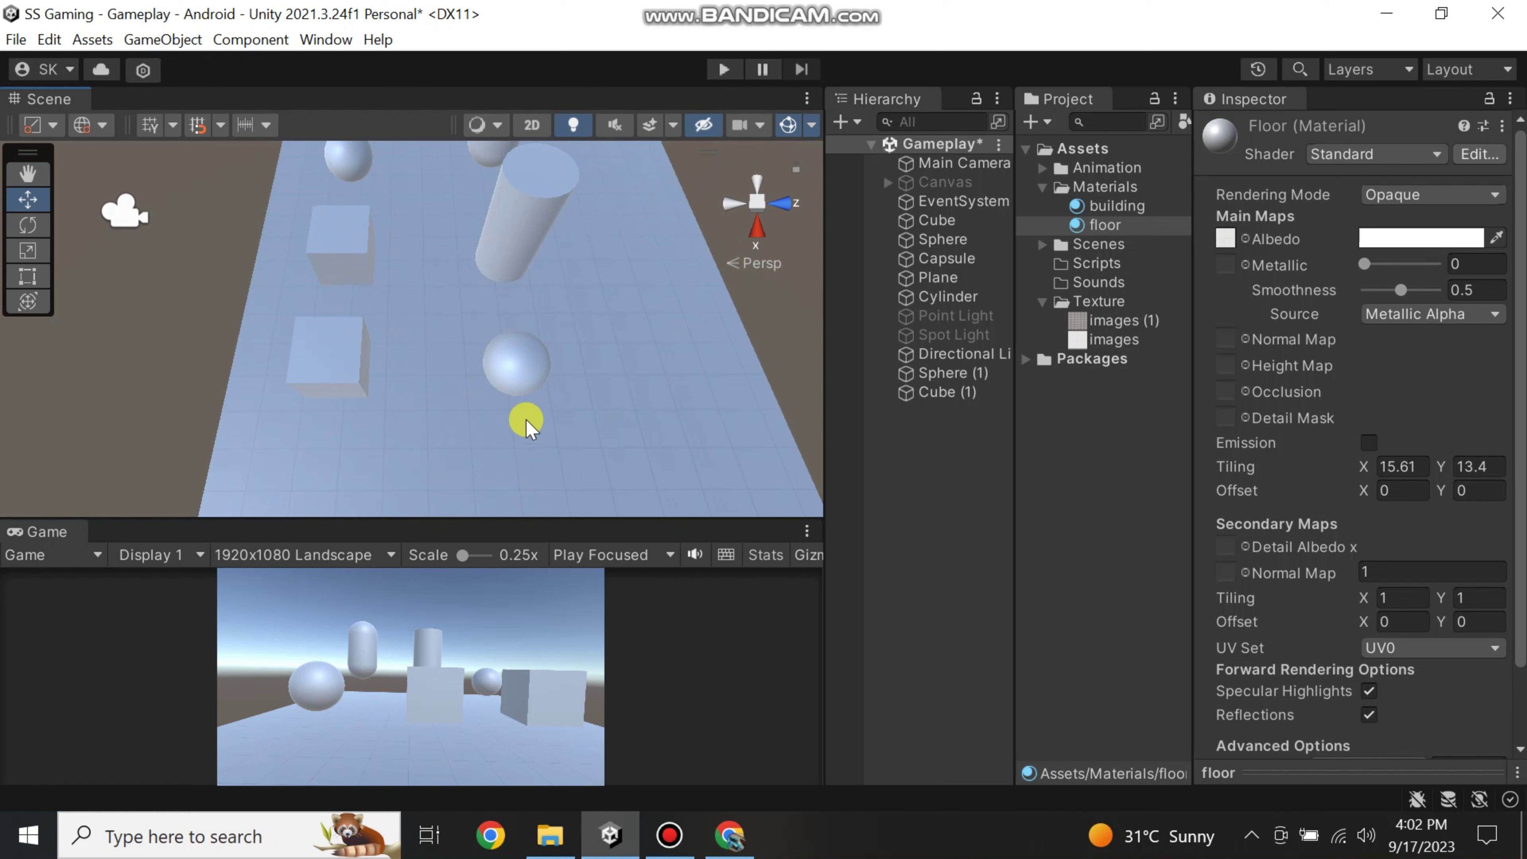
# - Apply the building material to Cube (1) in the scene
pyautogui.moveTo(1106, 207); pyautogui.dragTo(1226, 240)
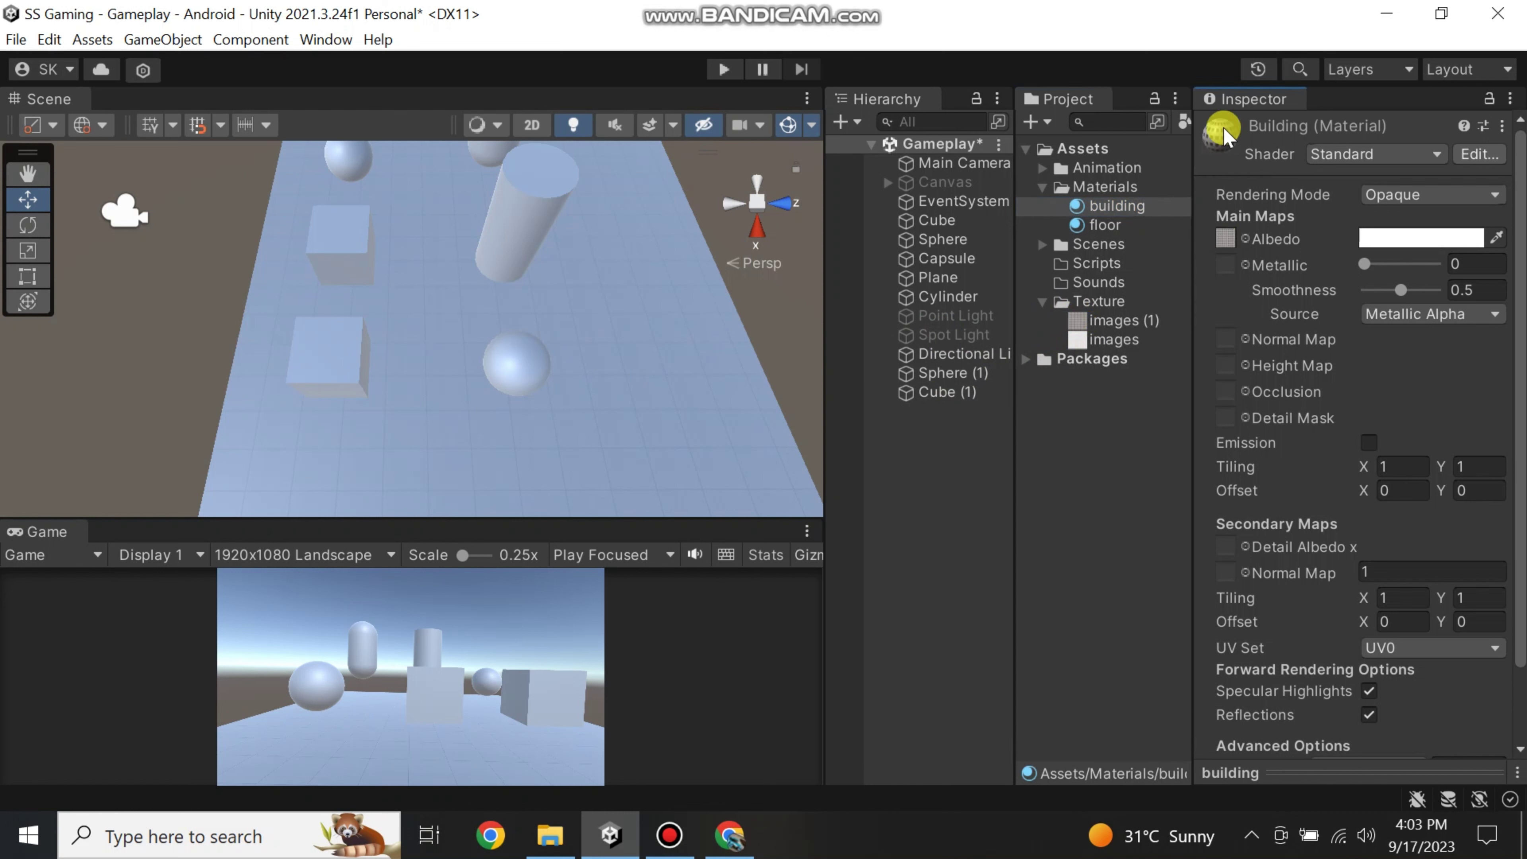
pyautogui.moveTo(1215, 134); pyautogui.dragTo(1226, 138)
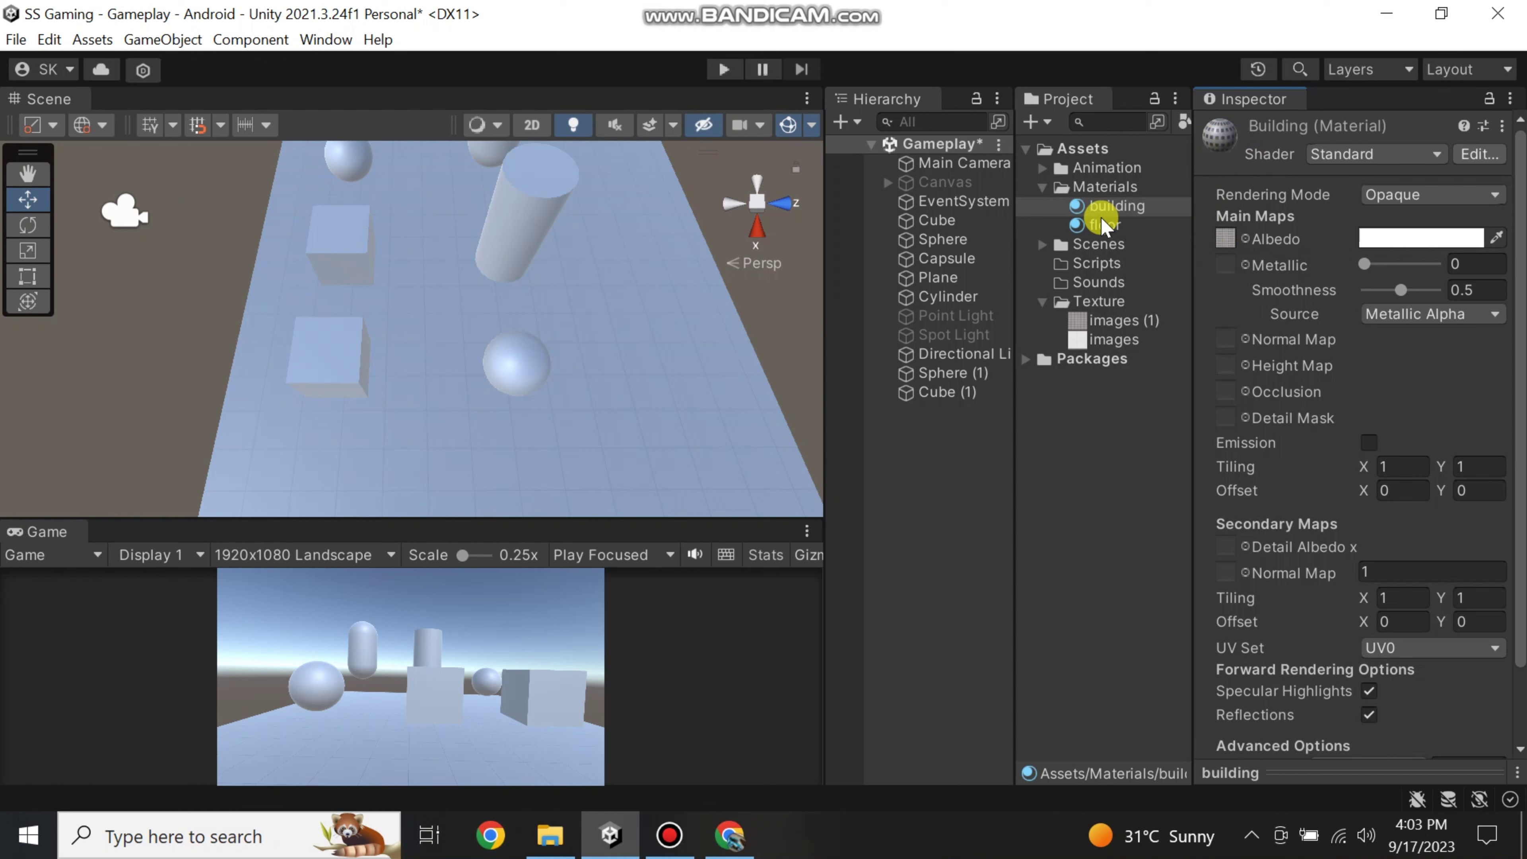
pyautogui.moveTo(1096, 211); pyautogui.dragTo(629, 278)
pyautogui.moveTo(363, 330); pyautogui.dragTo(341, 357)
# - Scale Cube (1) uniformly to about 2.11 on all axes and deselect it
pyautogui.moveTo(378, 429); pyautogui.dragTo(602, 174, button='right')
pyautogui.click(519, 257)
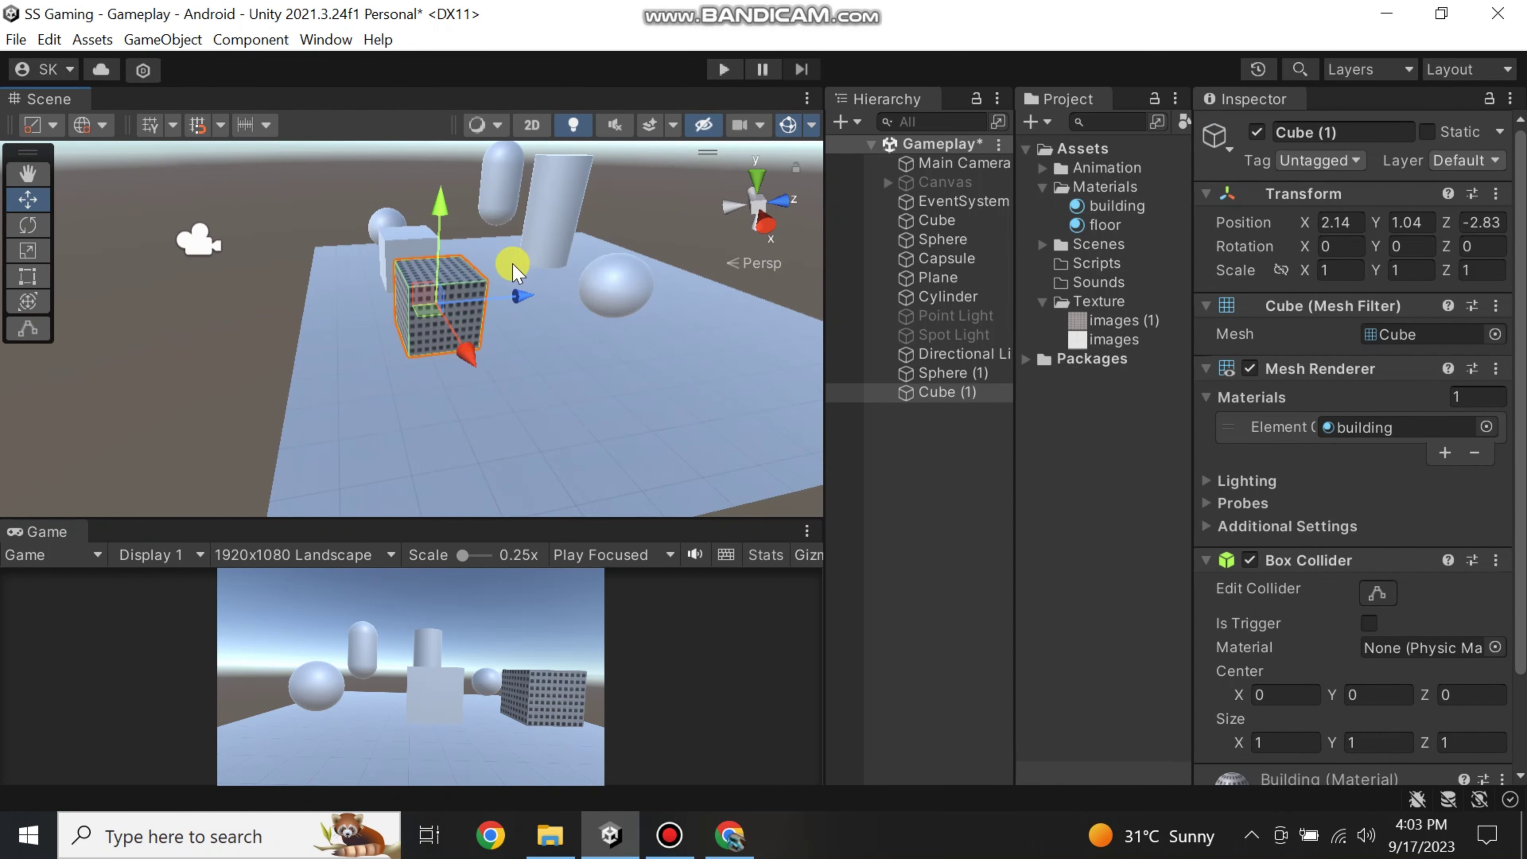
pyautogui.press('e')
pyautogui.press('r')
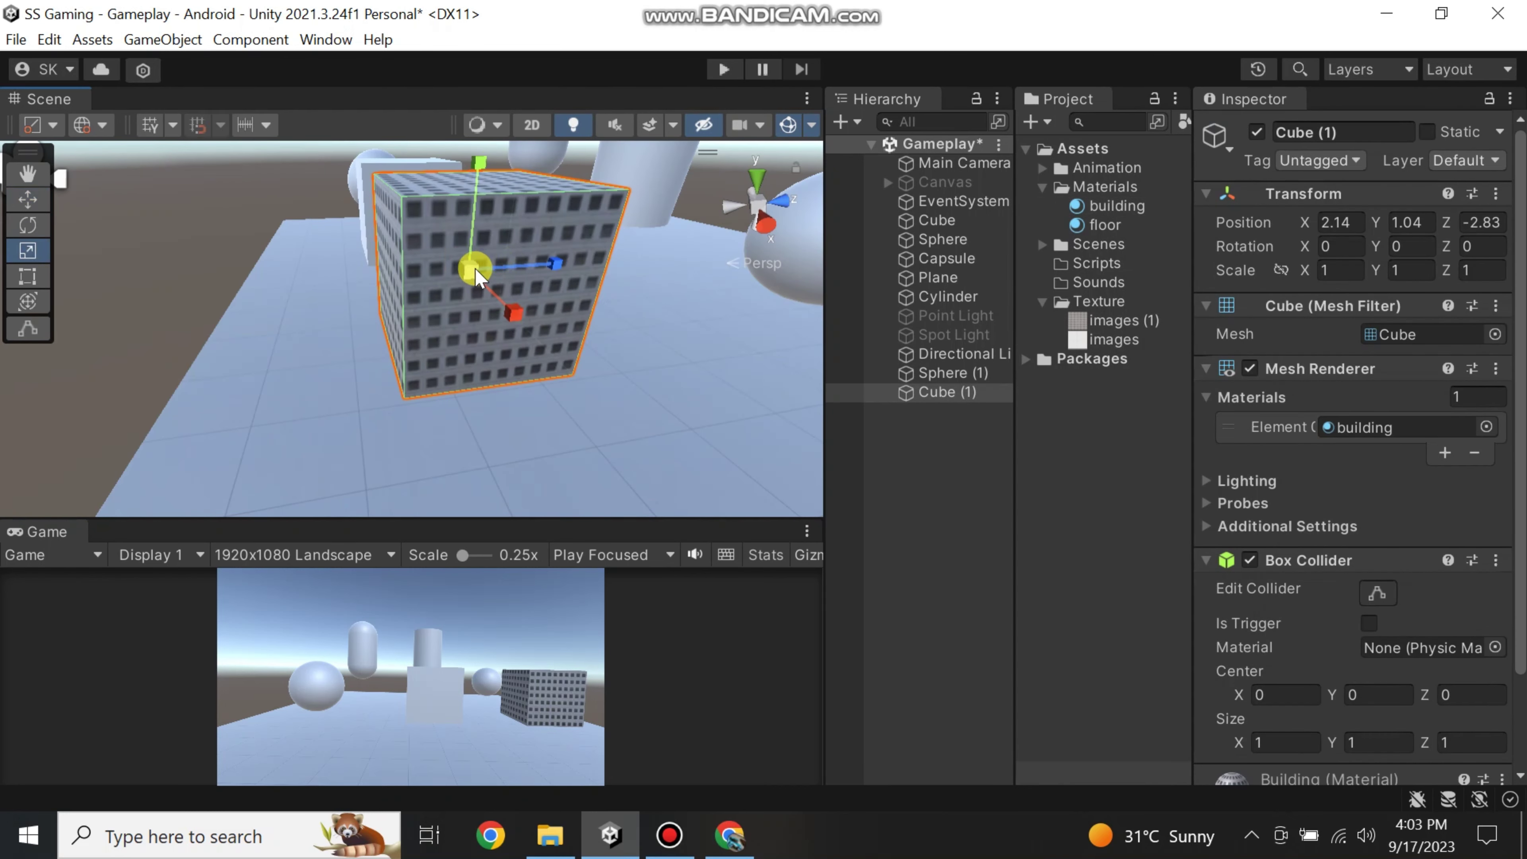
pyautogui.moveTo(512, 265); pyautogui.dragTo(584, 251)
pyautogui.scroll(-5, 592, 251)
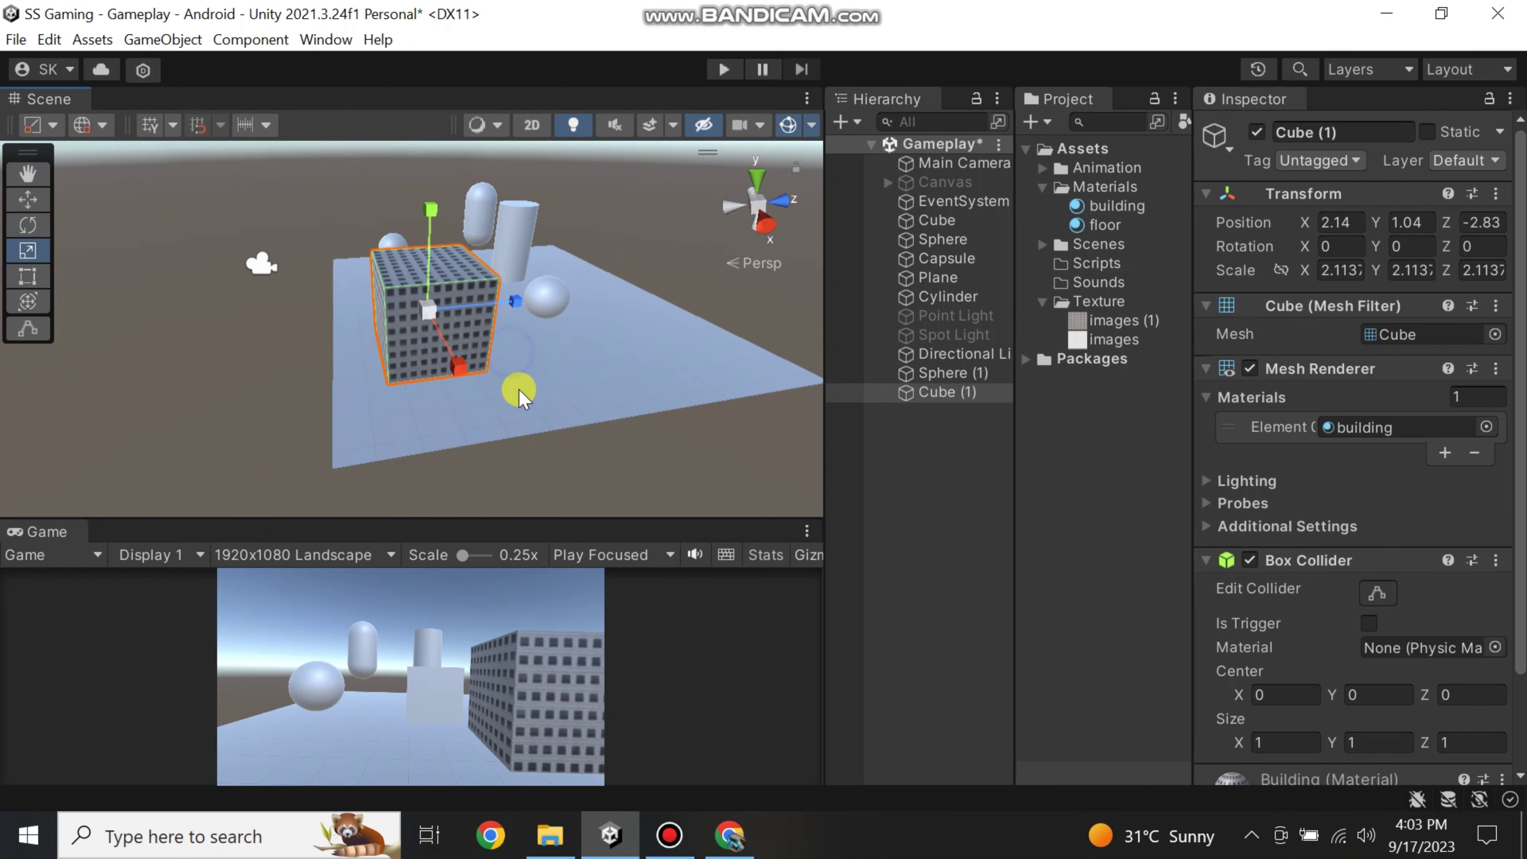
pyautogui.click(525, 404)
pyautogui.click(438, 350)
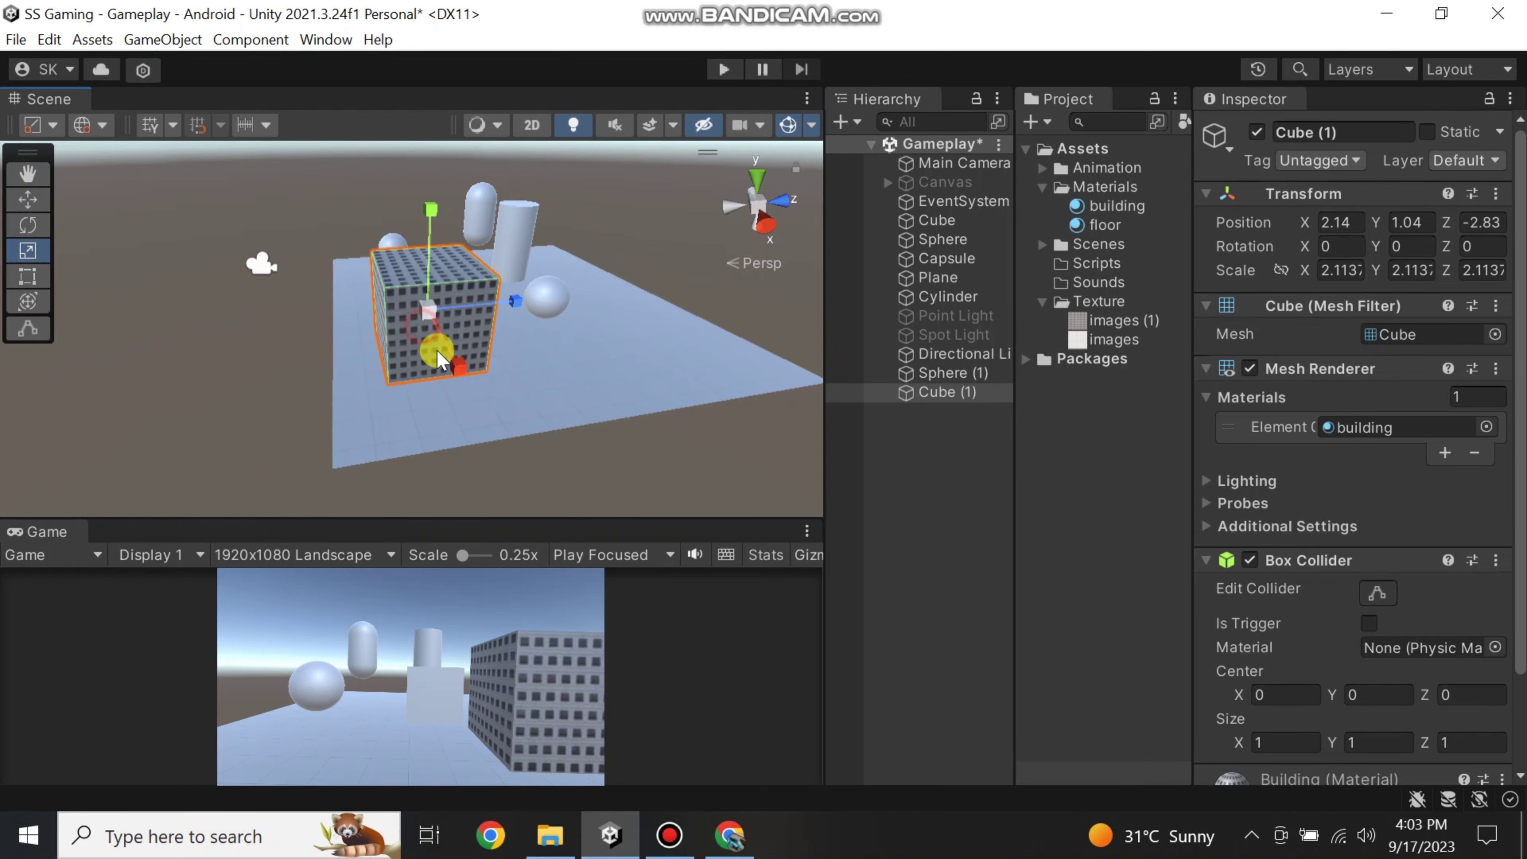
pyautogui.click(535, 442)
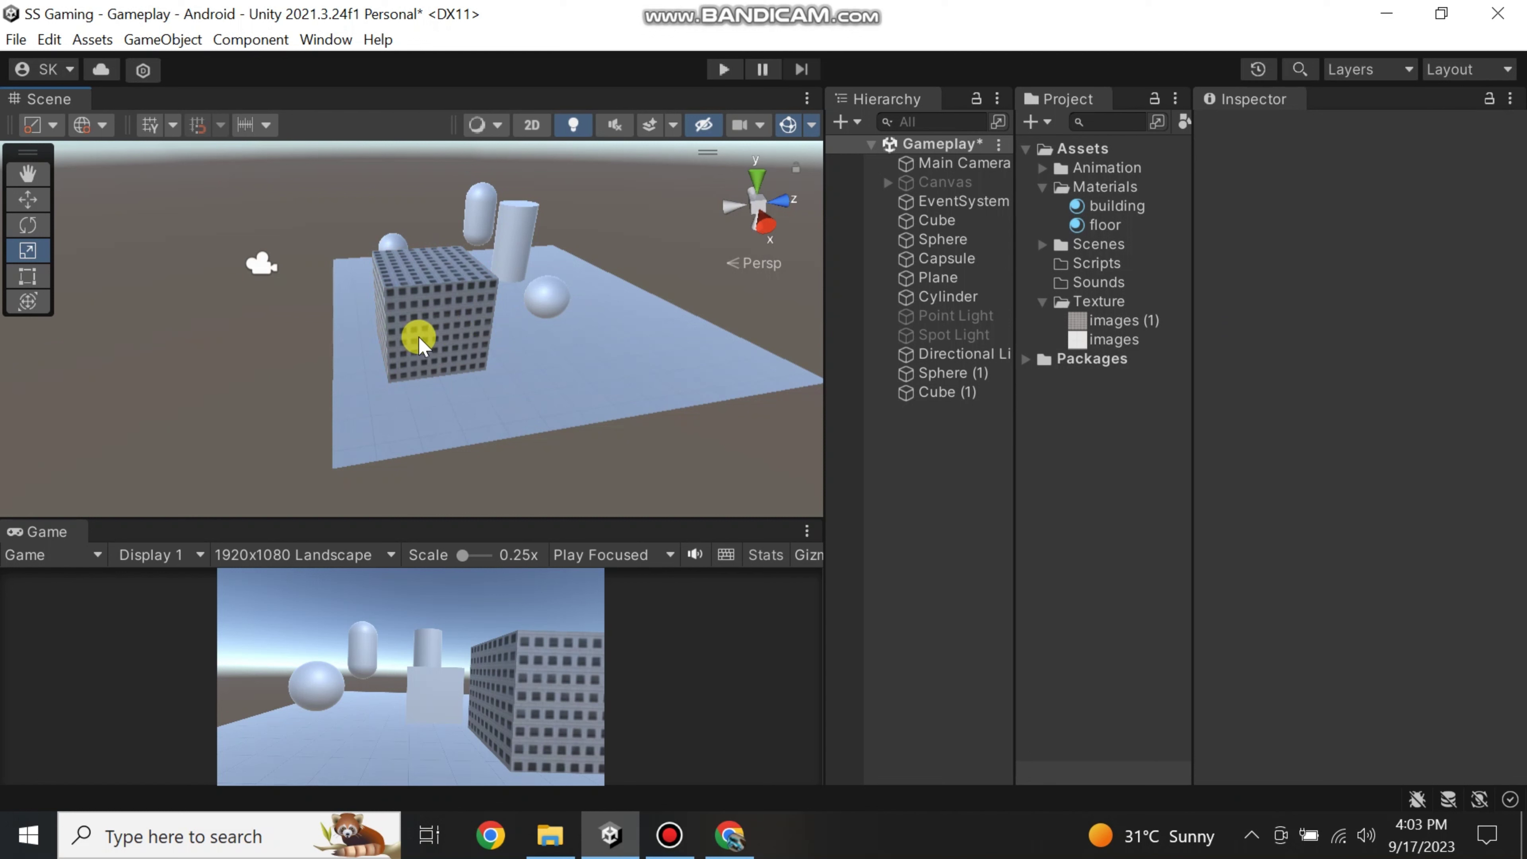
pyautogui.moveTo(419, 337); pyautogui.dragTo(487, 361, button='right')
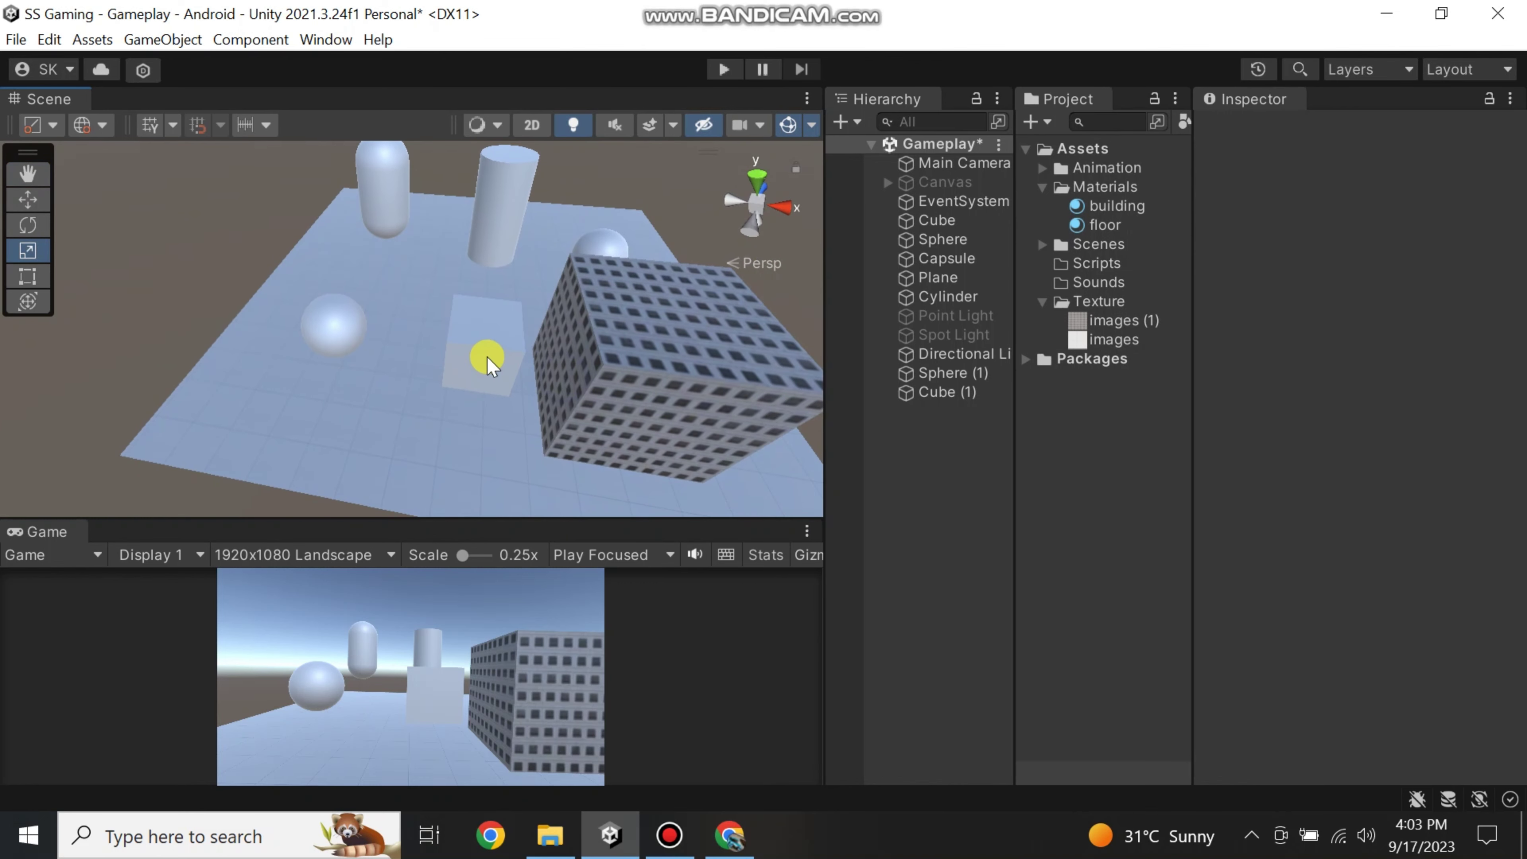
pyautogui.click(487, 359)
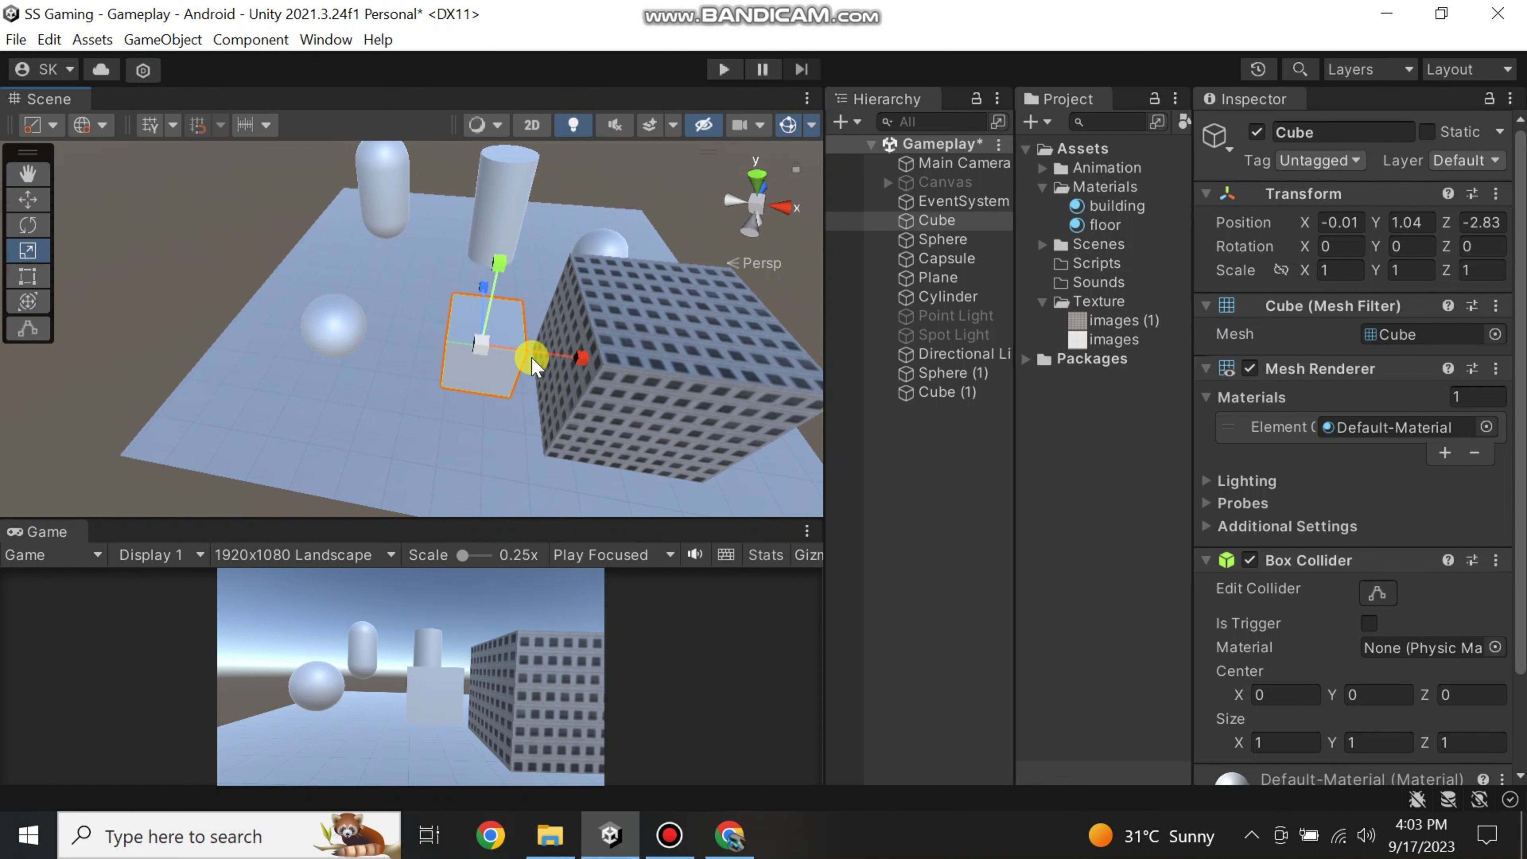
pyautogui.keyDown('alt'); pyautogui.moveTo(529, 375); pyautogui.dragTo(539, 403); pyautogui.keyUp('alt')
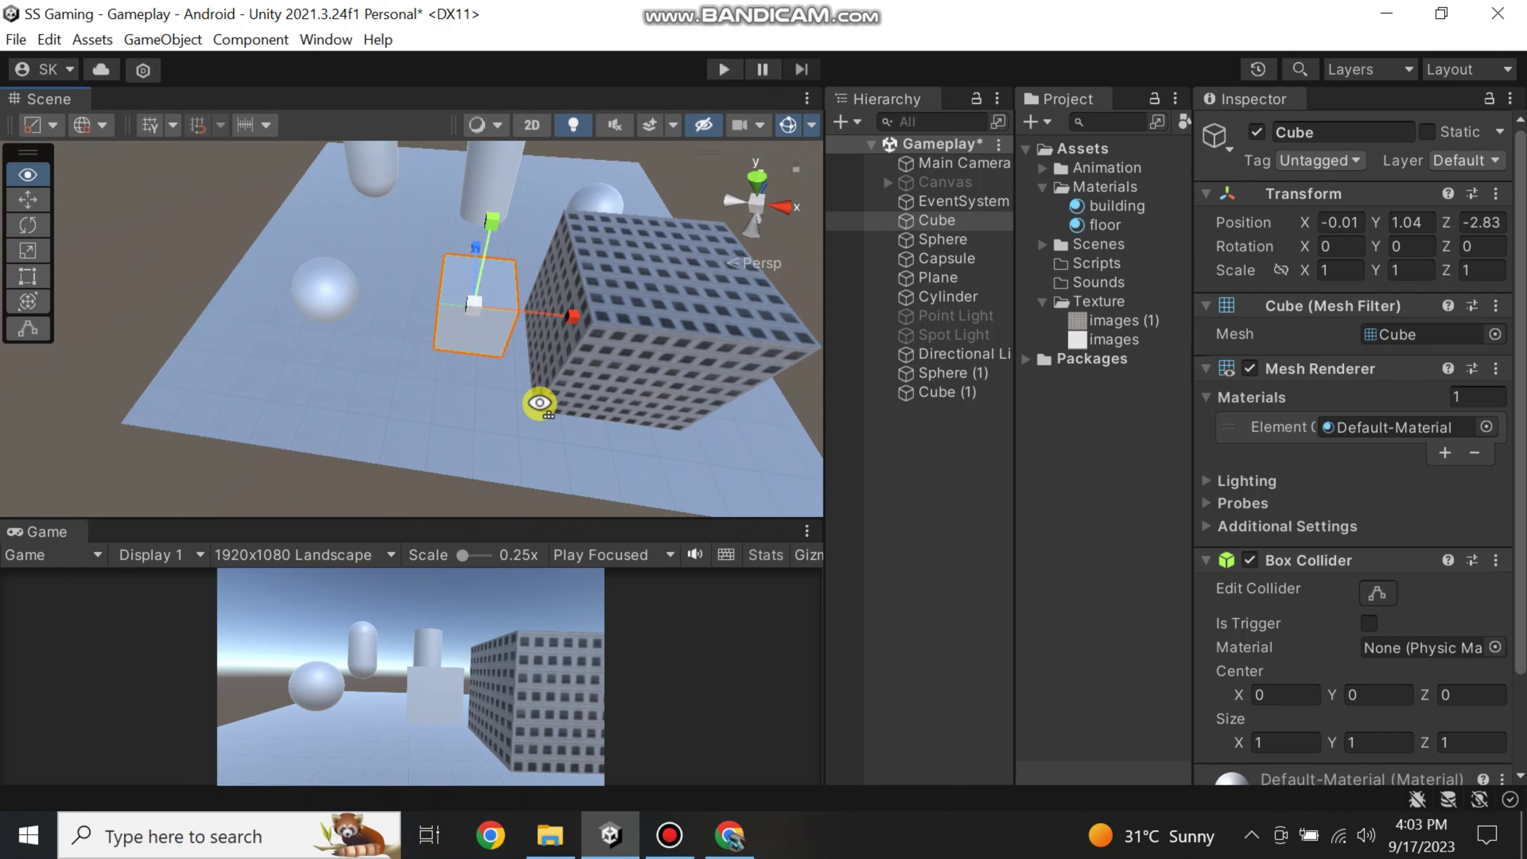
pyautogui.keyDown('alt'); pyautogui.moveTo(536, 402); pyautogui.dragTo(472, 428); pyautogui.keyUp('alt')
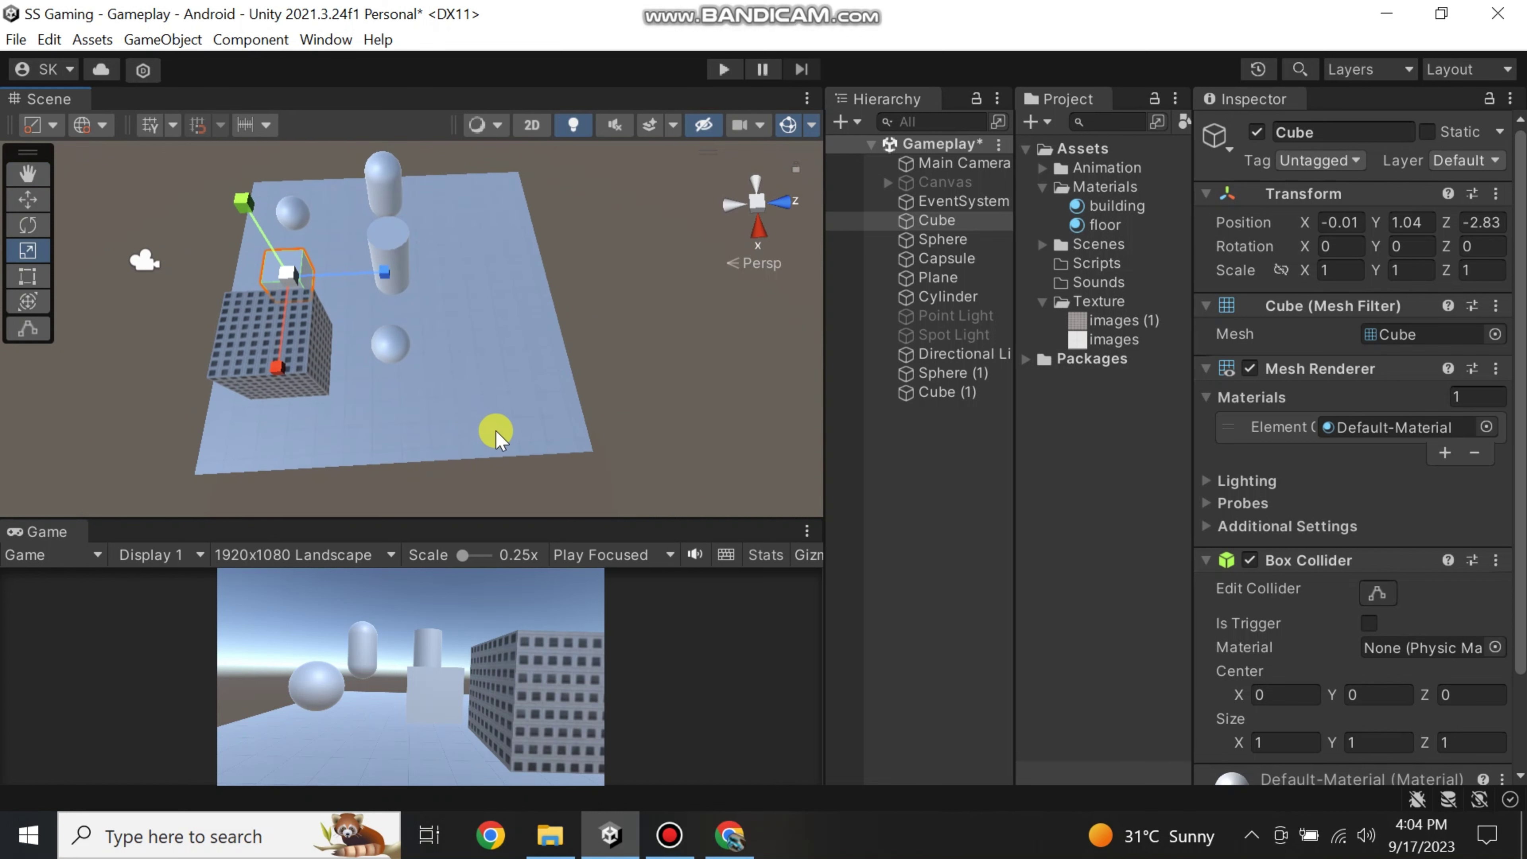
# - Enlarge the Game view and collapse the Texture folder in the project assets
pyautogui.click(532, 518)
pyautogui.moveTo(544, 499)
pyautogui.mouseDown()
pyautogui.moveTo(535, 467)
pyautogui.moveTo(532, 481)
pyautogui.mouseUp()
pyautogui.keyDown('alt'); pyautogui.moveTo(593, 427); pyautogui.dragTo(564, 432); pyautogui.keyUp('alt')
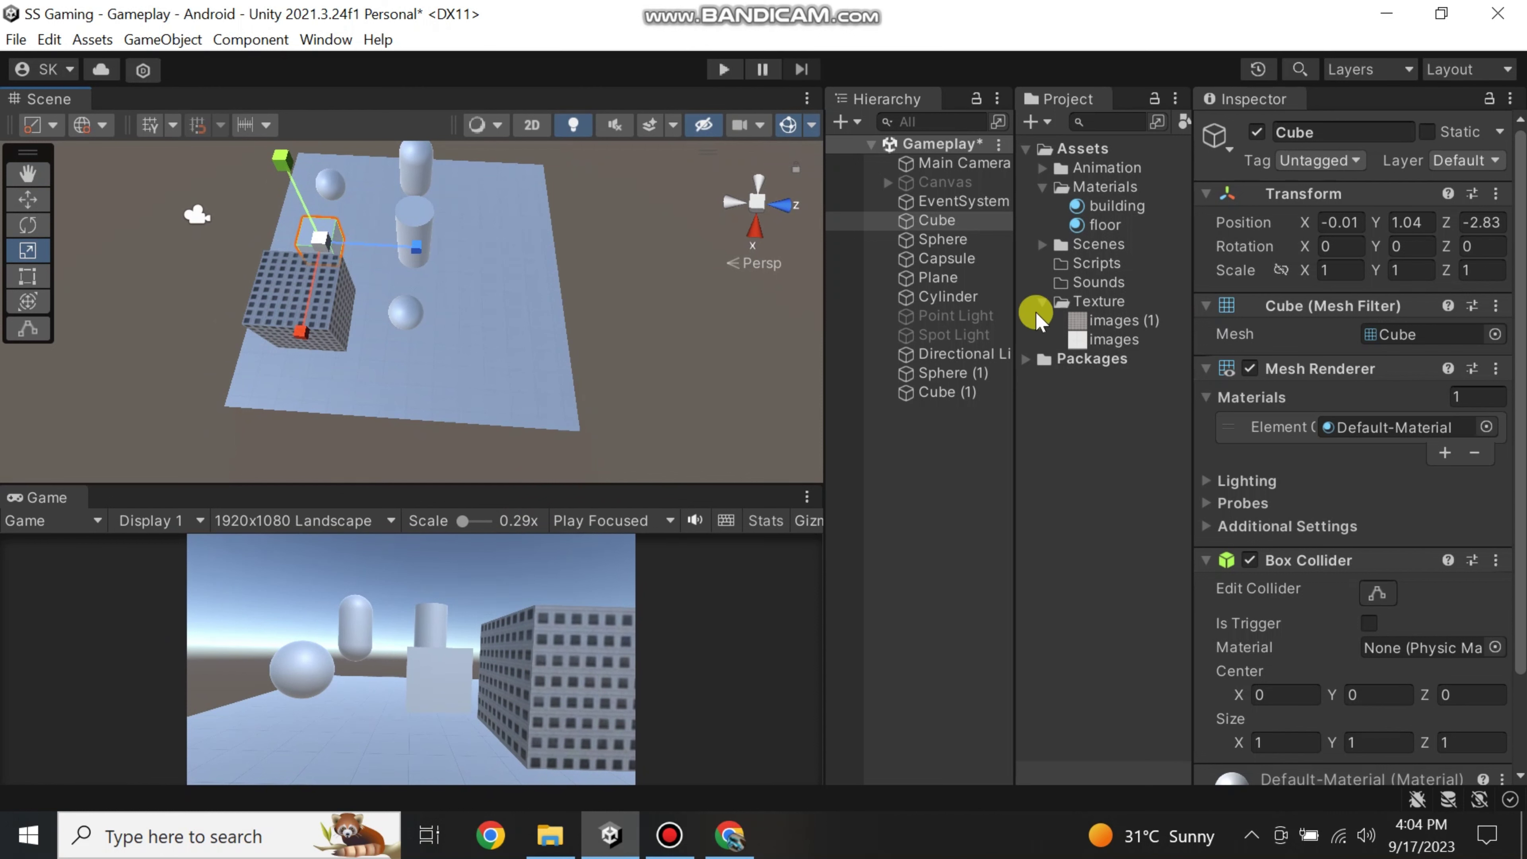
pyautogui.click(1042, 301)
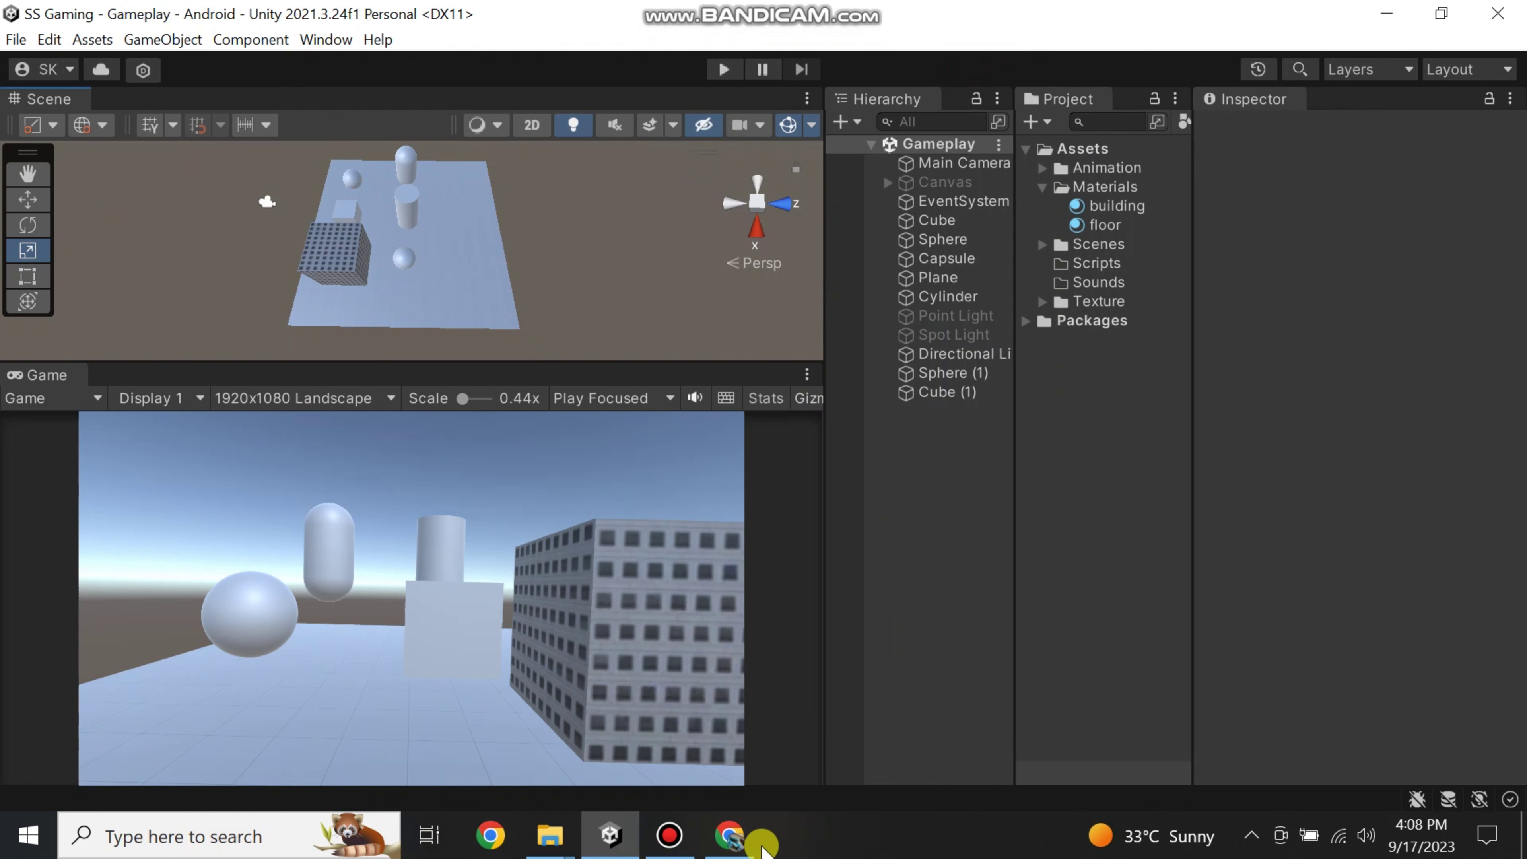
# - Switch to Chrome and download "The Last Piano" from Pixabay's music sound effects, closing the download dialogs
pyautogui.click(748, 840)
pyautogui.scroll(5, 354, 204)
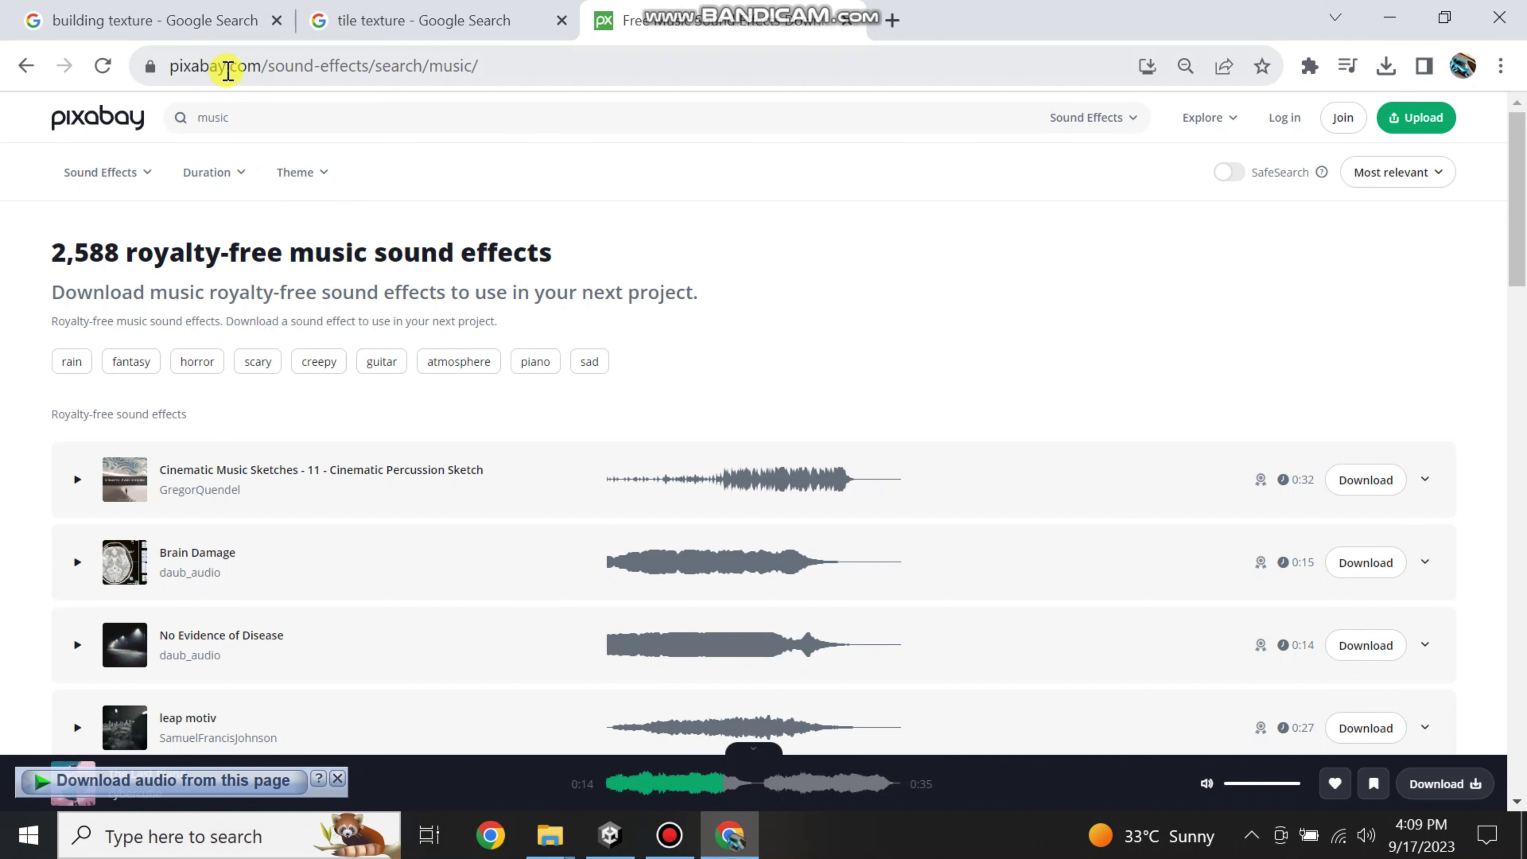
pyautogui.doubleClick(204, 66)
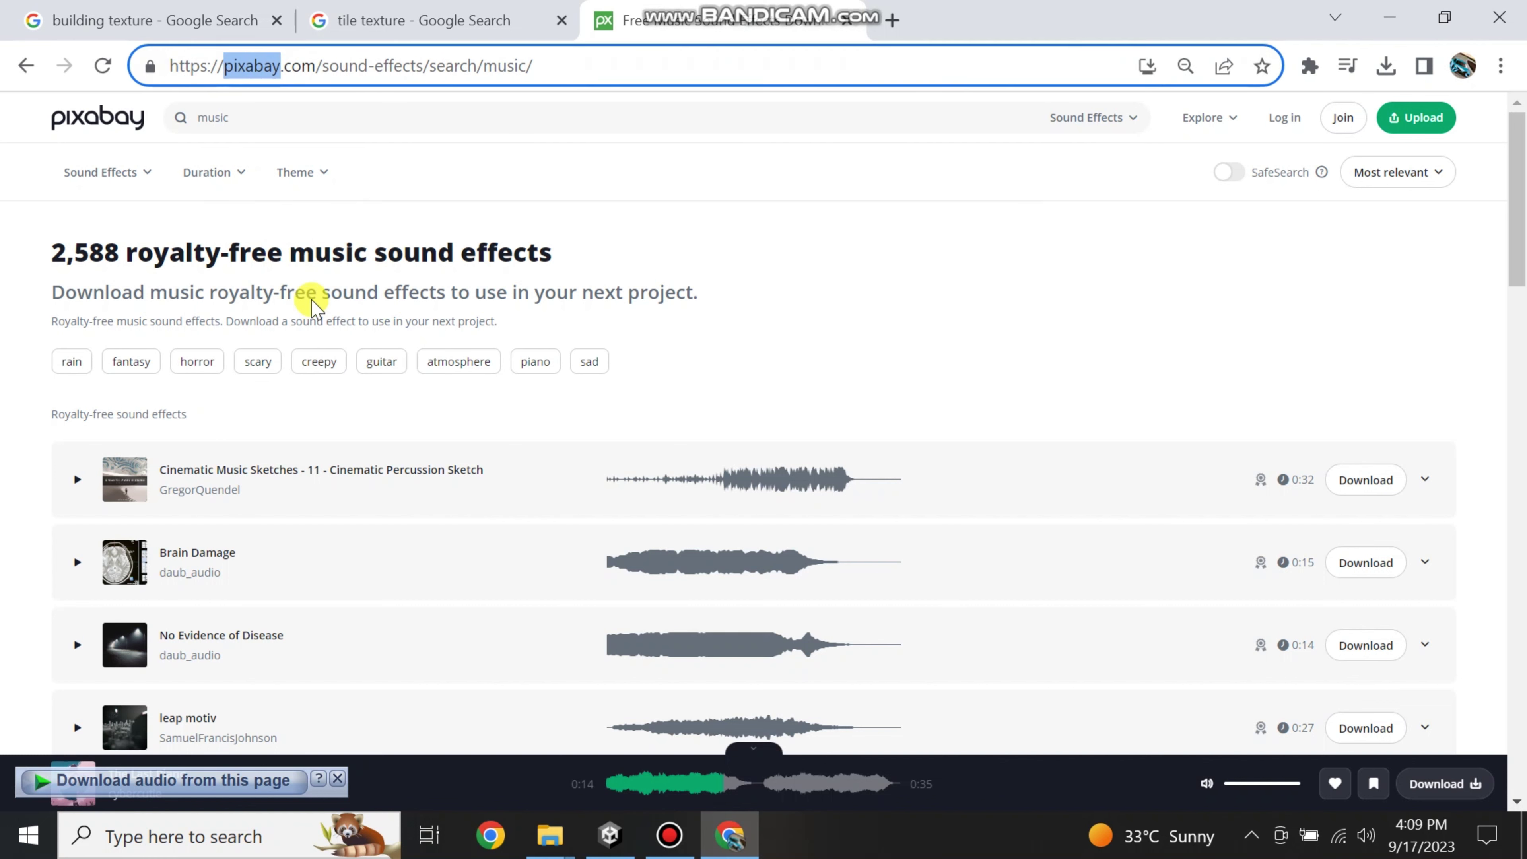
pyautogui.scroll(-8, 312, 302)
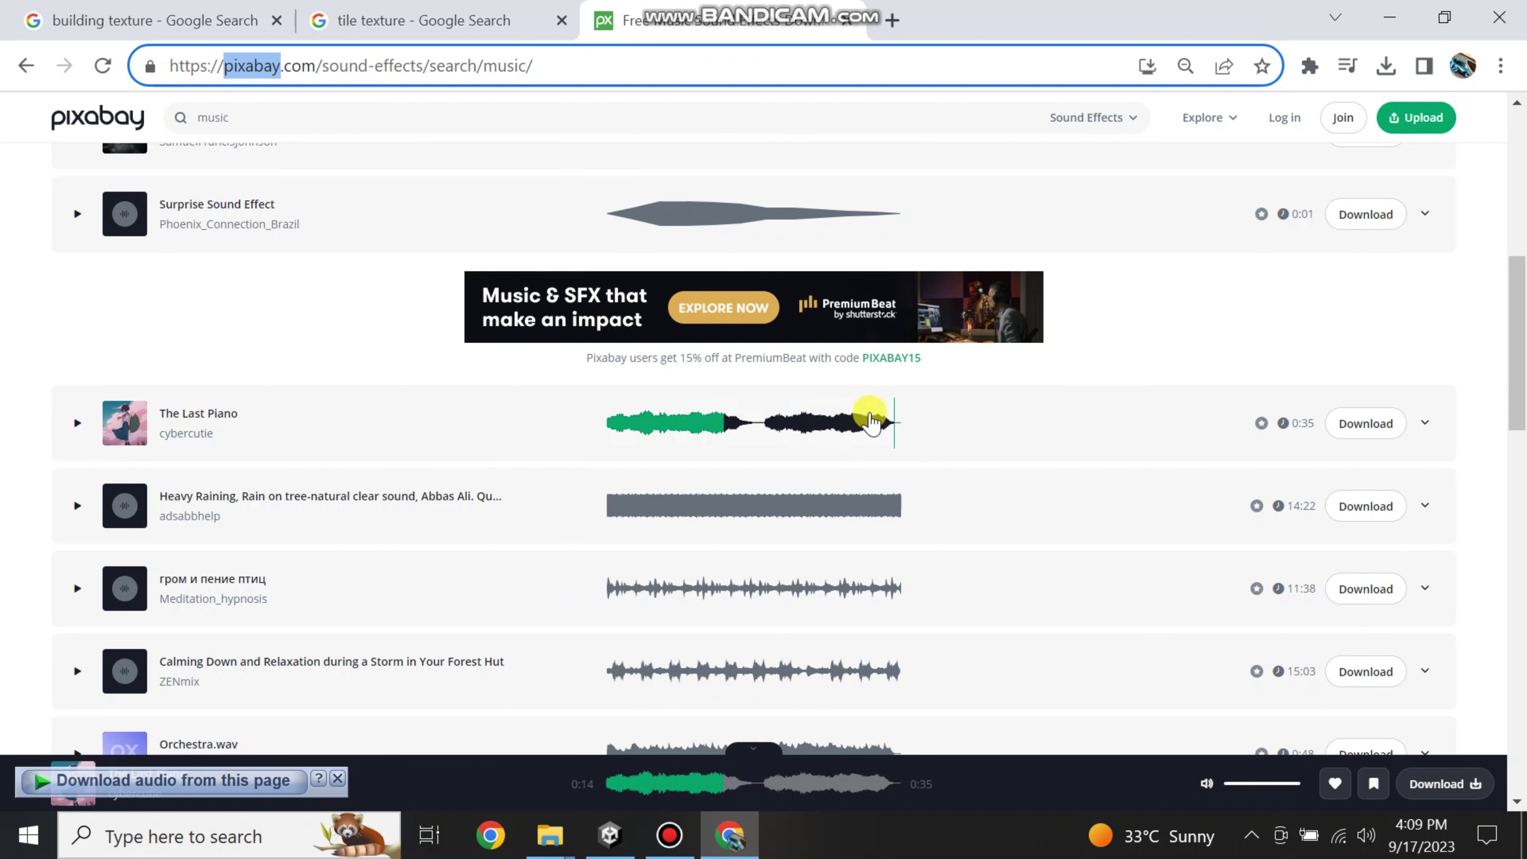
pyautogui.click(1347, 424)
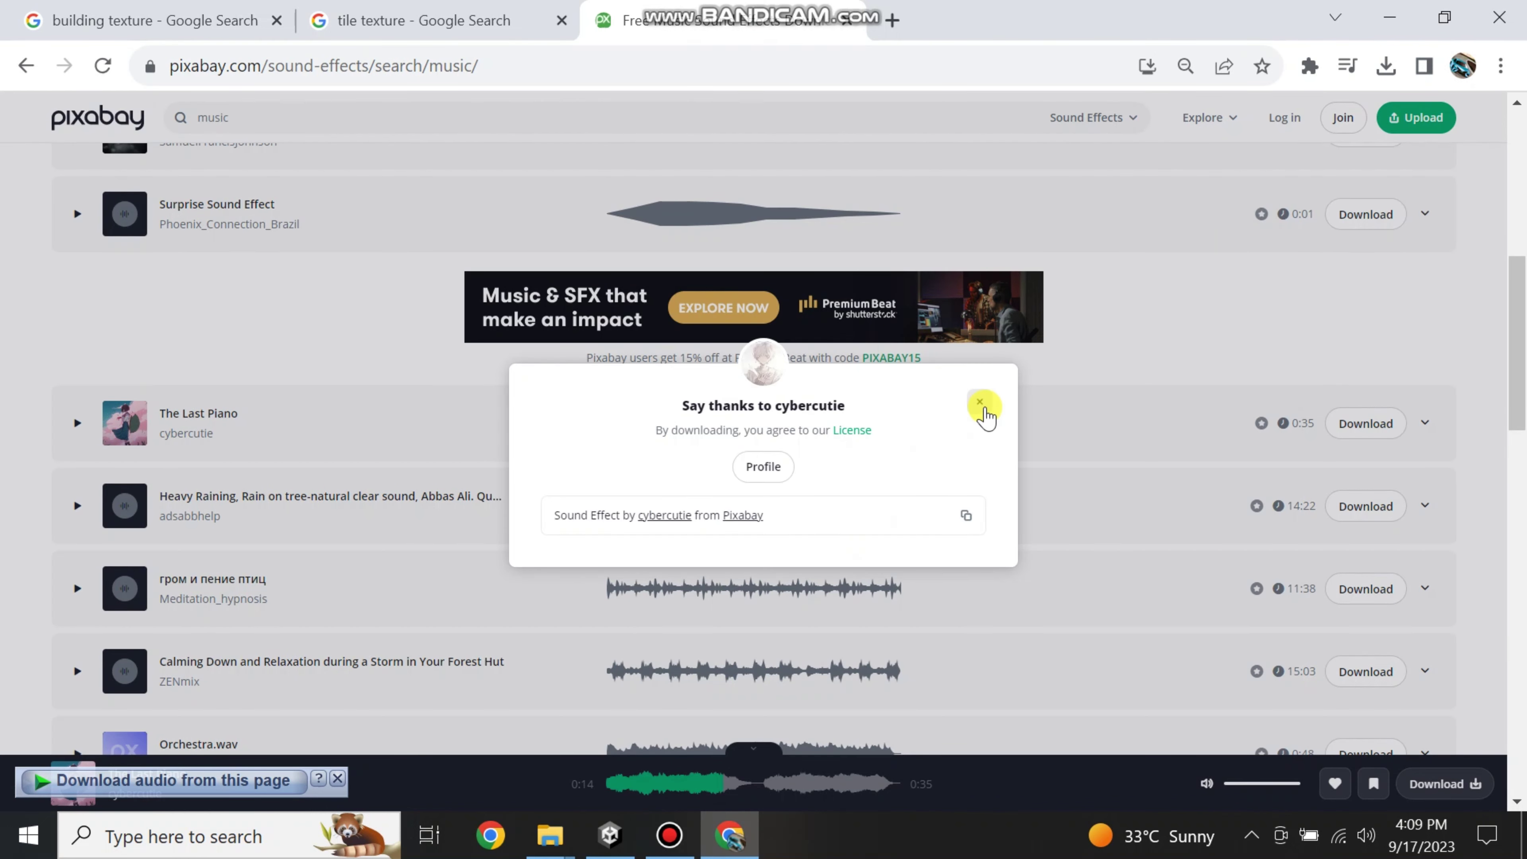
pyautogui.click(775, 520)
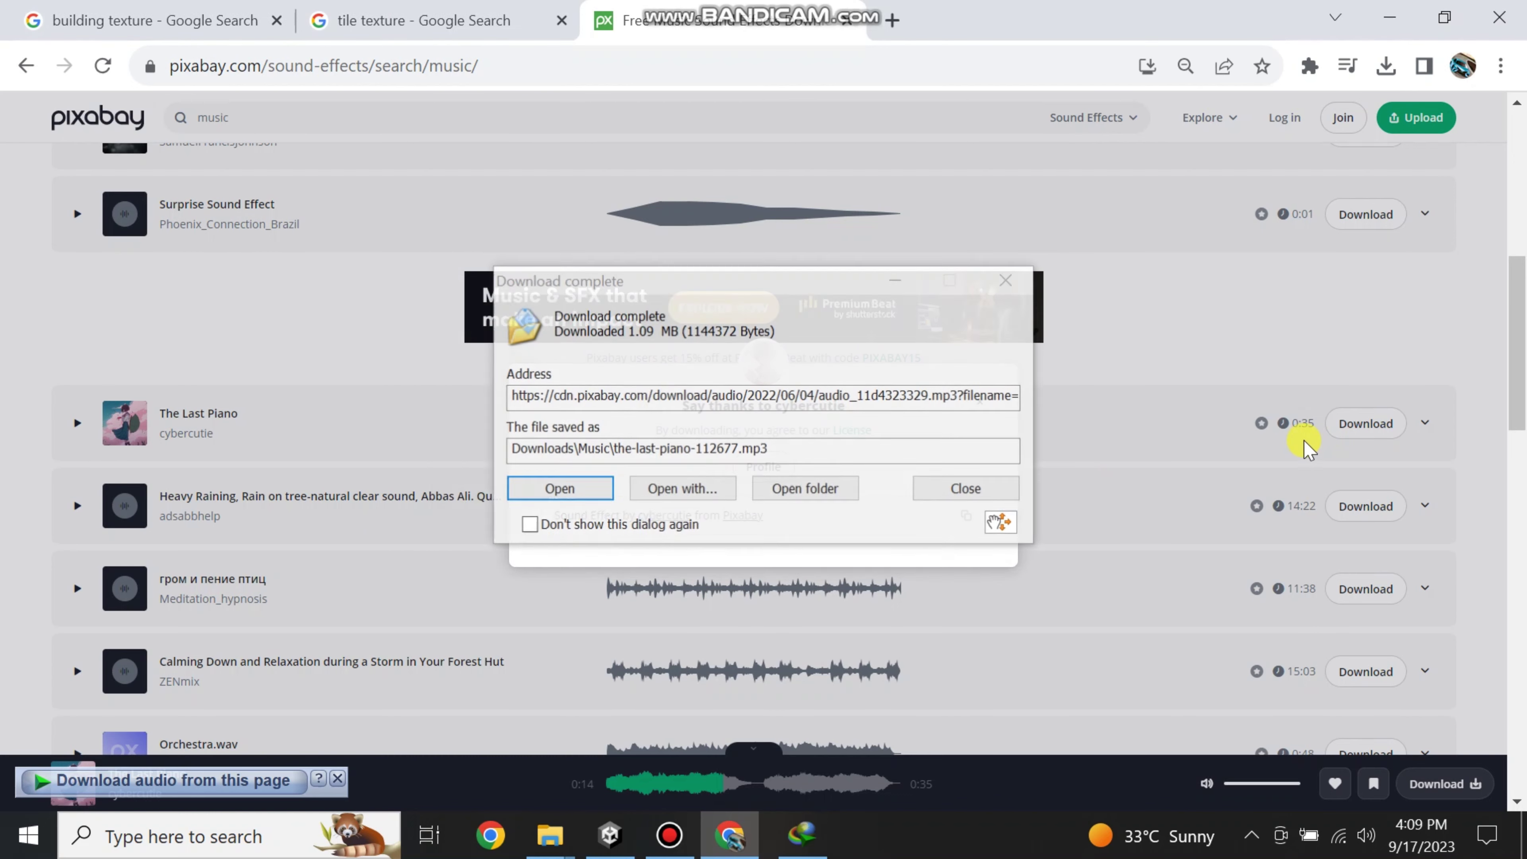
pyautogui.click(946, 496)
pyautogui.click(977, 400)
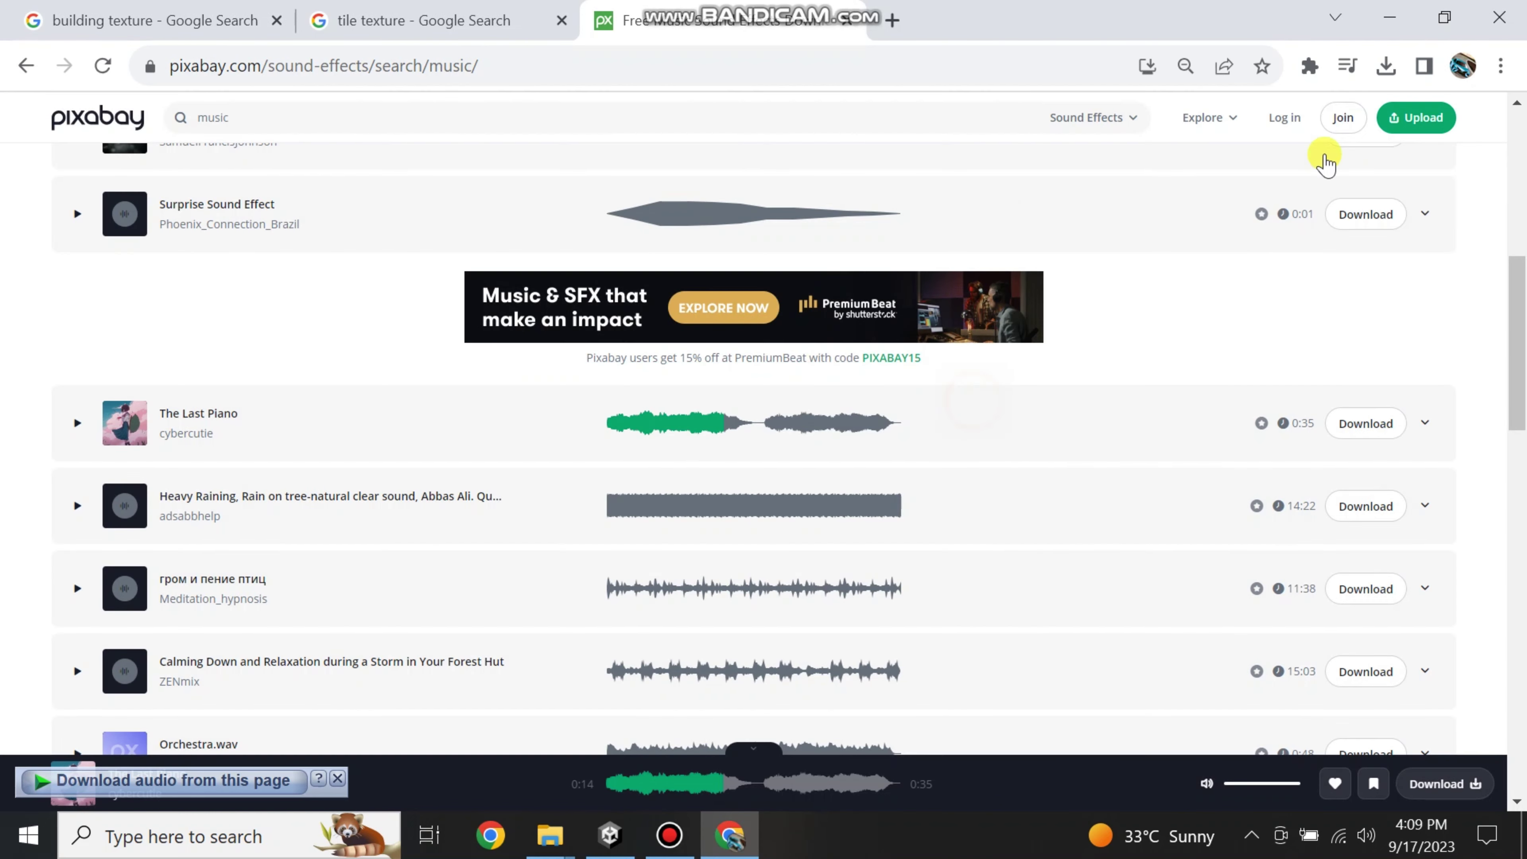
# - Switch back to Unity and import the-last-piano-112677 from the Downloads Music folder as a new asset
pyautogui.click(1390, 23)
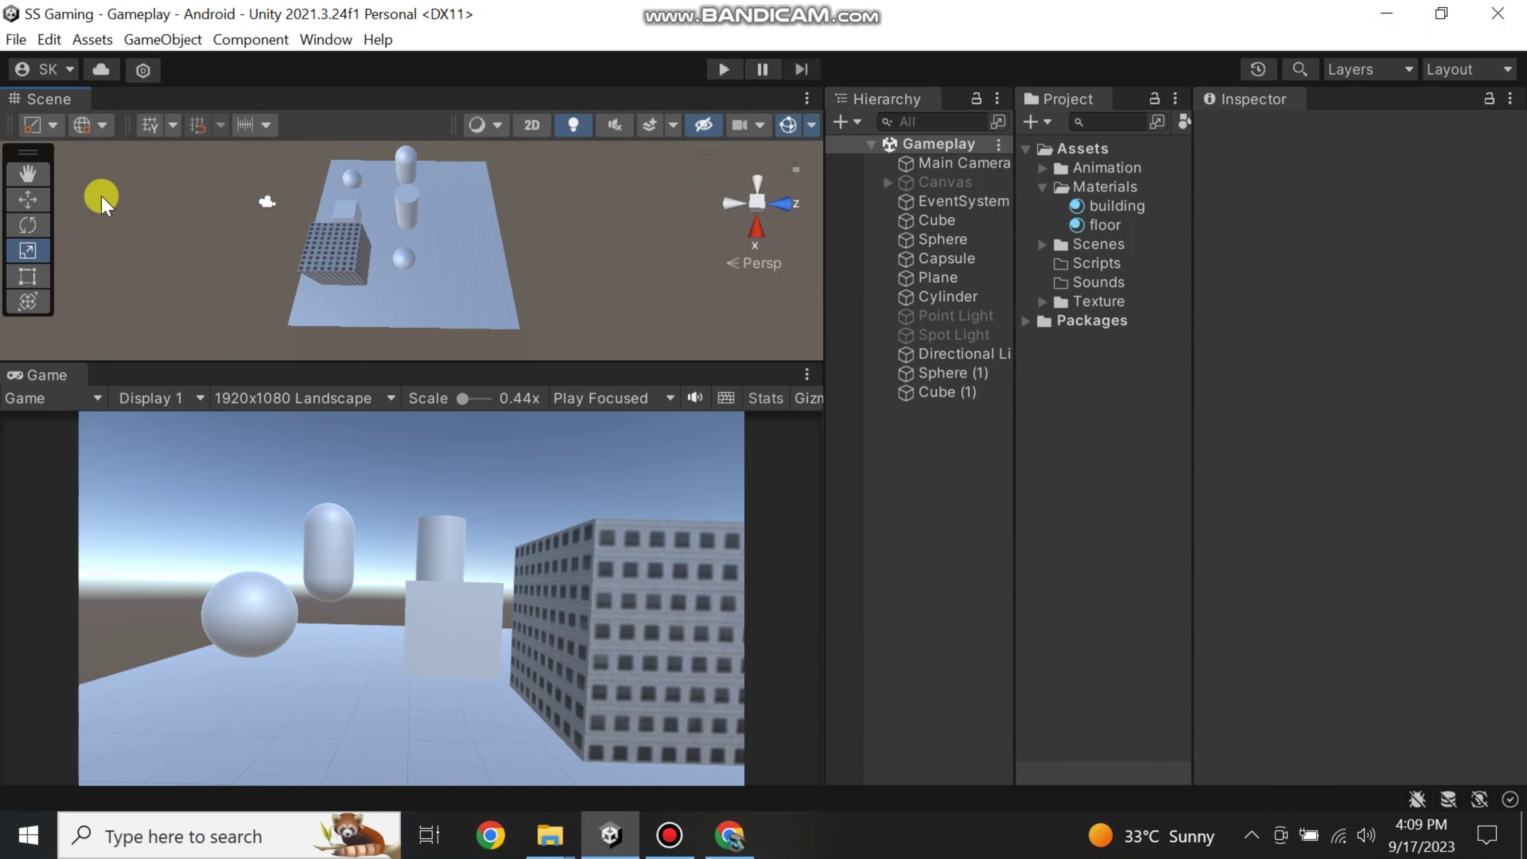
pyautogui.click(92, 39)
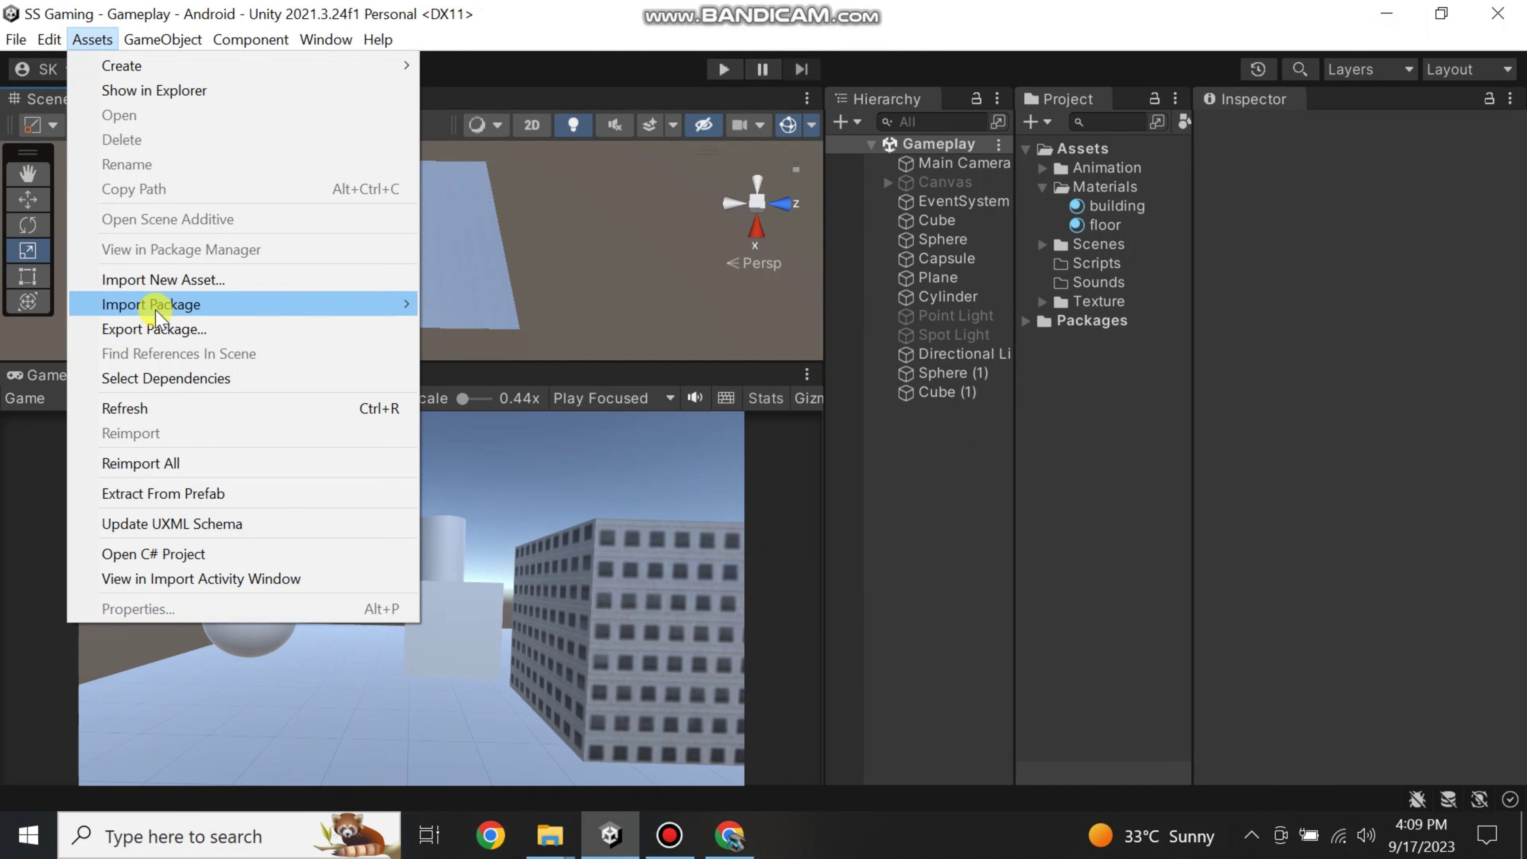
pyautogui.click(186, 281)
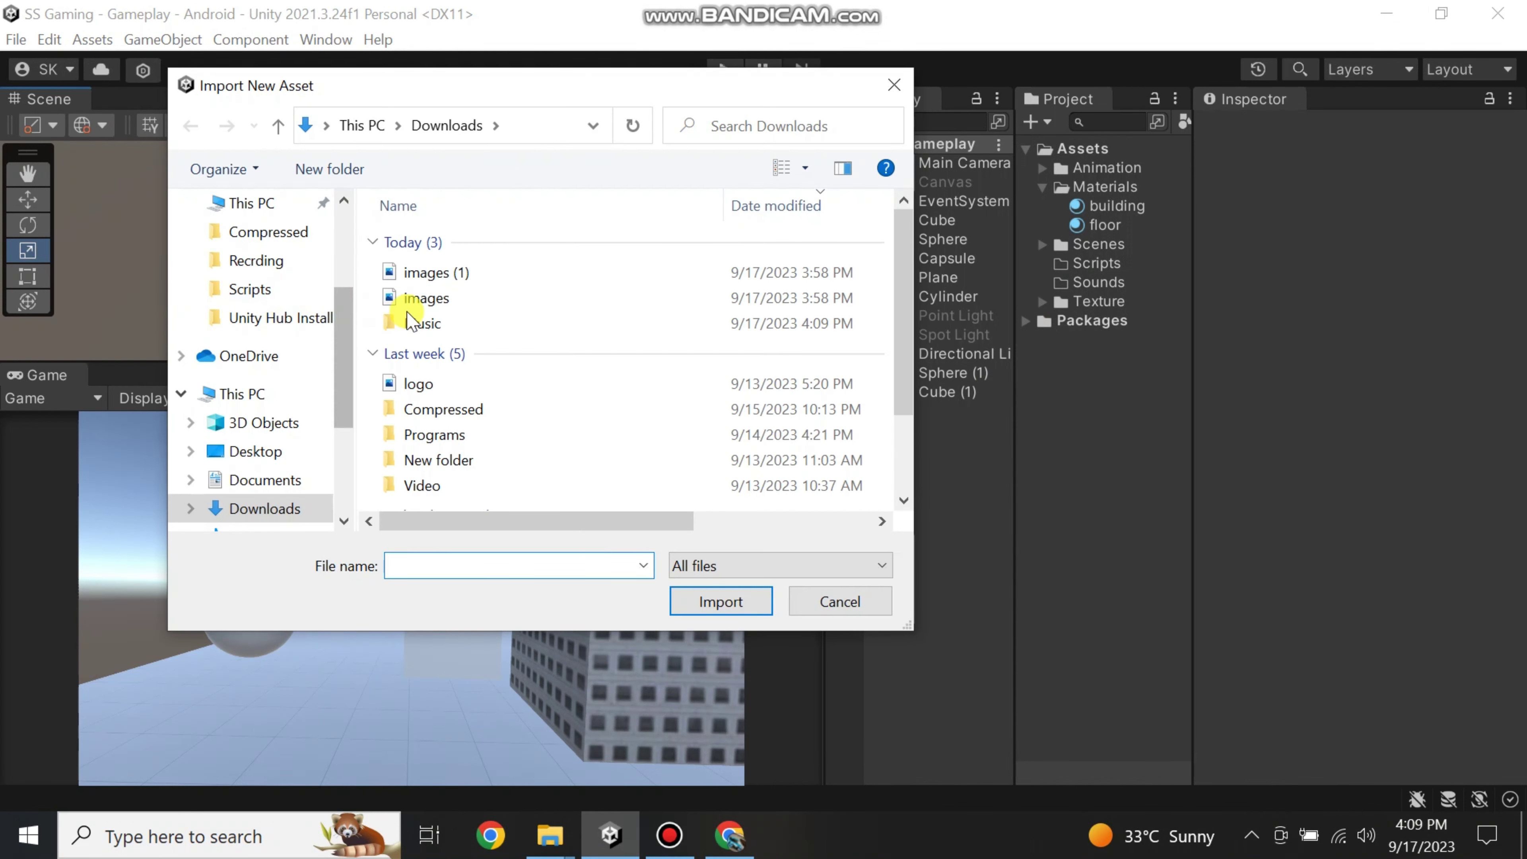
pyautogui.doubleClick(416, 323)
pyautogui.click(442, 244)
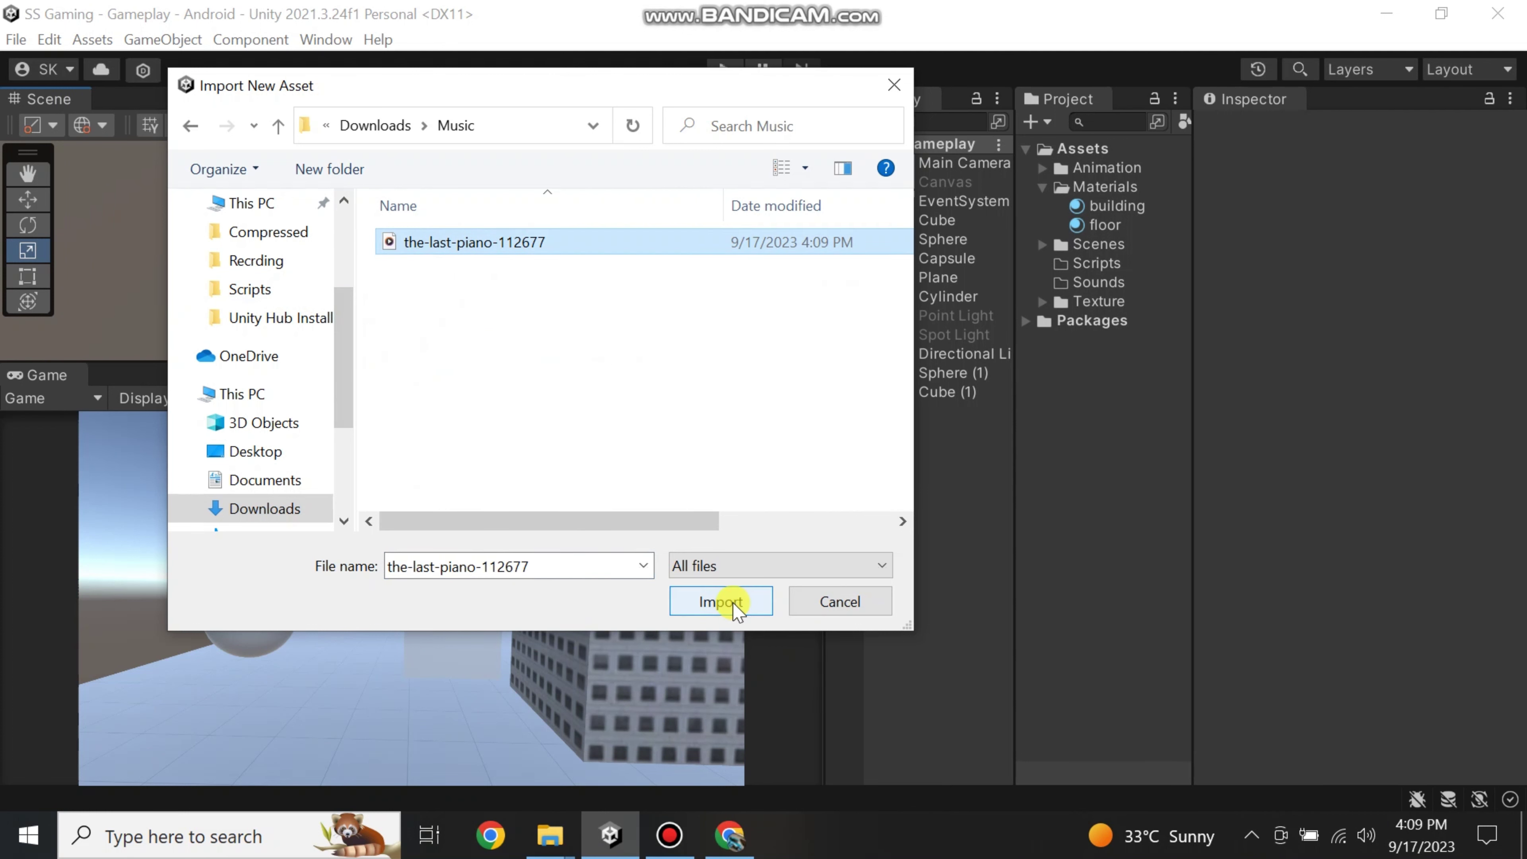
pyautogui.click(721, 602)
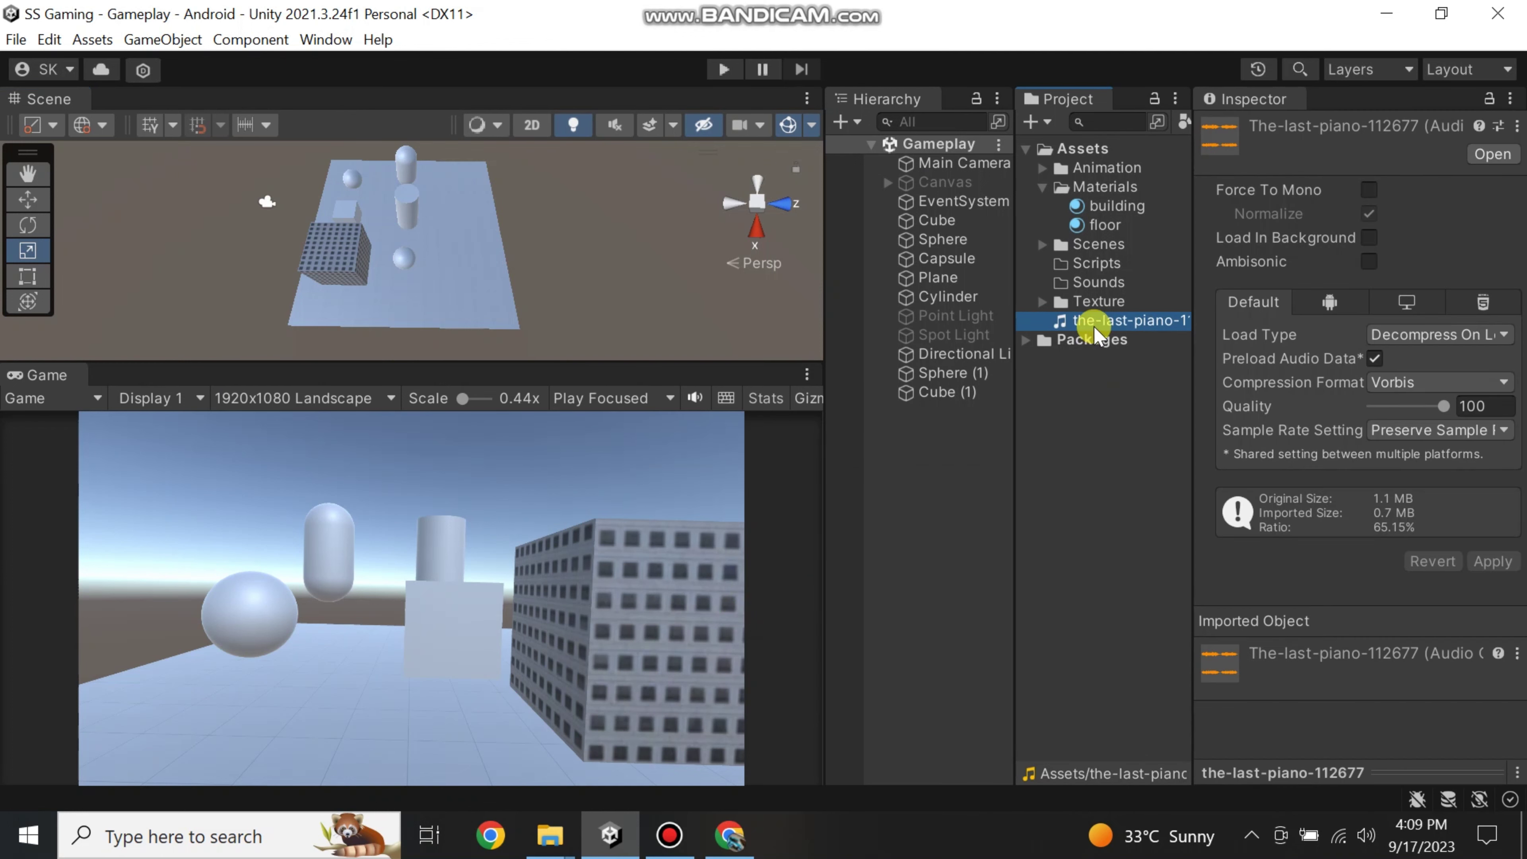
# - Move the imported piano clip into the Sounds folder and collapse the Materials and Sounds folders
pyautogui.moveTo(1082, 313); pyautogui.dragTo(1089, 283)
pyautogui.click(1042, 283)
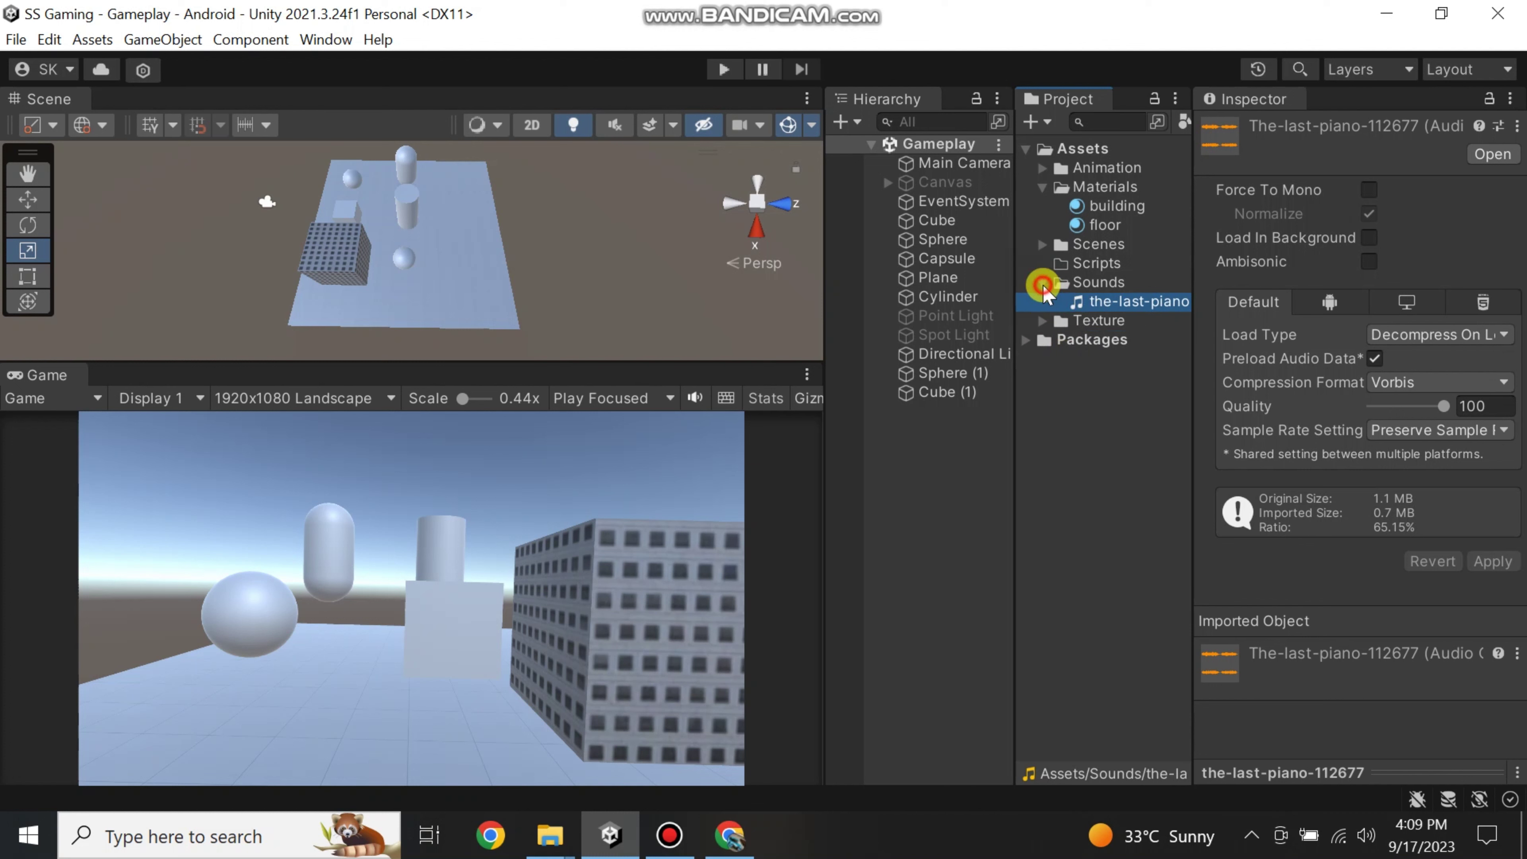
pyautogui.click(1043, 283)
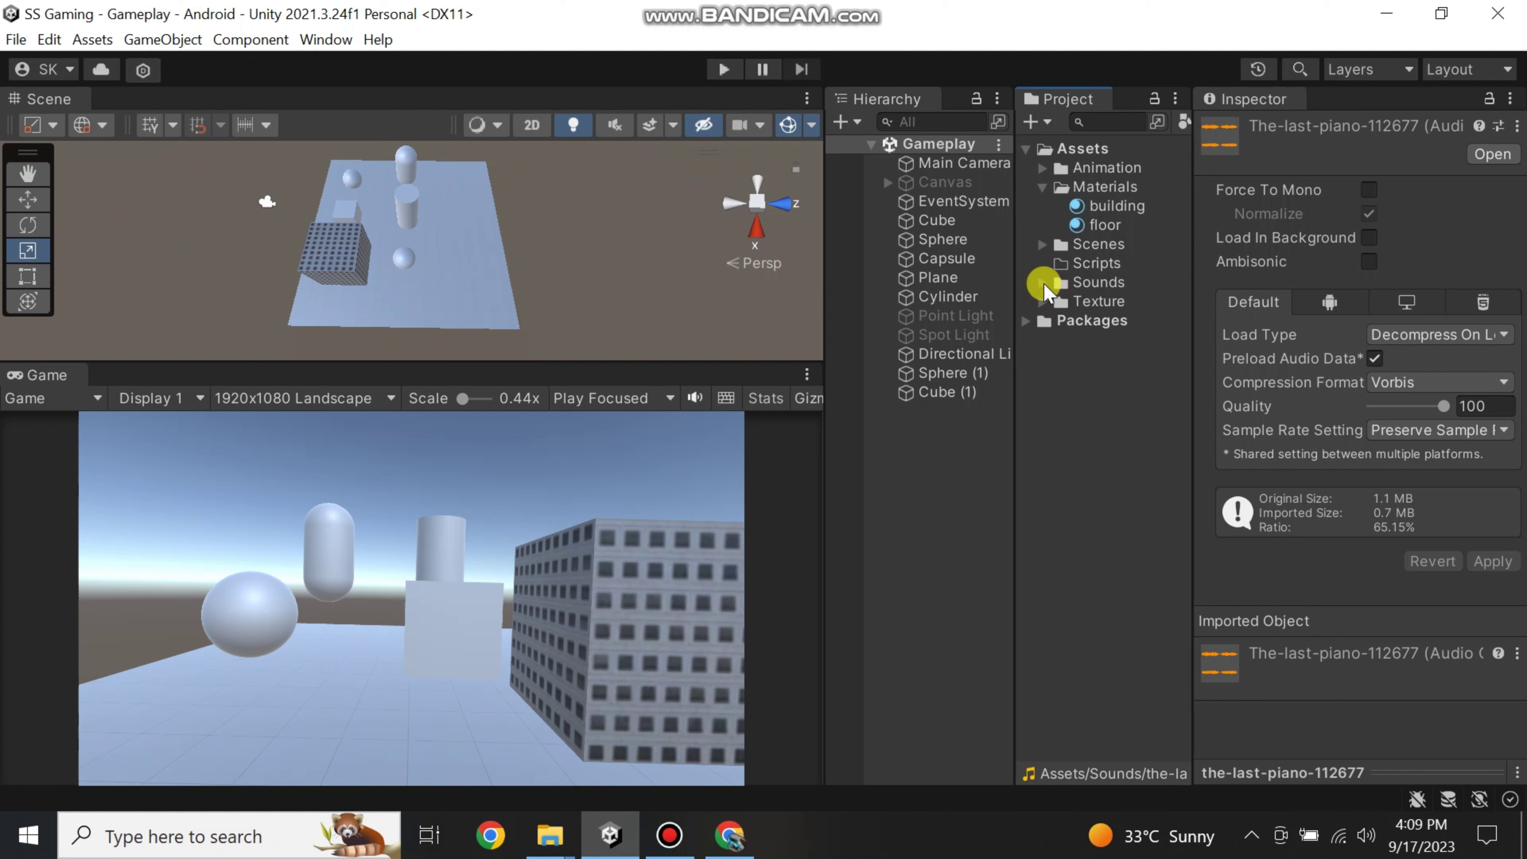
pyautogui.click(1043, 187)
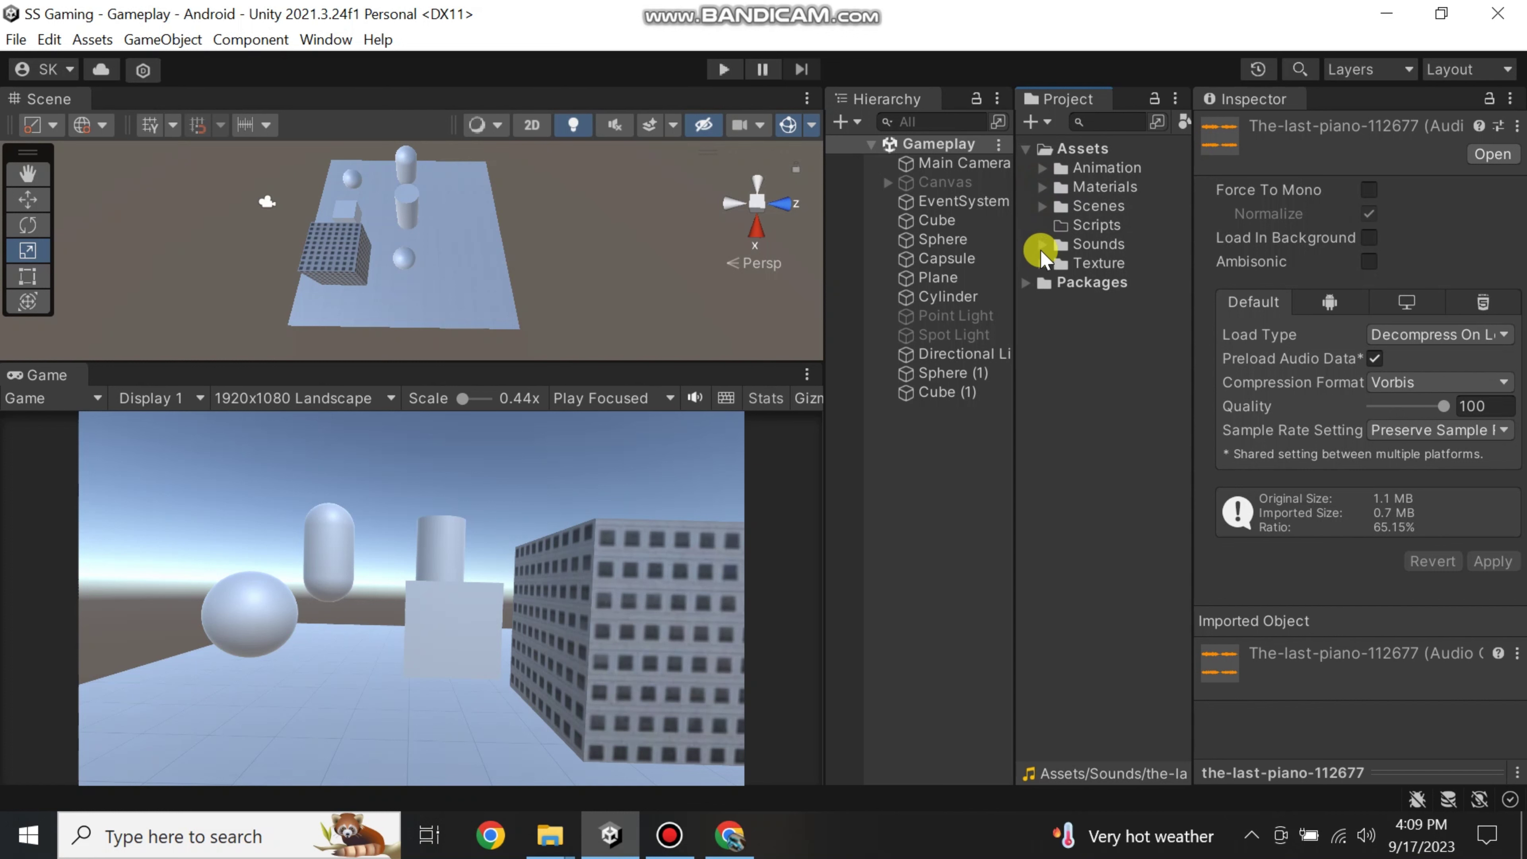
pyautogui.click(1040, 251)
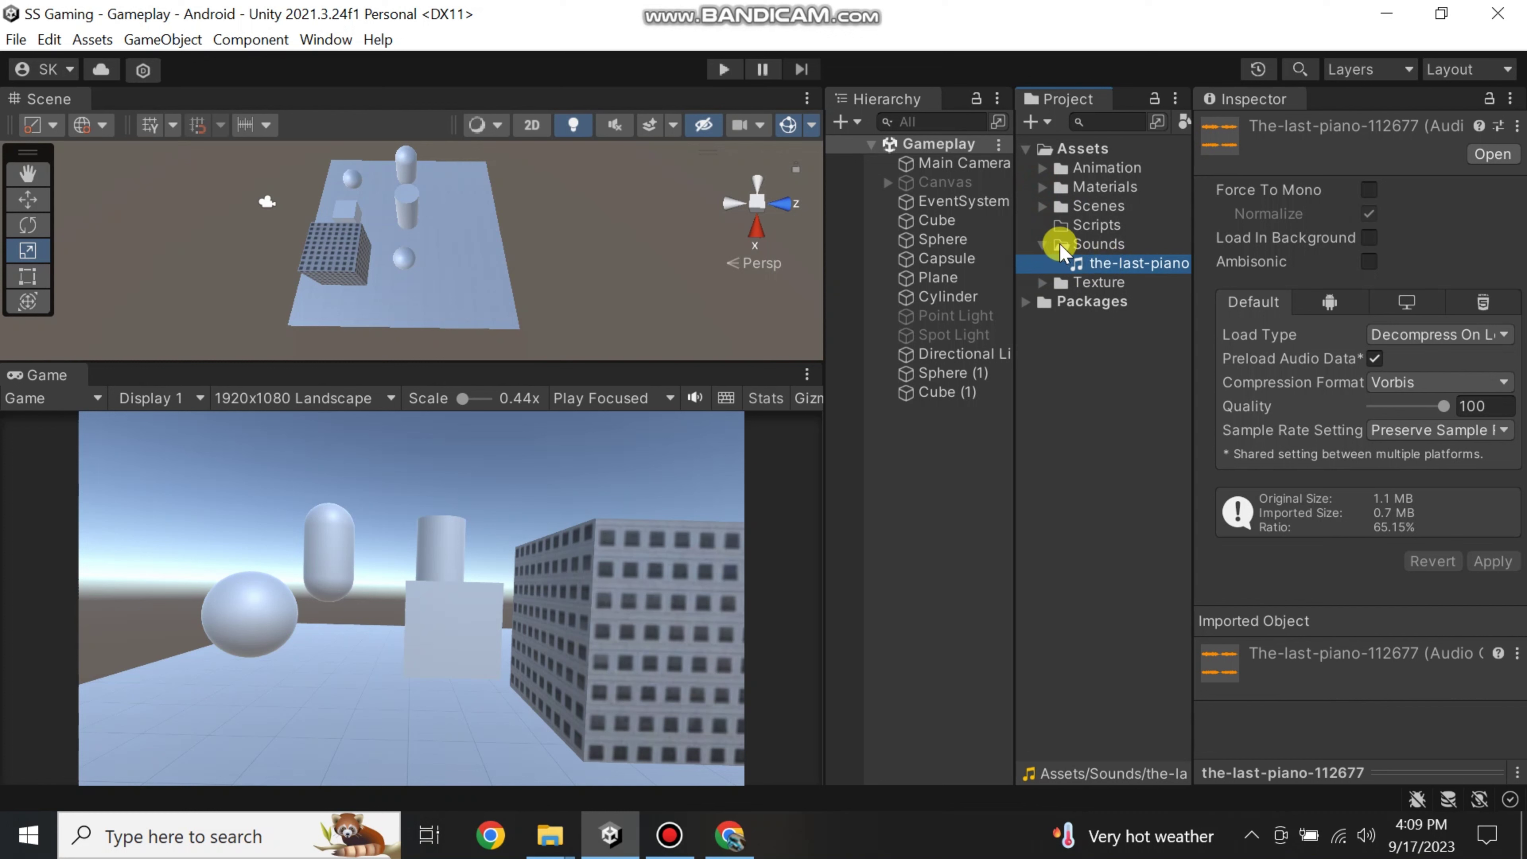
pyautogui.click(1040, 245)
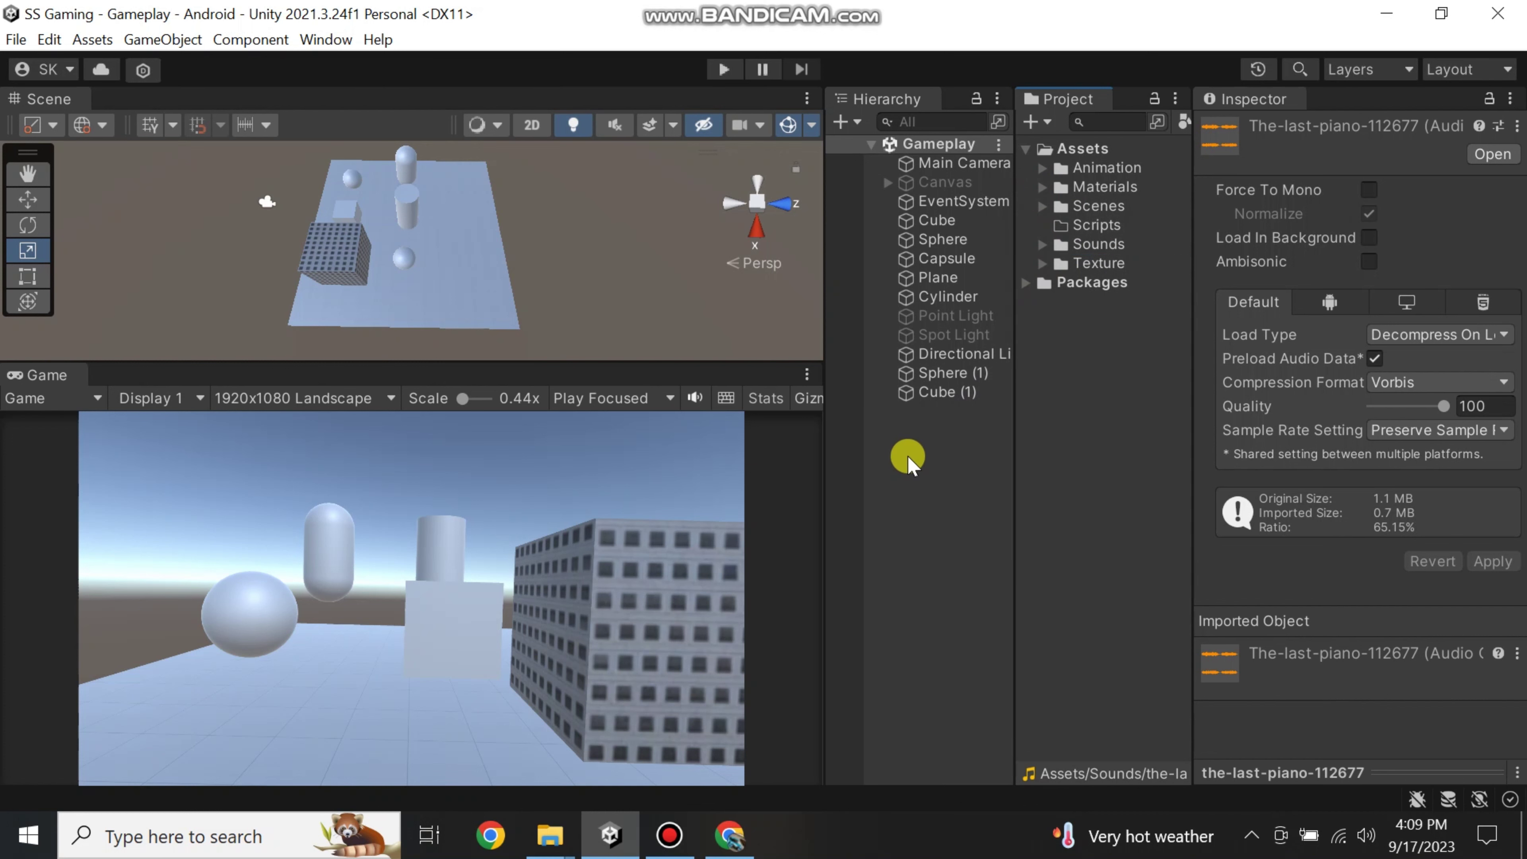
# - Widen the Hierarchy and create an empty object named Sound at the scene's root level
pyautogui.moveTo(1013, 450); pyautogui.dragTo(1044, 451)
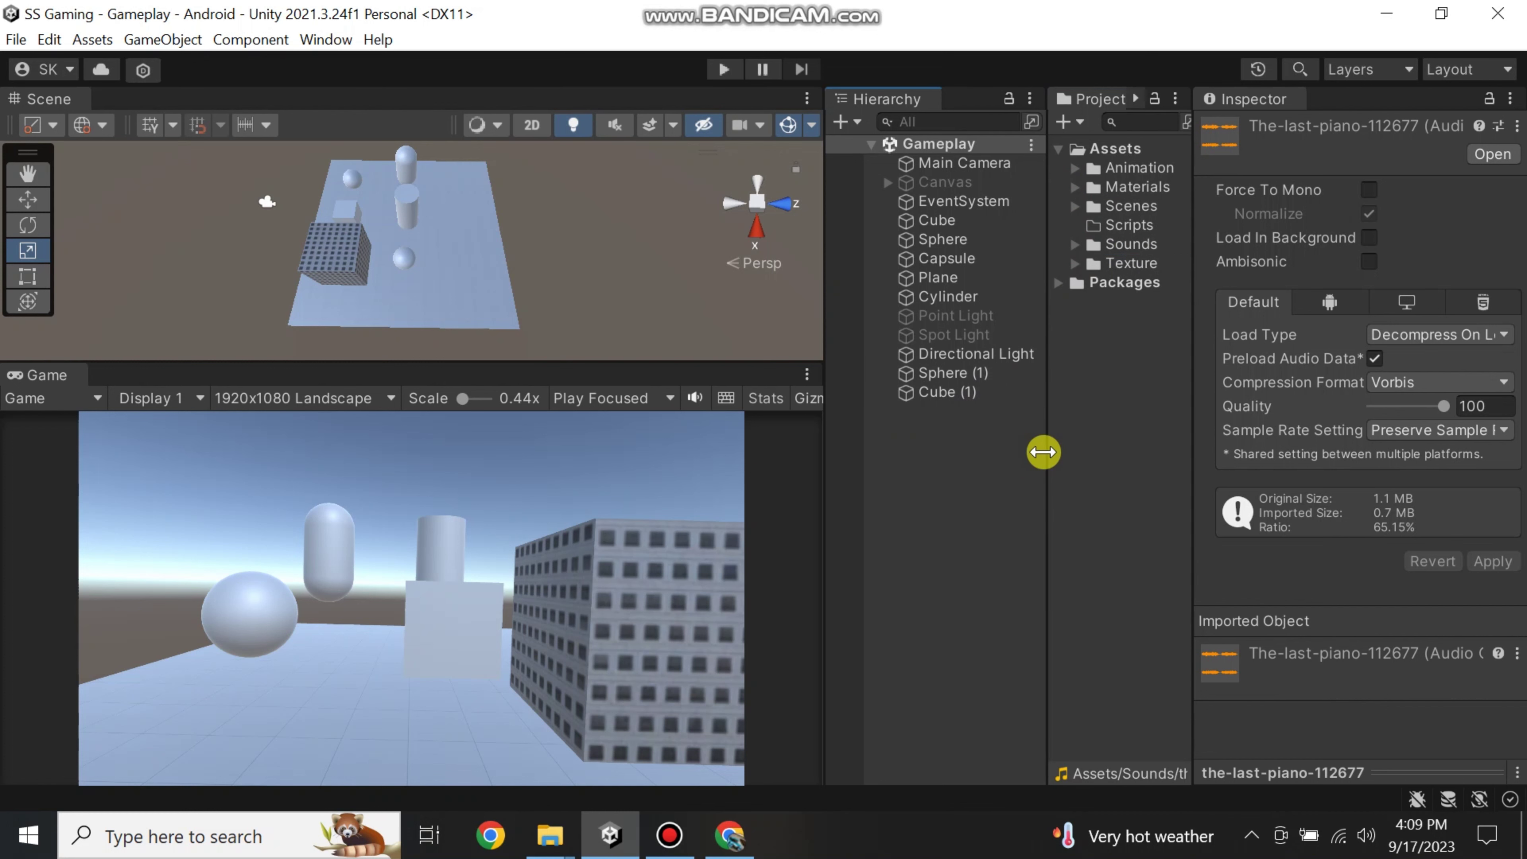
pyautogui.click(1176, 477)
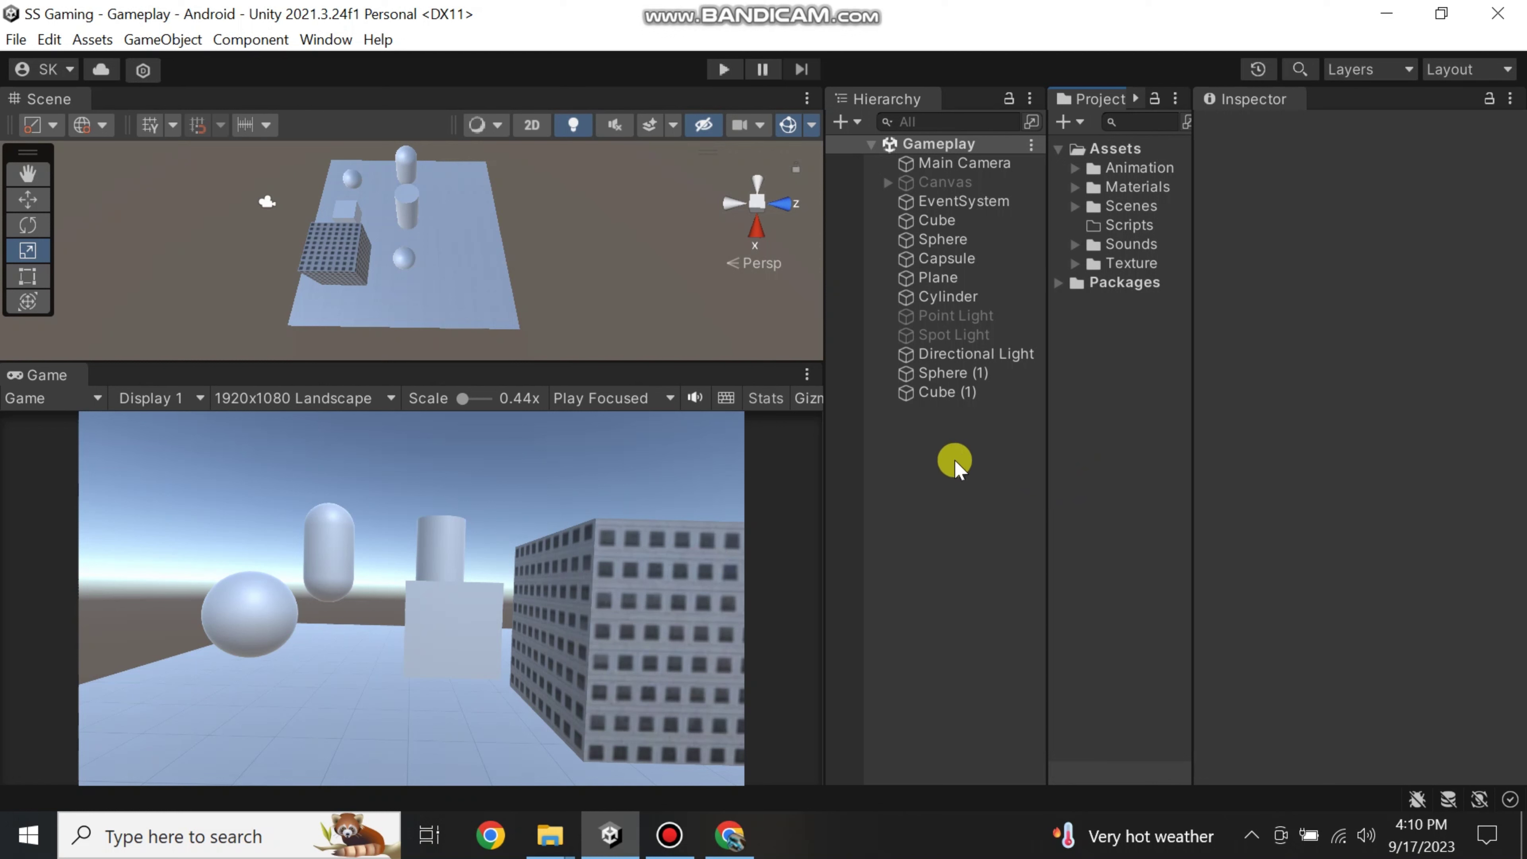
pyautogui.rightClick(921, 414)
pyautogui.click(921, 414)
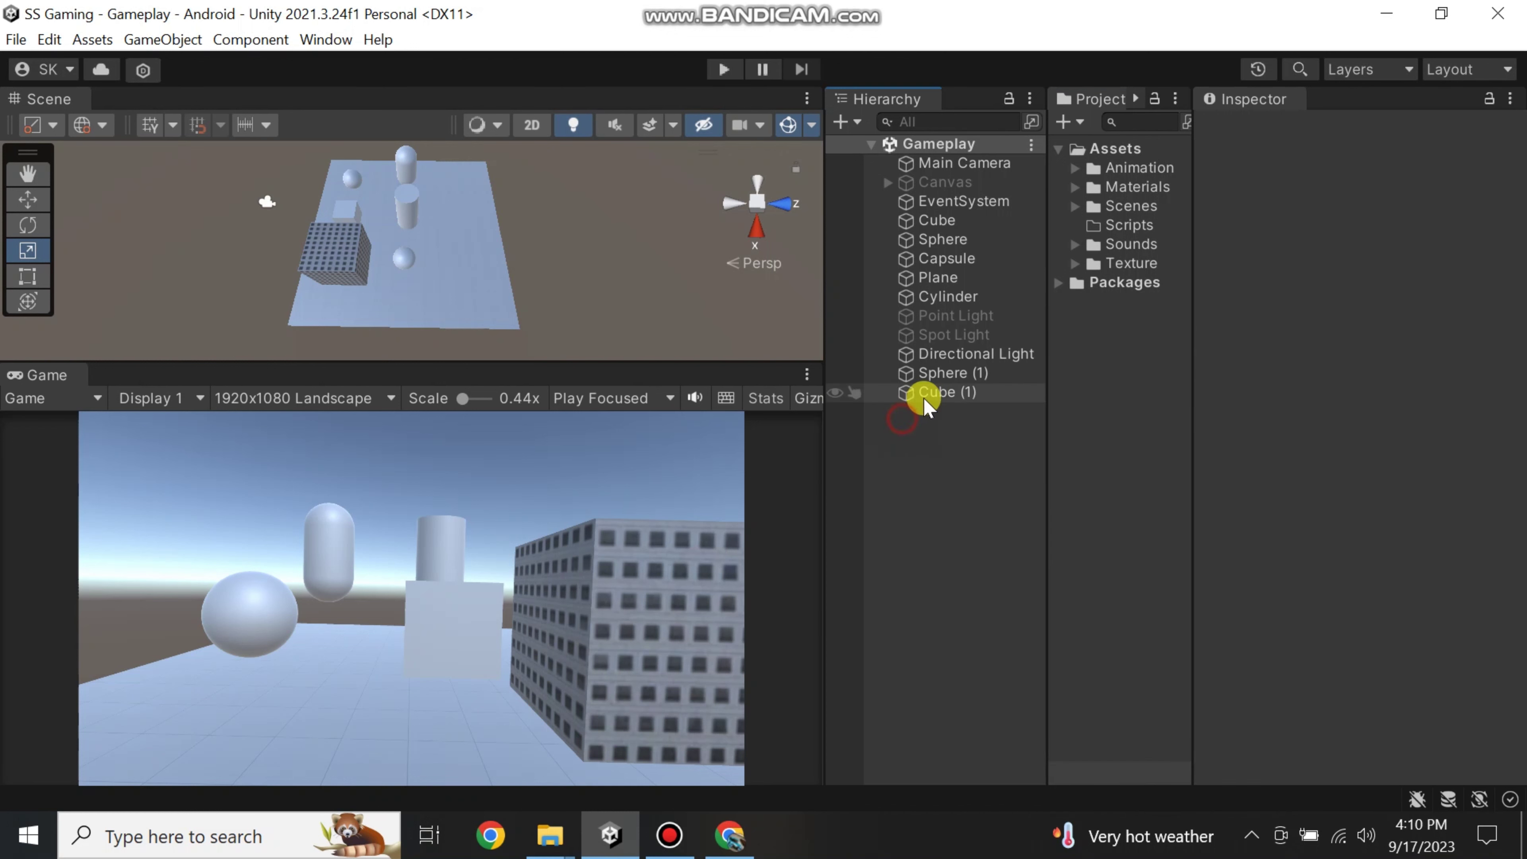
pyautogui.click(929, 392)
pyautogui.click(974, 466)
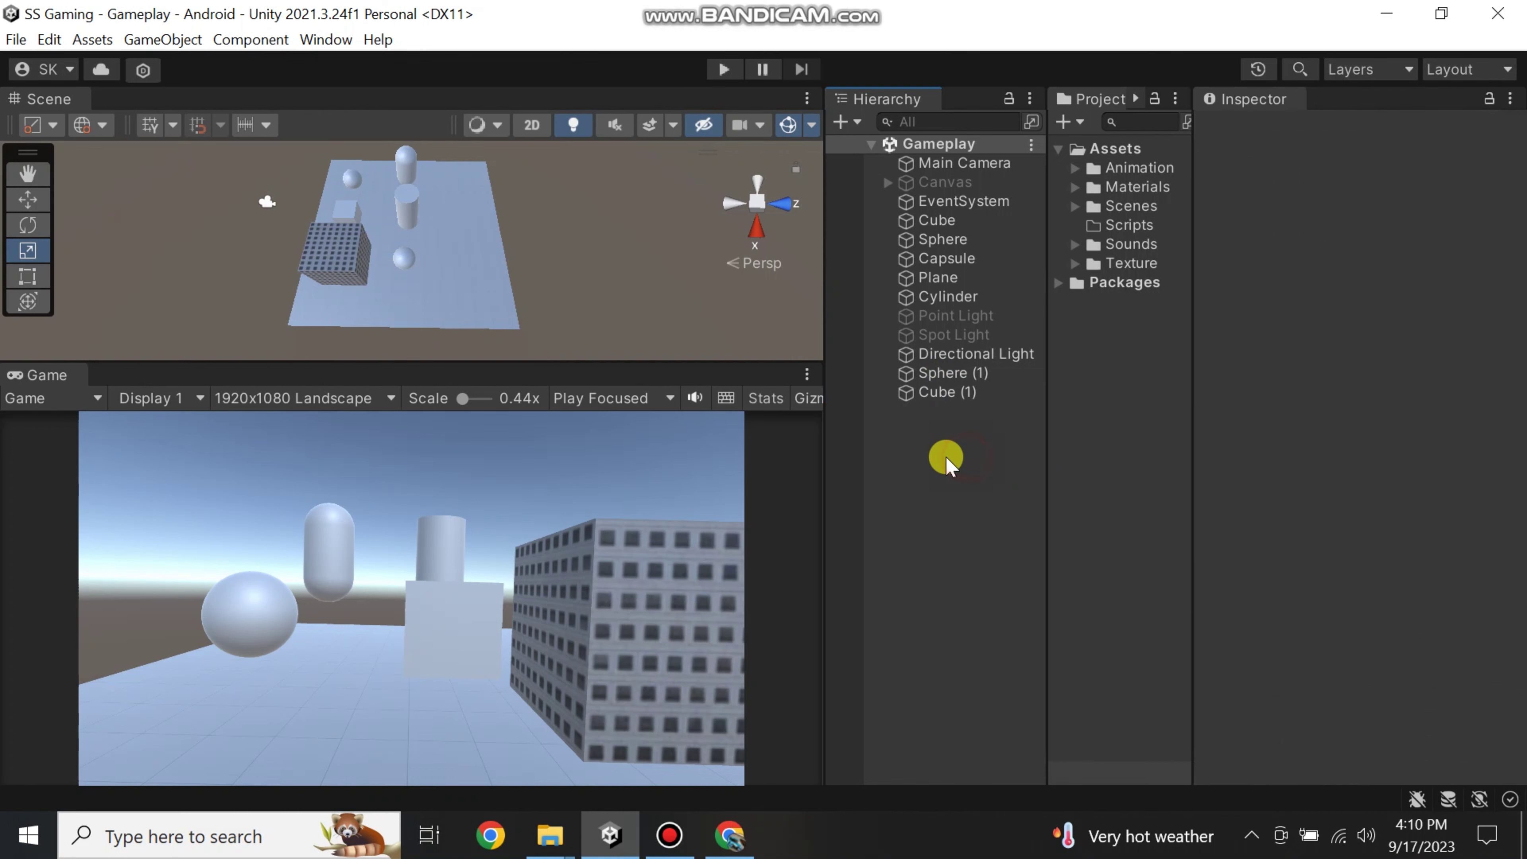
pyautogui.rightClick(923, 448)
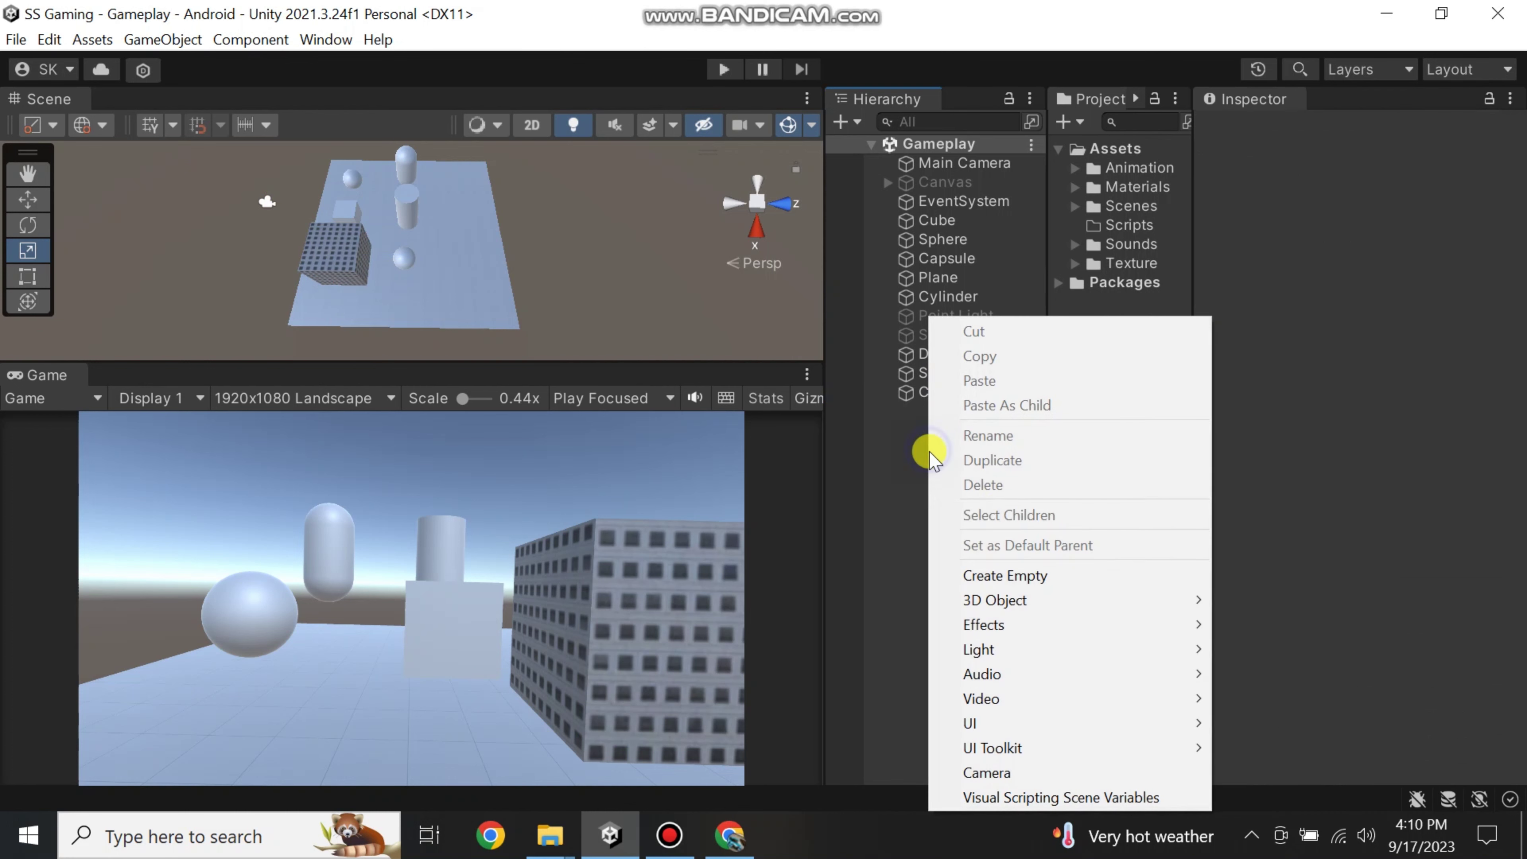
pyautogui.click(999, 575)
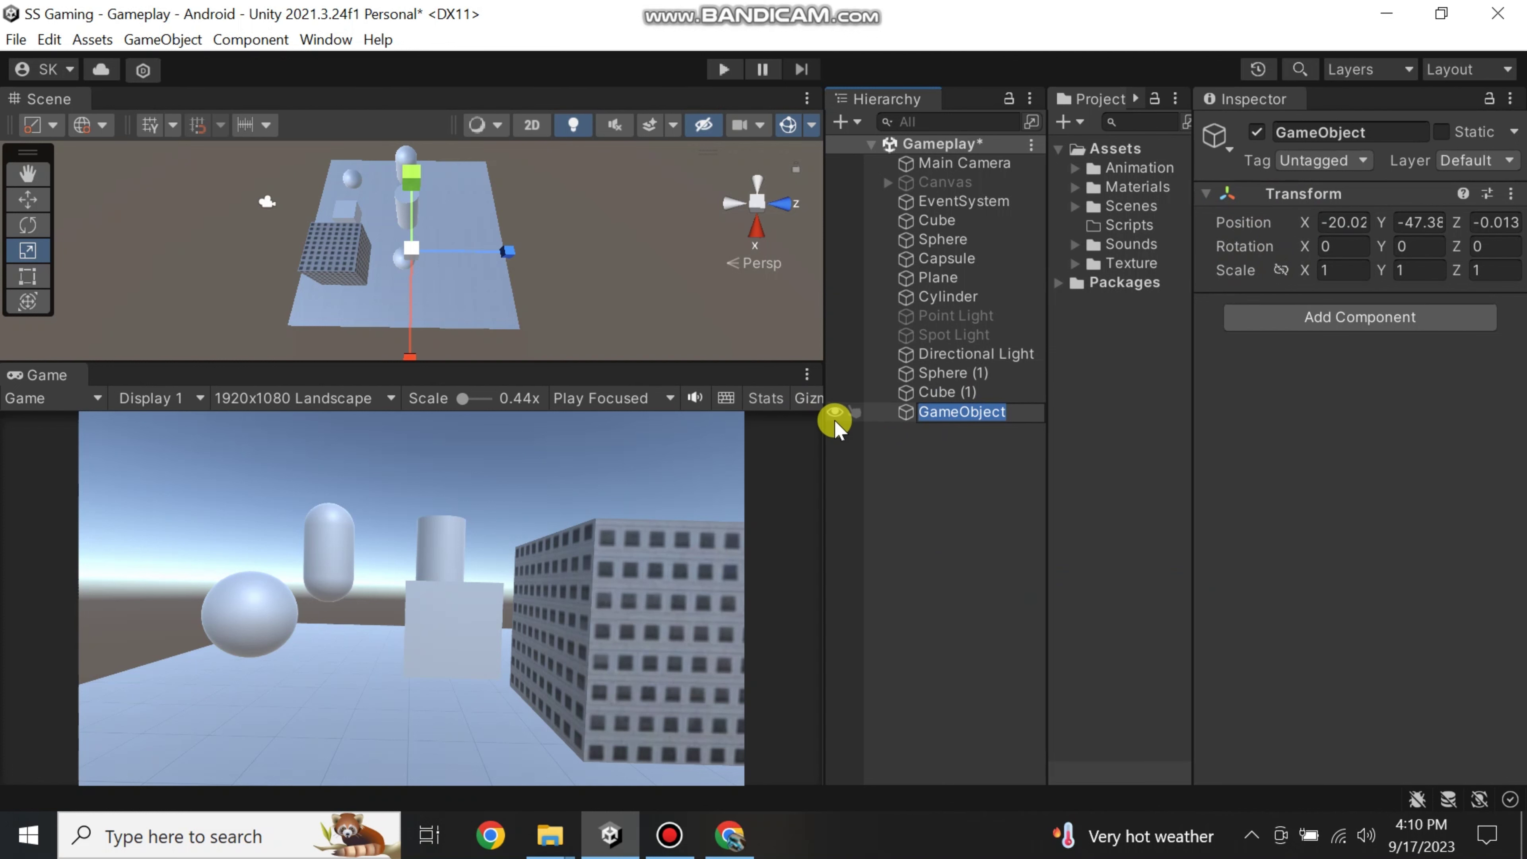
pyautogui.write('A')
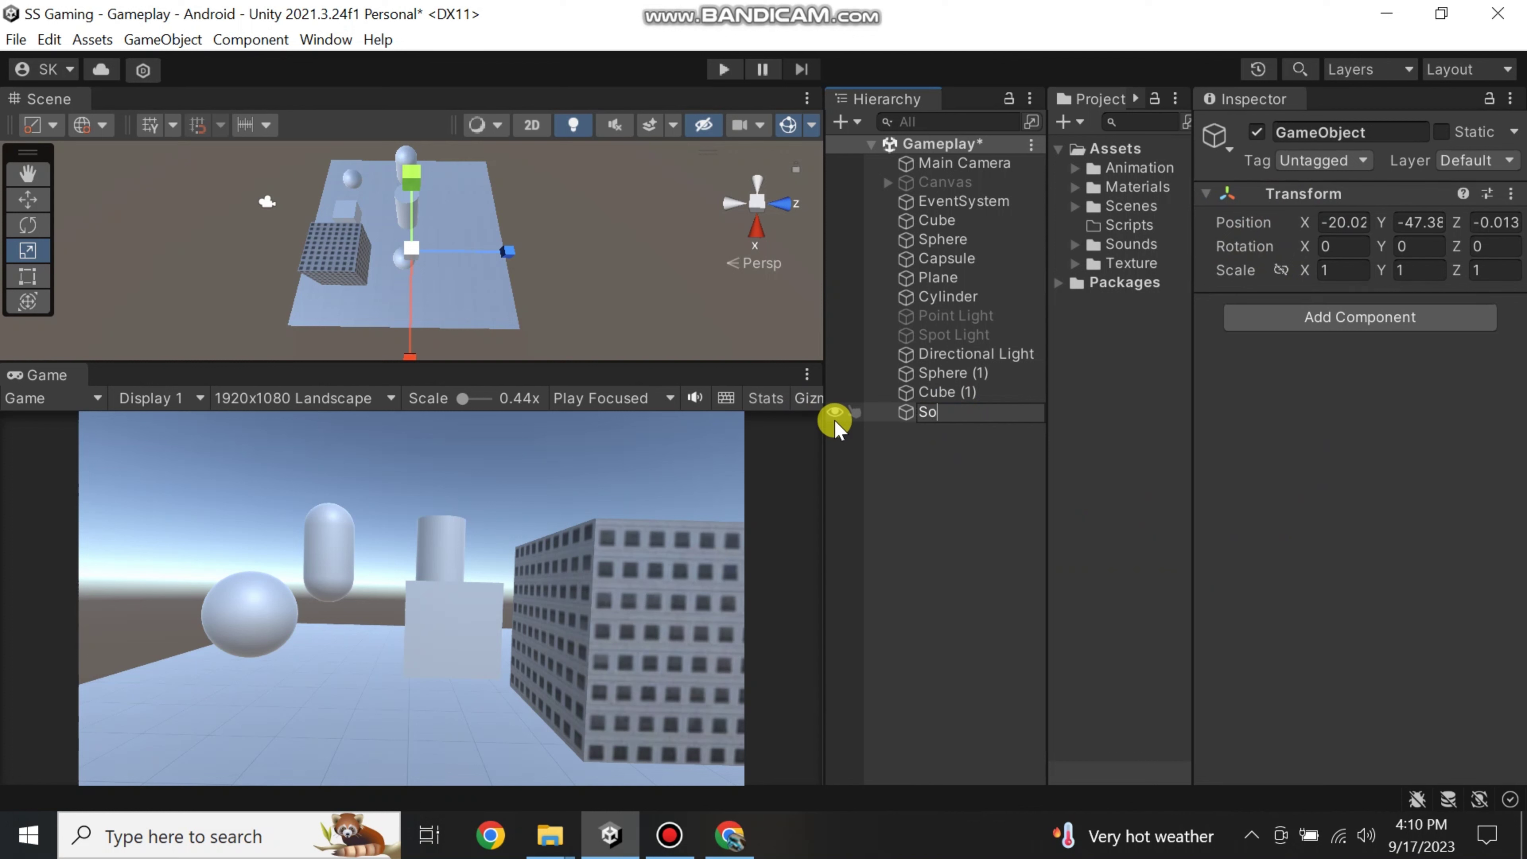
pyautogui.press('Return')
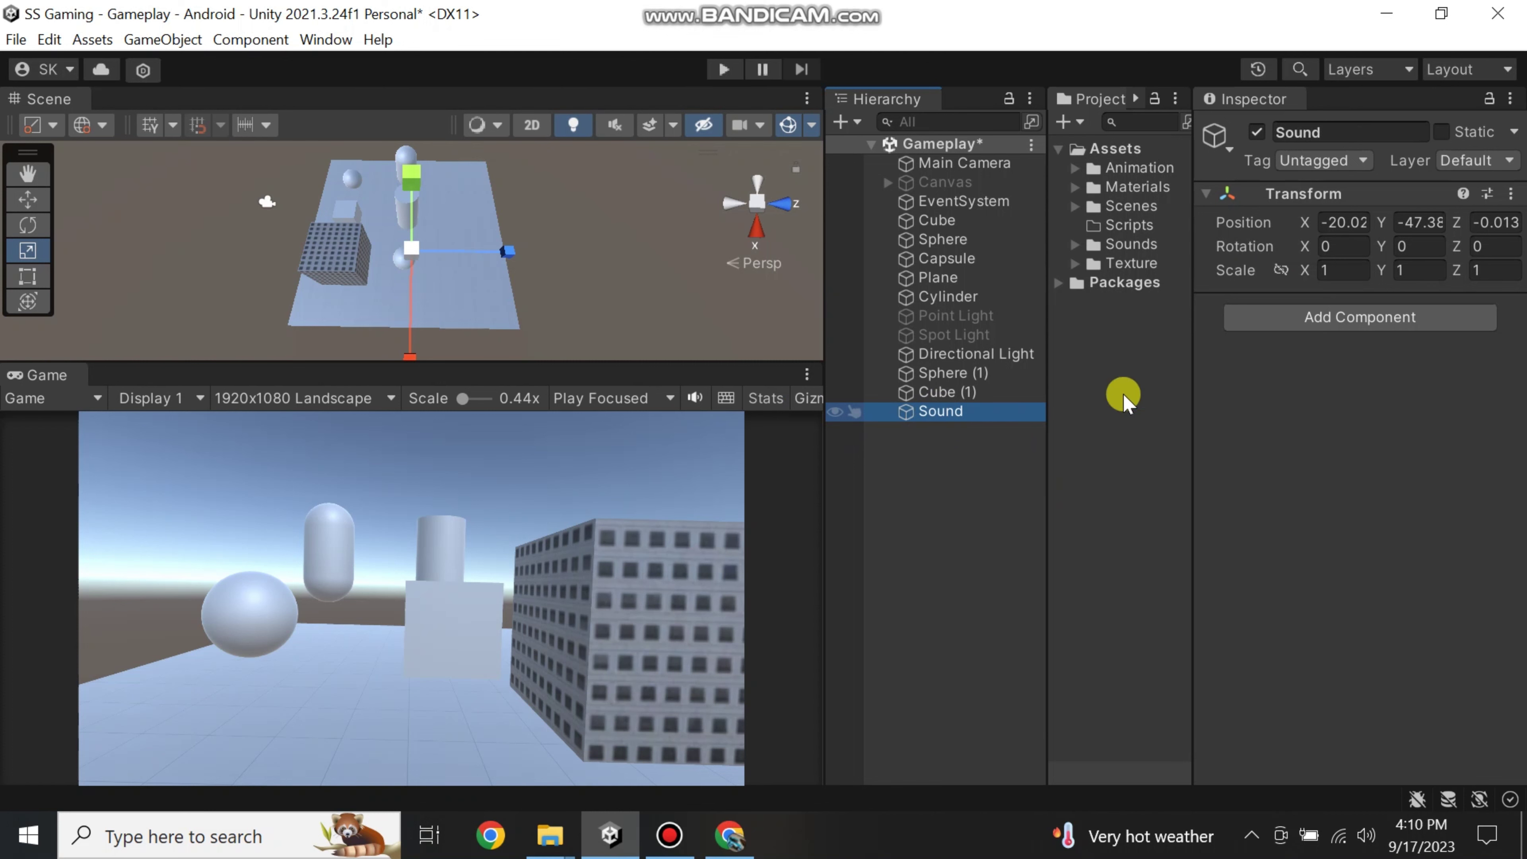
# - Add an Audio Source component to the Sound object and widen the Inspector
pyautogui.click(1311, 325)
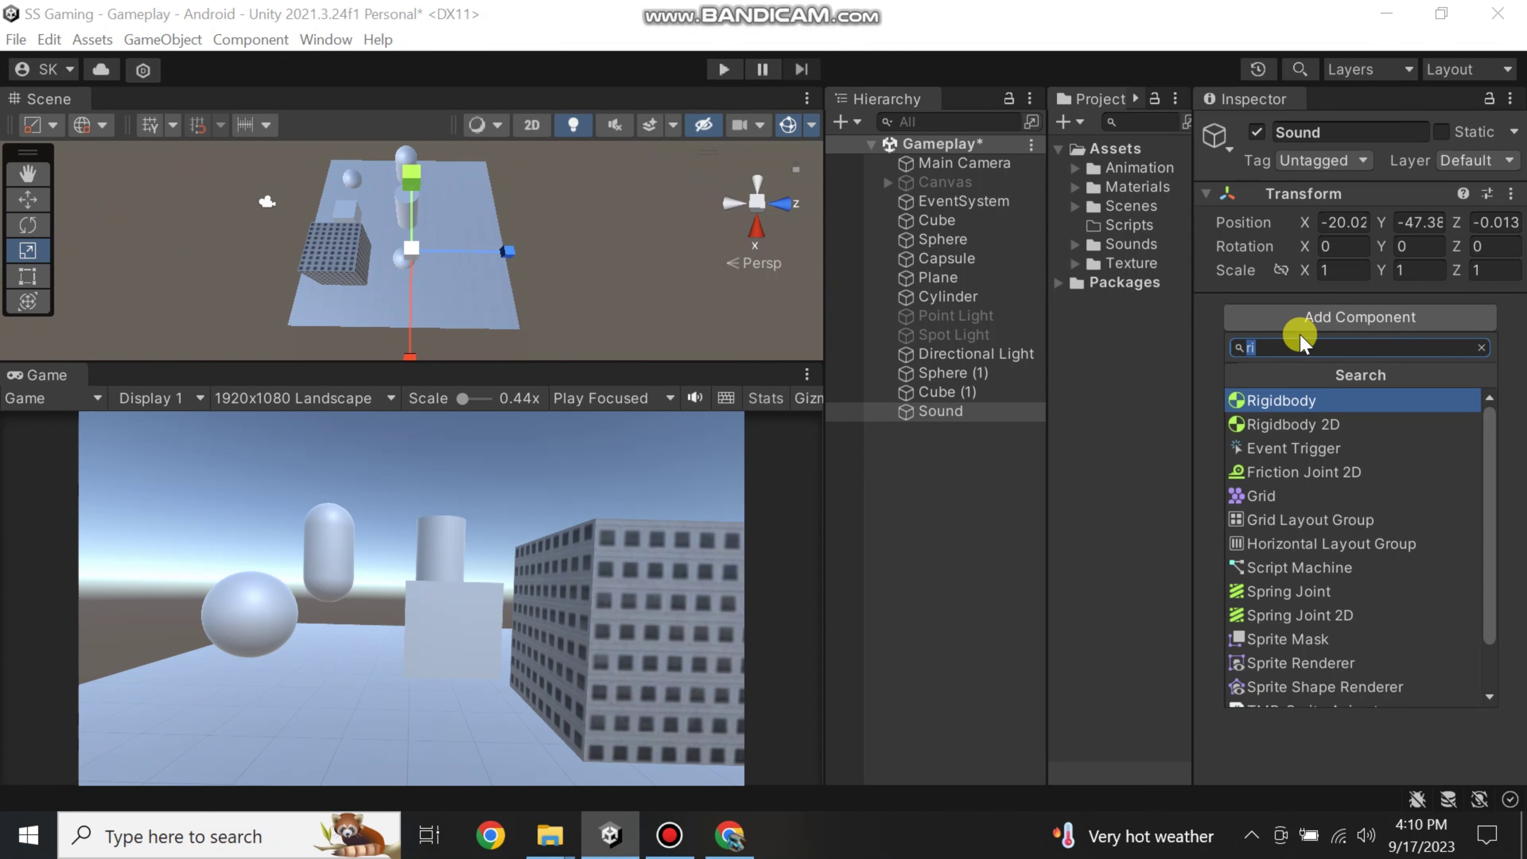
pyautogui.write('audio')
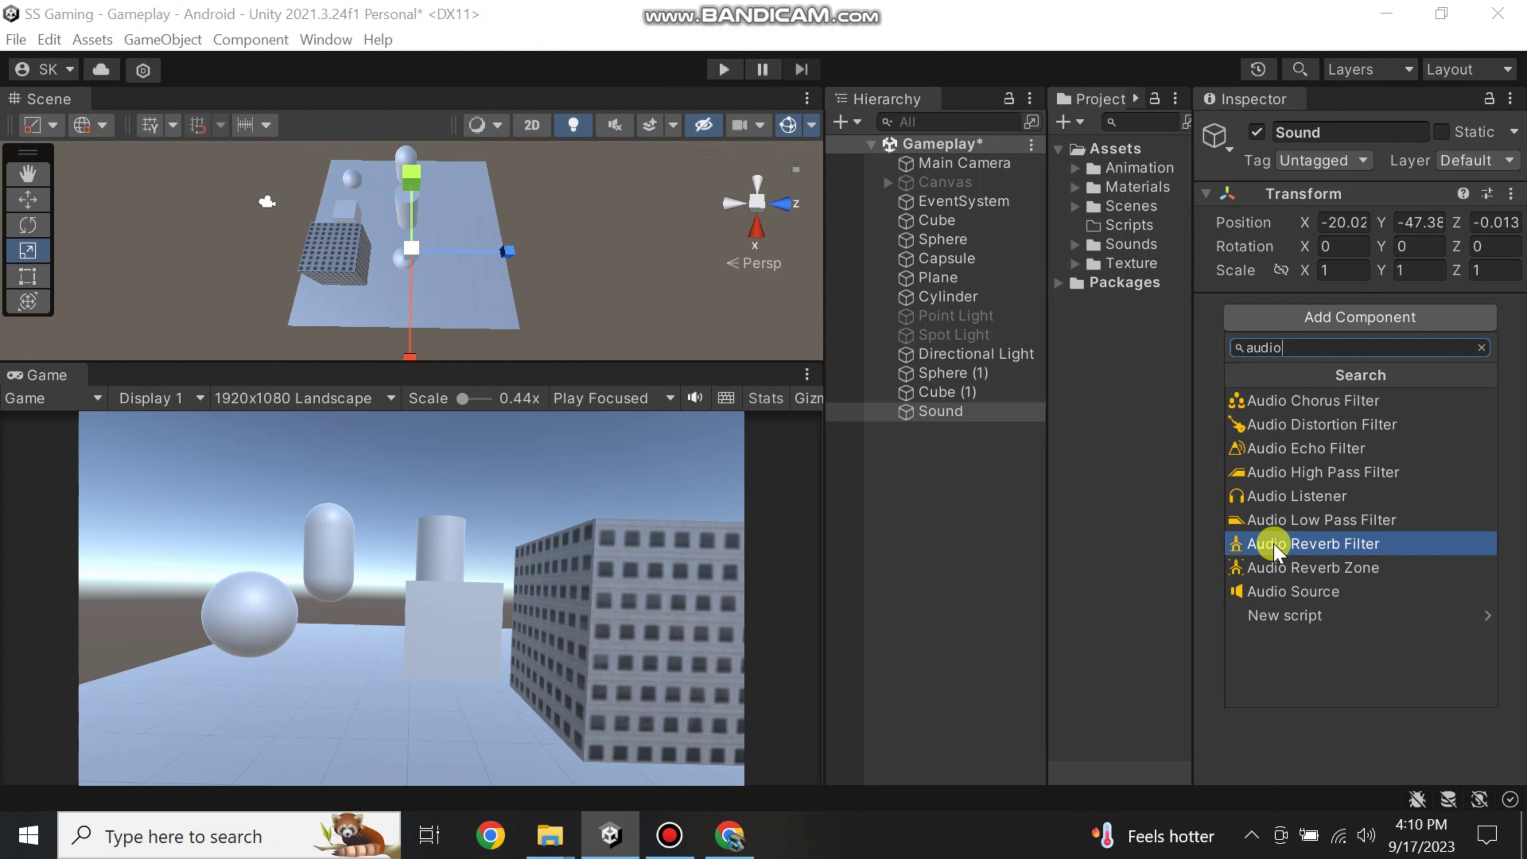
pyautogui.click(1289, 593)
pyautogui.moveTo(1193, 447); pyautogui.dragTo(1155, 454)
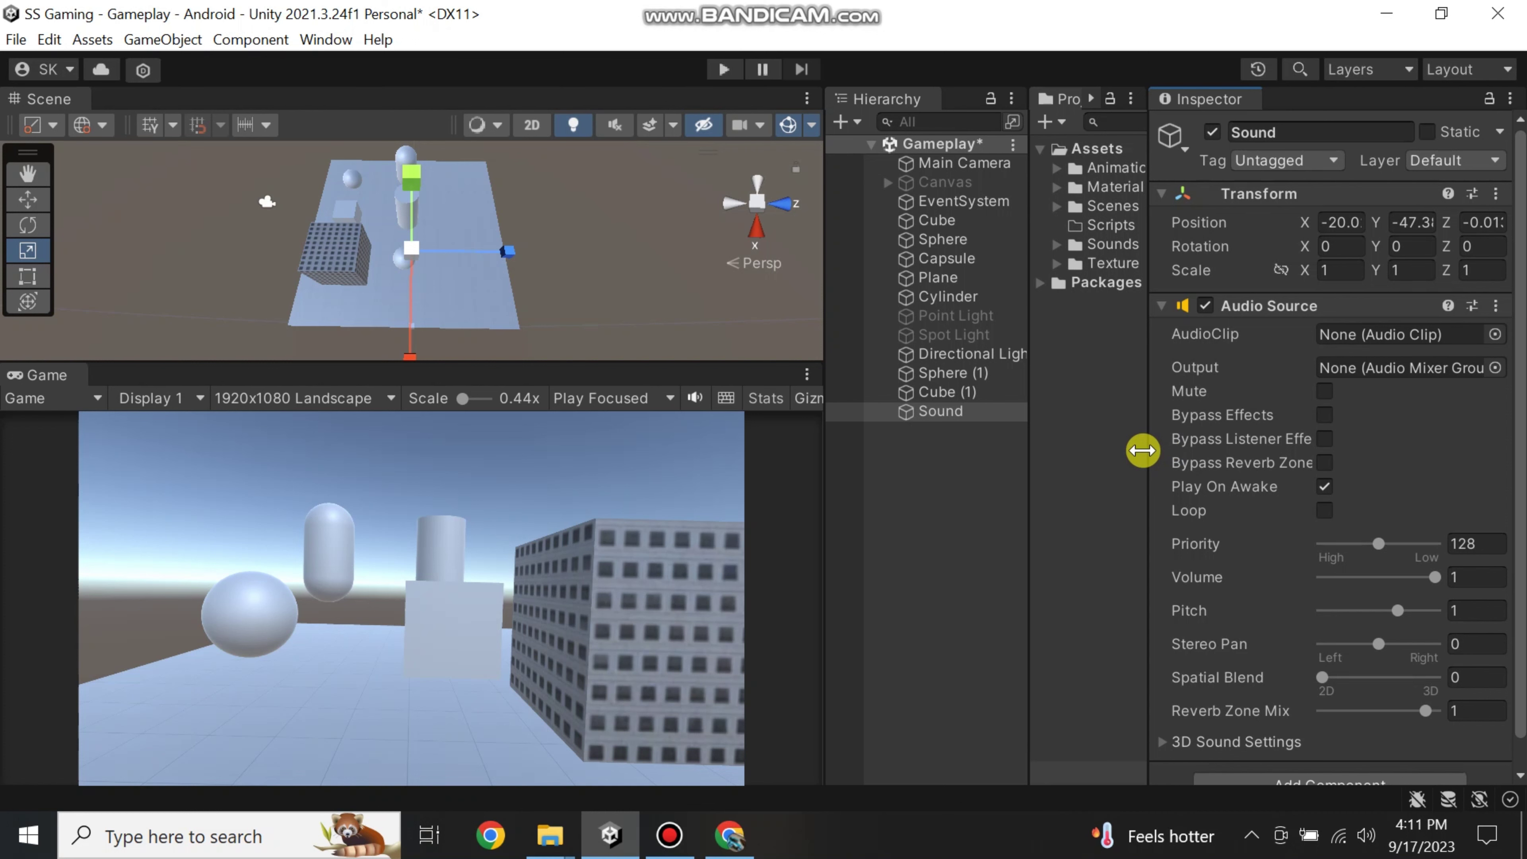
pyautogui.moveTo(1143, 450); pyautogui.dragTo(1146, 448)
pyautogui.click(1019, 418)
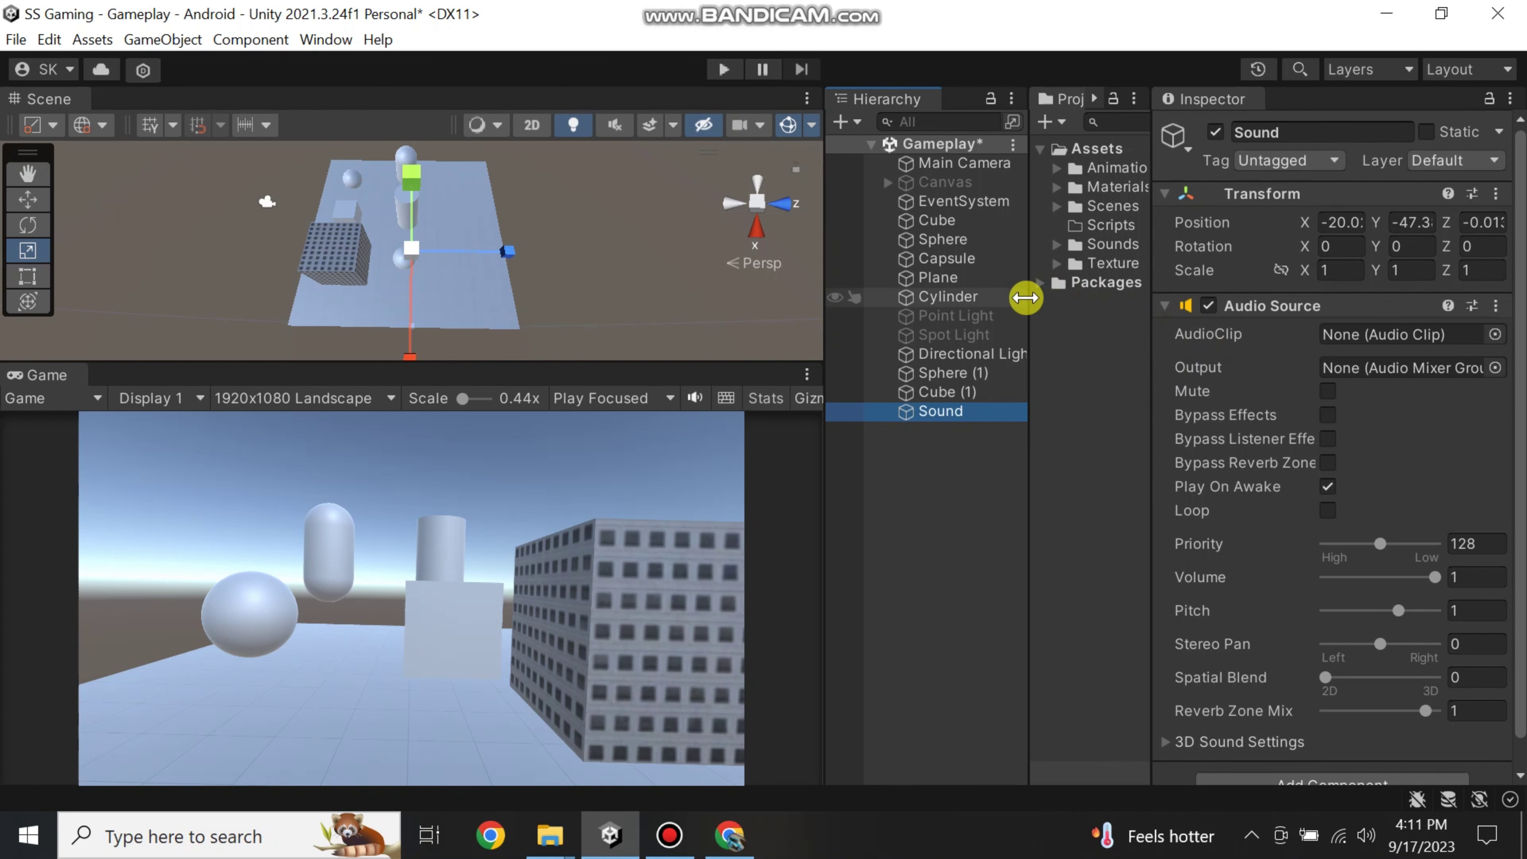
# - Assign the-last-piano clip from the Sounds folder as the Audio Source's AudioClip and review its playback settings
pyautogui.moveTo(1028, 296); pyautogui.dragTo(991, 300)
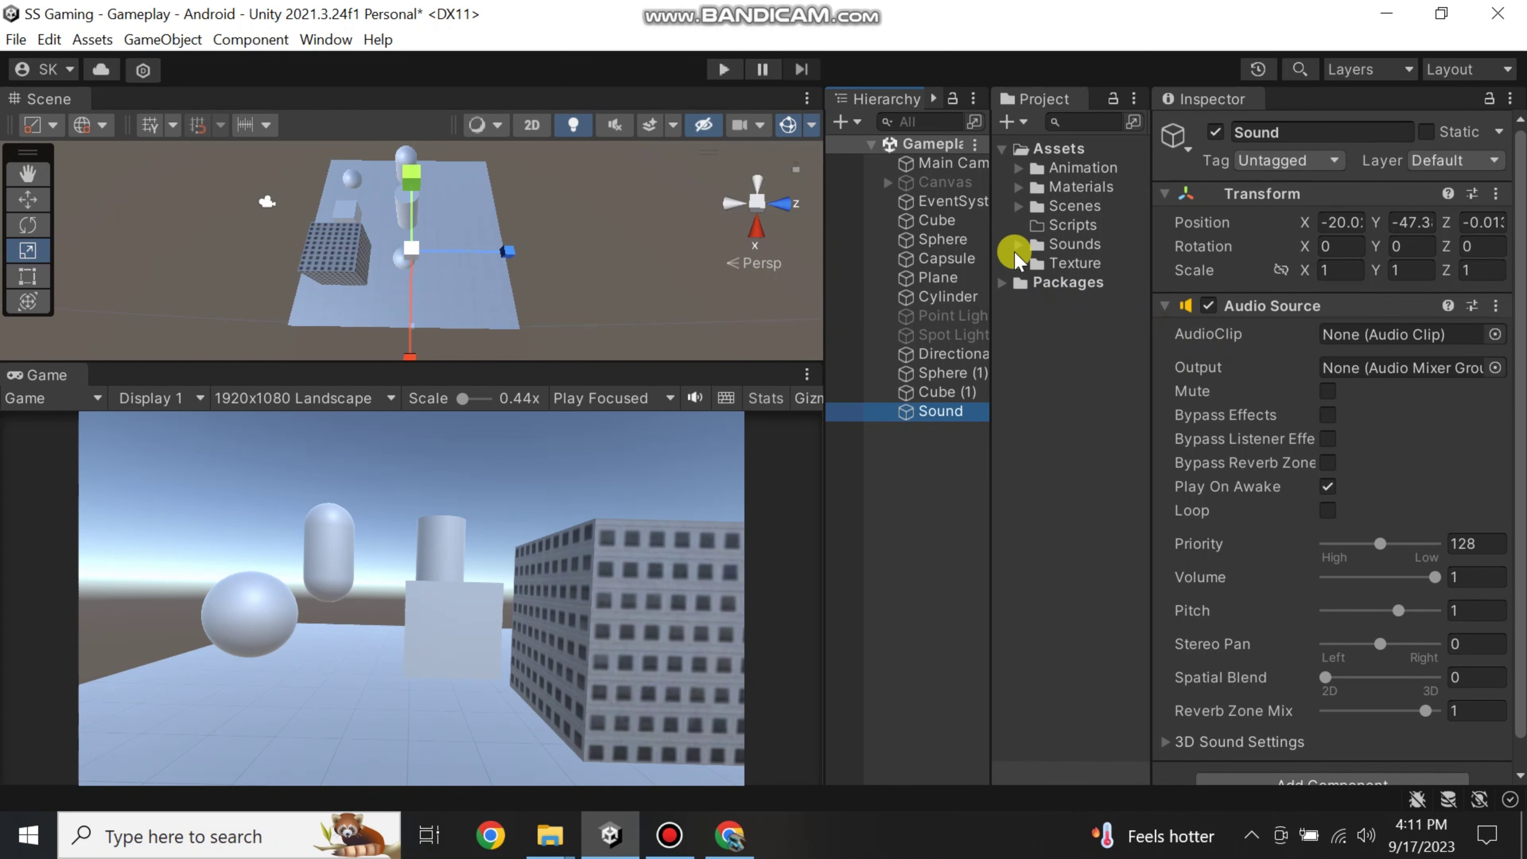
pyautogui.click(1018, 244)
pyautogui.moveTo(1060, 260); pyautogui.dragTo(1362, 343)
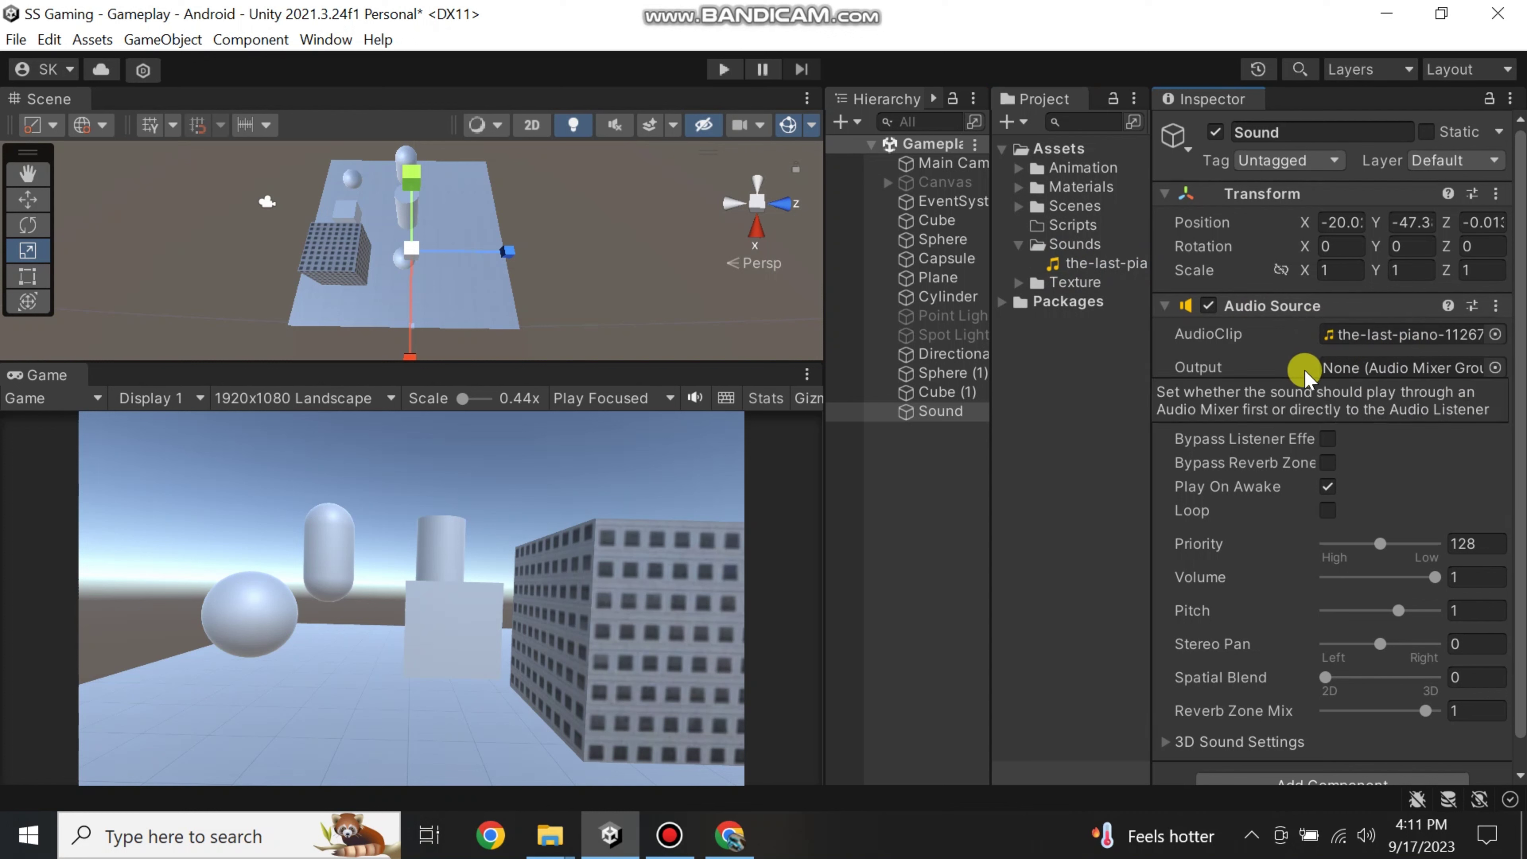
pyautogui.scroll(-1, 1307, 375)
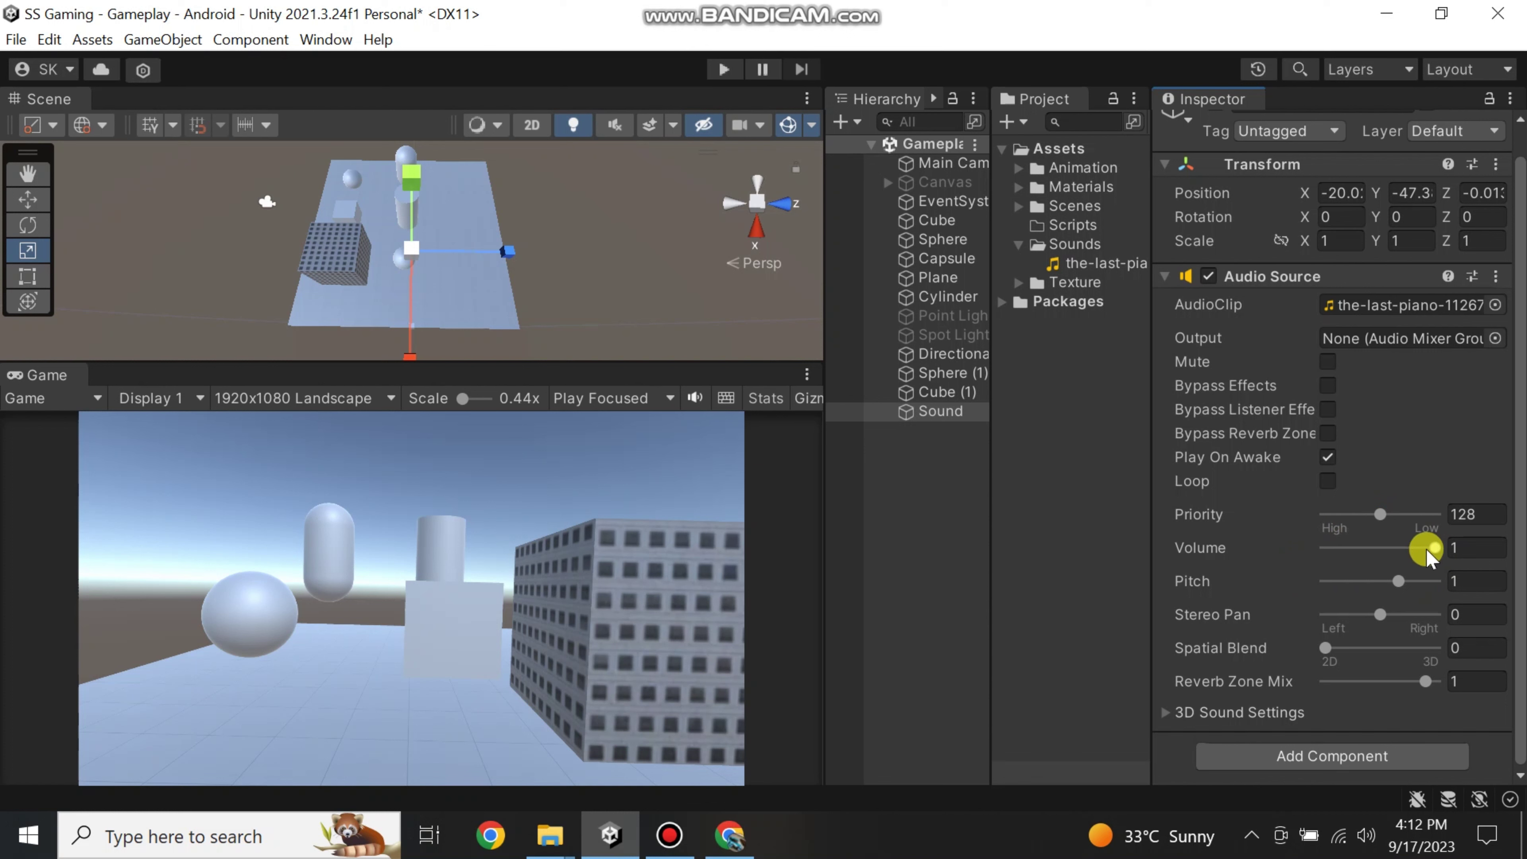
pyautogui.moveTo(1189, 584)
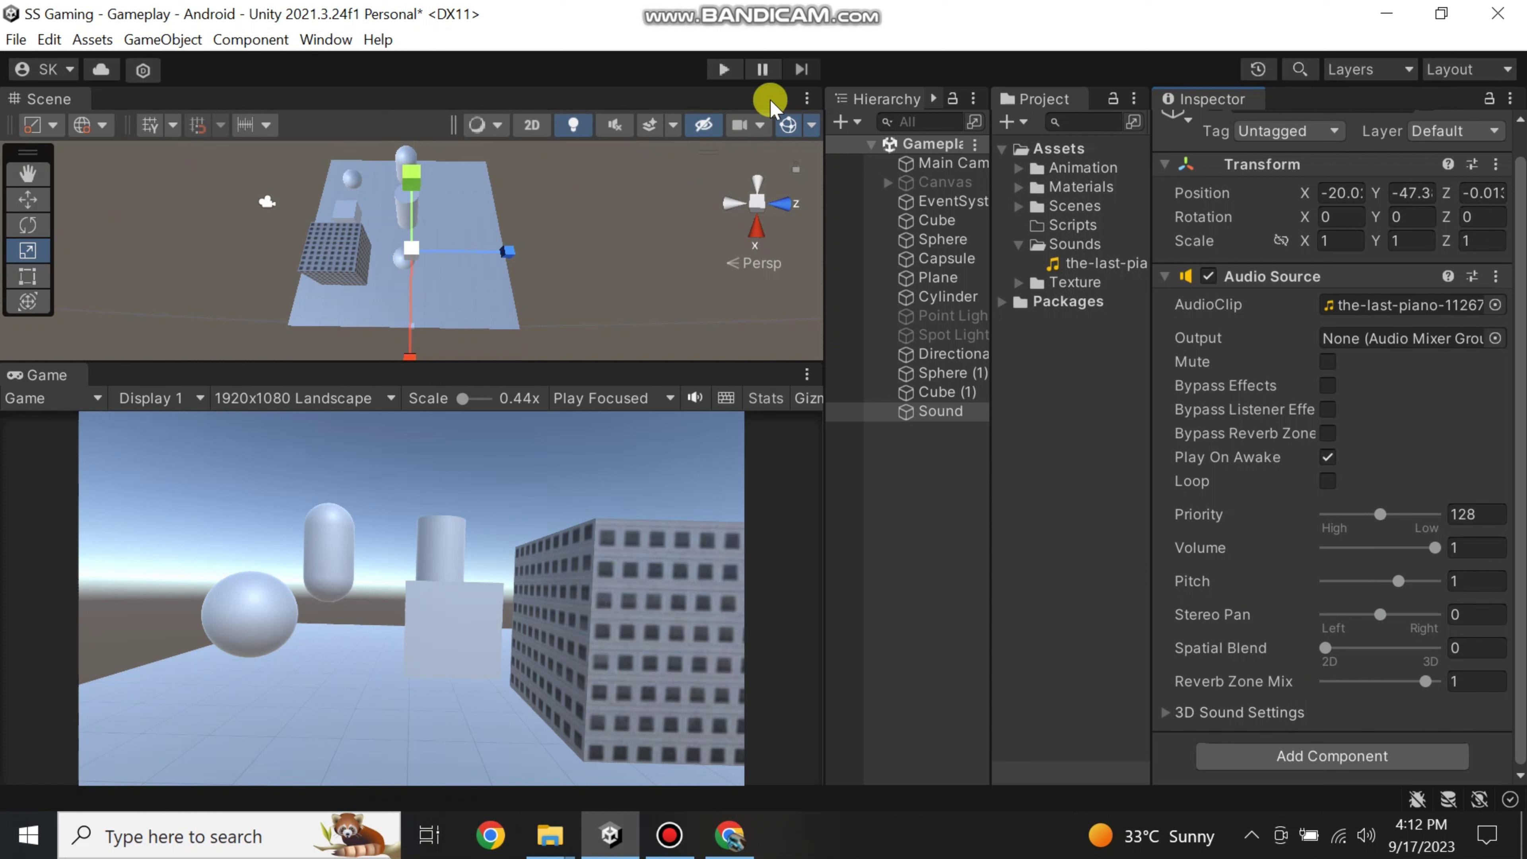
# - Play the scene to test the piano audio, enlarge the Scene view, collapse the Sounds folder and stop playback
pyautogui.click(724, 69)
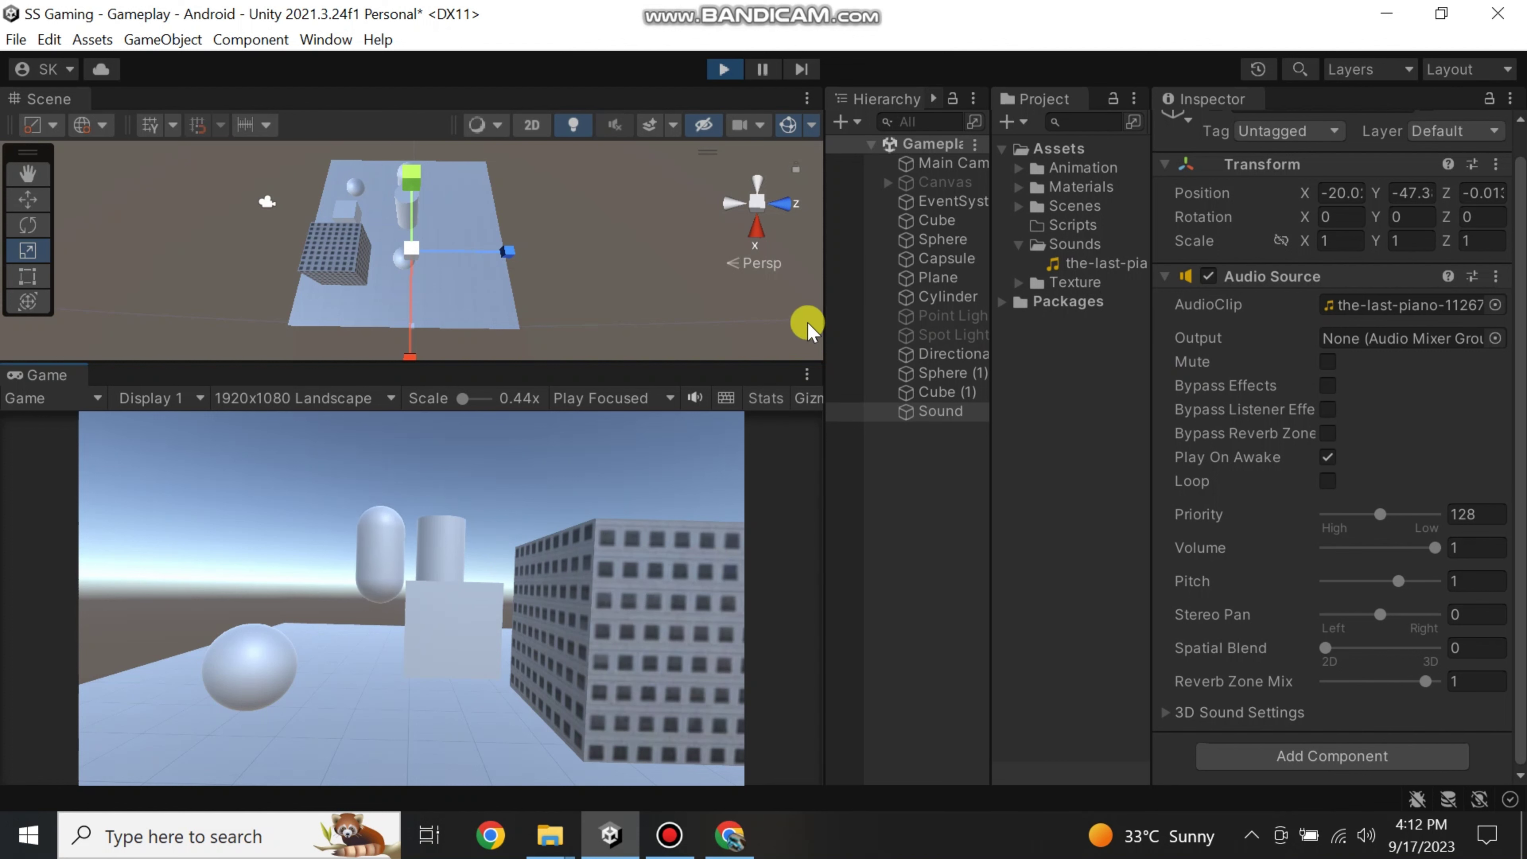
pyautogui.moveTo(686, 359); pyautogui.dragTo(679, 418)
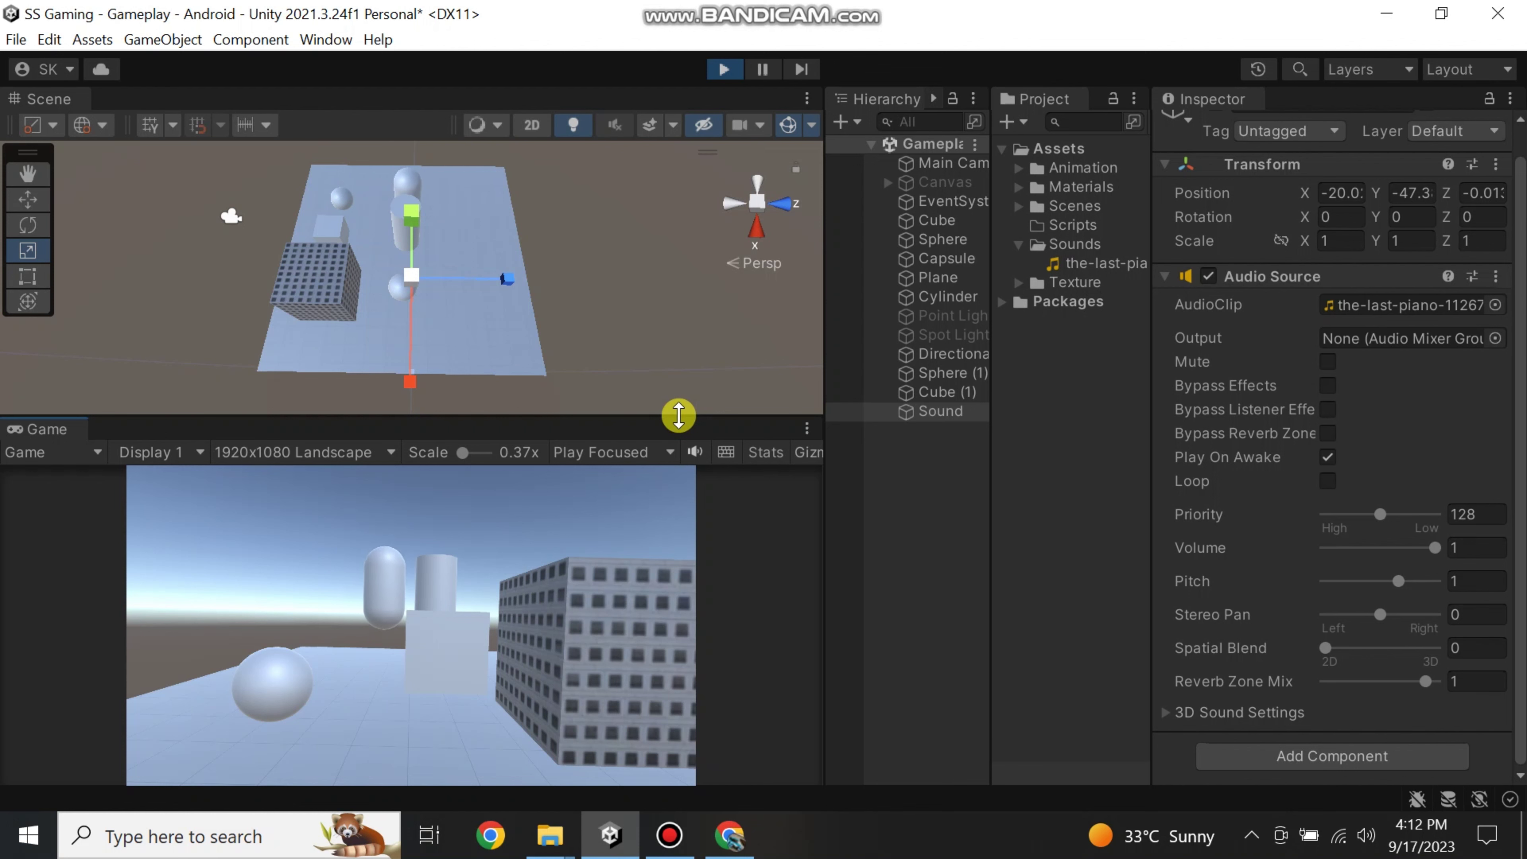
pyautogui.moveTo(678, 416); pyautogui.dragTo(681, 404)
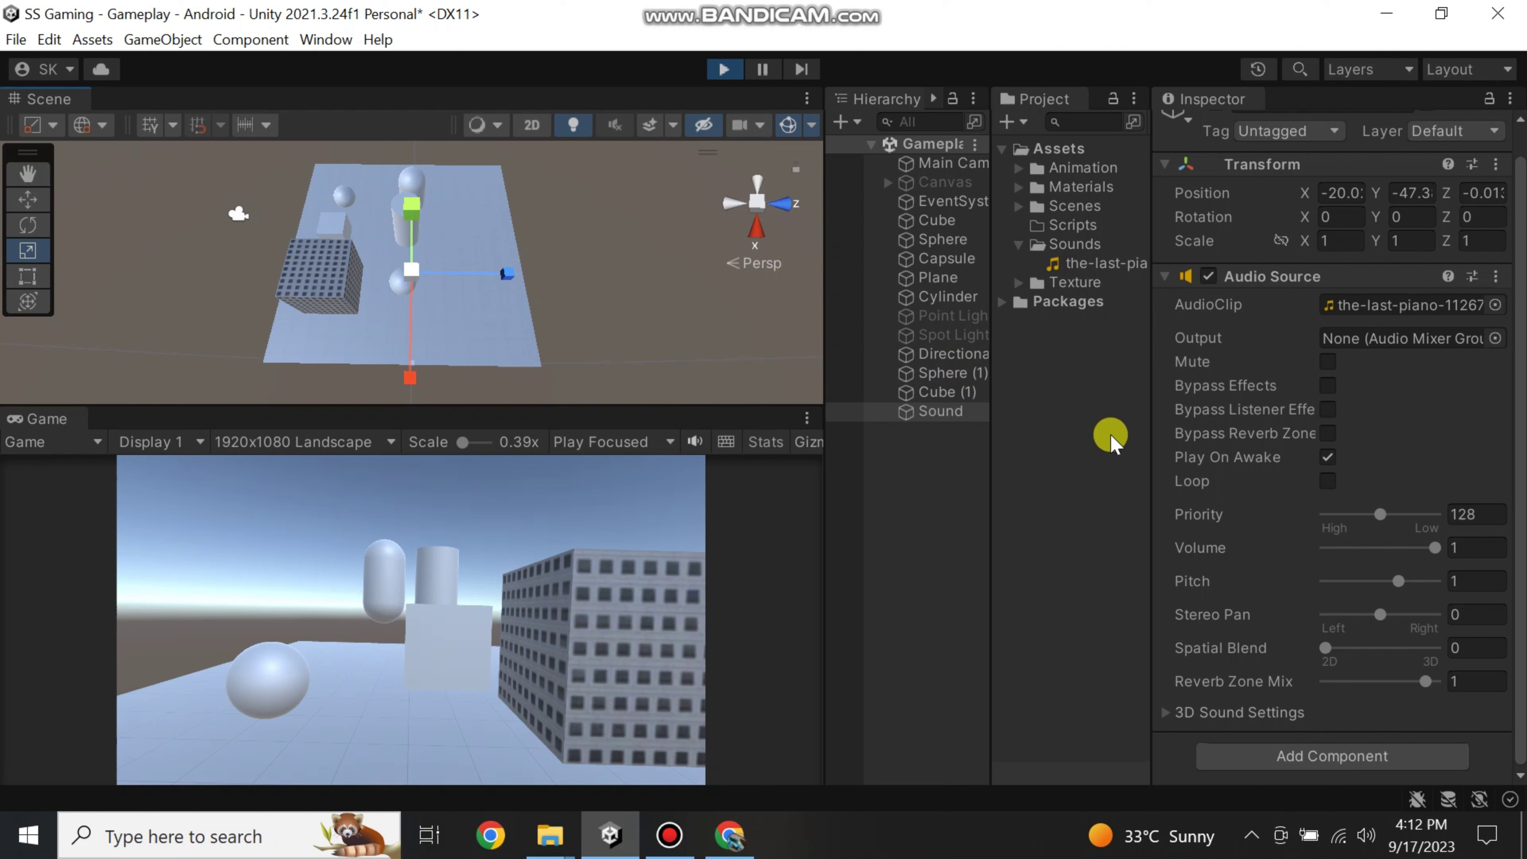
pyautogui.click(1019, 244)
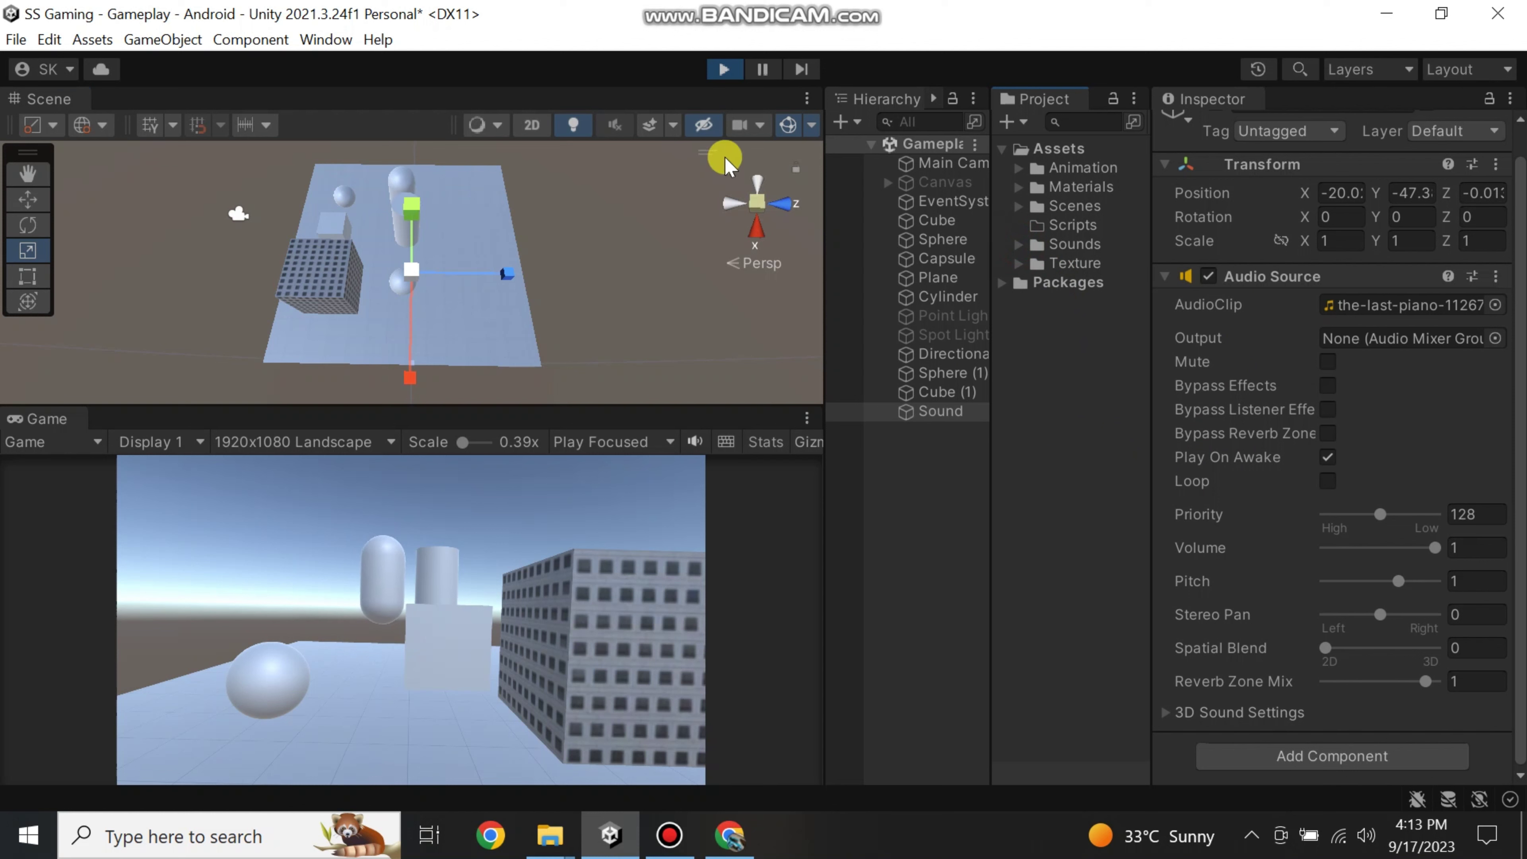
pyautogui.click(724, 69)
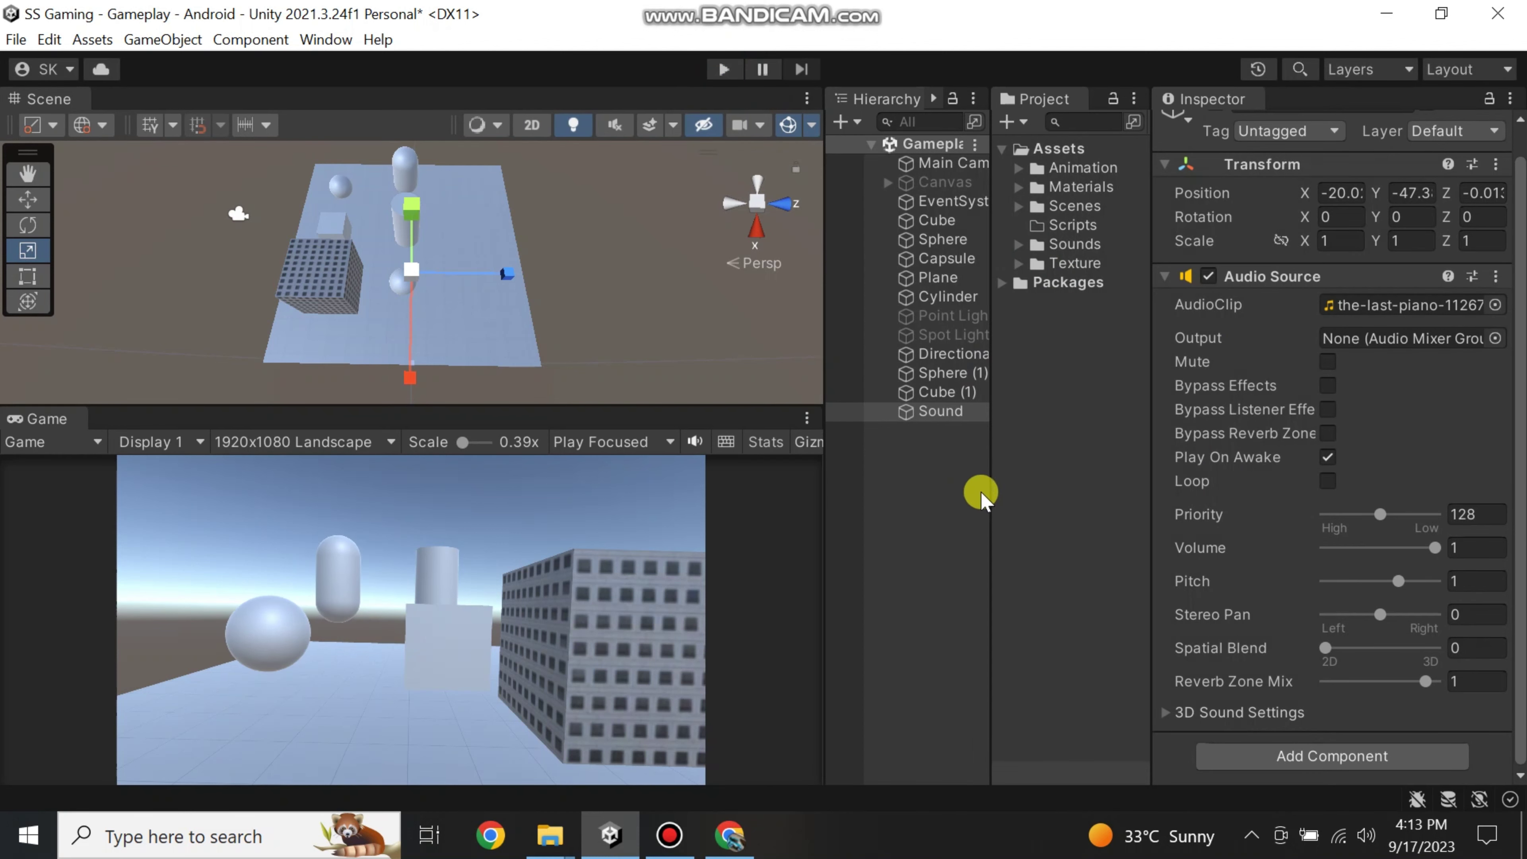
# - Widen the Hierarchy, enlarge the Scene view slightly, deselect the Sound object and save the Gameplay scene
pyautogui.moveTo(989, 490); pyautogui.dragTo(1026, 488)
pyautogui.moveTo(723, 413); pyautogui.dragTo(718, 434)
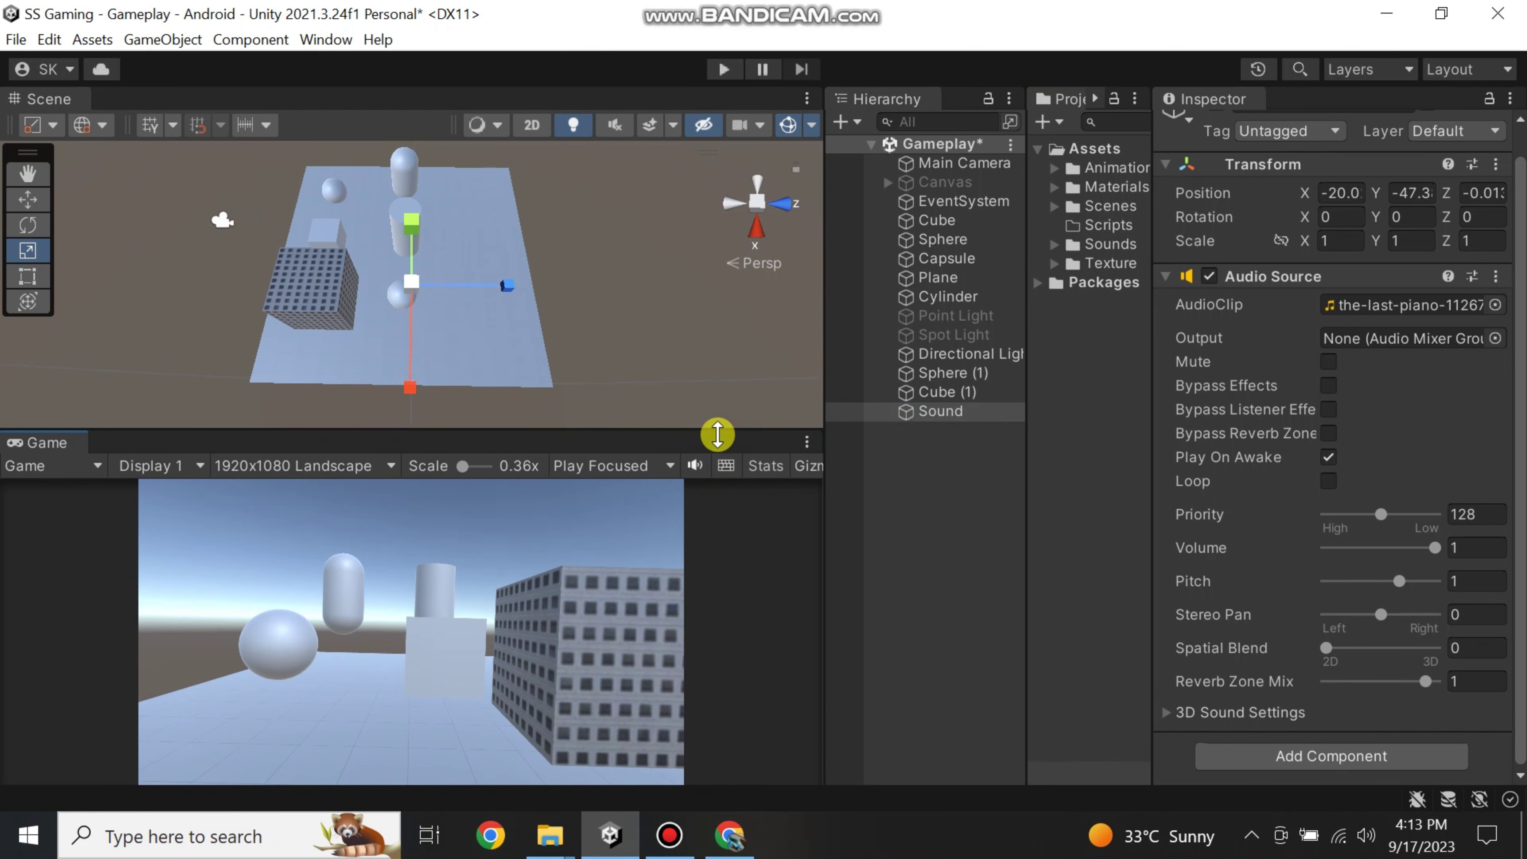
pyautogui.moveTo(717, 435); pyautogui.dragTo(720, 429)
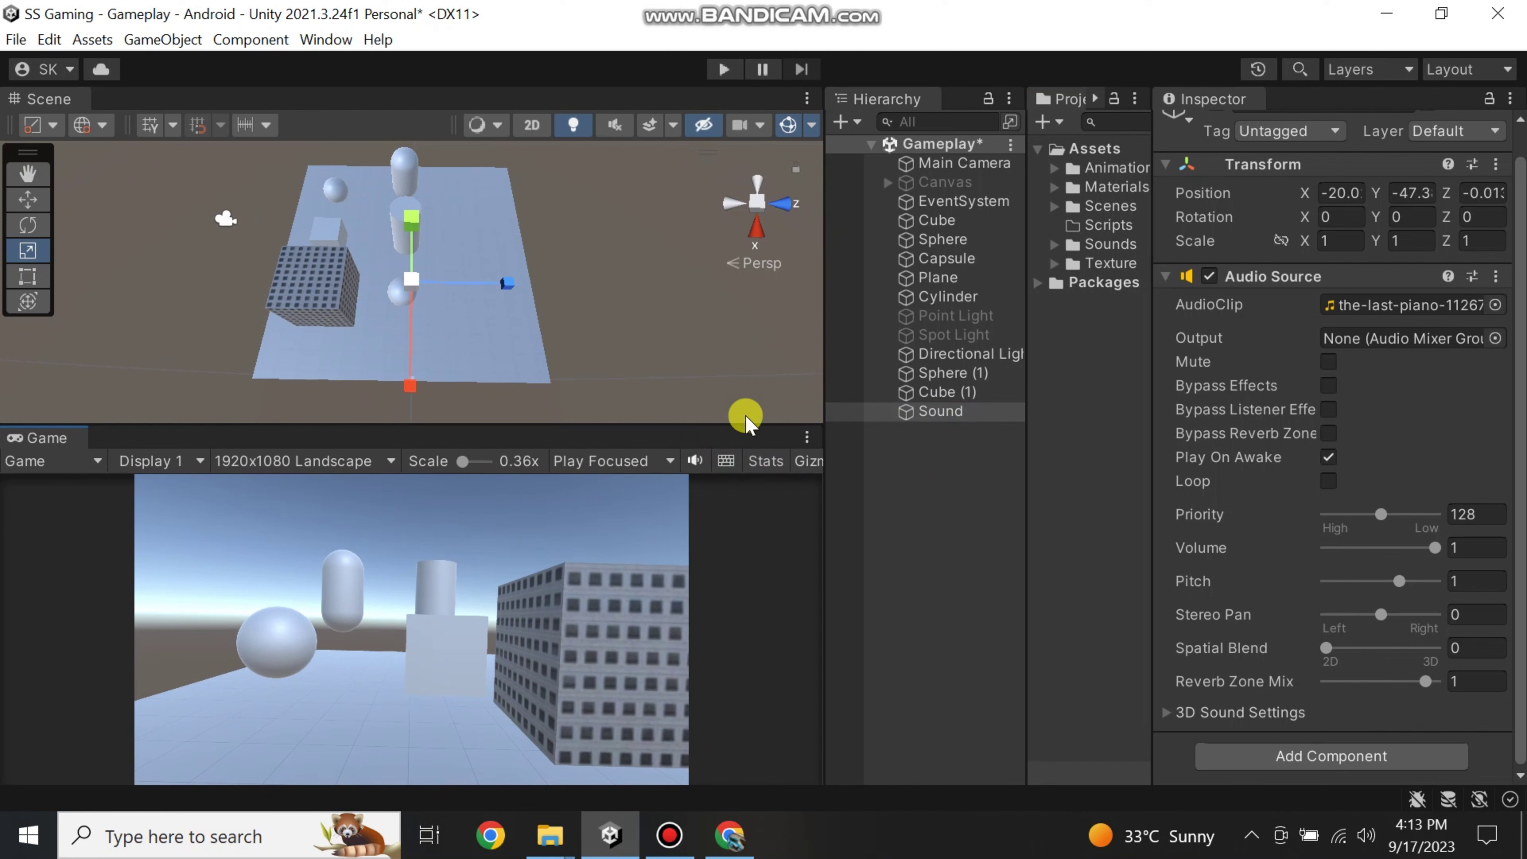
pyautogui.click(952, 466)
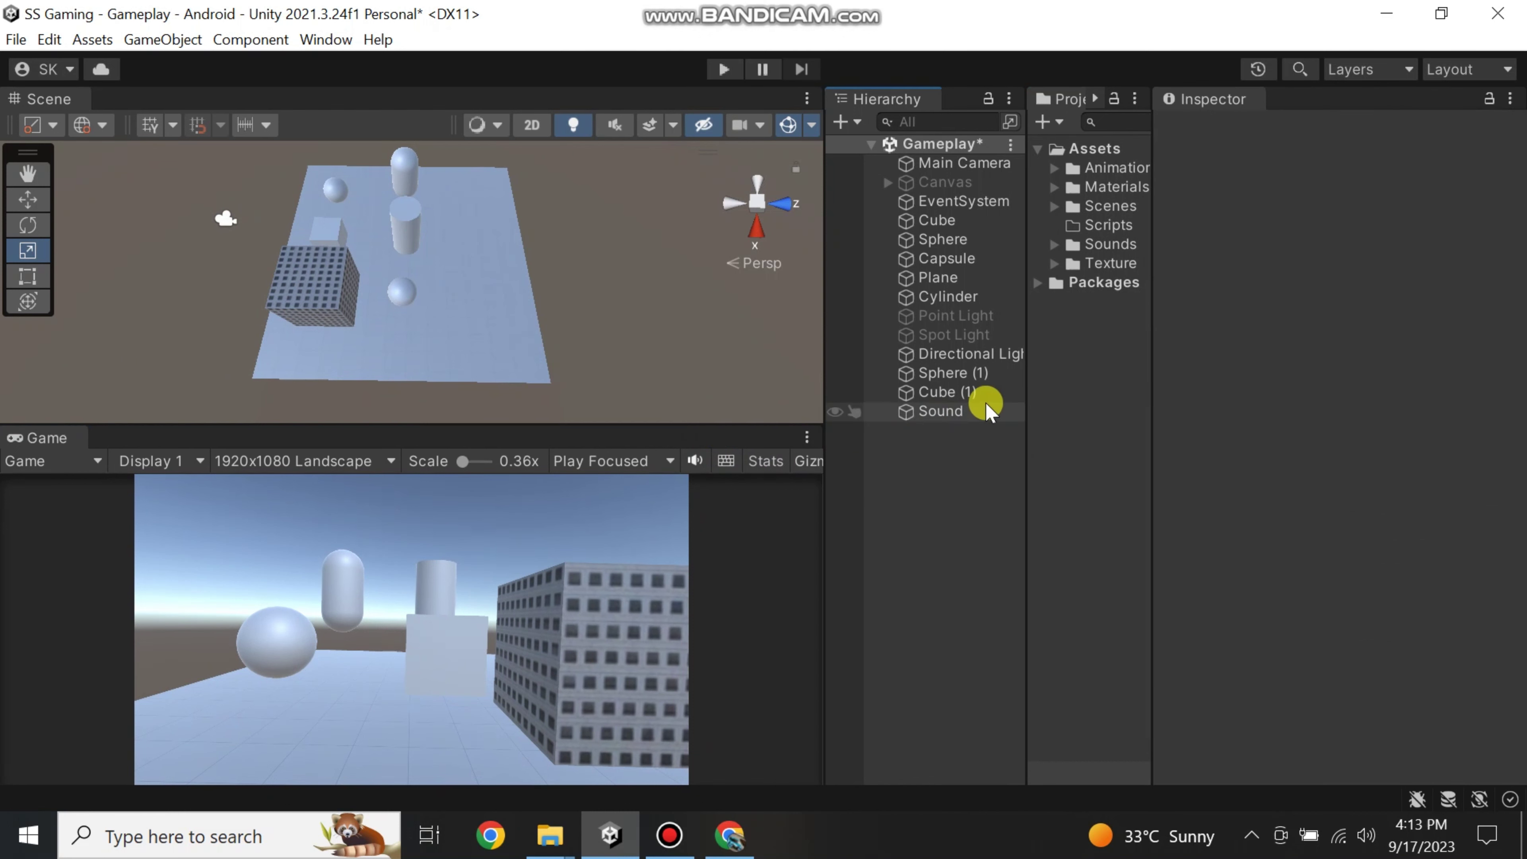
pyautogui.hotkey('ctrl', 's')
# - Delete the existing inactive Canvas and the EventSystem from the Gameplay scene and save the scene
pyautogui.click(927, 184)
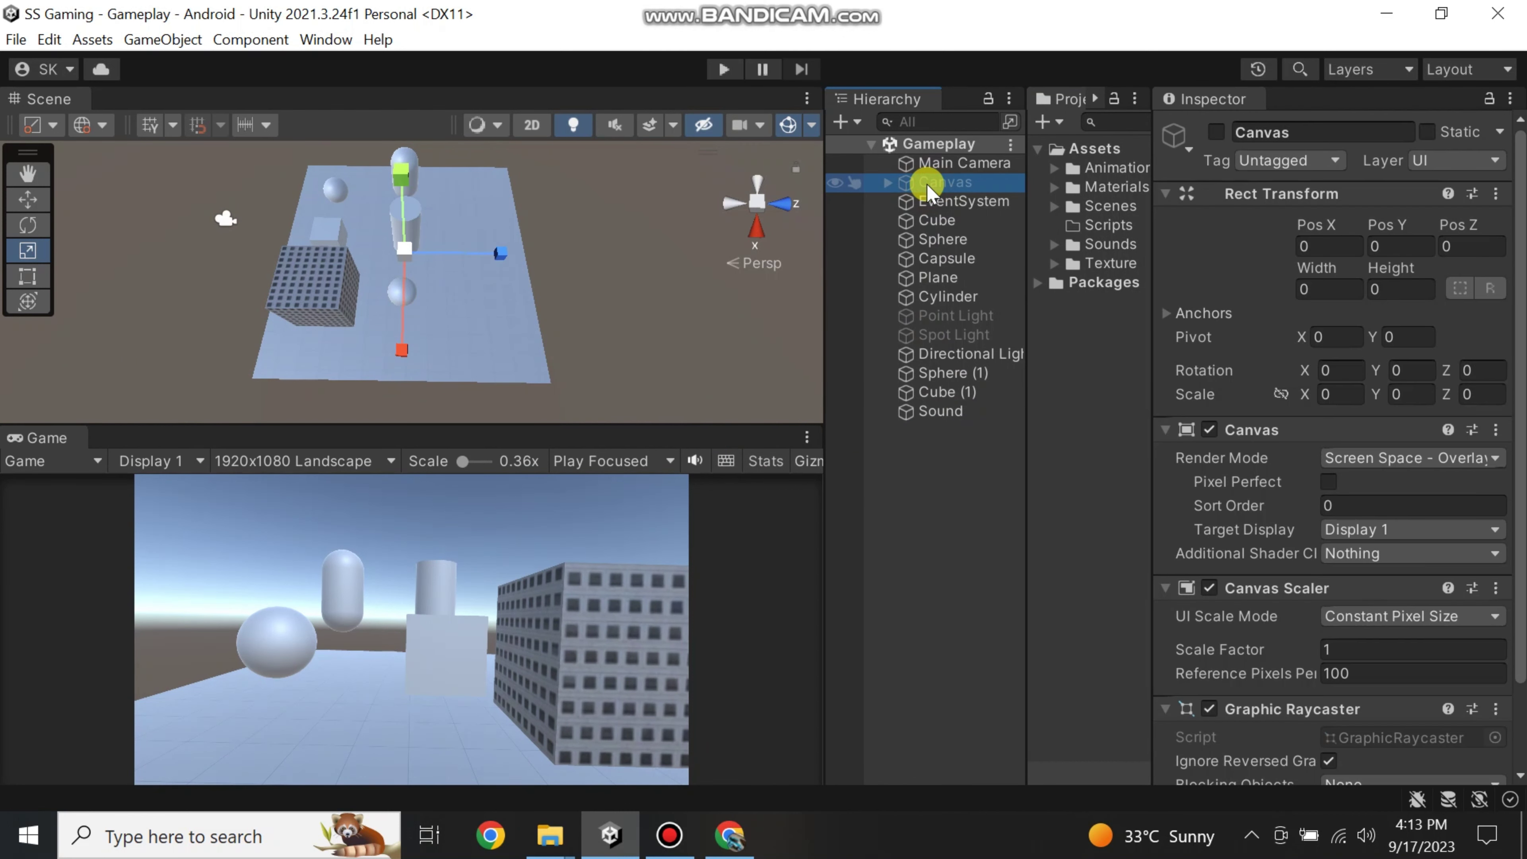
pyautogui.hotkey('ctrl', 'z')
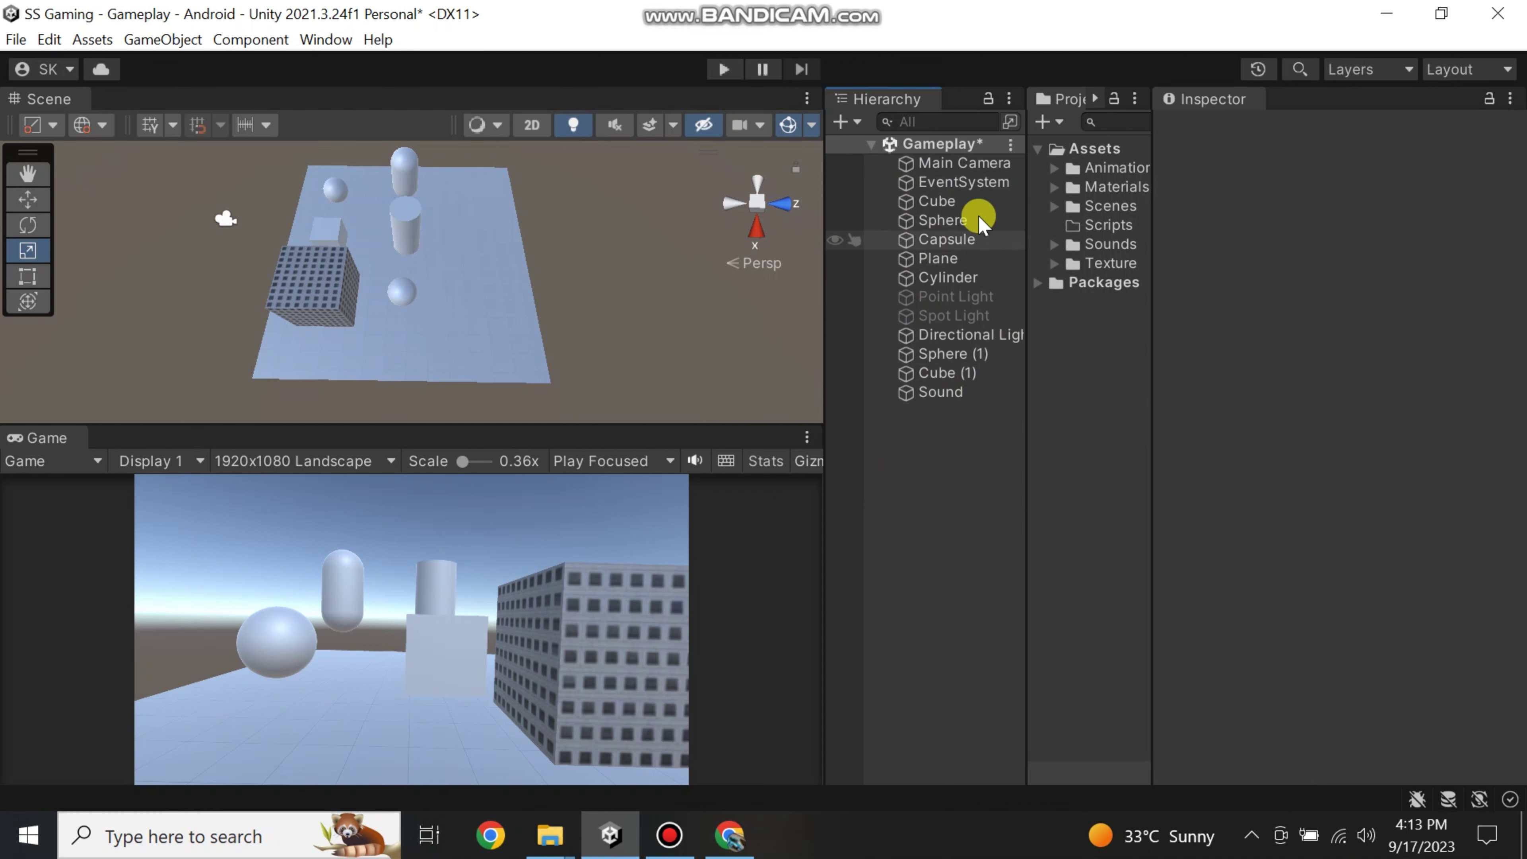
pyautogui.click(949, 183)
pyautogui.press('Delete')
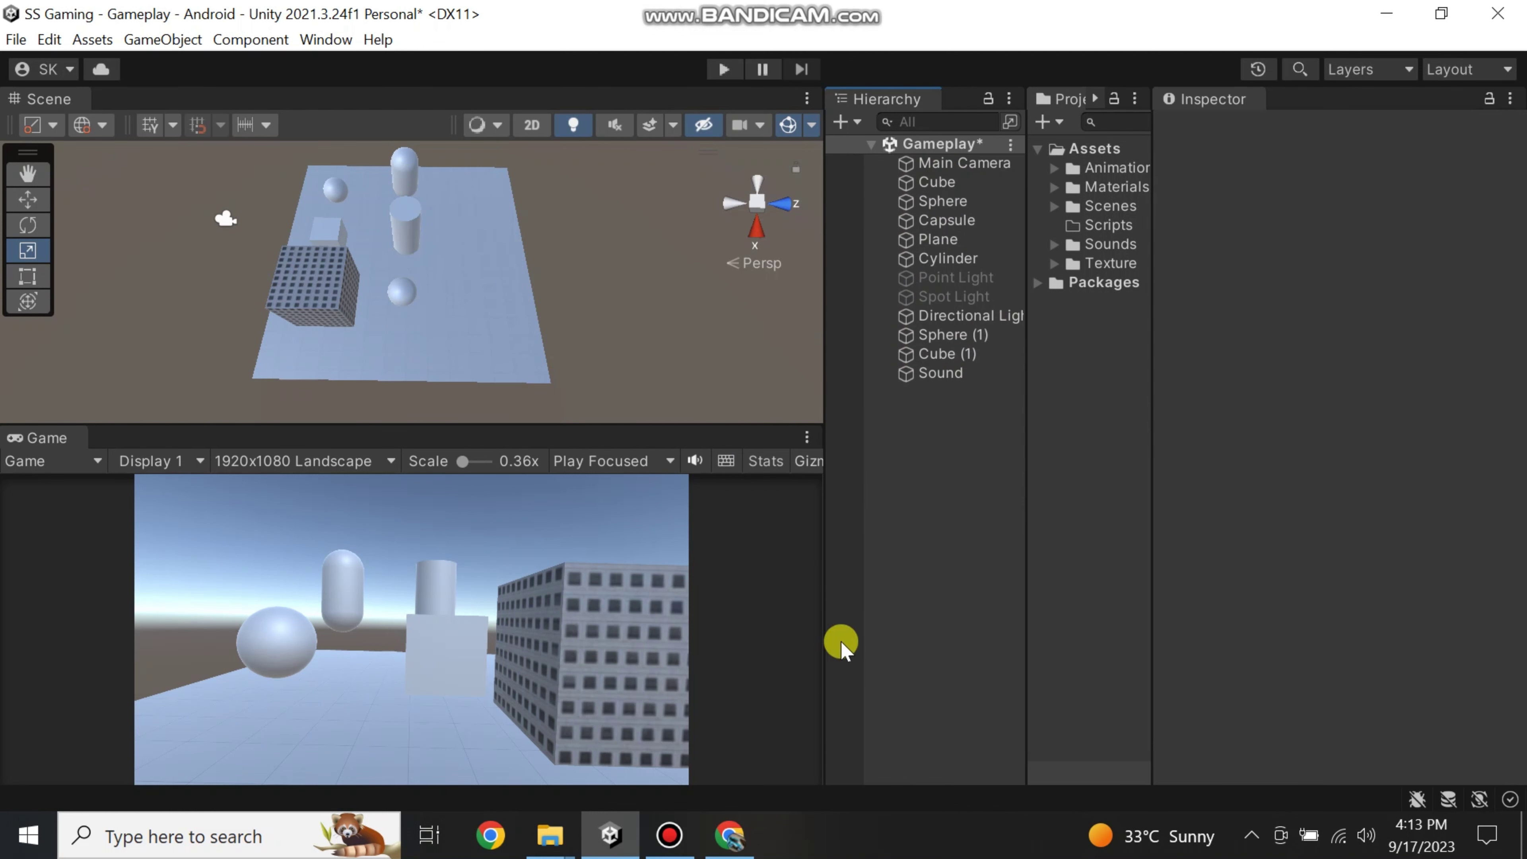
pyautogui.hotkey('ctrl', 's')
# - Create a new UI Canvas in the scene, keep its default name, and review the components of the Canvas and EventSystem
pyautogui.rightClick(907, 402)
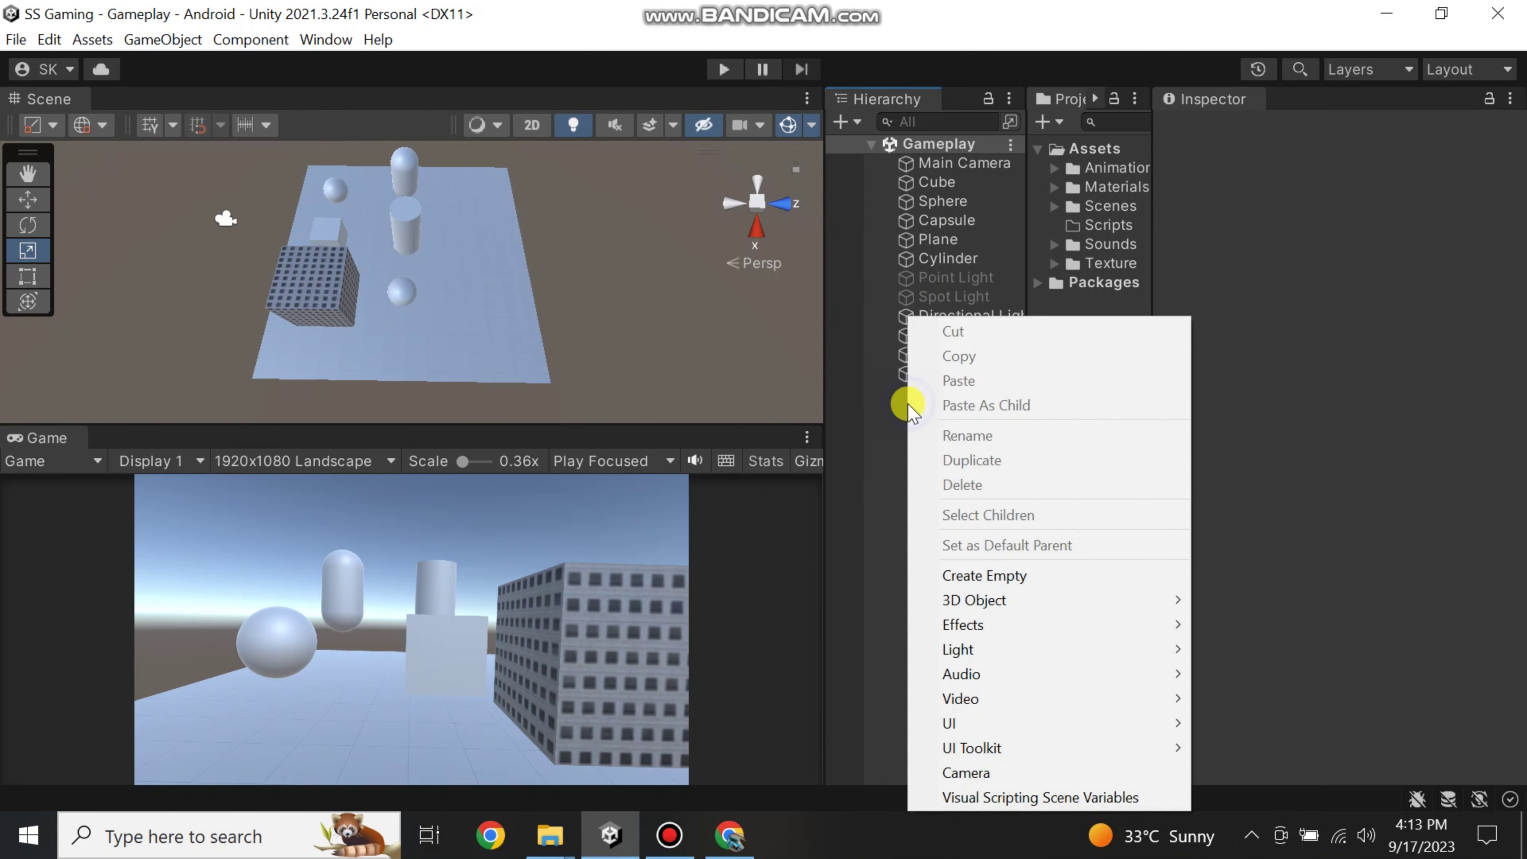
pyautogui.moveTo(949, 725)
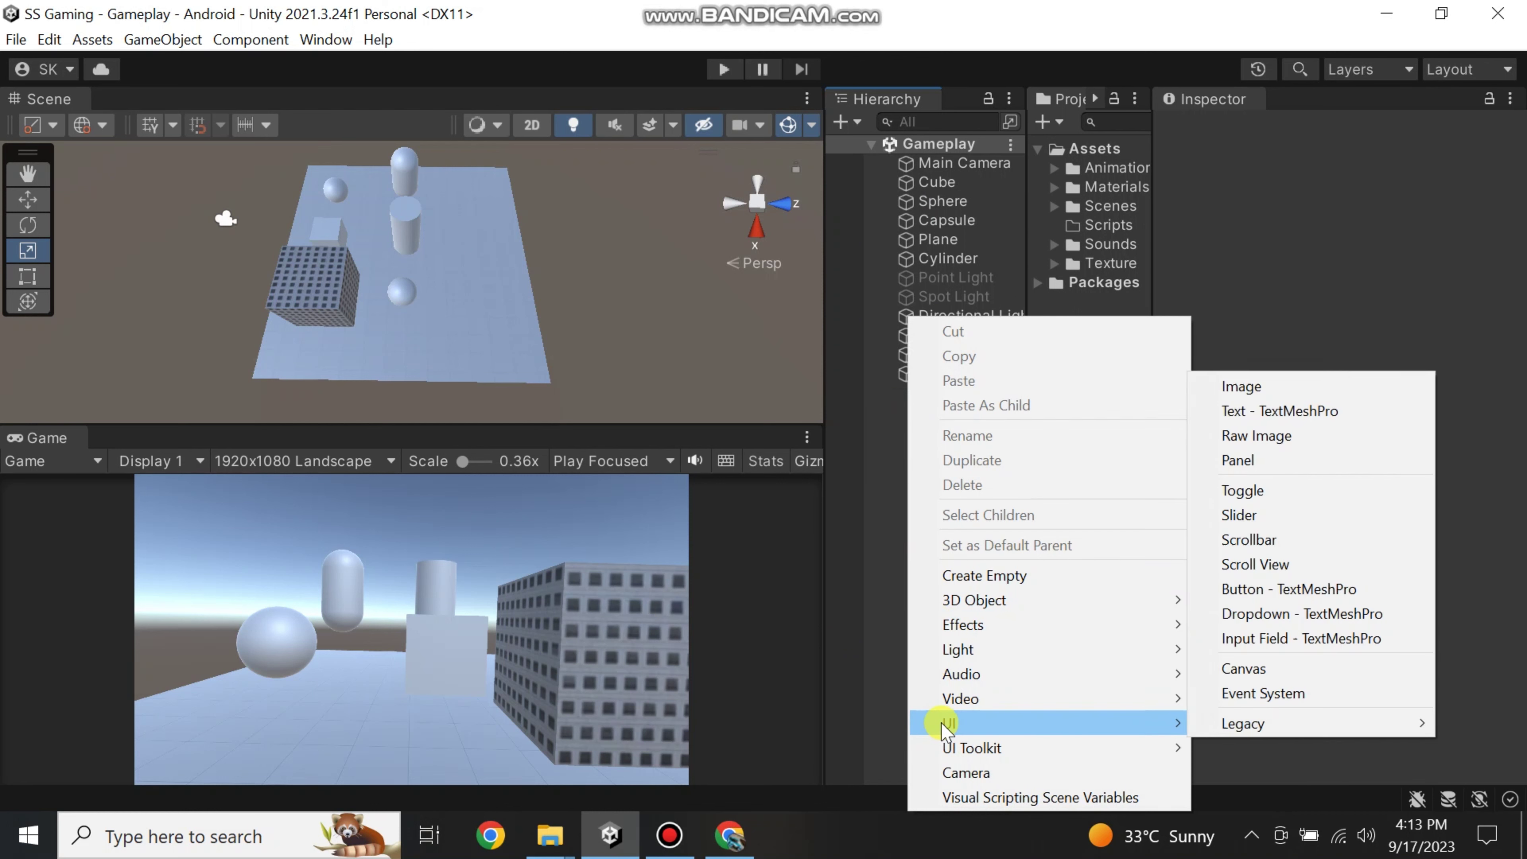
pyautogui.click(1245, 669)
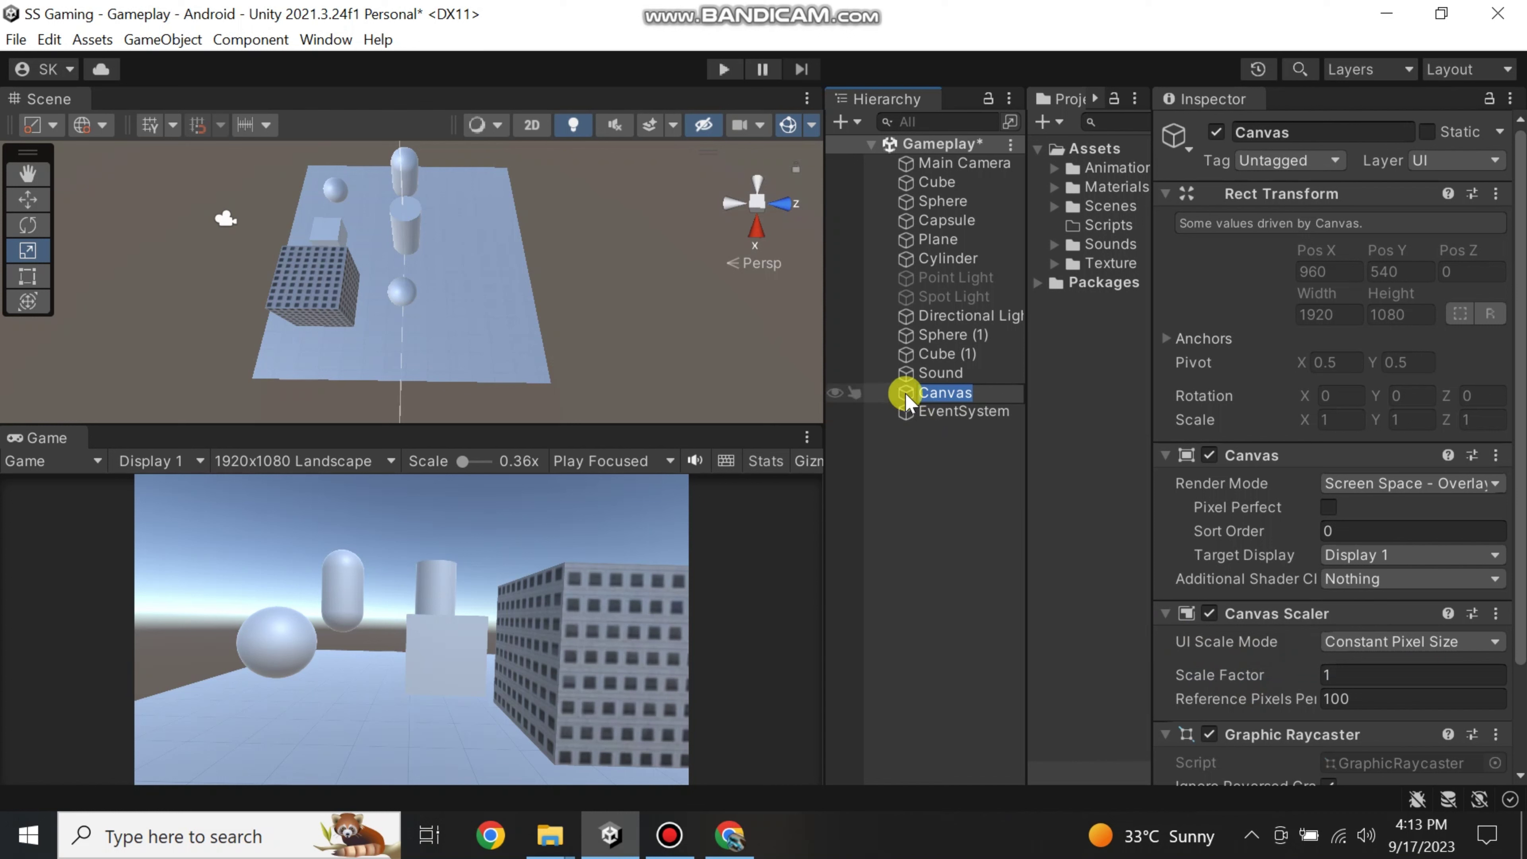
pyautogui.click(926, 417)
pyautogui.click(929, 396)
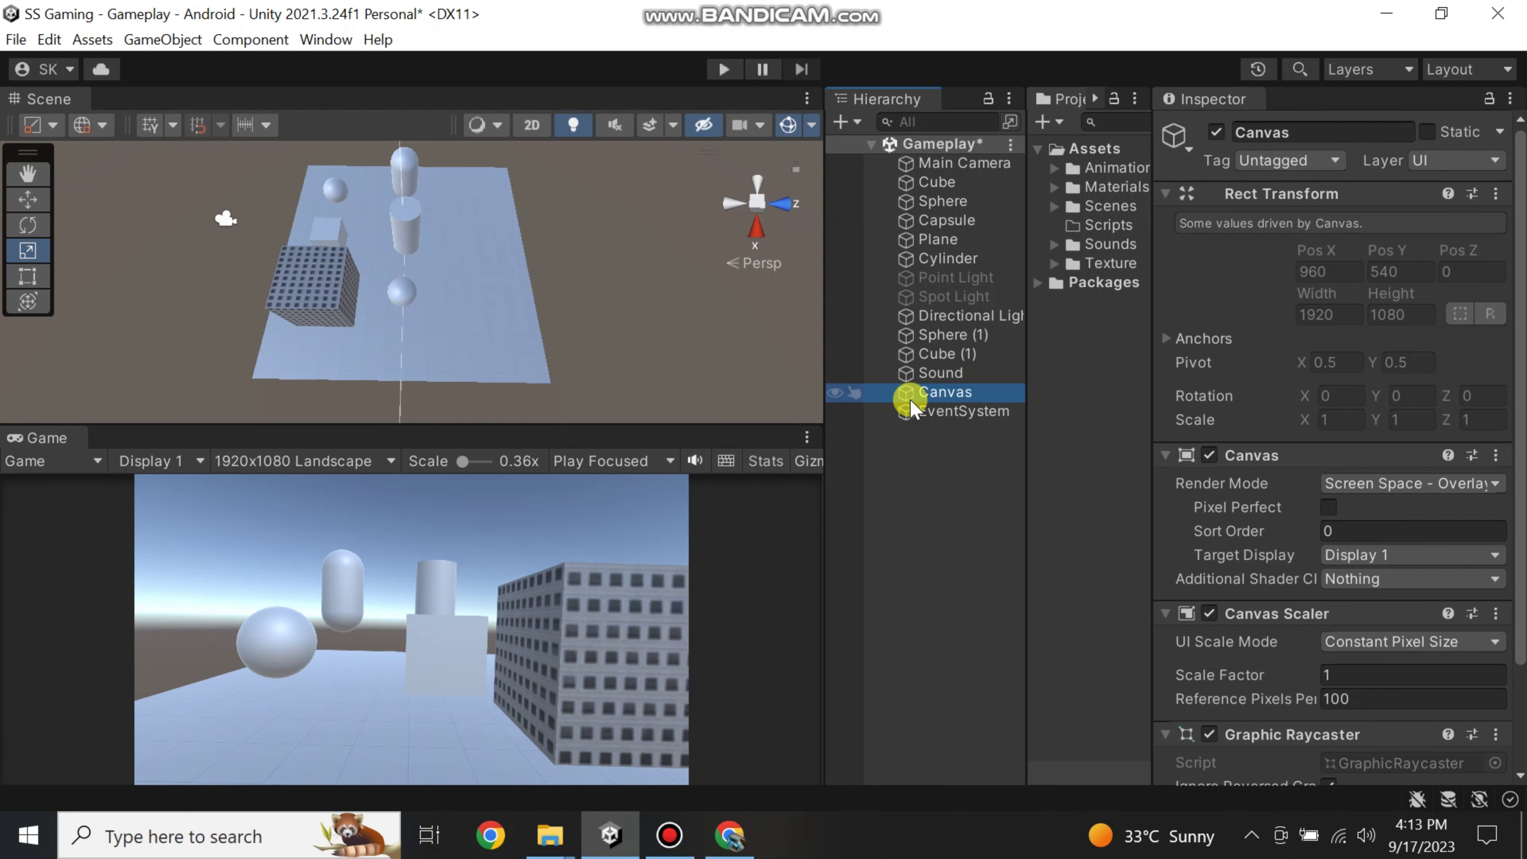
pyautogui.click(911, 413)
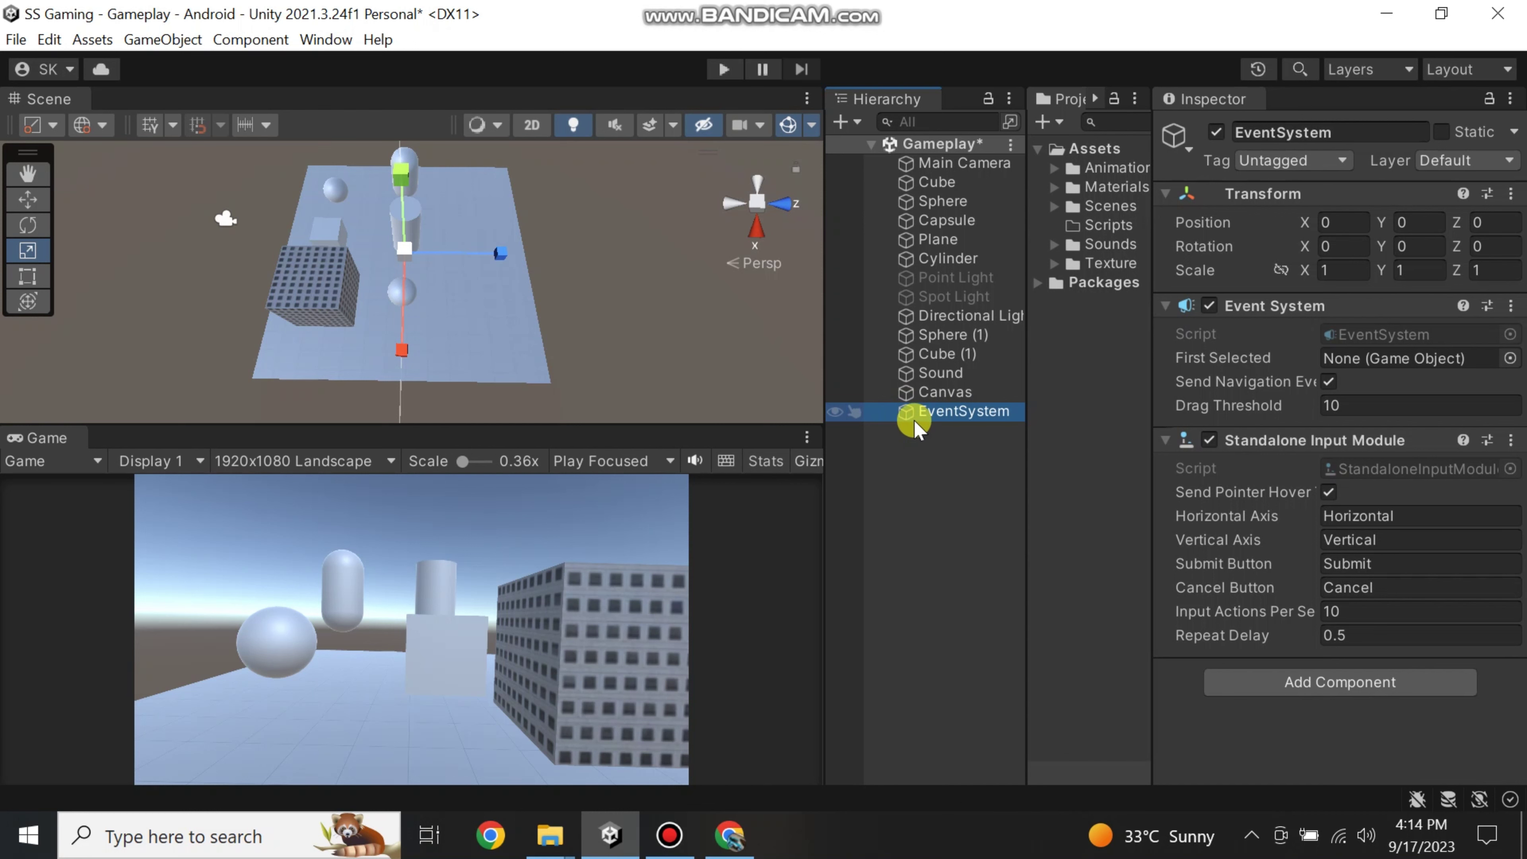
pyautogui.click(920, 393)
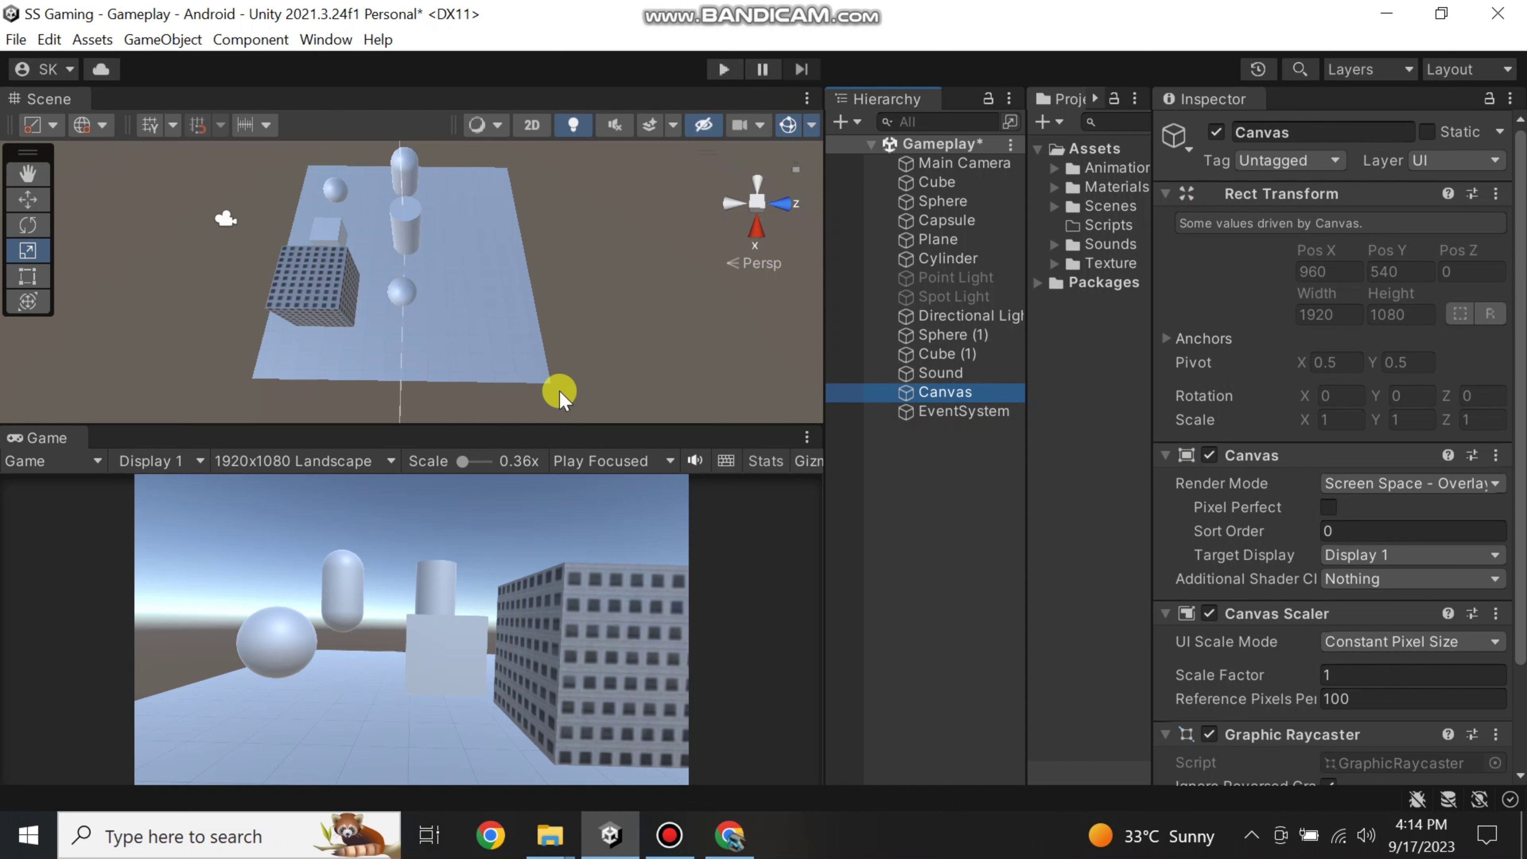
# - Switch the Scene view to 2D, frame the whole Canvas rectangle in it, and rebalance the Scene and Game view heights
pyautogui.moveTo(559, 423); pyautogui.dragTo(516, 665)
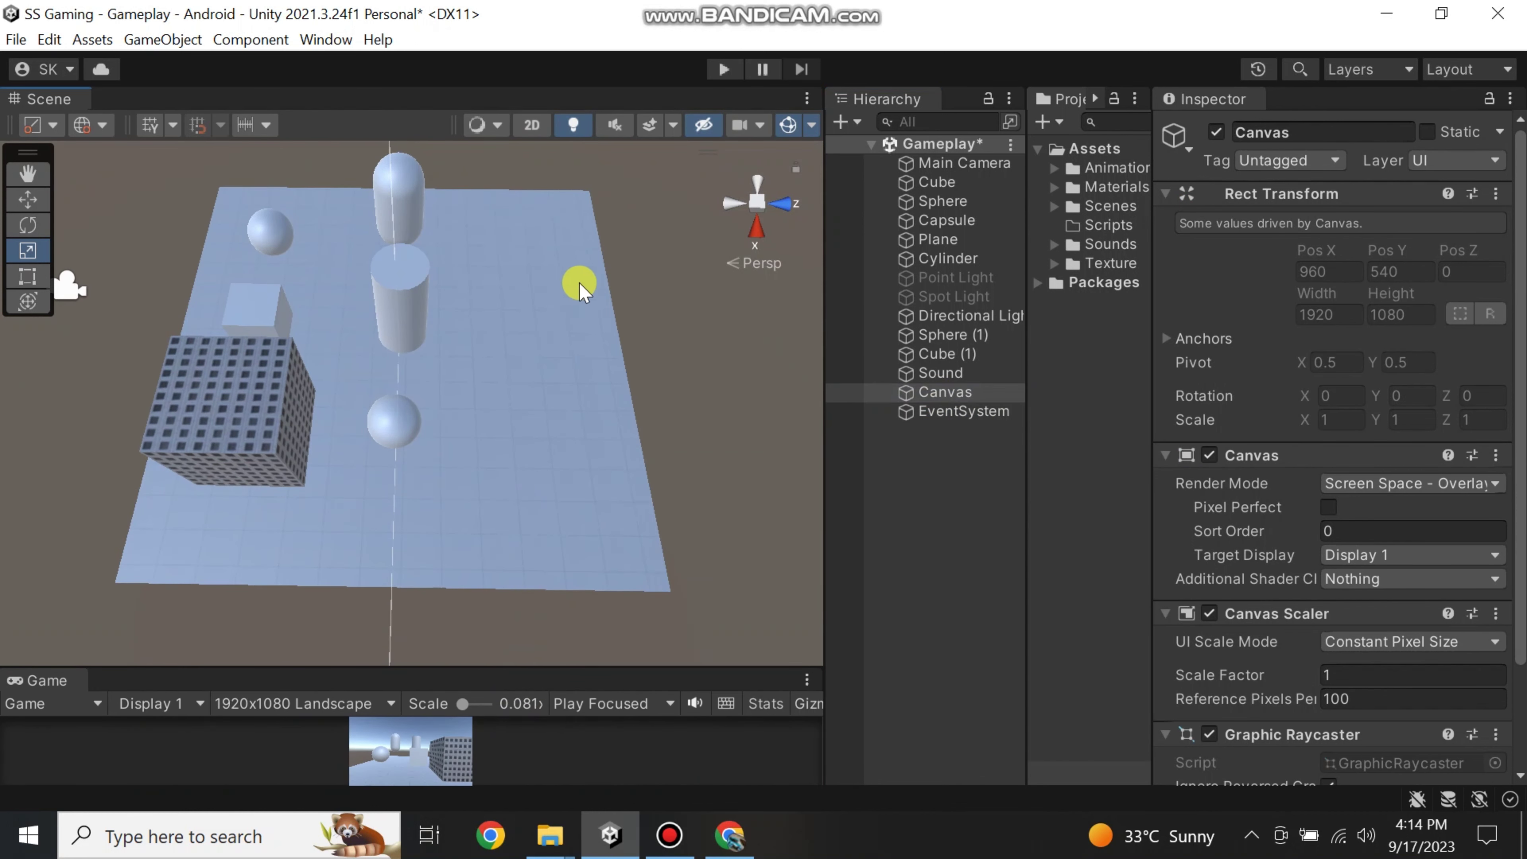
pyautogui.click(531, 124)
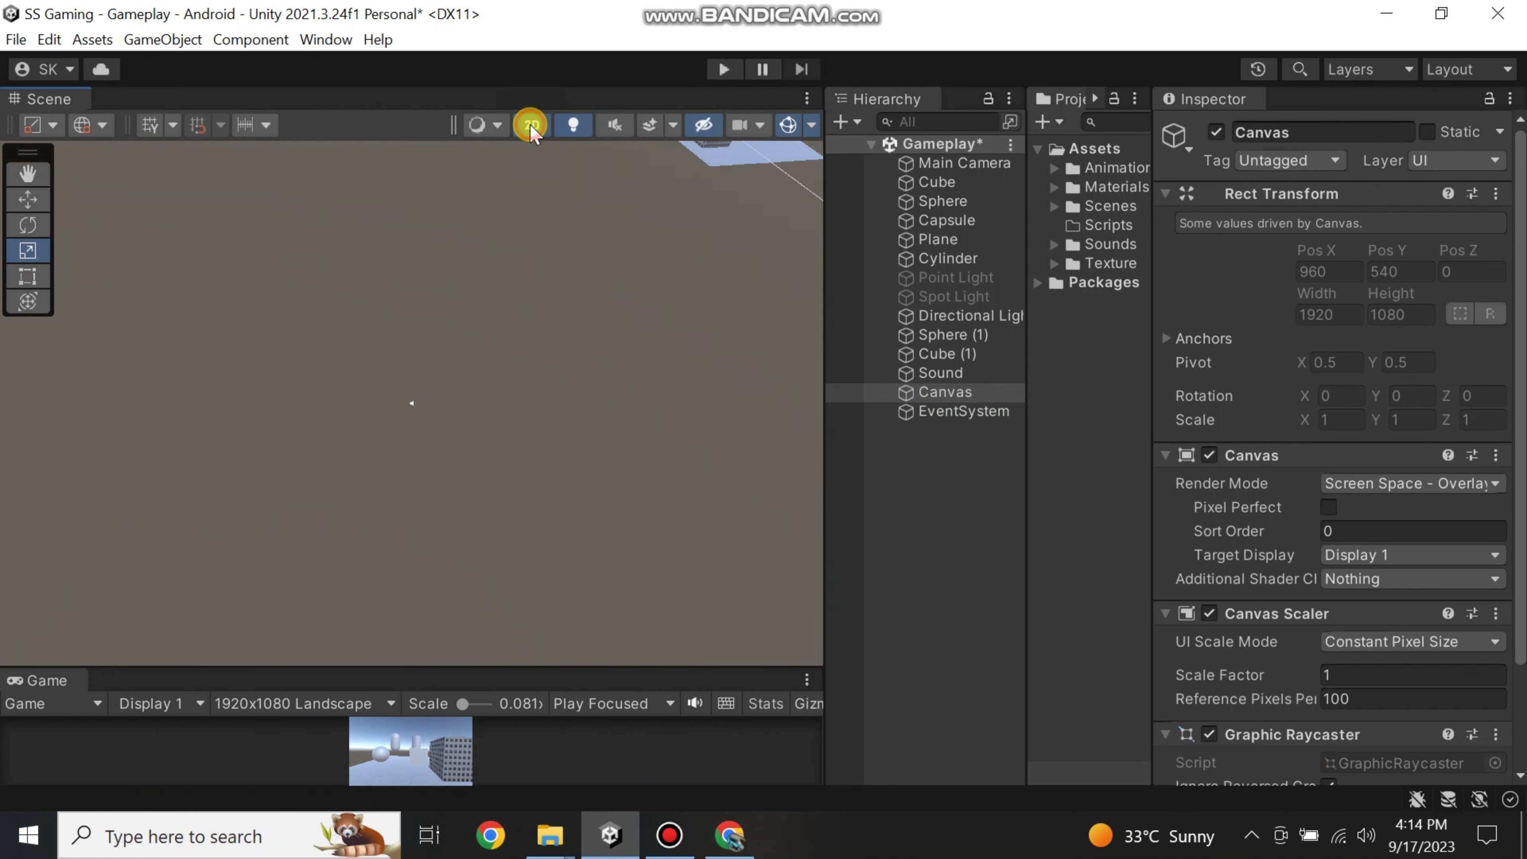
pyautogui.moveTo(572, 328); pyautogui.dragTo(516, 444)
pyautogui.scroll(1, 516, 444)
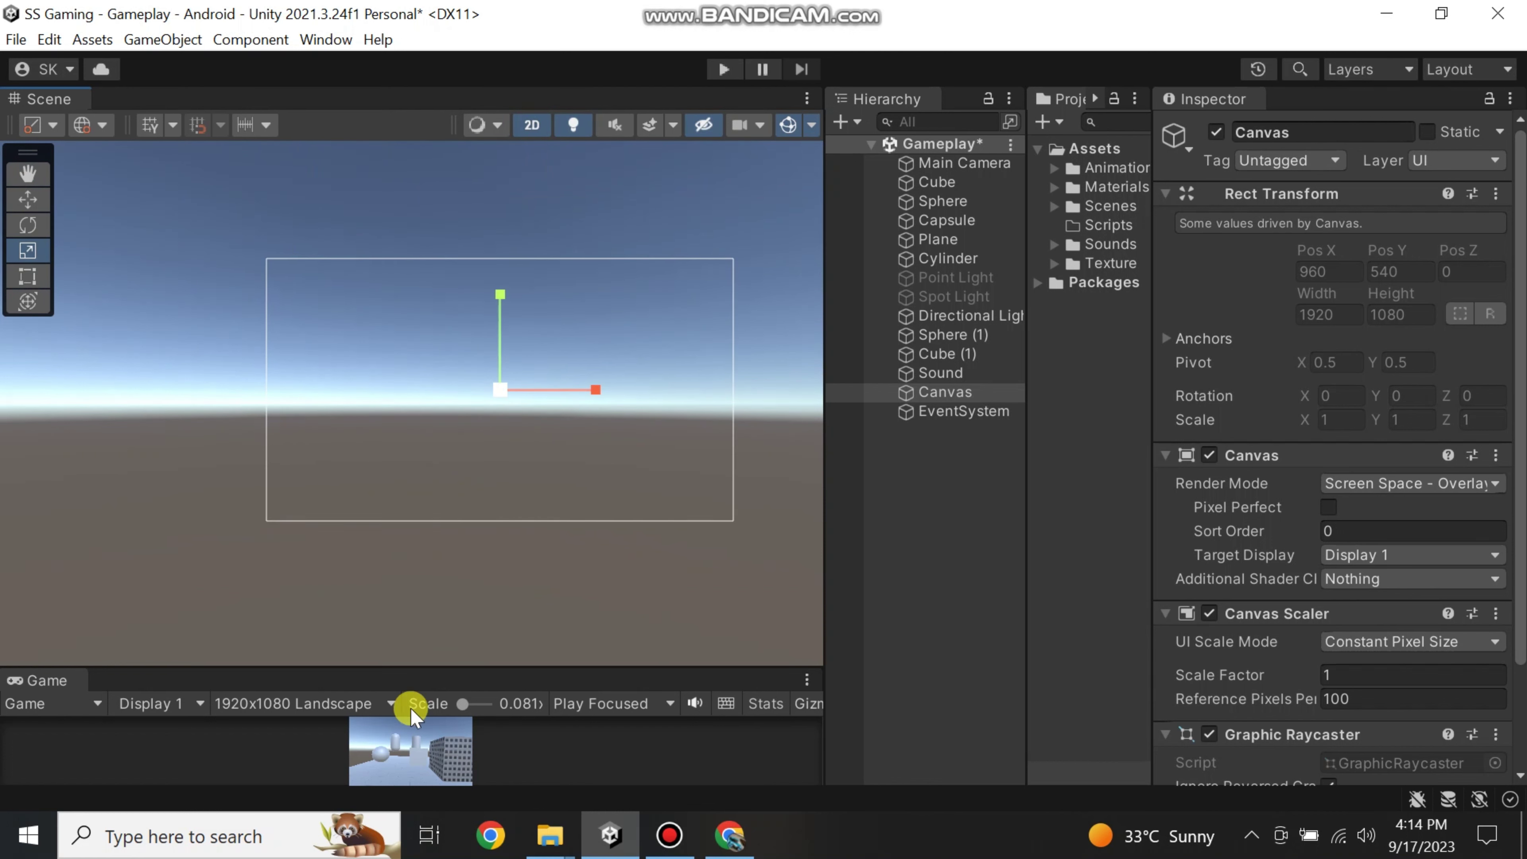
pyautogui.moveTo(413, 666); pyautogui.dragTo(461, 593)
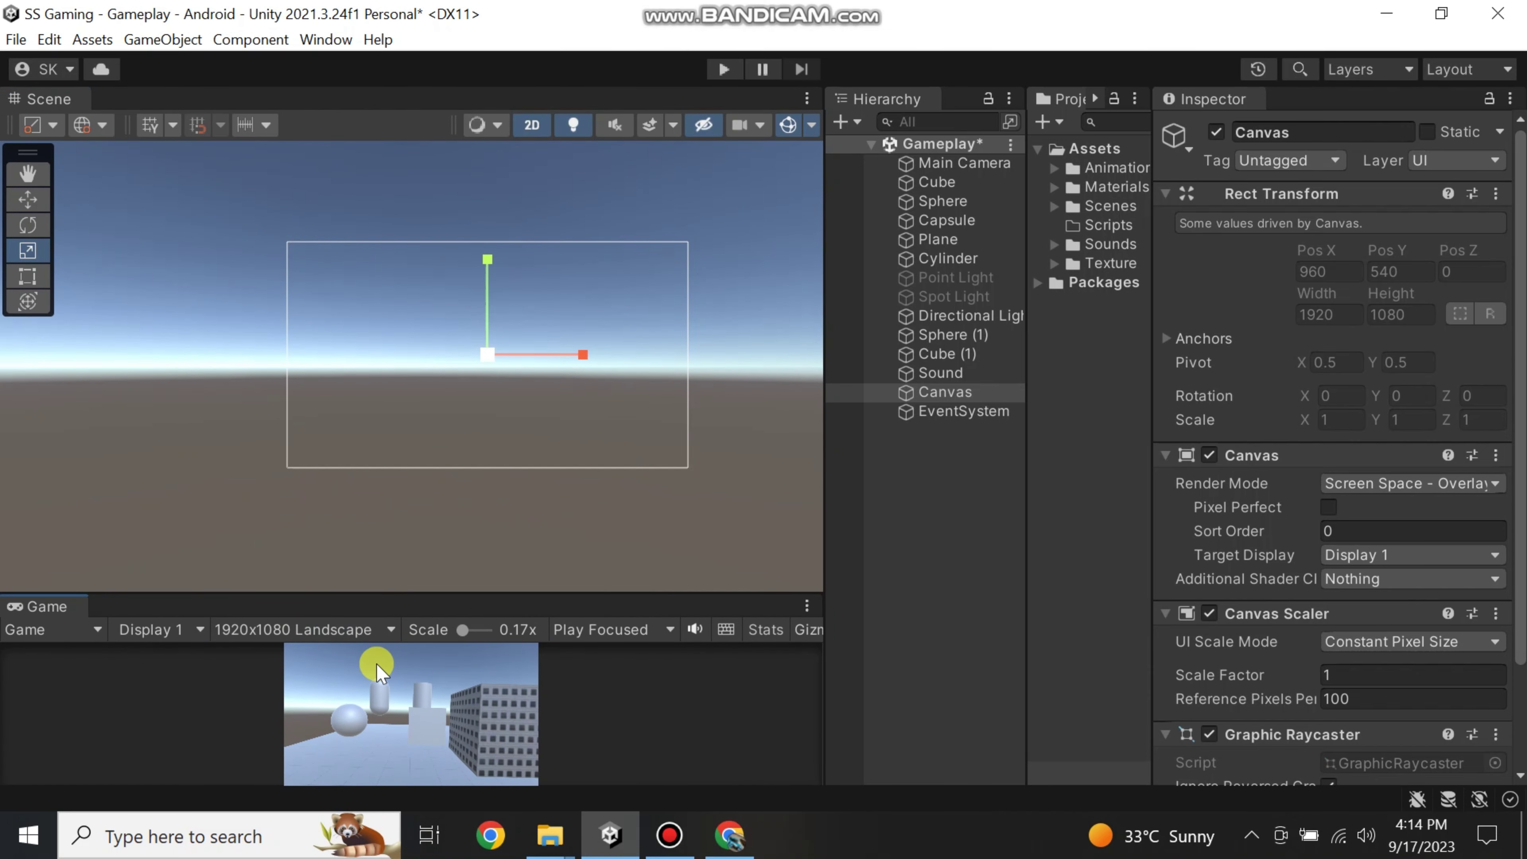
# - Set the Canvas Scaler's UI Scale Mode to Scale With Screen Size with a reference resolution of 1920 x 1080
pyautogui.moveTo(1152, 556); pyautogui.dragTo(1131, 556)
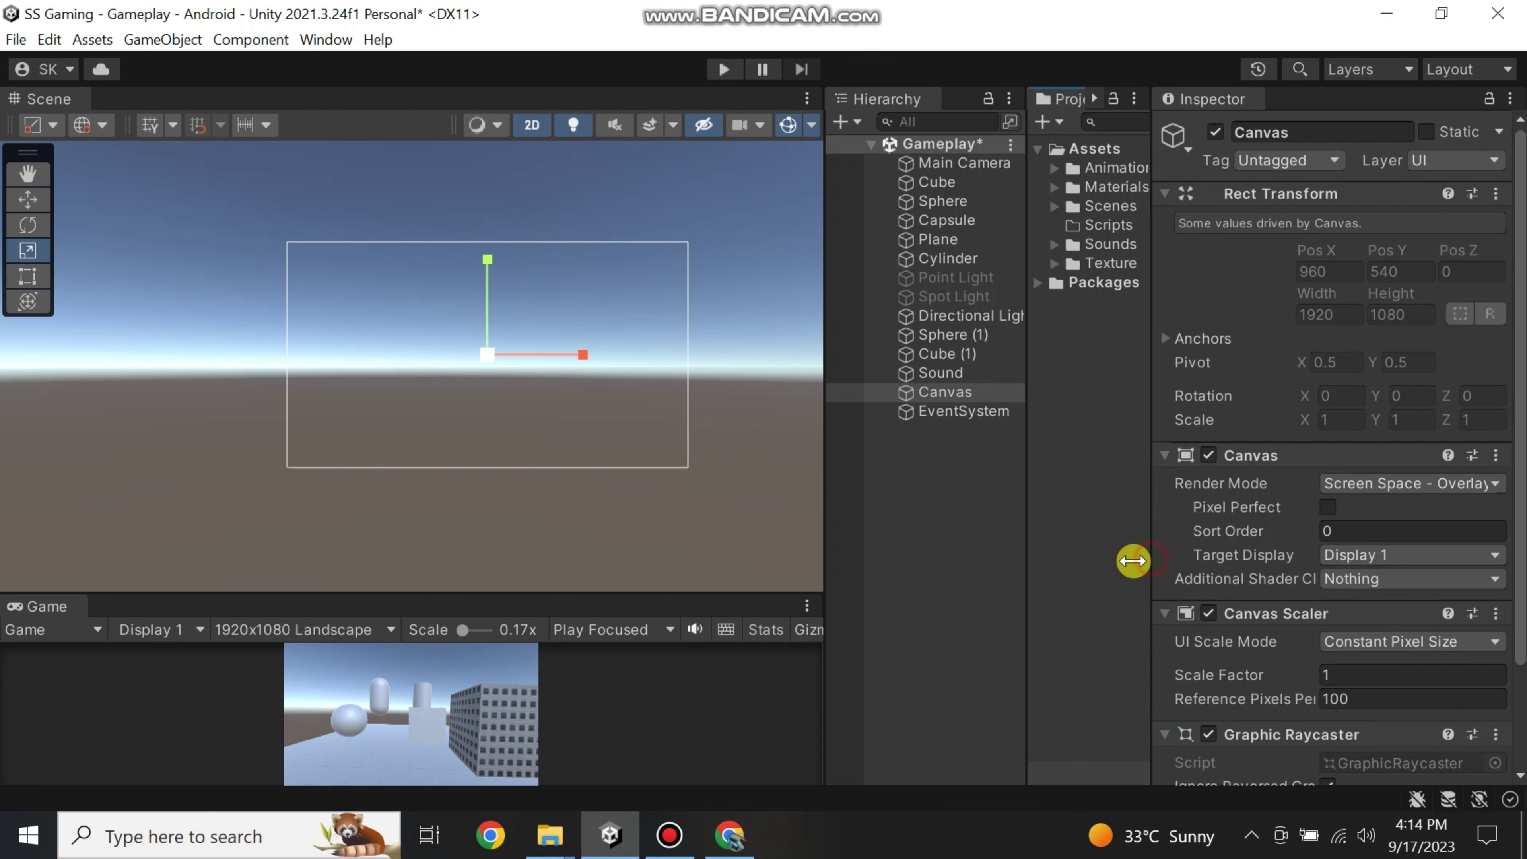
pyautogui.scroll(-3, 1221, 526)
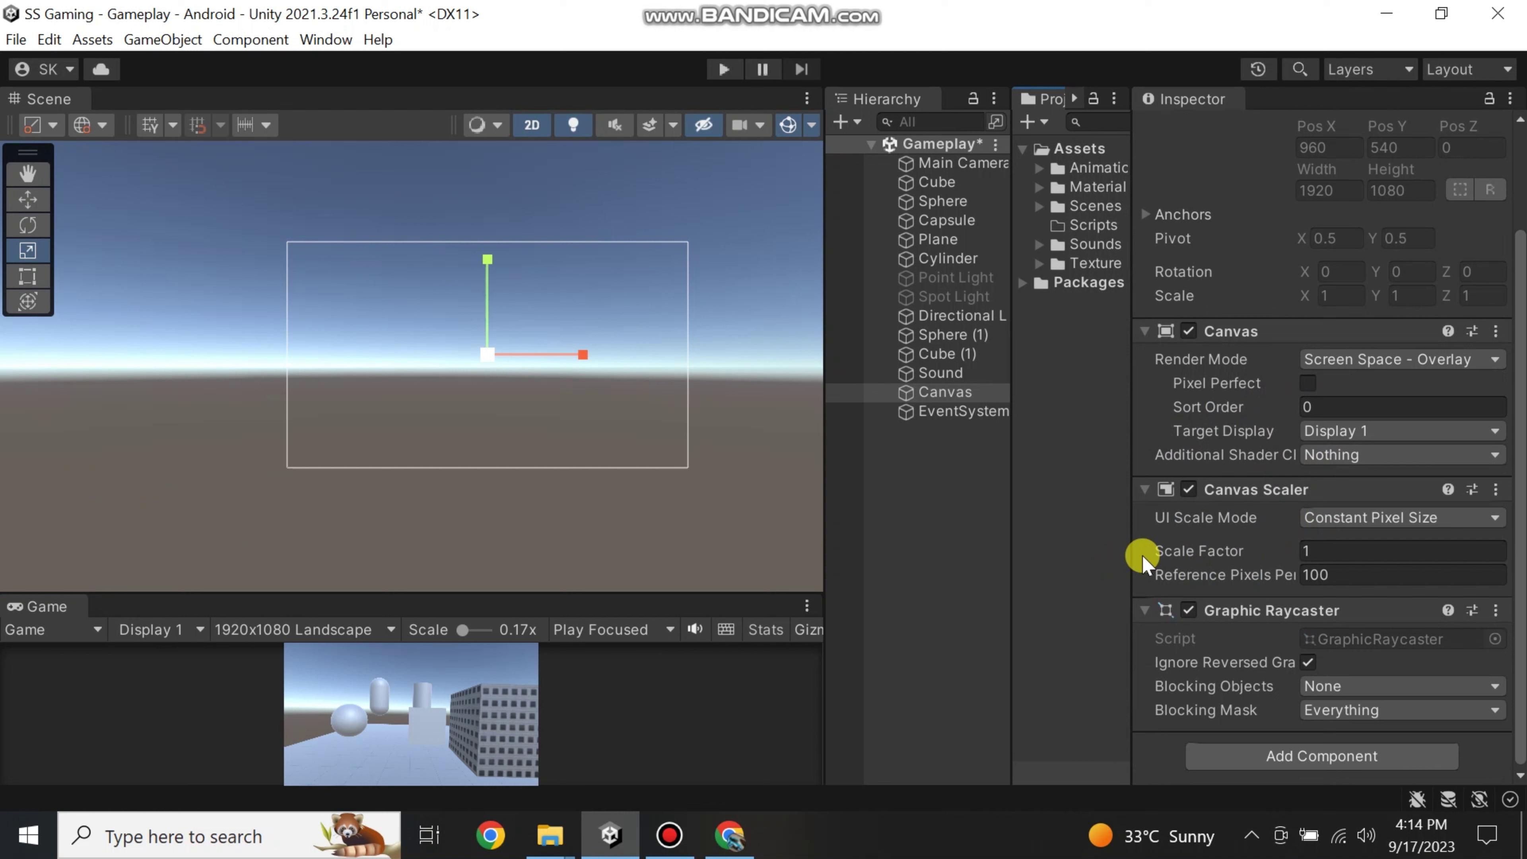
pyautogui.click(1342, 519)
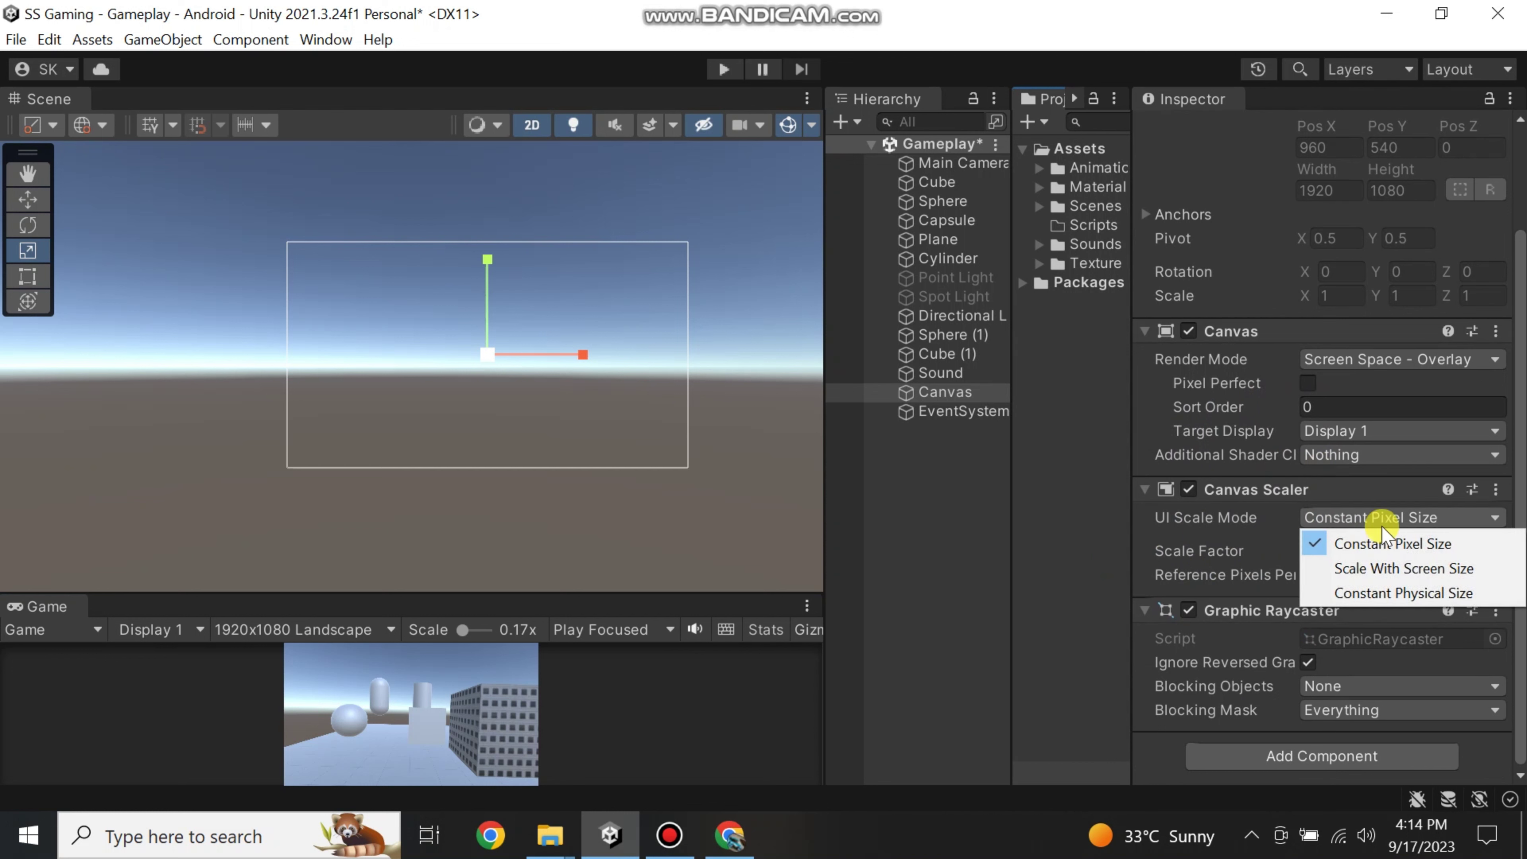
pyautogui.click(1357, 570)
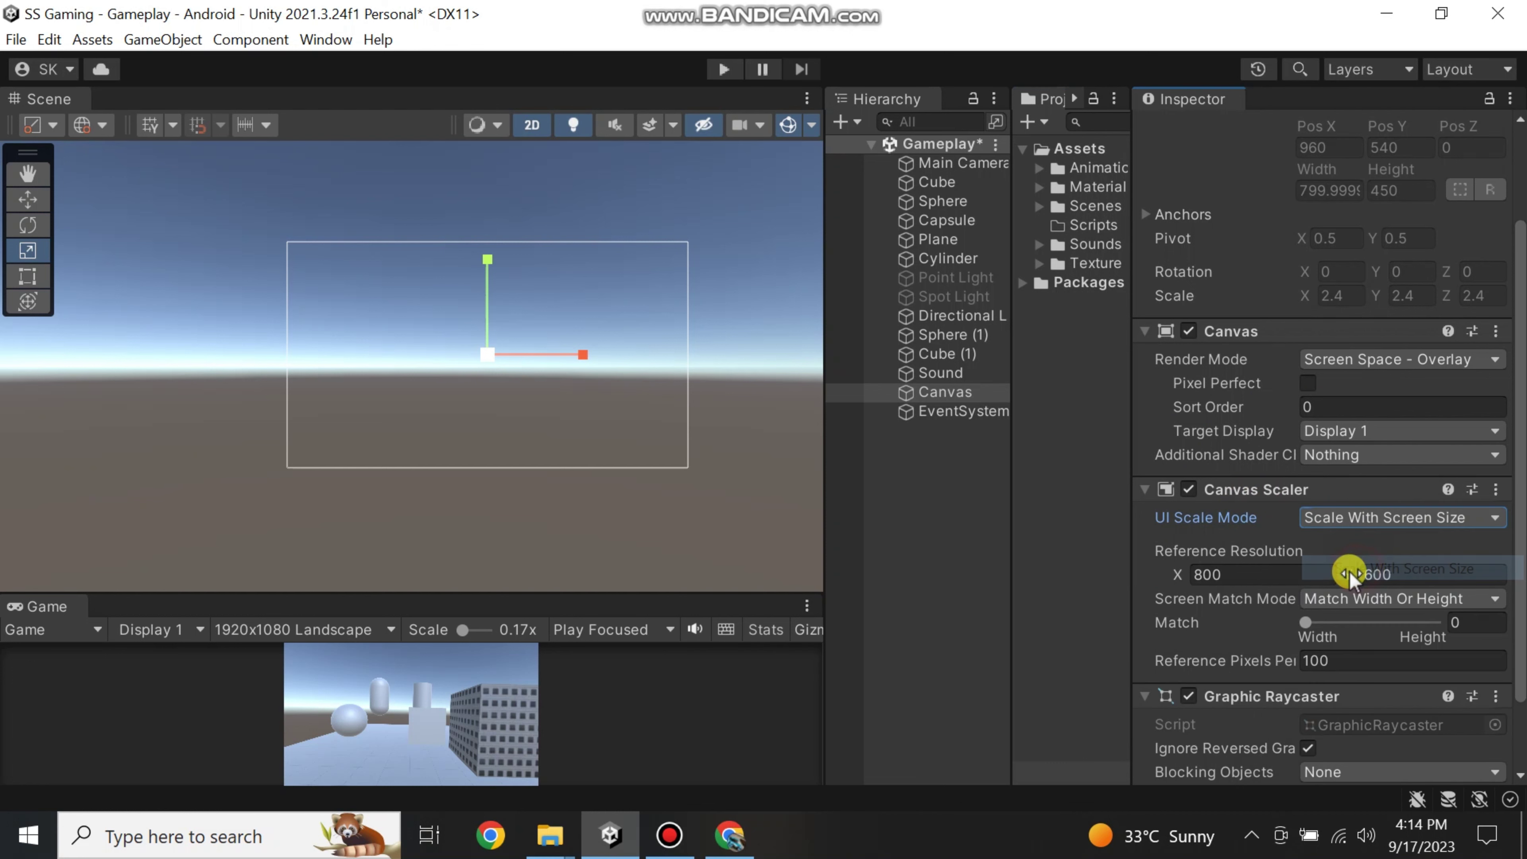
pyautogui.click(1273, 573)
pyautogui.write('1920')
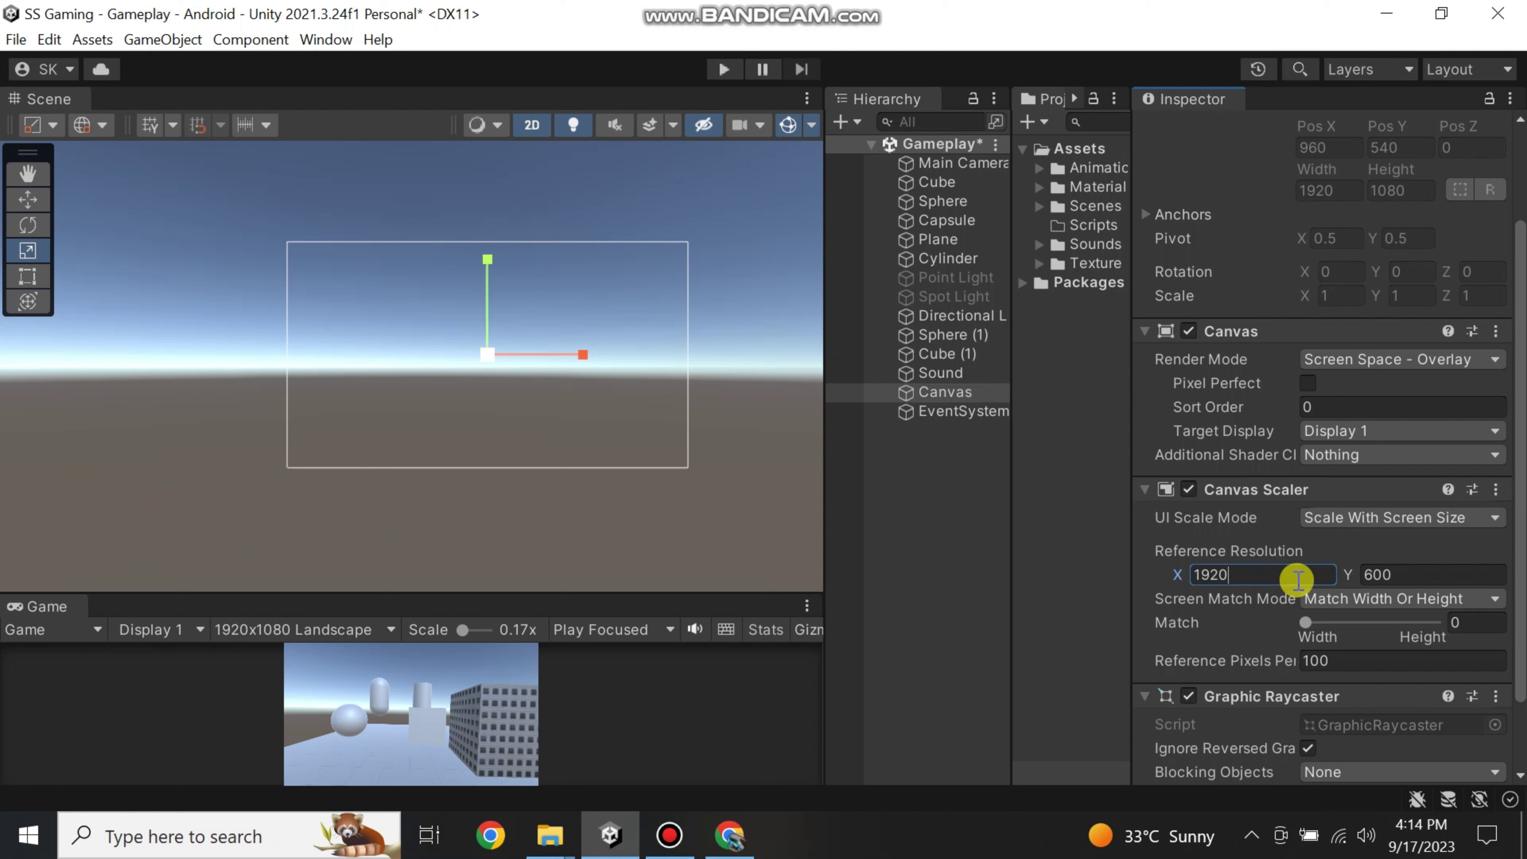
pyautogui.click(1402, 574)
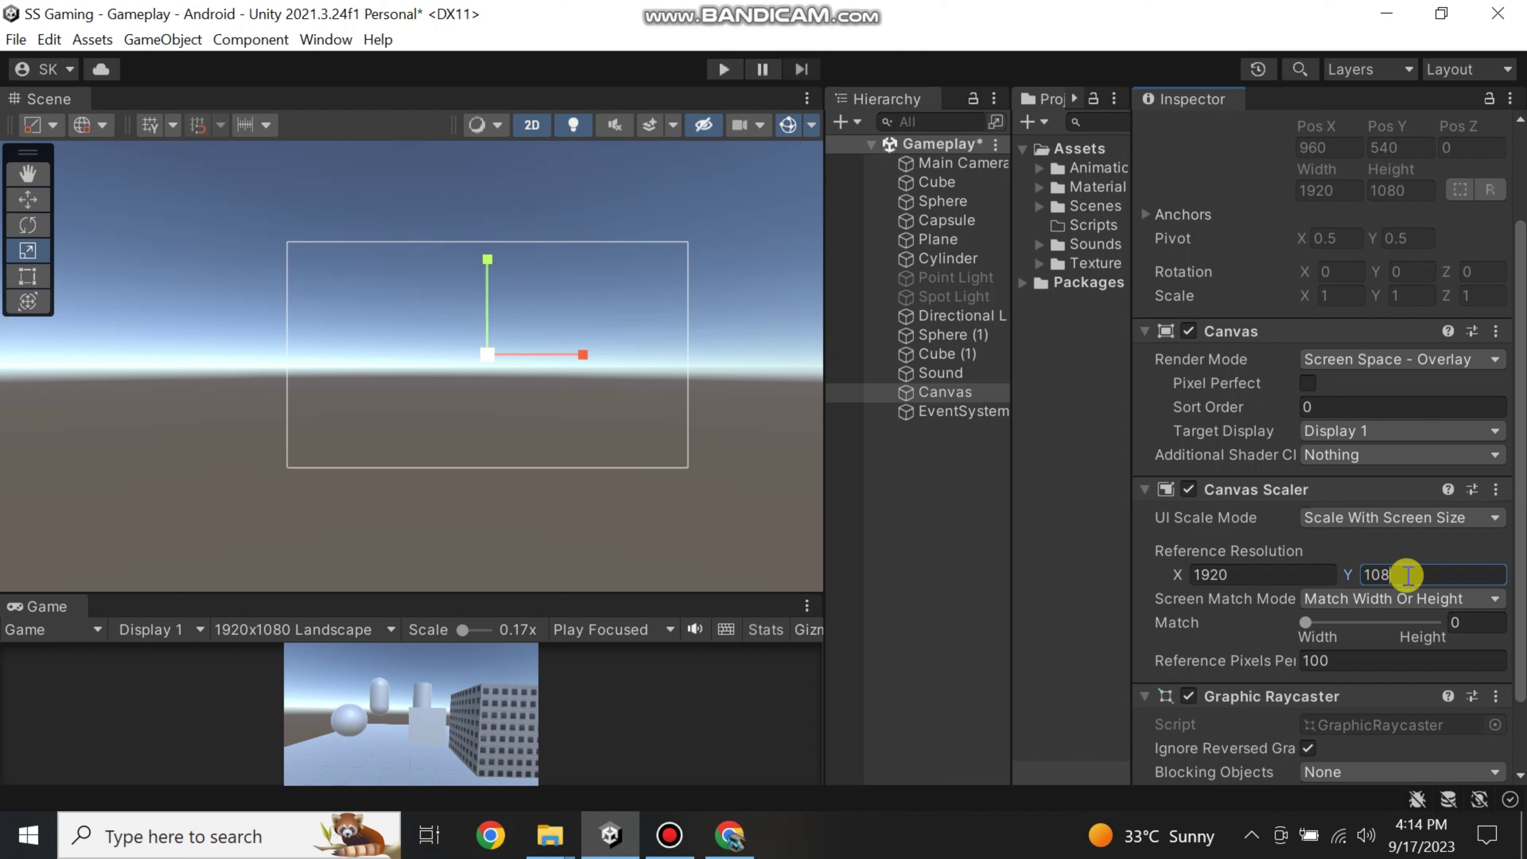
pyautogui.write('1080')
pyautogui.press('Return')
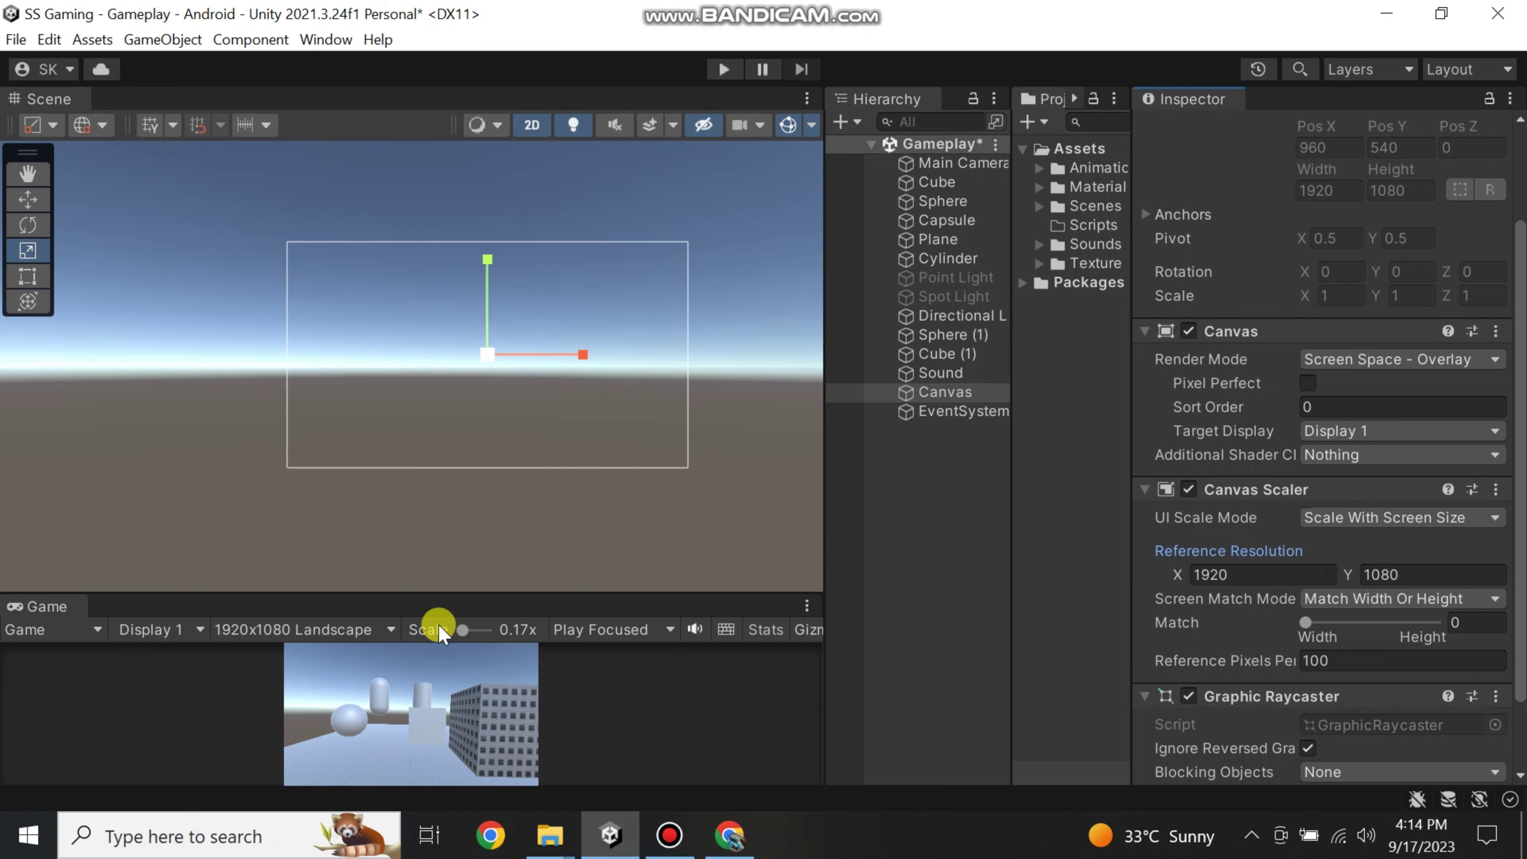
# - Compare the Game view with the Canvas Scaler's reference resolution, widen the Hierarchy and enlarge the Scene view
pyautogui.moveTo(448, 594); pyautogui.dragTo(458, 488)
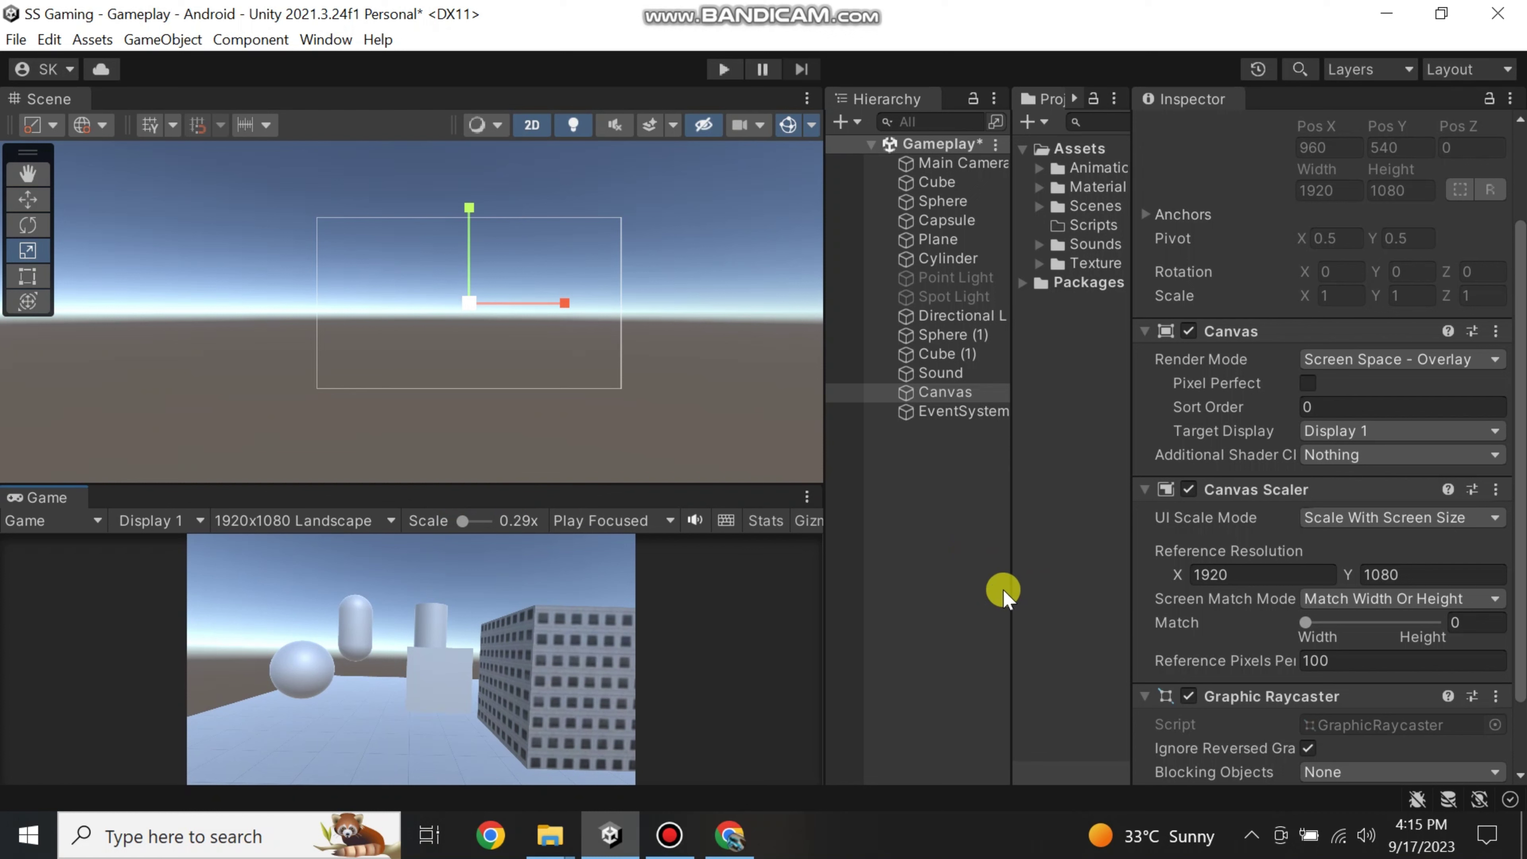
pyautogui.moveTo(1011, 587); pyautogui.dragTo(1041, 590)
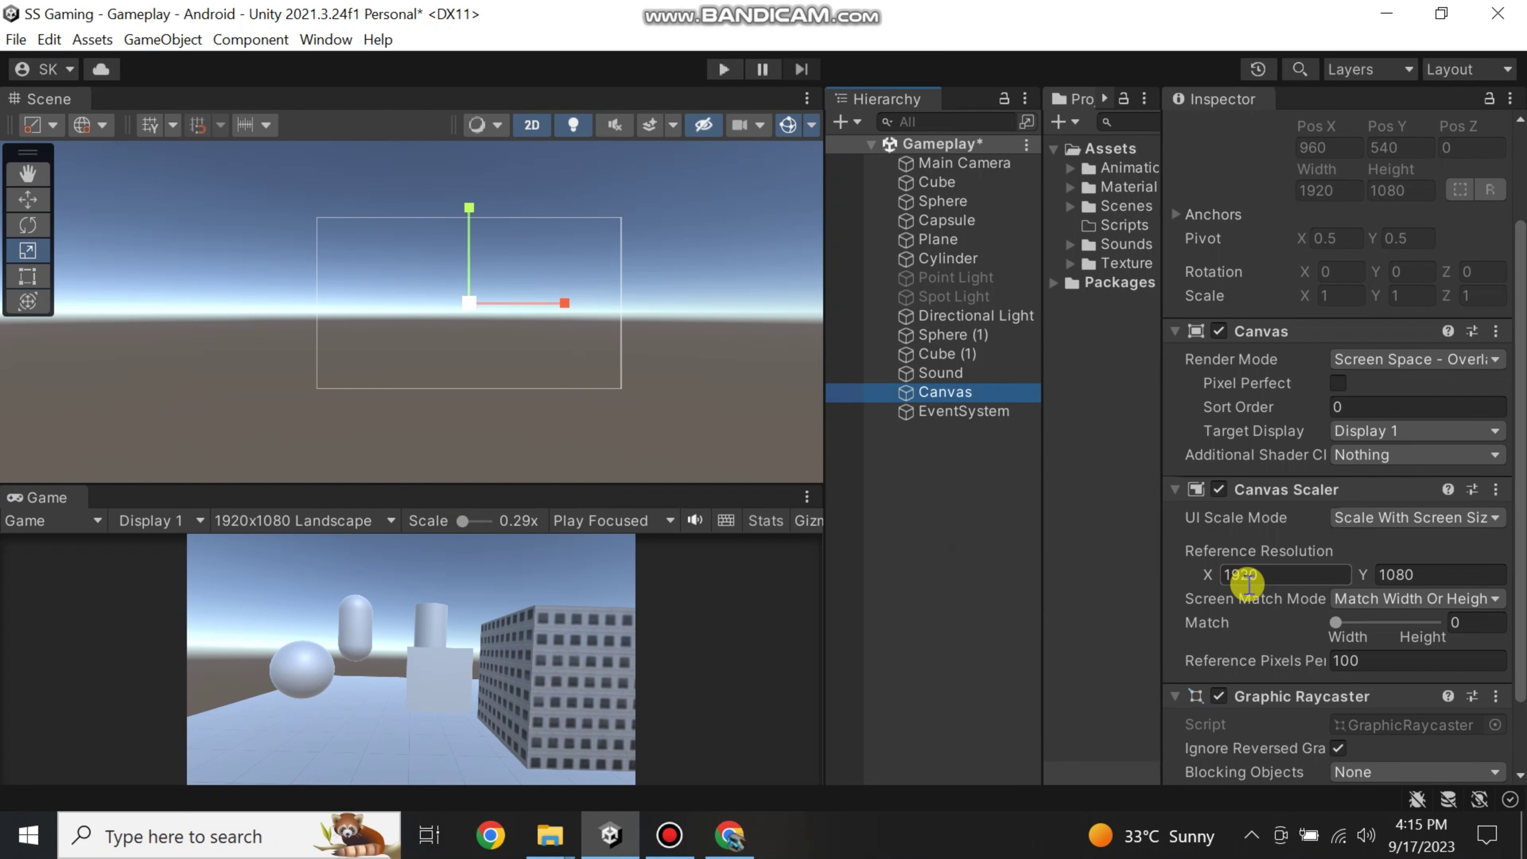
pyautogui.click(1278, 578)
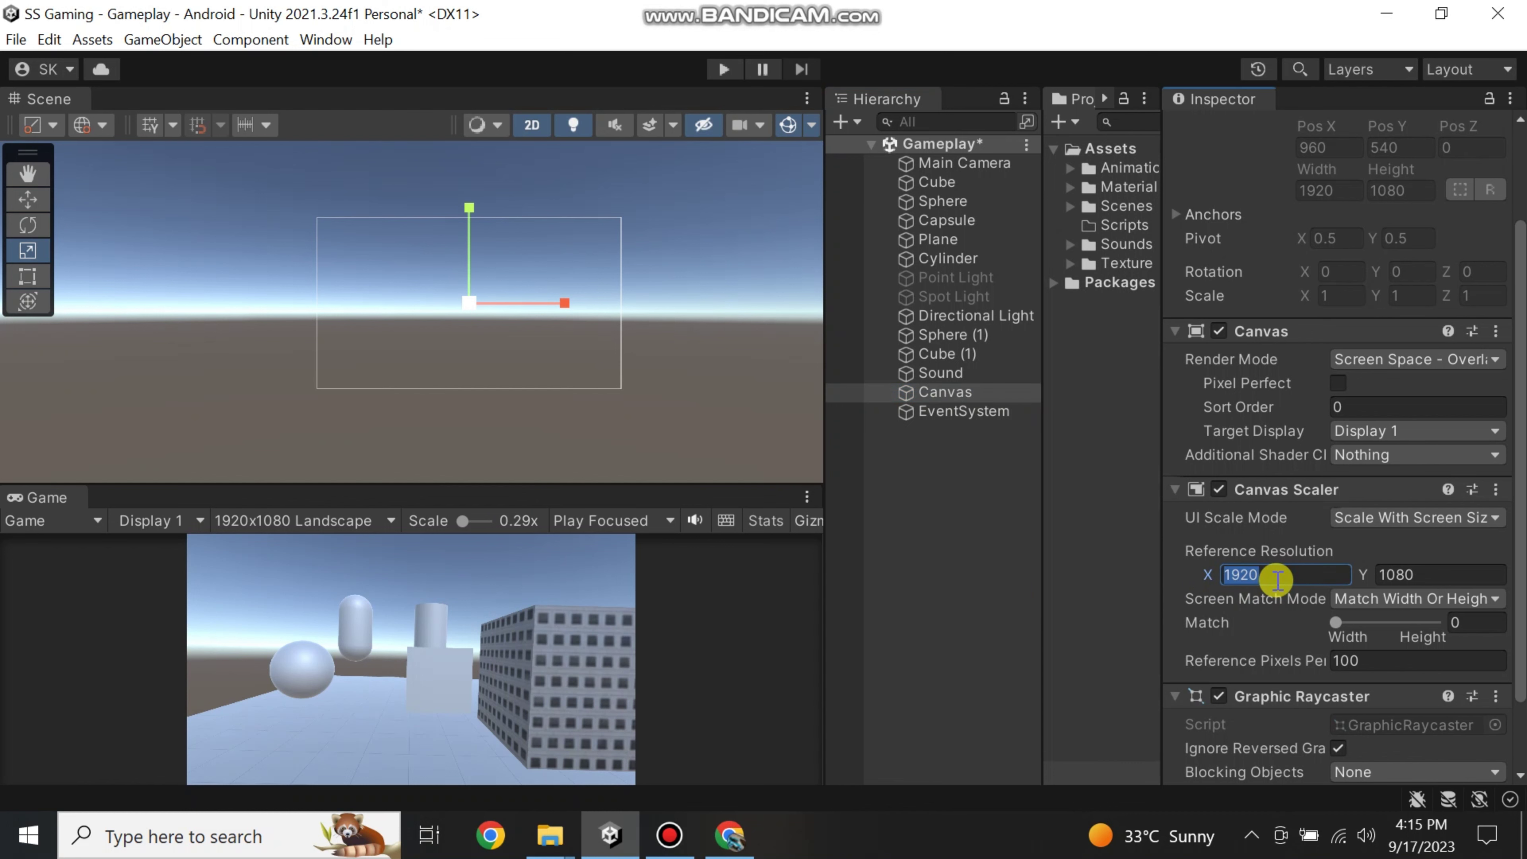
pyautogui.moveTo(606, 486); pyautogui.dragTo(595, 582)
# - Add a UI Panel as a child of the Canvas
pyautogui.click(923, 394)
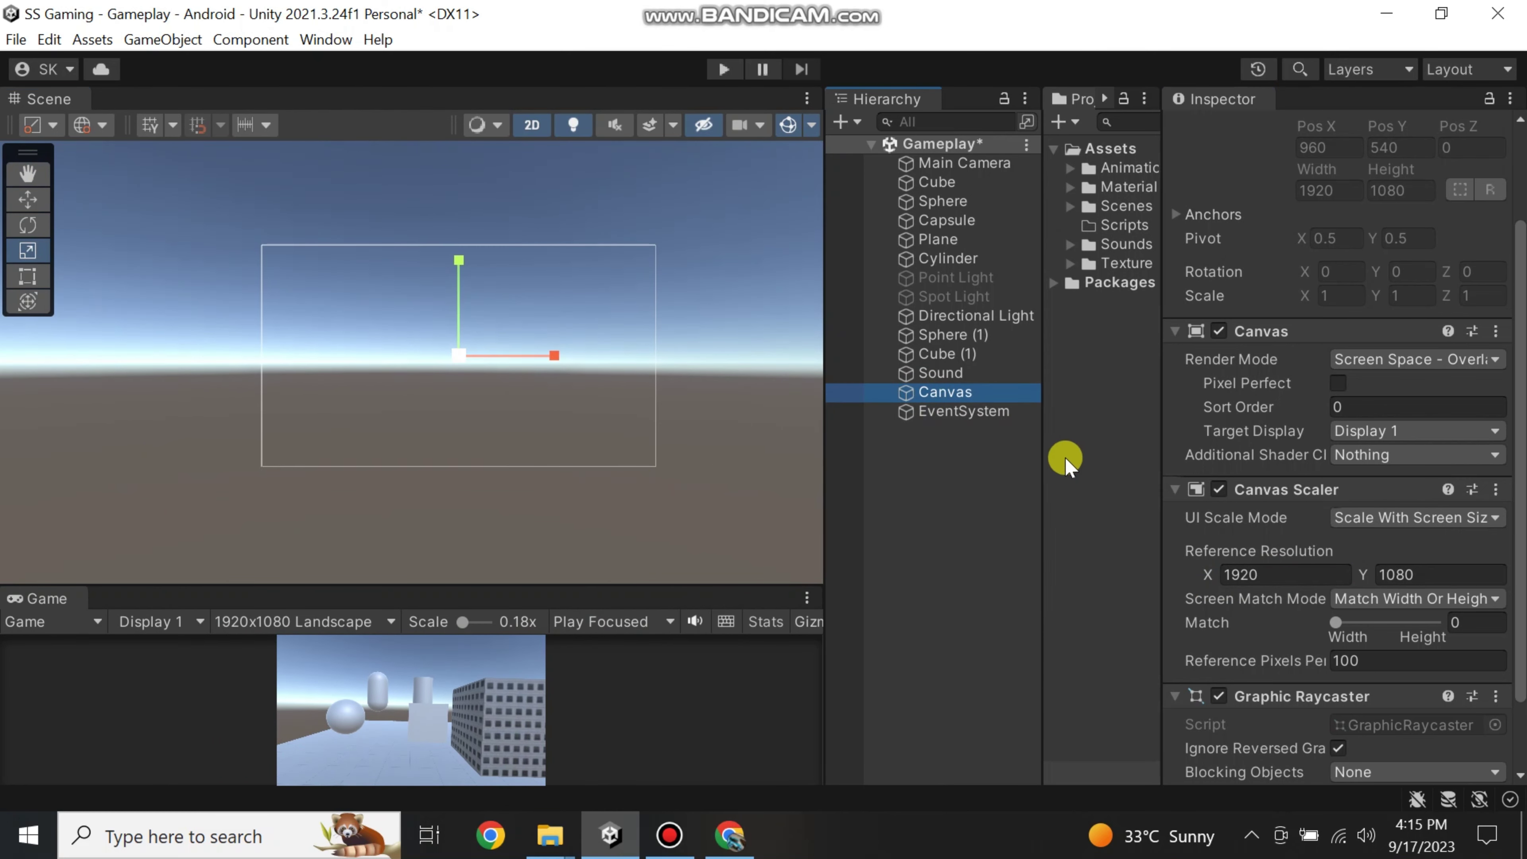
pyautogui.rightClick(939, 398)
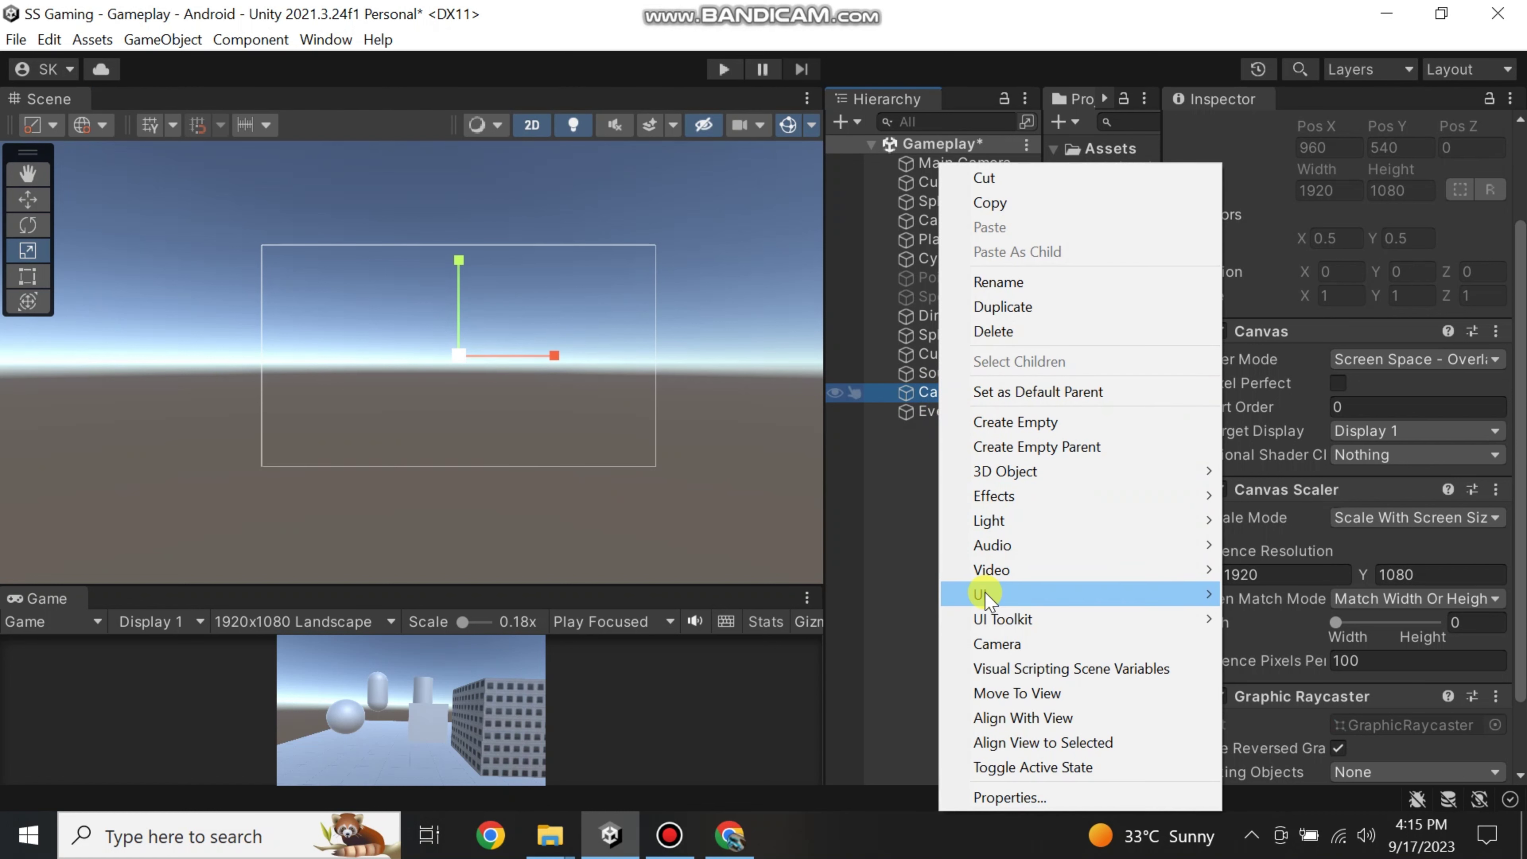
pyautogui.moveTo(985, 593)
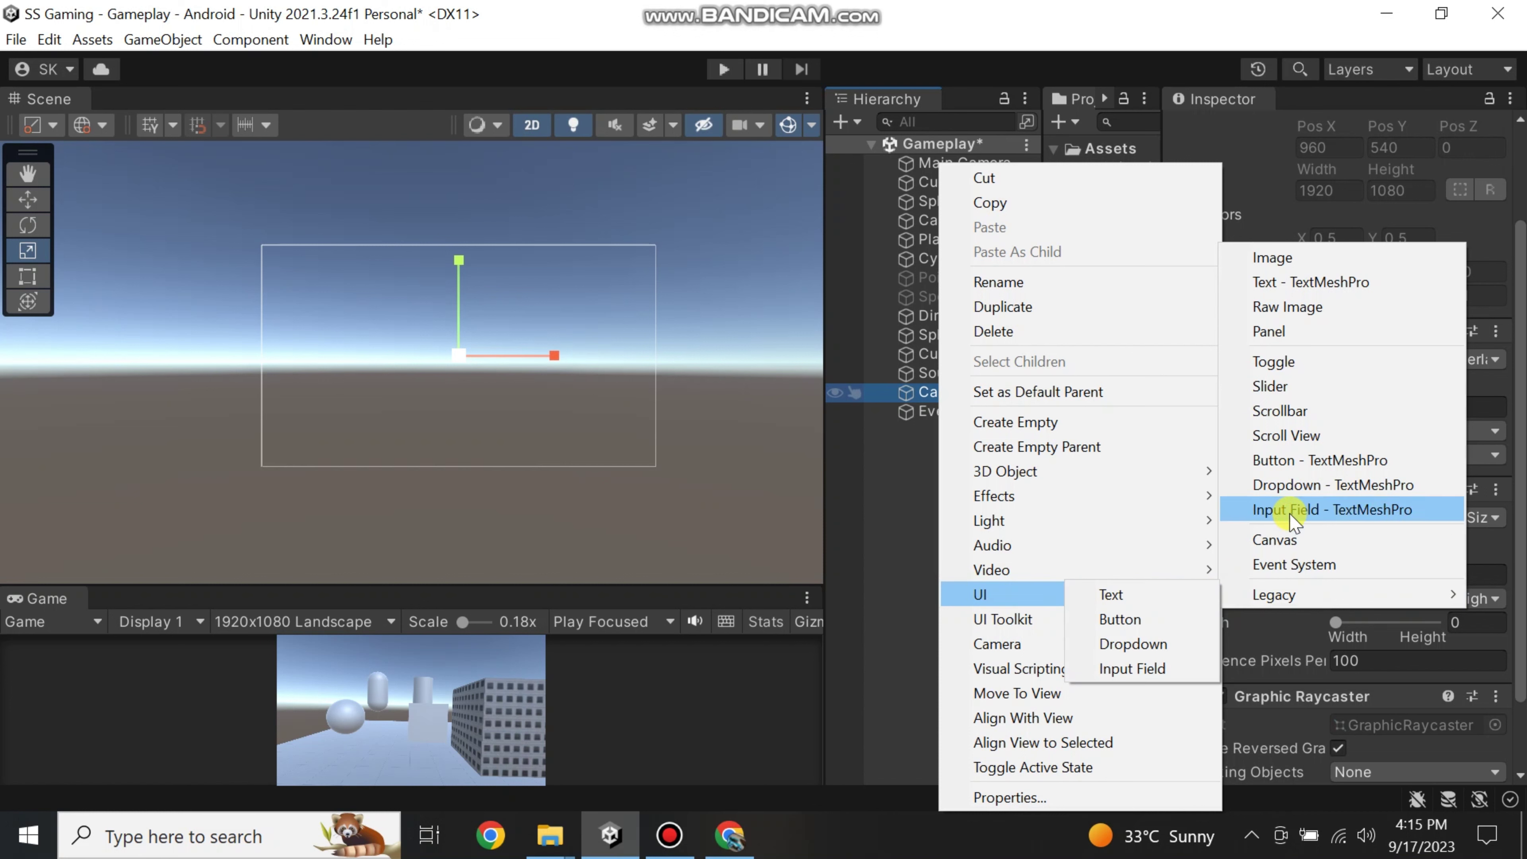
pyautogui.click(1272, 336)
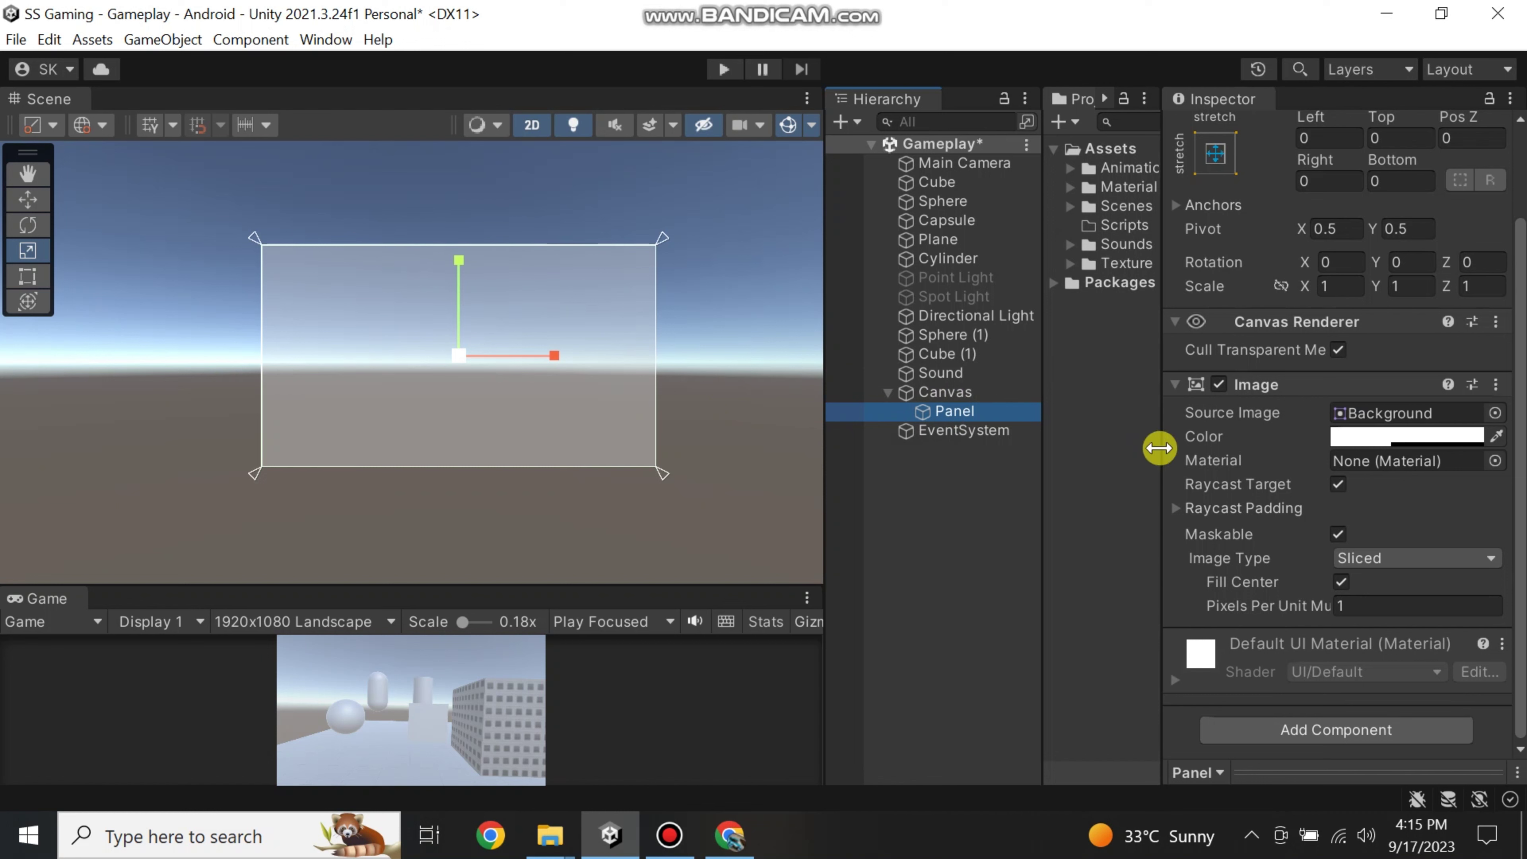
# - Set the Panel's Image color to a light red with alpha 255, then widen the Project and Hierarchy panels
pyautogui.moveTo(1162, 444); pyautogui.dragTo(1101, 444)
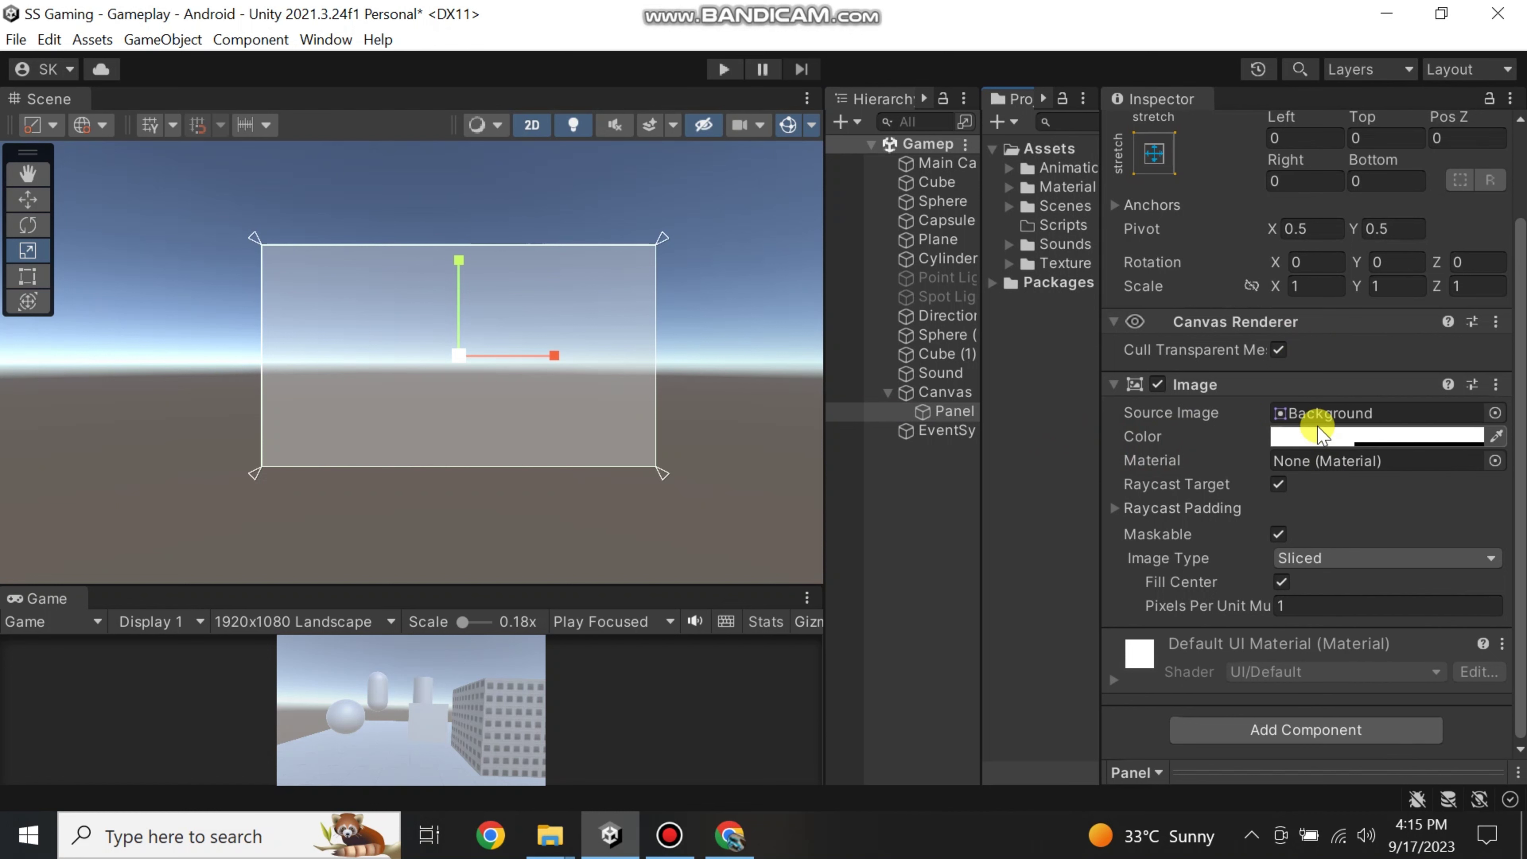
pyautogui.scroll(3, 1308, 435)
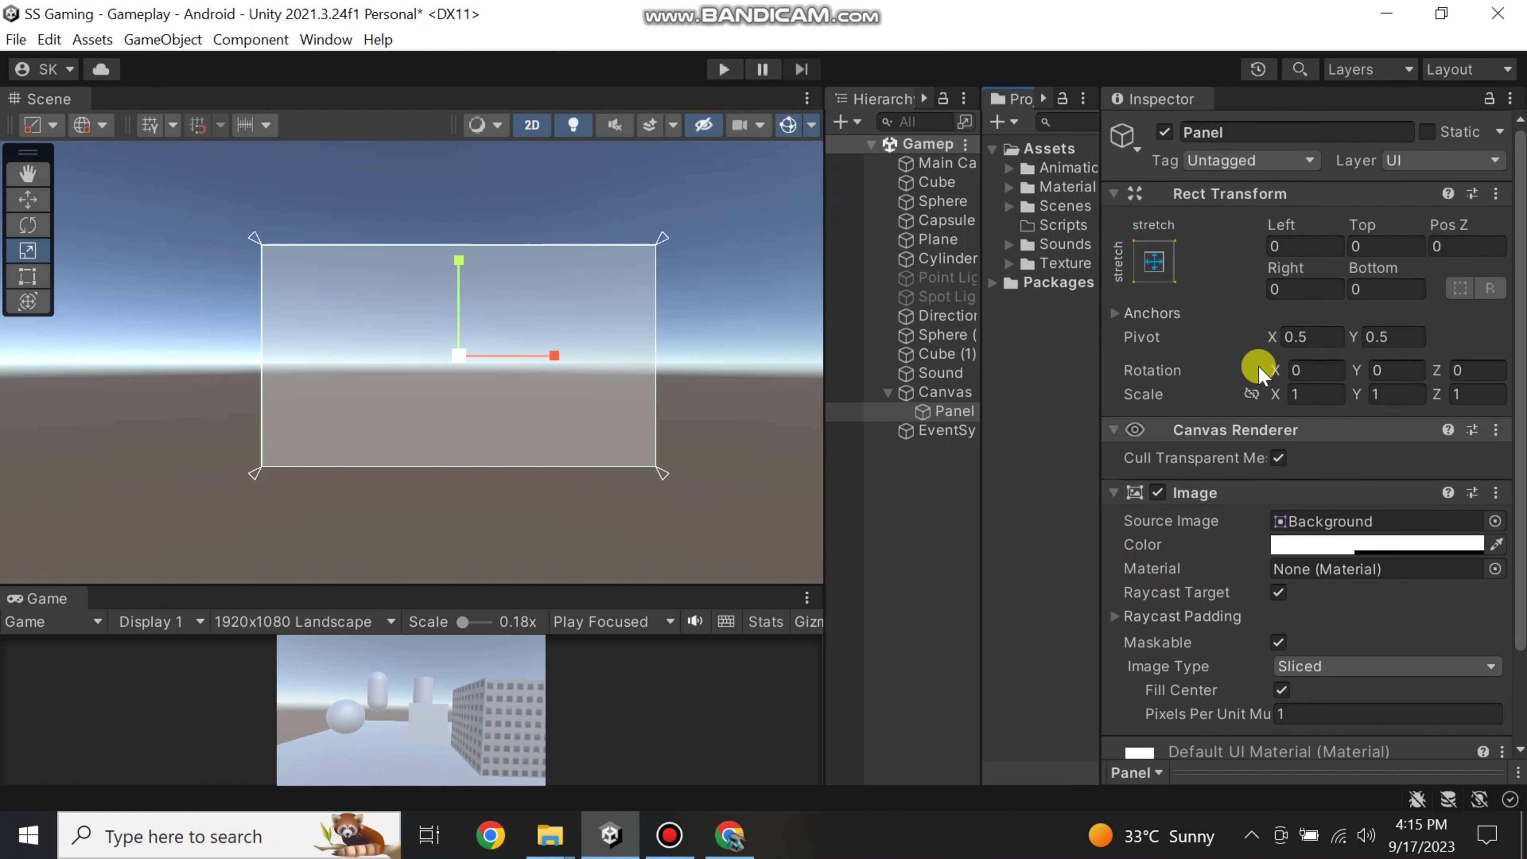
pyautogui.click(1310, 547)
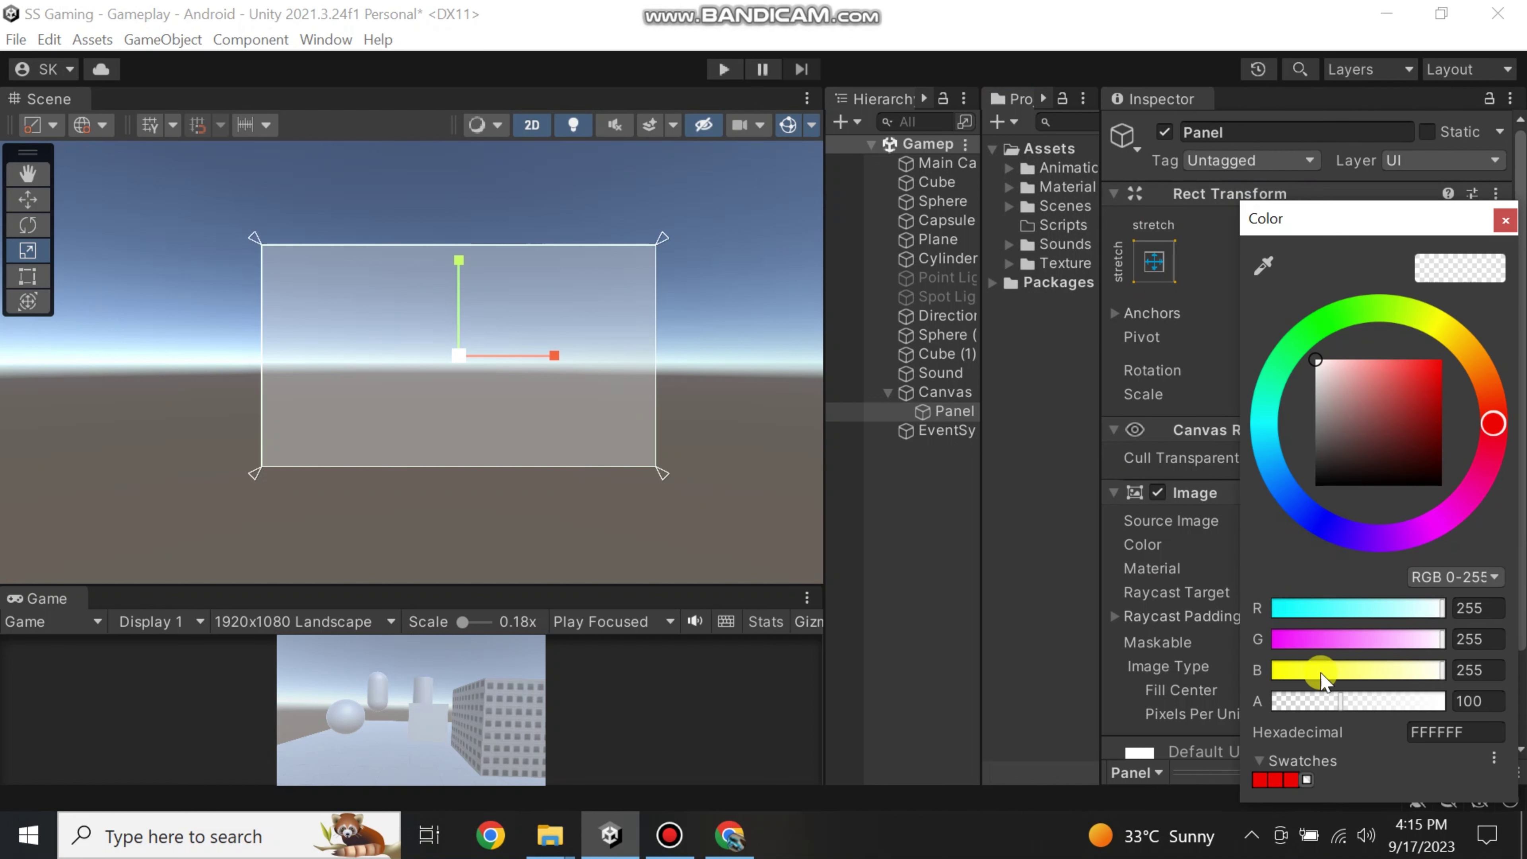
pyautogui.moveTo(1341, 701); pyautogui.dragTo(1490, 700)
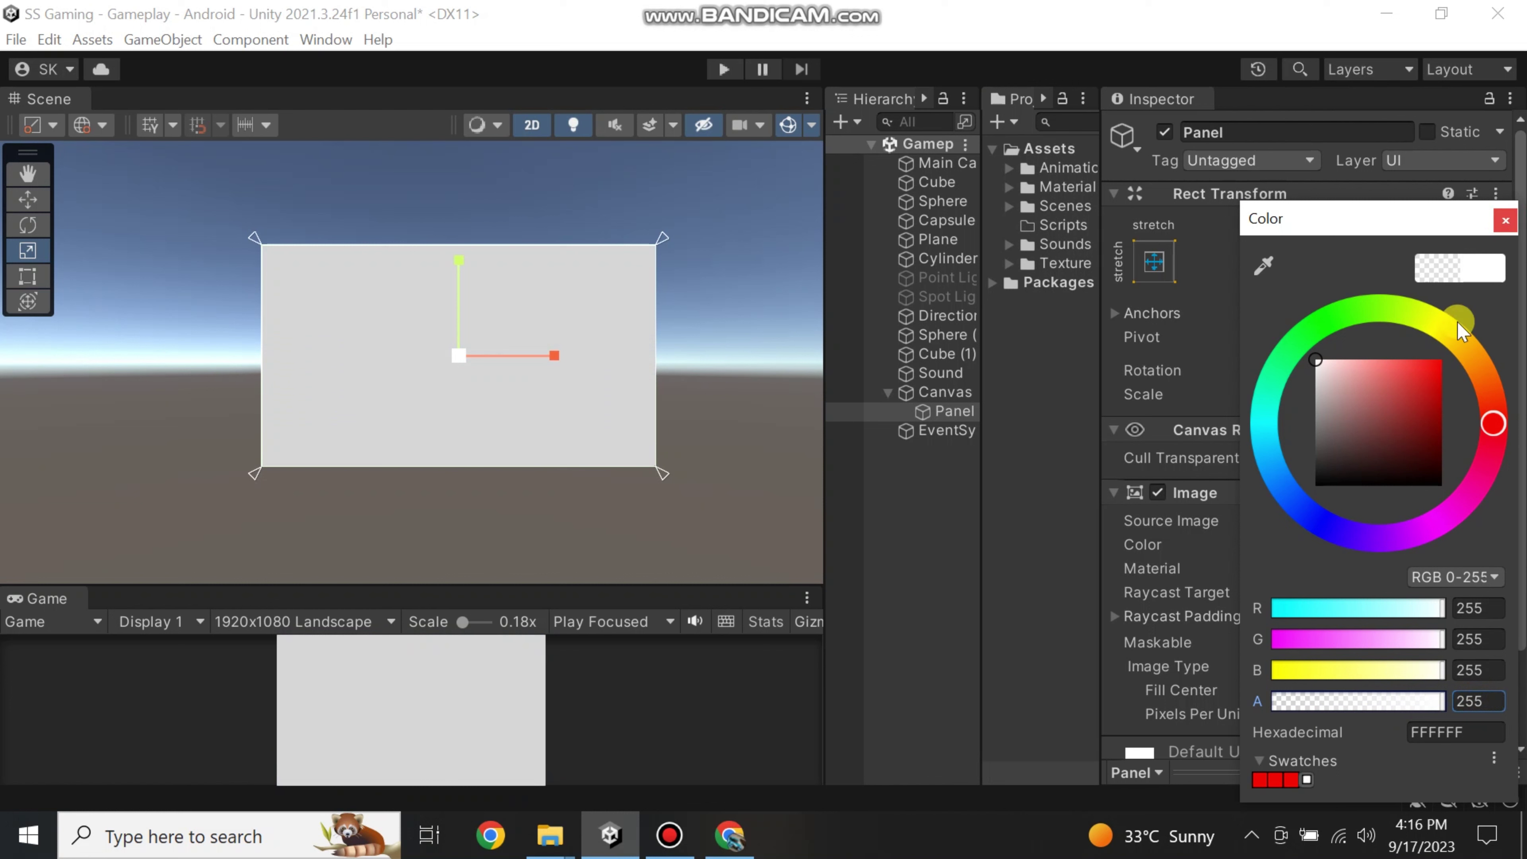
pyautogui.moveTo(1396, 376)
pyautogui.mouseDown()
pyautogui.moveTo(1422, 356)
pyautogui.moveTo(1365, 343)
pyautogui.moveTo(1398, 365)
pyautogui.moveTo(1380, 383)
pyautogui.moveTo(1377, 364)
pyautogui.mouseUp()
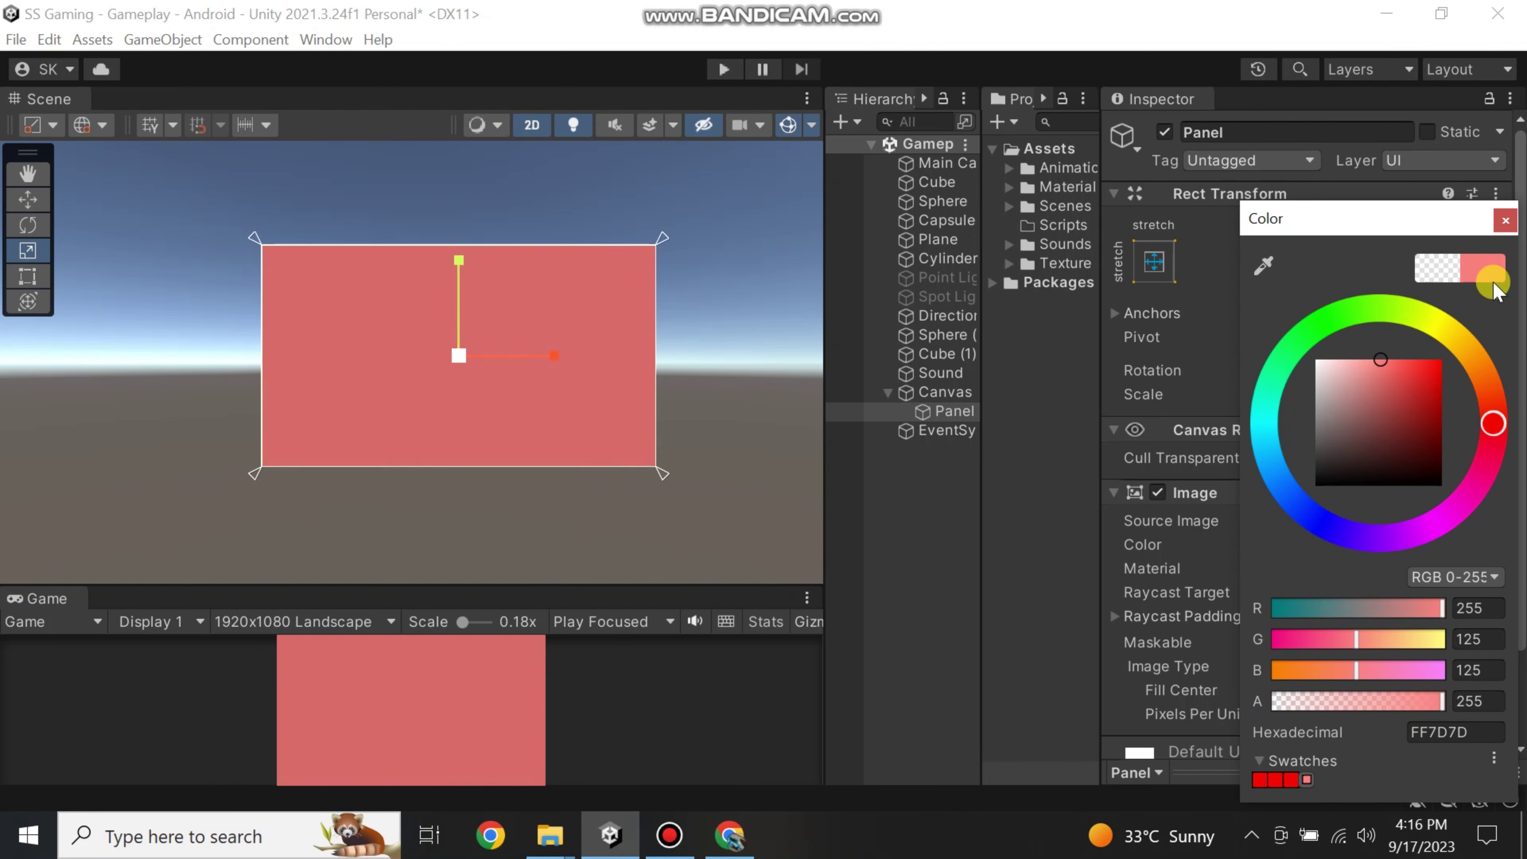
pyautogui.click(1506, 221)
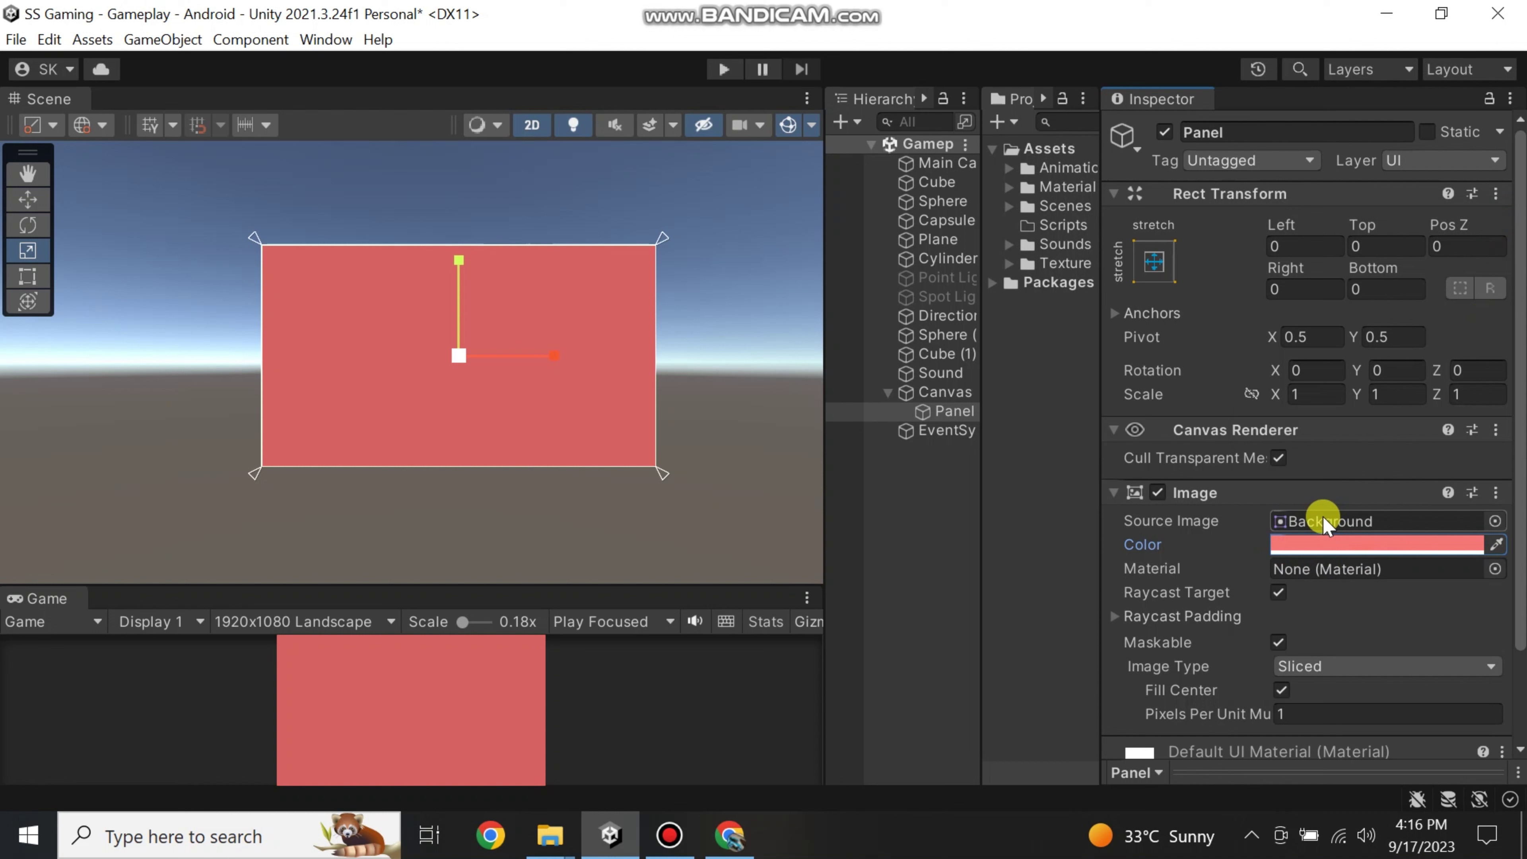
pyautogui.moveTo(1097, 511); pyautogui.dragTo(1107, 511)
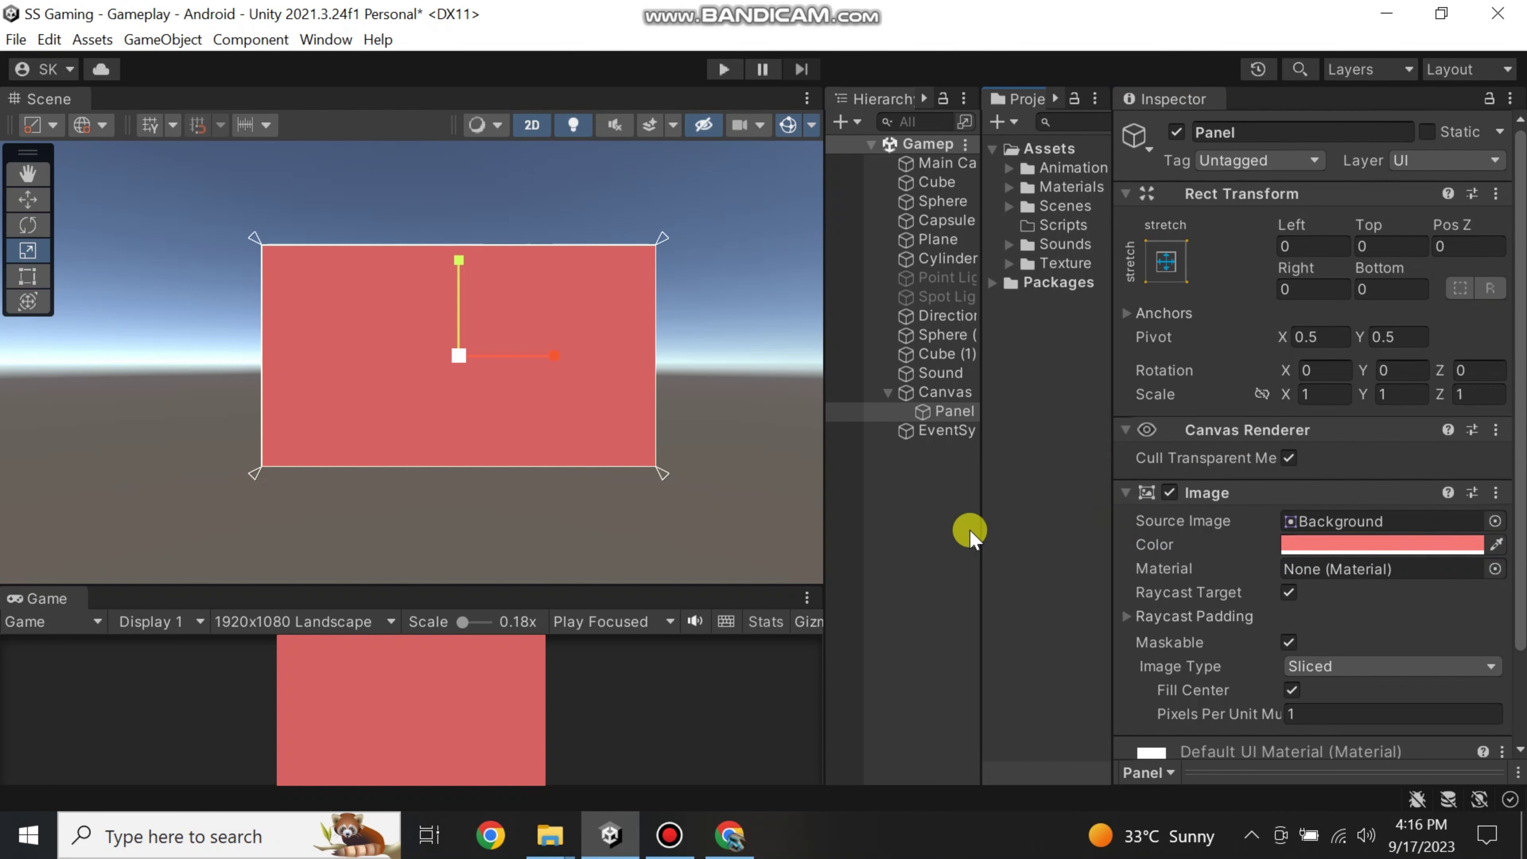
pyautogui.moveTo(982, 519); pyautogui.dragTo(1038, 501)
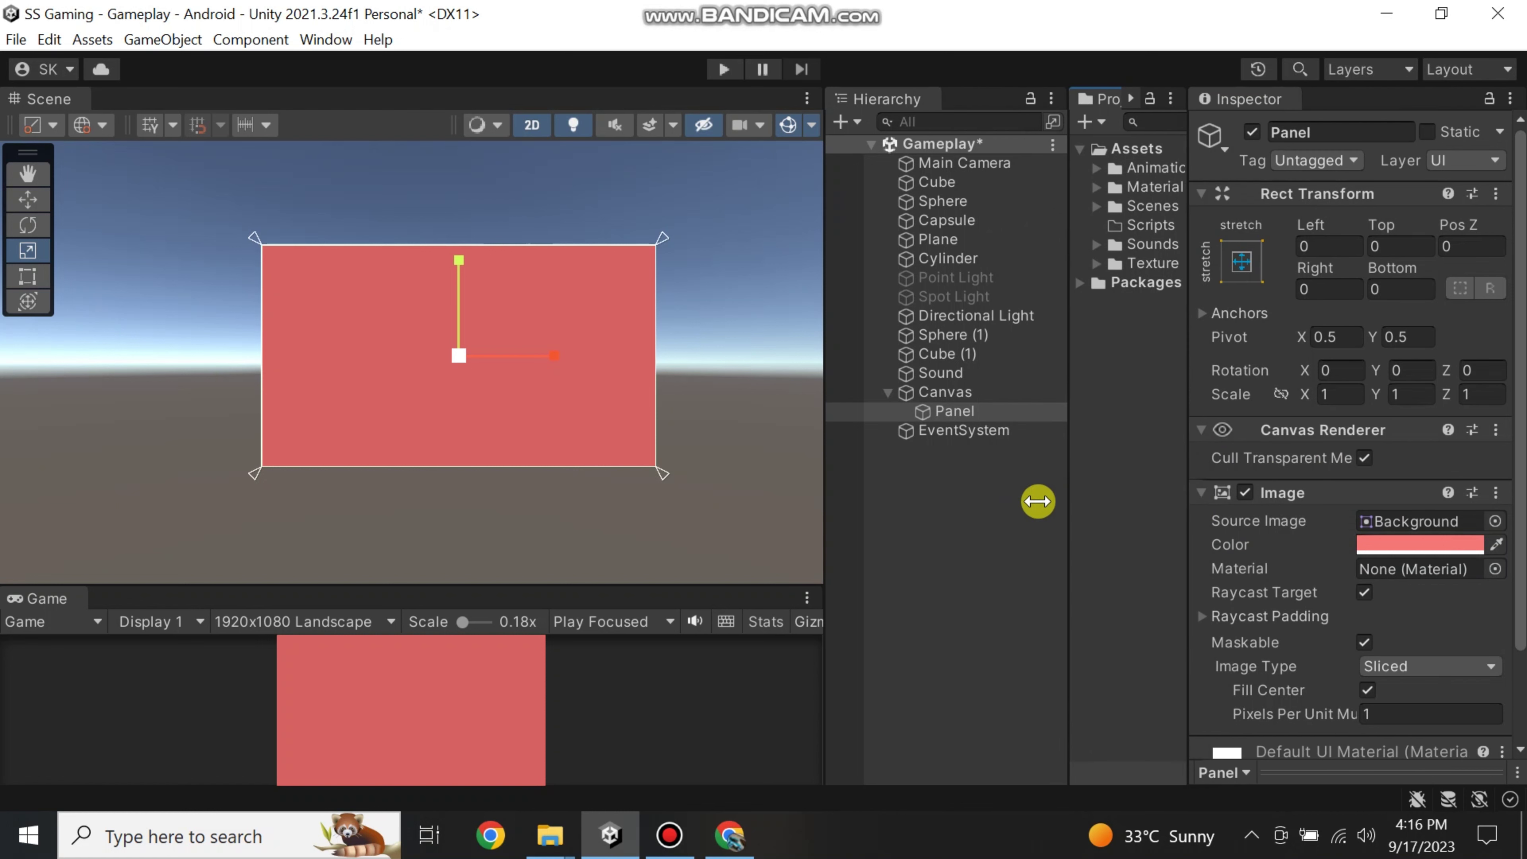
# - Rename the Panel under the Canvas as Mainmenu
pyautogui.click(955, 411)
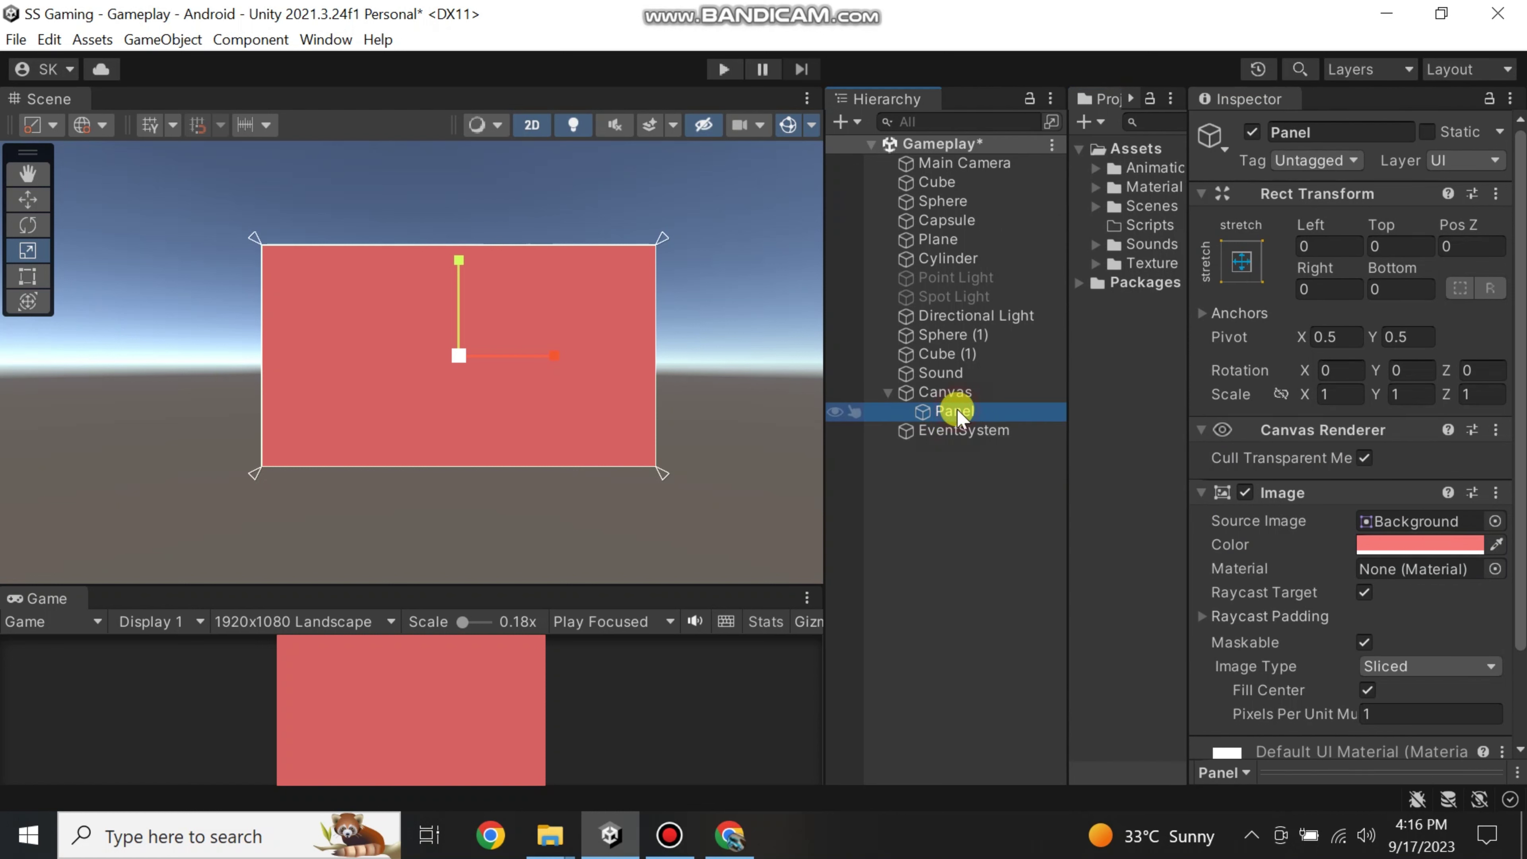
pyautogui.click(956, 414)
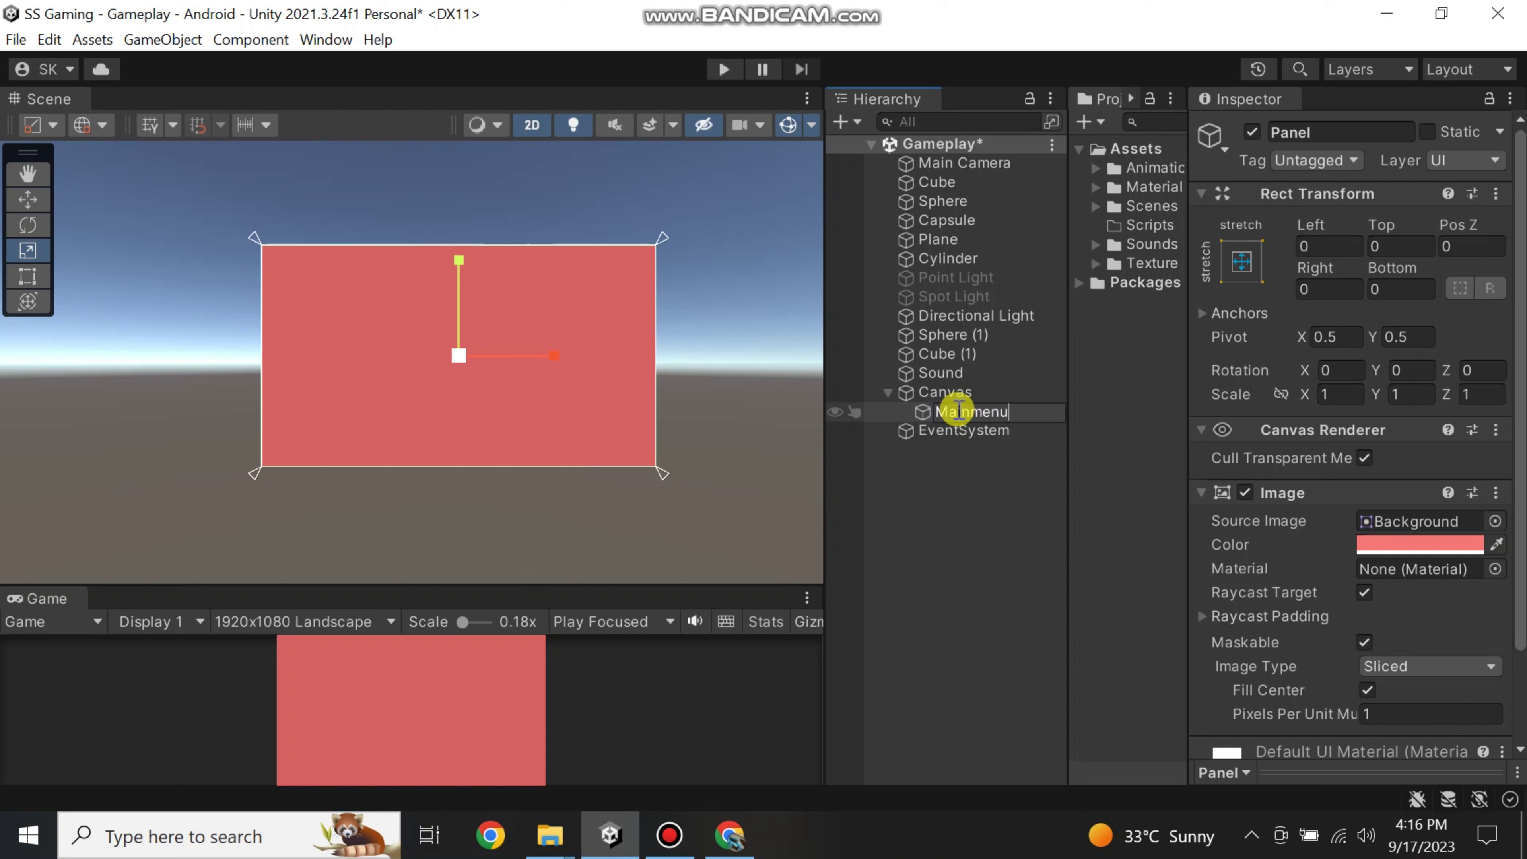
pyautogui.press('Return')
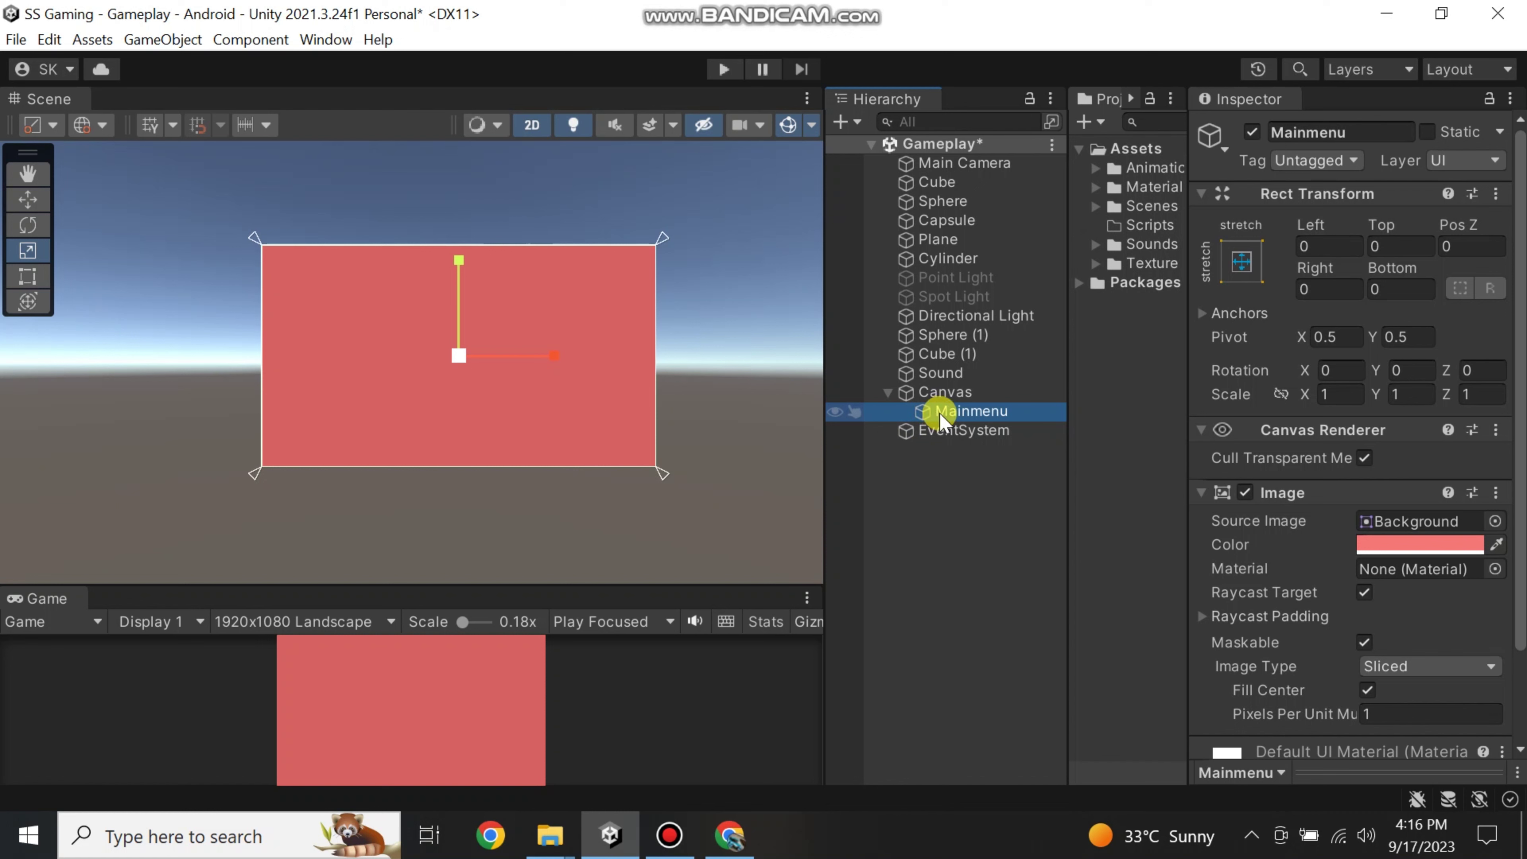
# - Add a legacy UI Button as a child of Mainmenu and select it, keeping its default name
pyautogui.rightClick(941, 416)
pyautogui.click(980, 571)
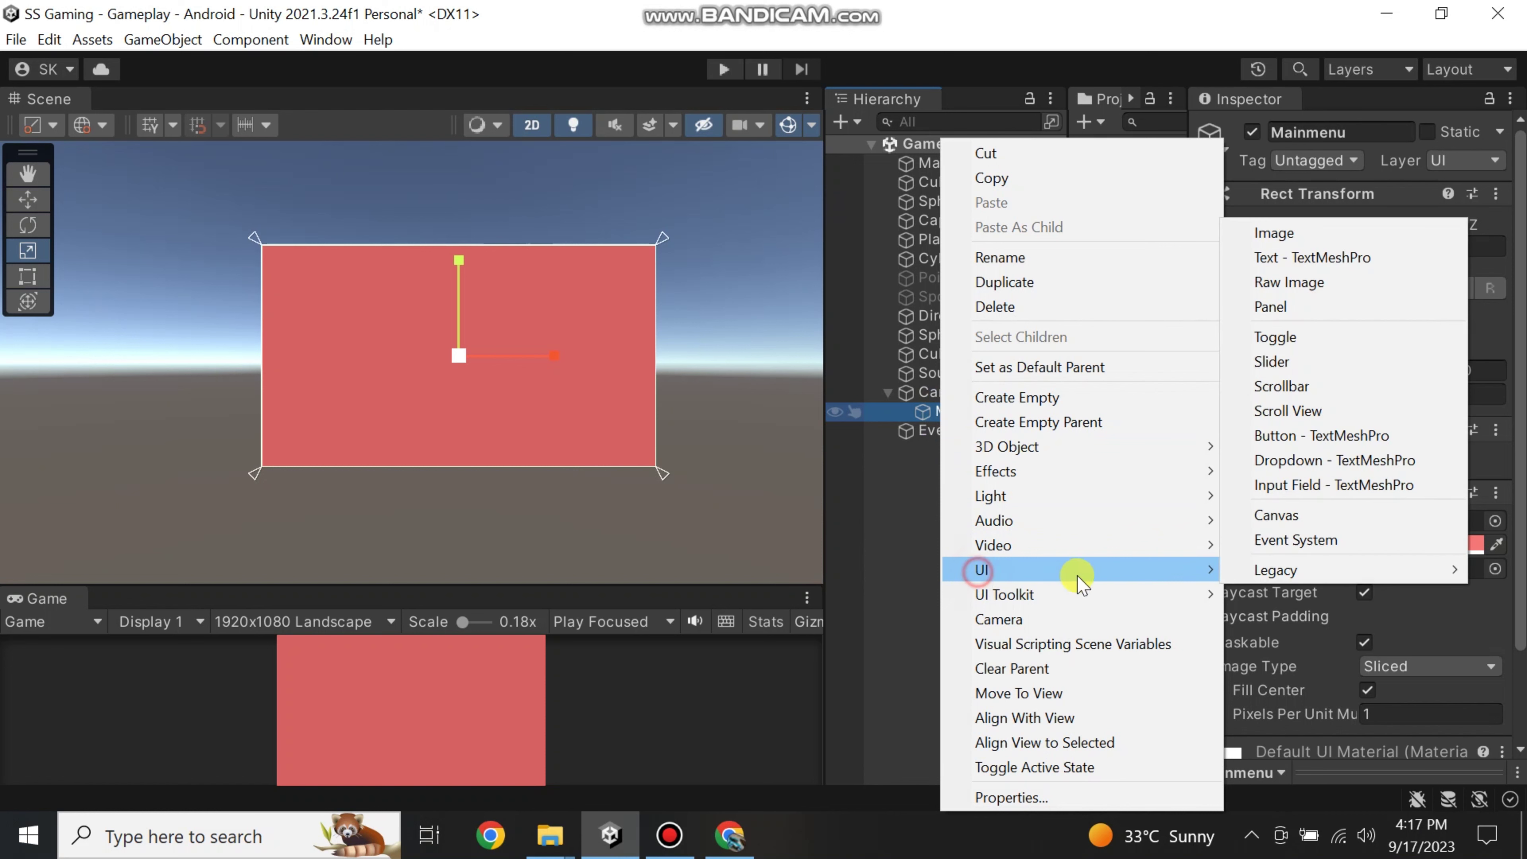
pyautogui.moveTo(1239, 570)
pyautogui.click(1156, 593)
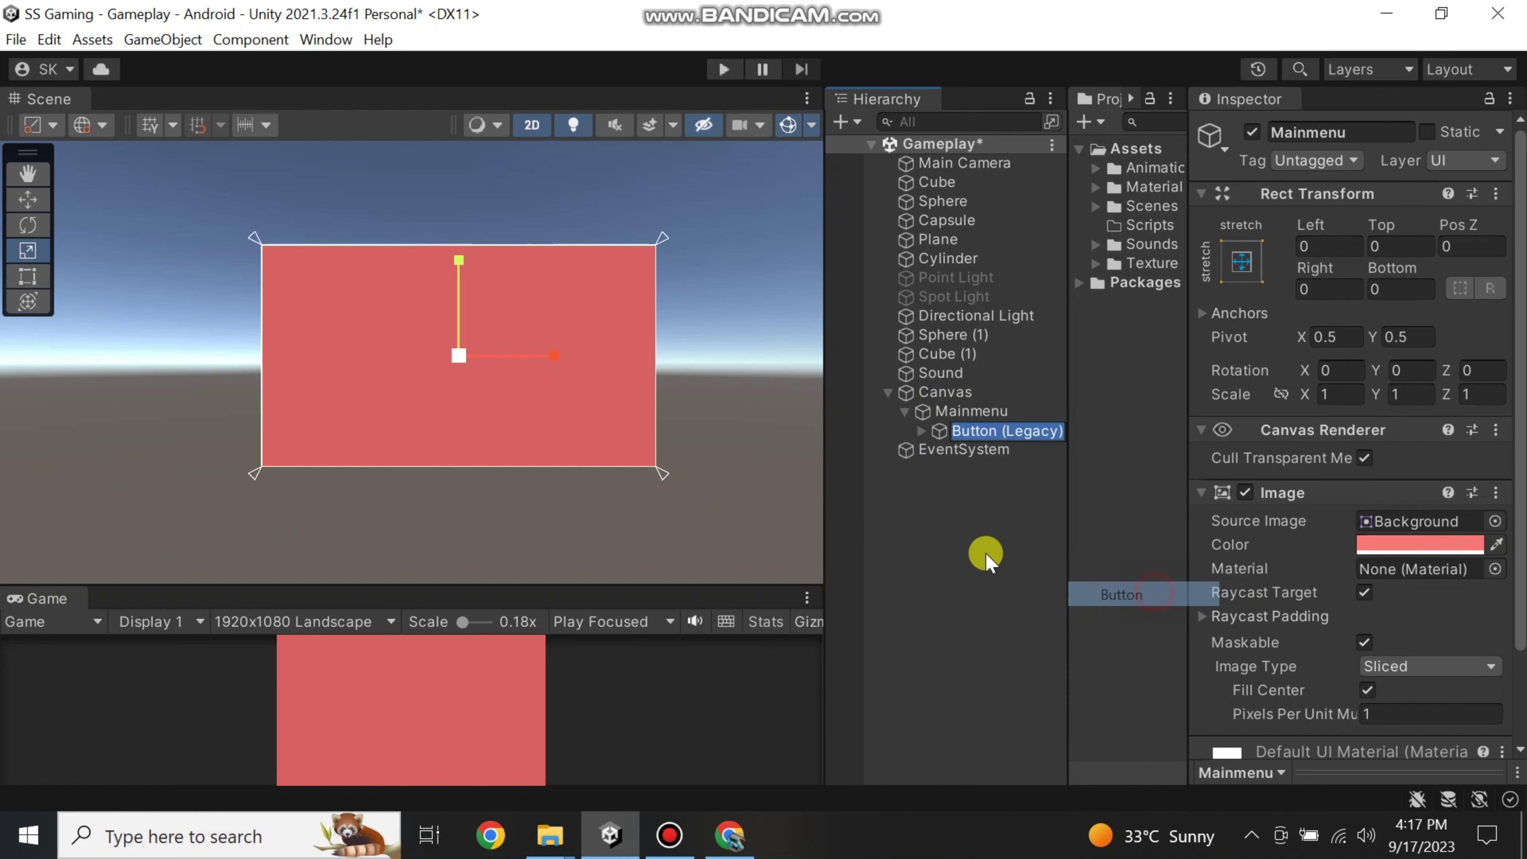
pyautogui.click(938, 433)
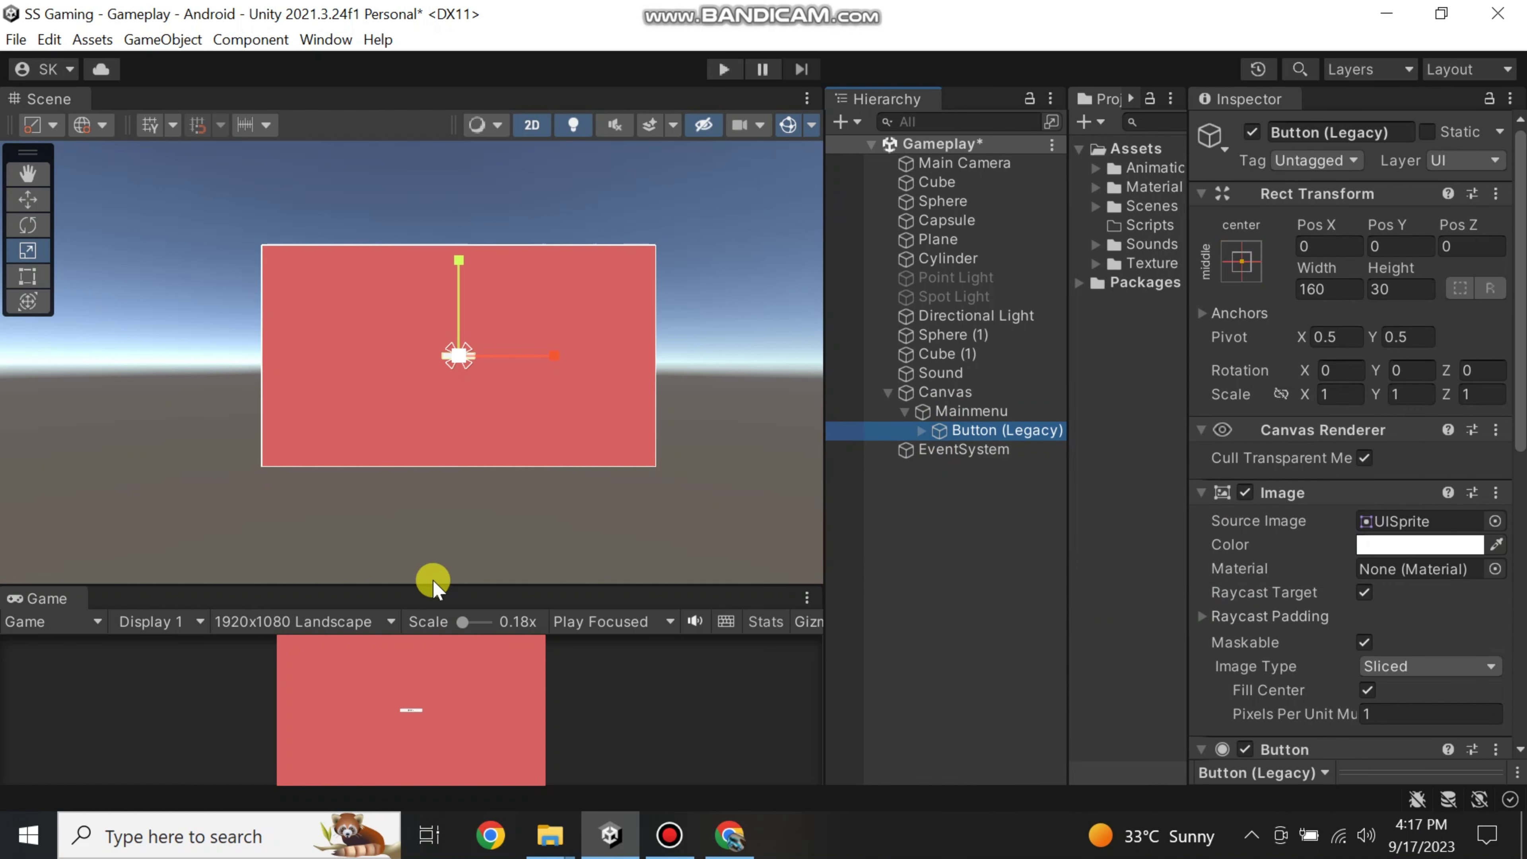
# - Scale the legacy button uniformly to about 3.8 on all axes and make the Game view taller
pyautogui.moveTo(433, 582); pyautogui.dragTo(439, 392)
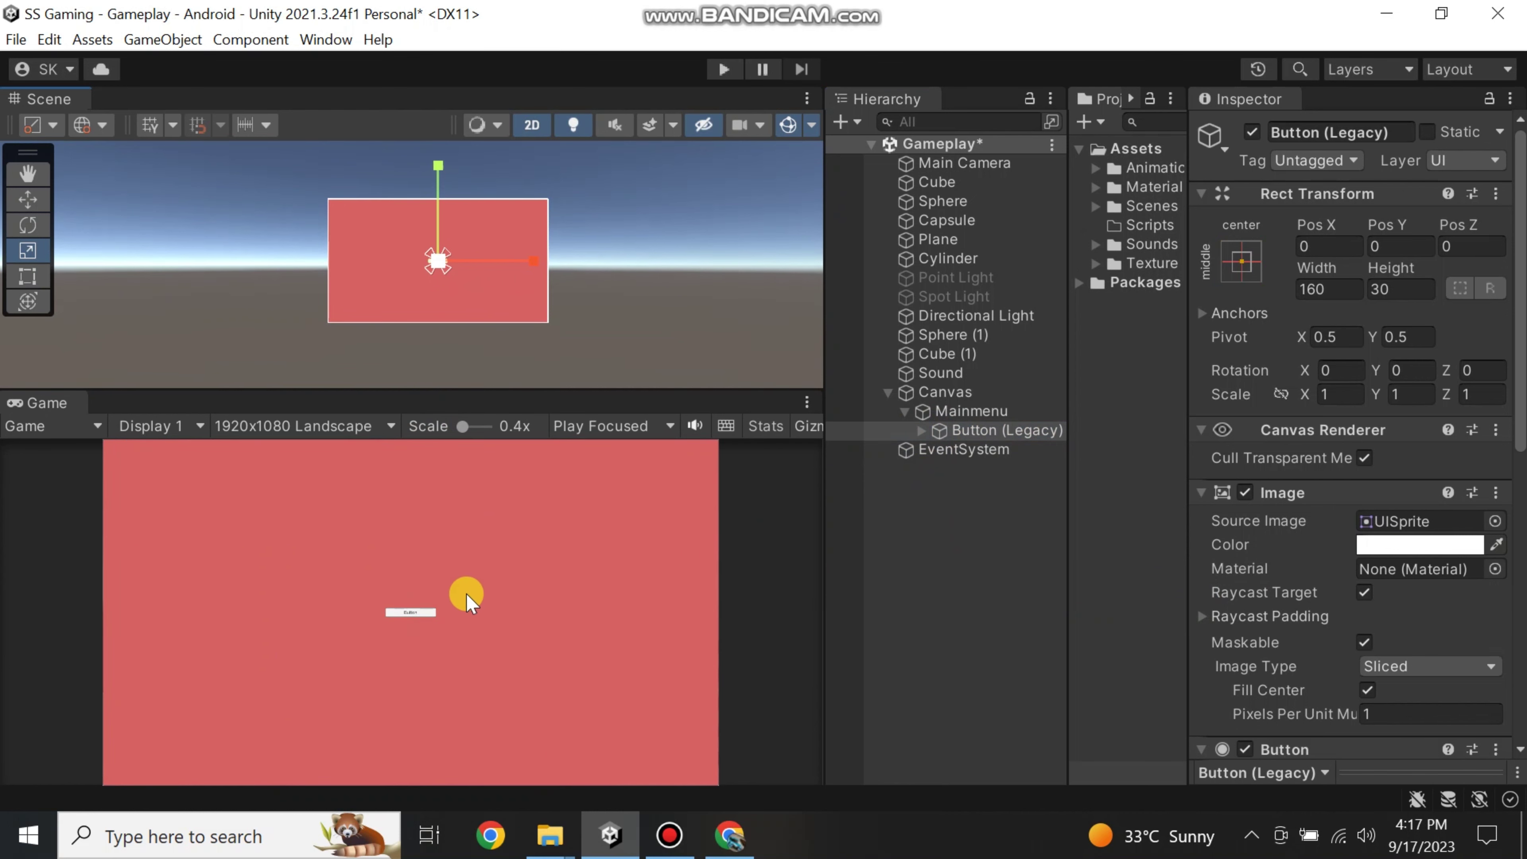
pyautogui.moveTo(416, 390); pyautogui.dragTo(424, 582)
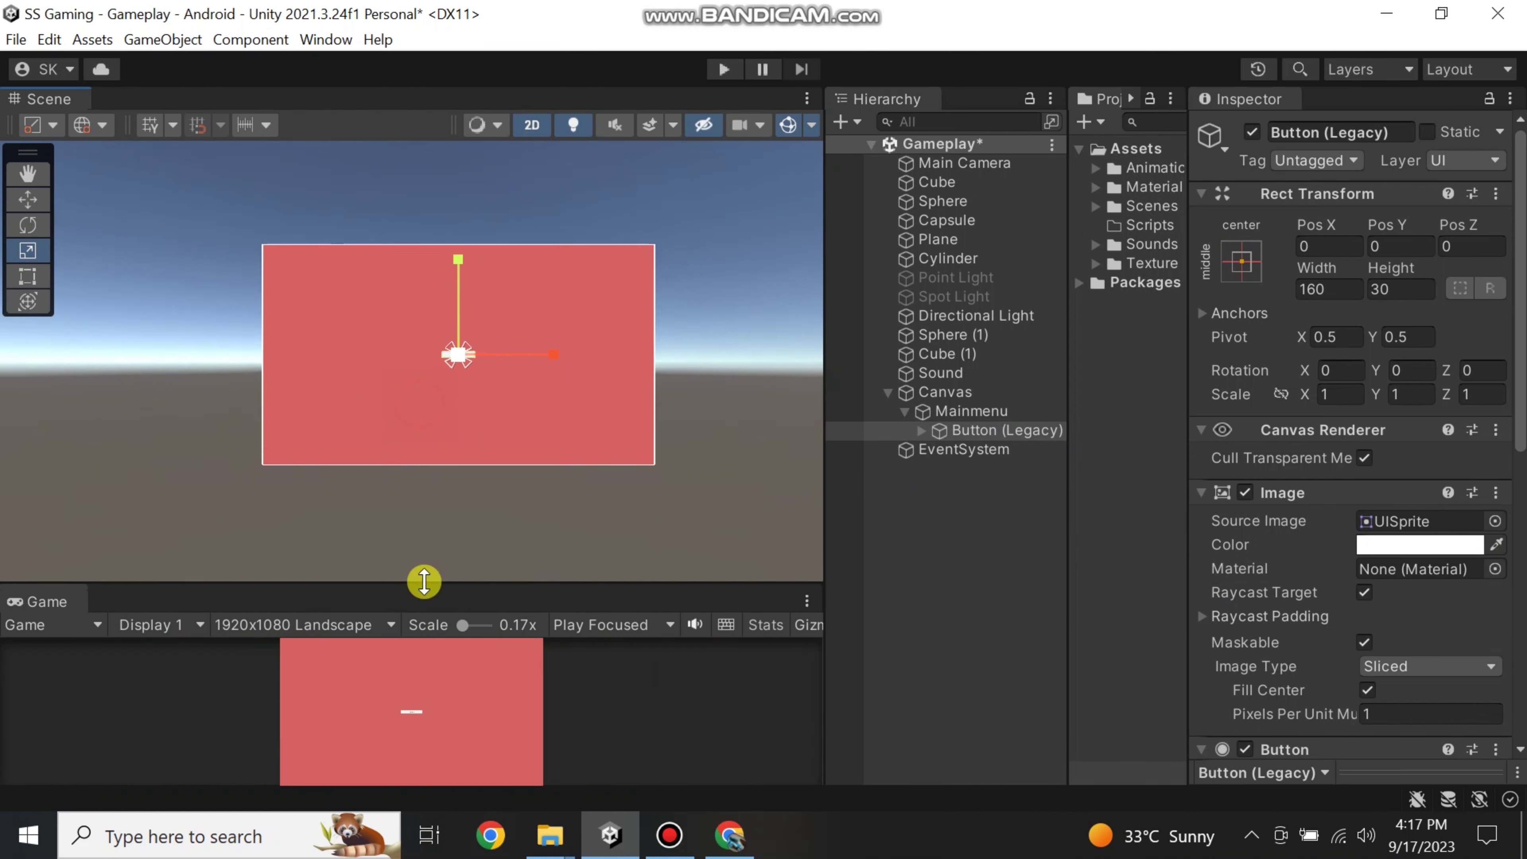
pyautogui.scroll(3, 464, 365)
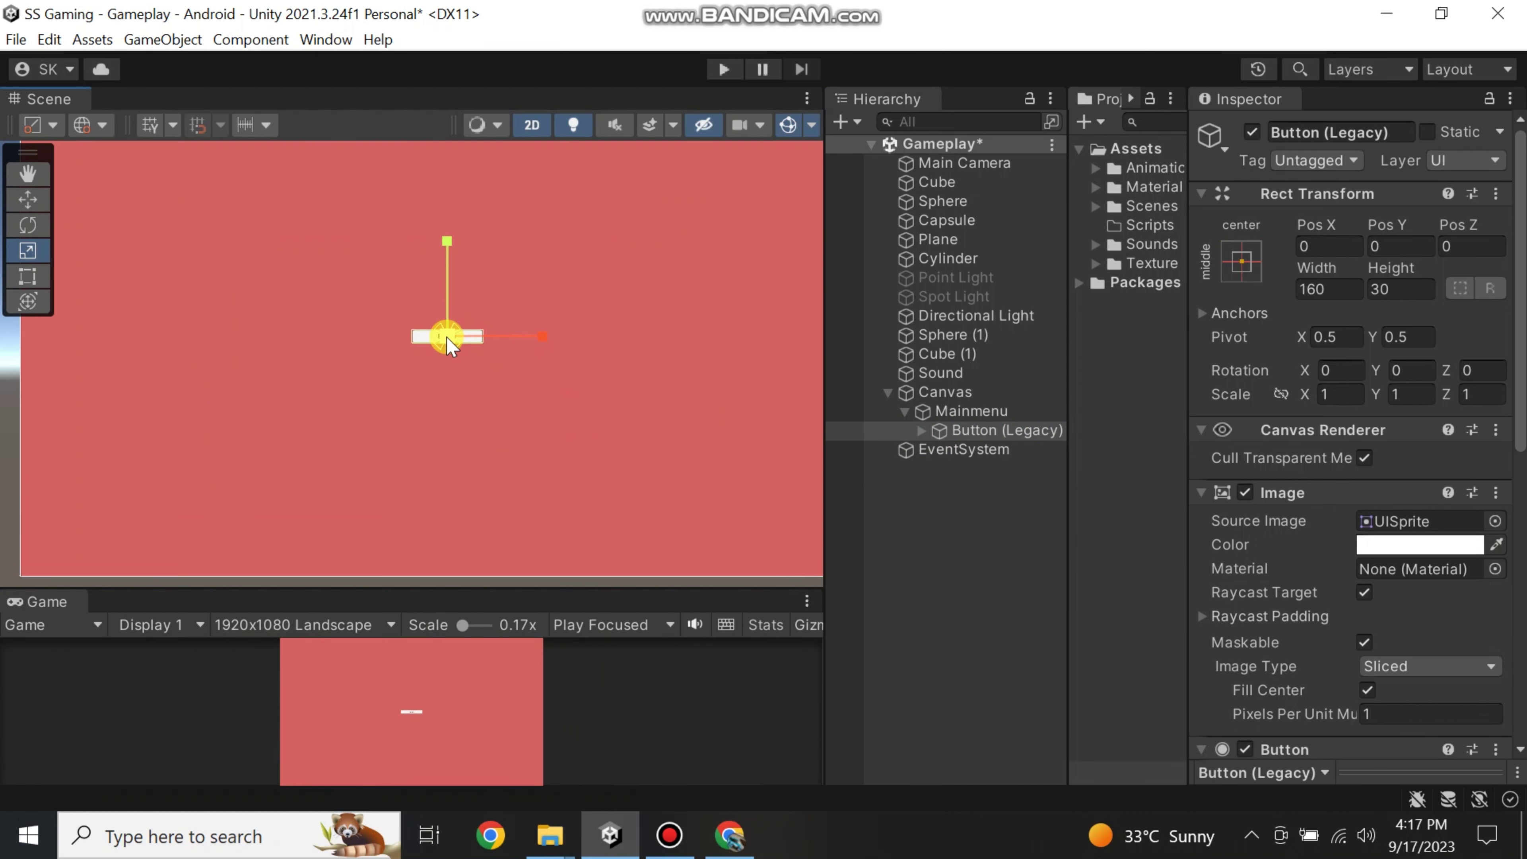
pyautogui.moveTo(450, 346); pyautogui.dragTo(824, 335)
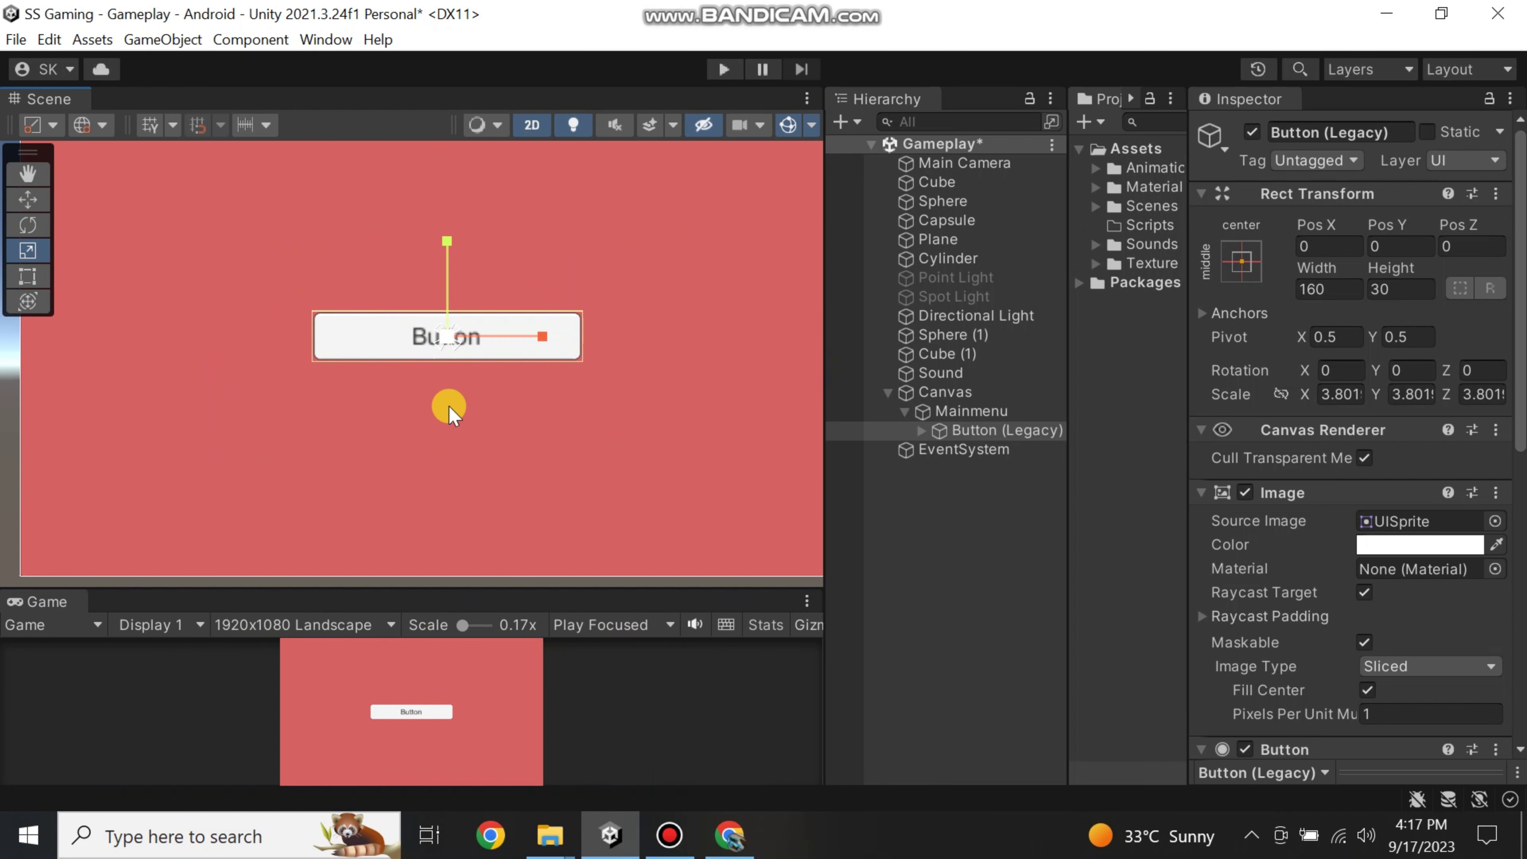
pyautogui.scroll(-2, 449, 406)
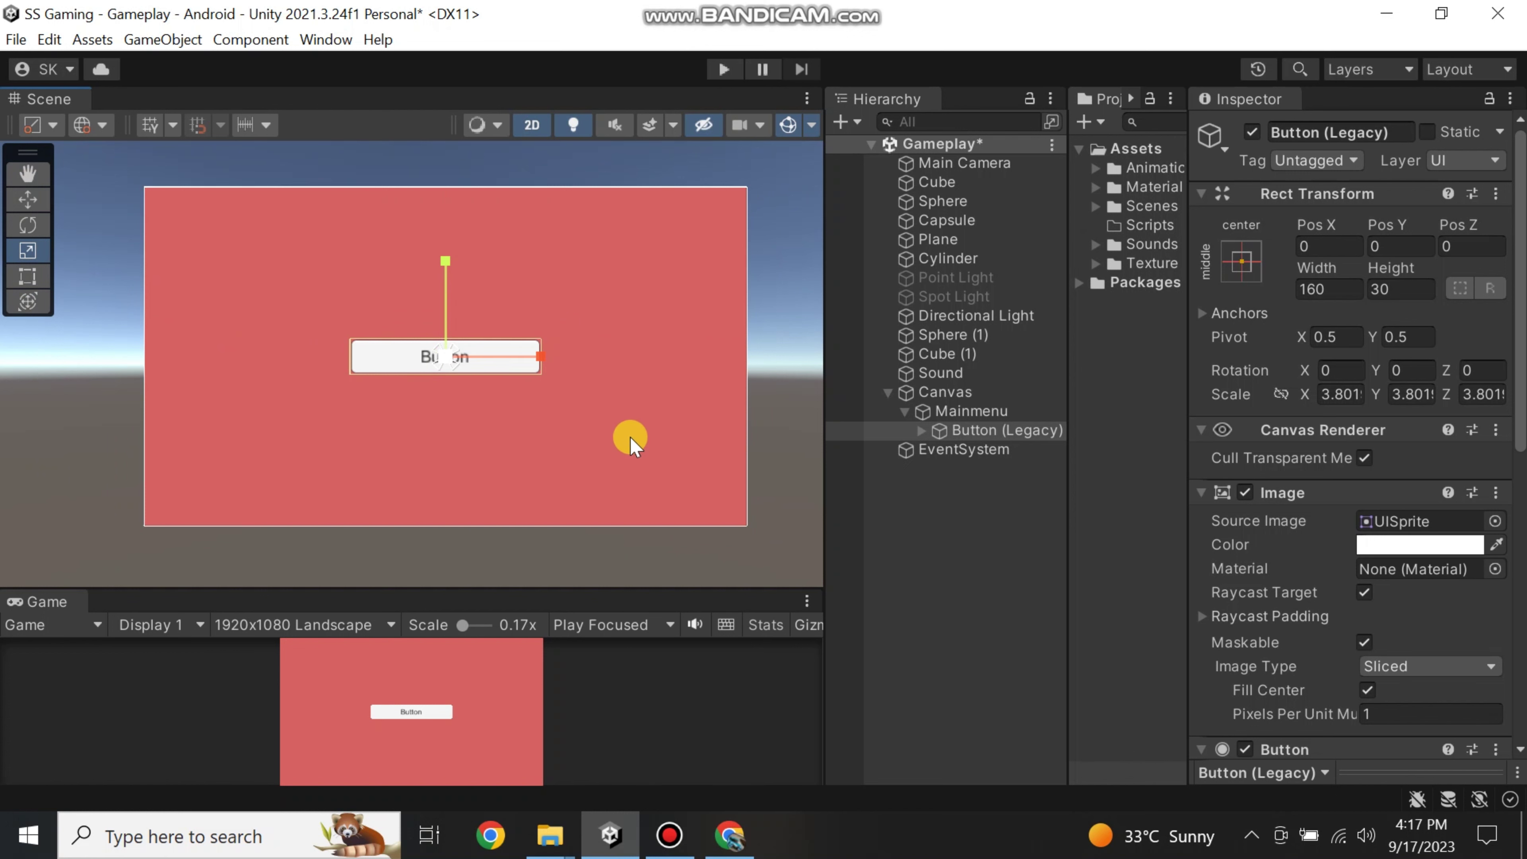
pyautogui.click(958, 432)
pyautogui.moveTo(617, 581); pyautogui.dragTo(679, 474)
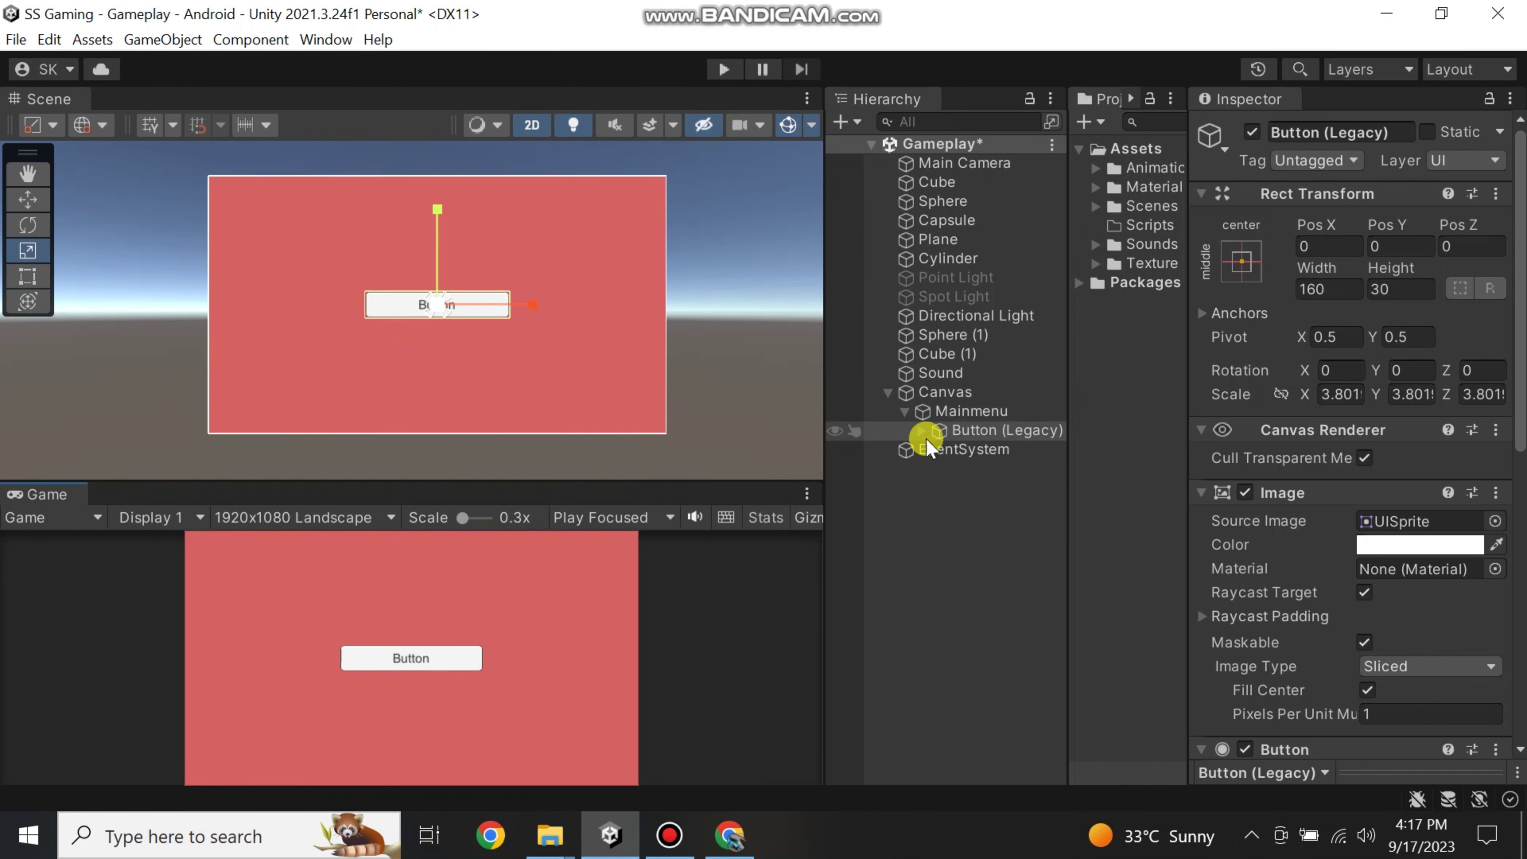
# - Inspect the EventSystem object, then test the button's response in Play mode and stop playing
pyautogui.click(977, 450)
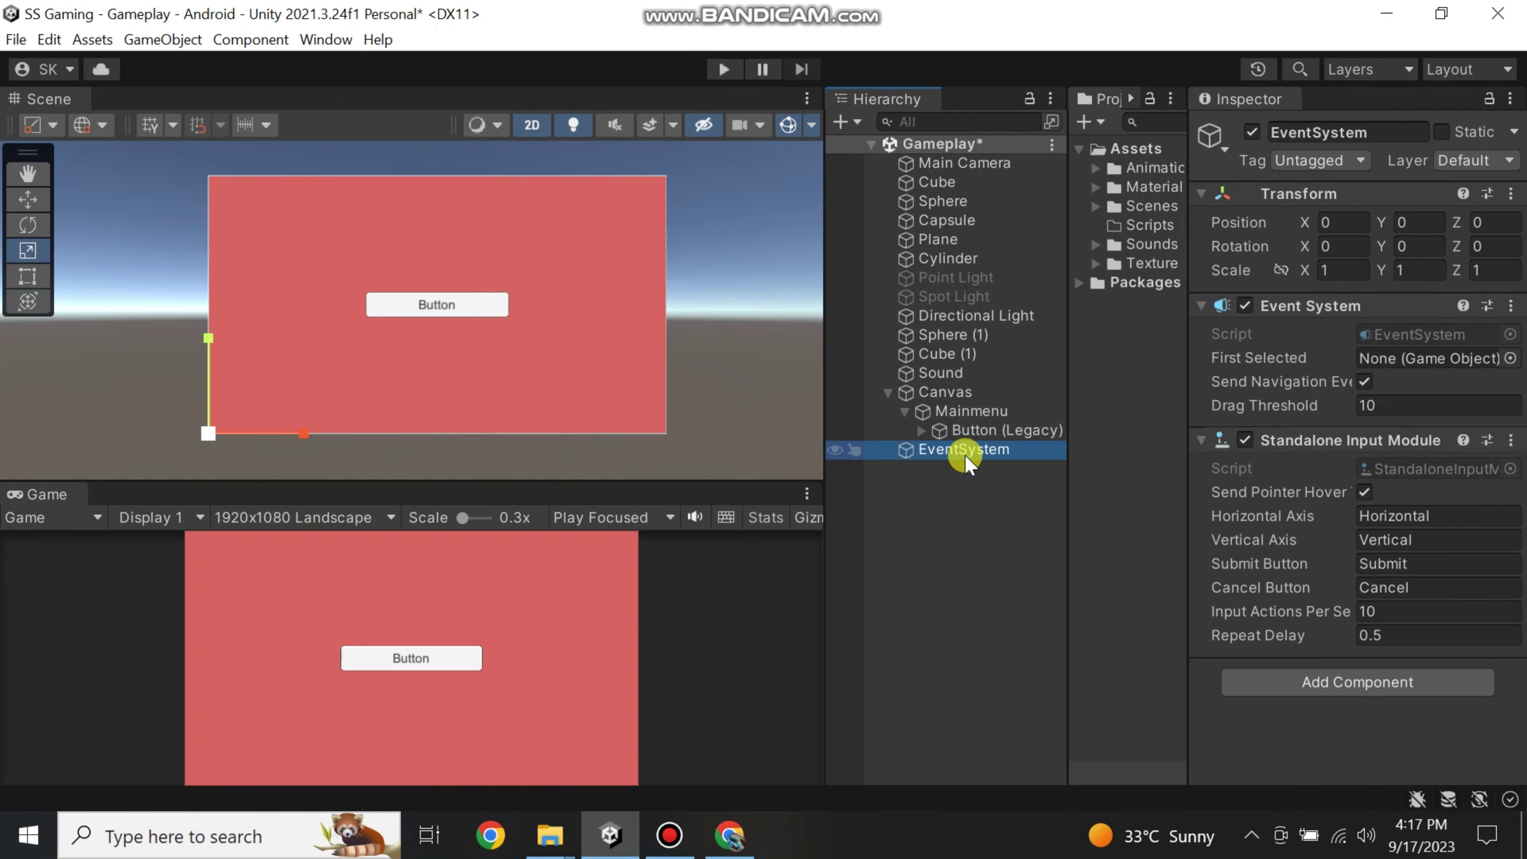
pyautogui.click(724, 68)
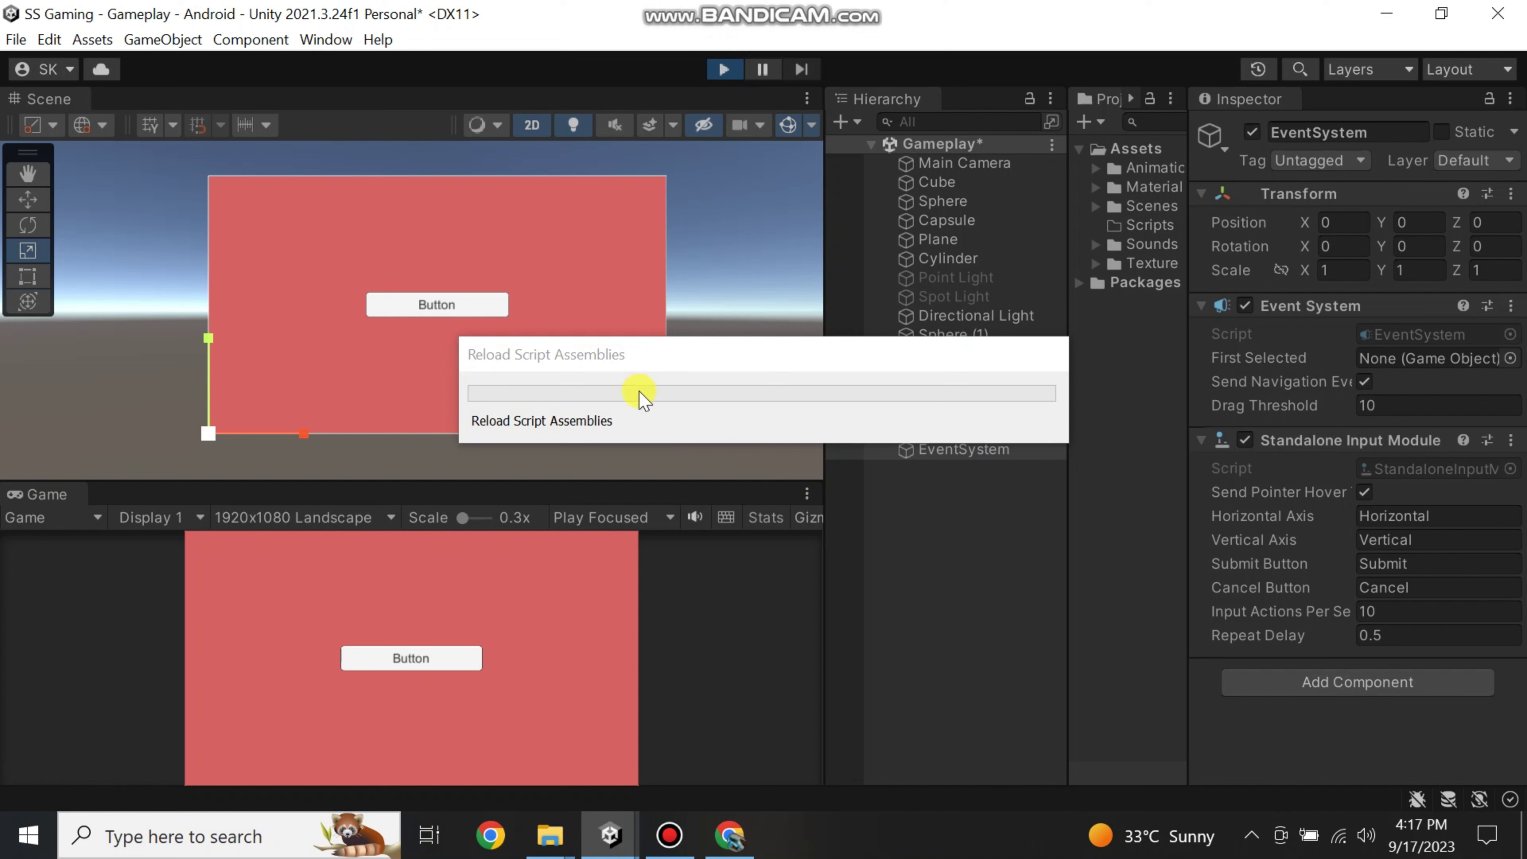
pyautogui.click(502, 559)
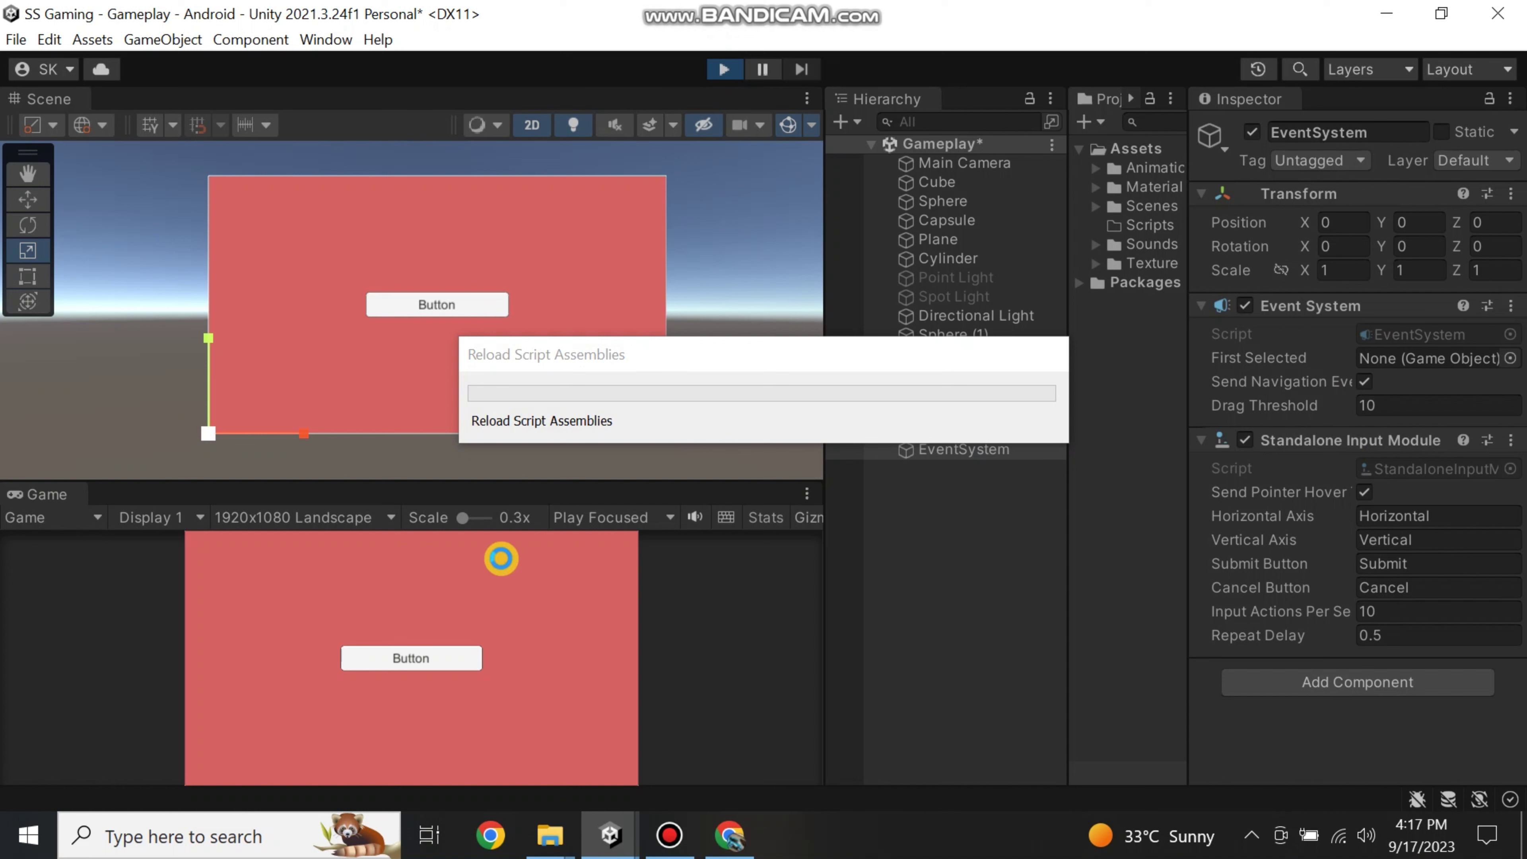
pyautogui.click(421, 662)
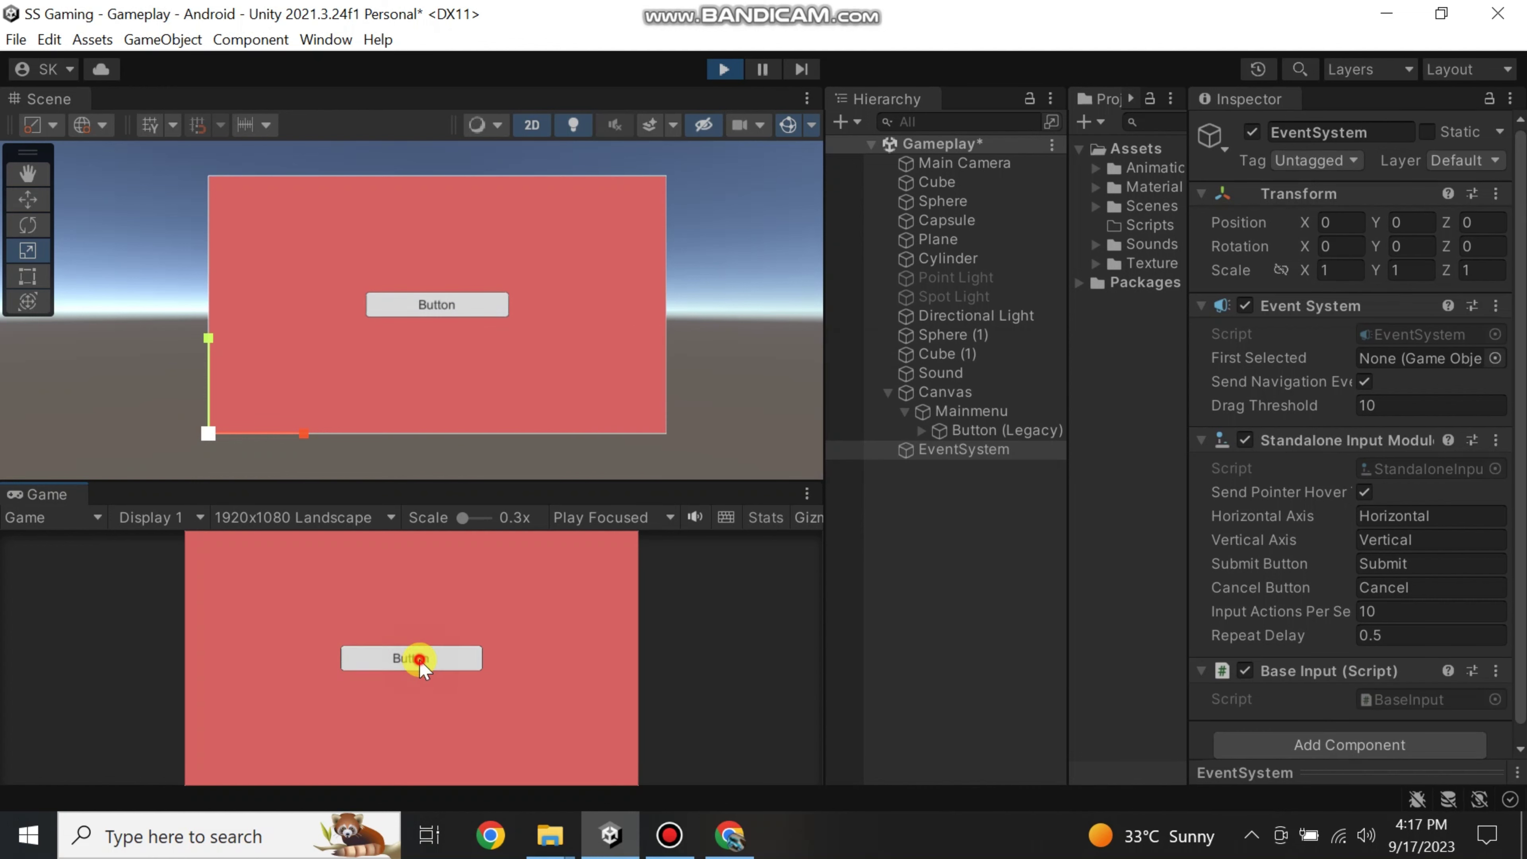
pyautogui.click(420, 661)
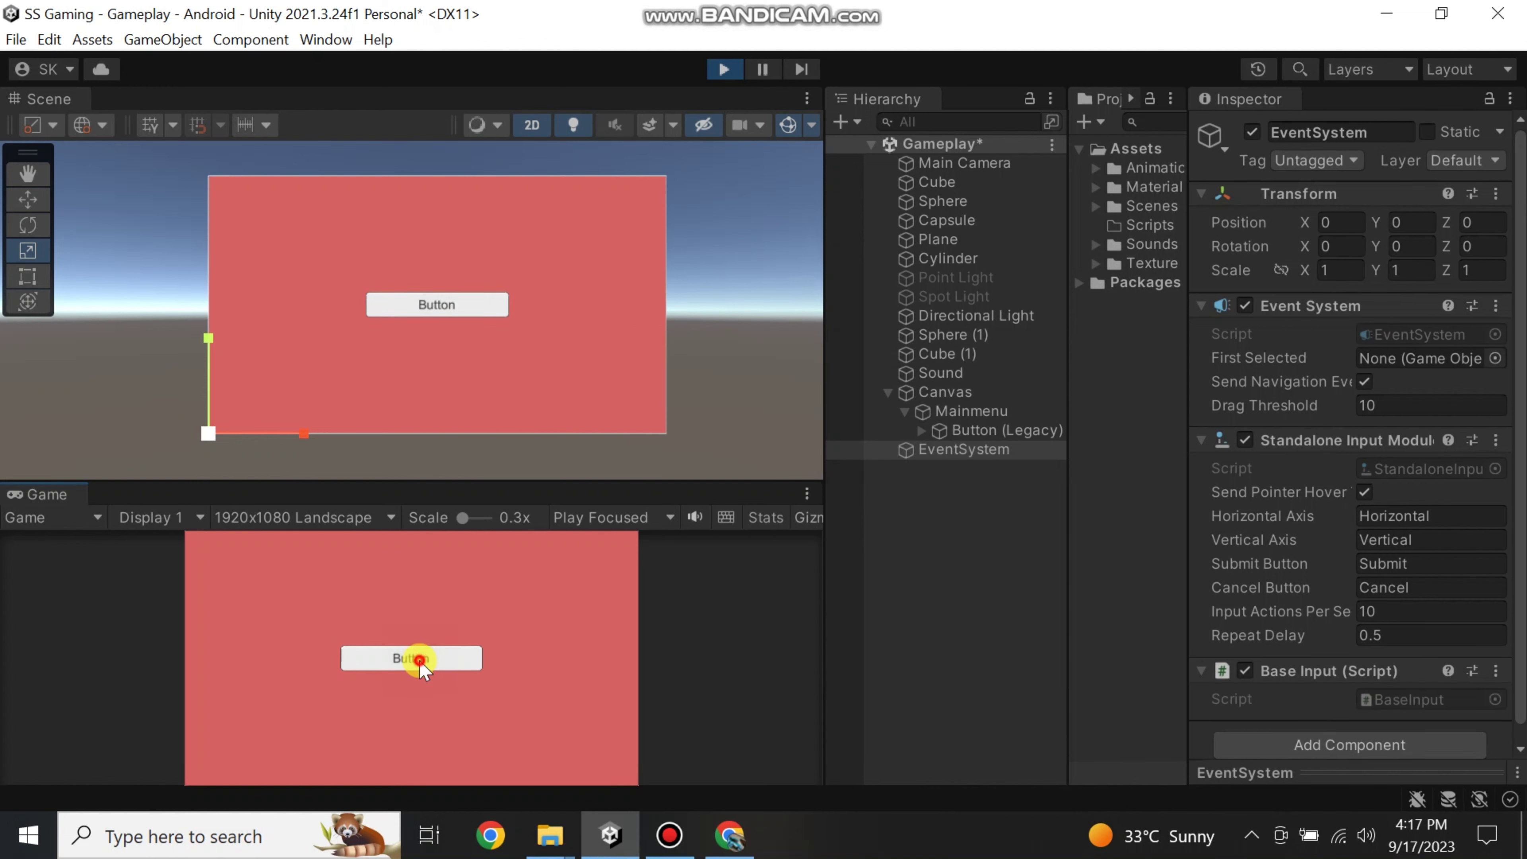
pyautogui.click(420, 662)
pyautogui.click(415, 658)
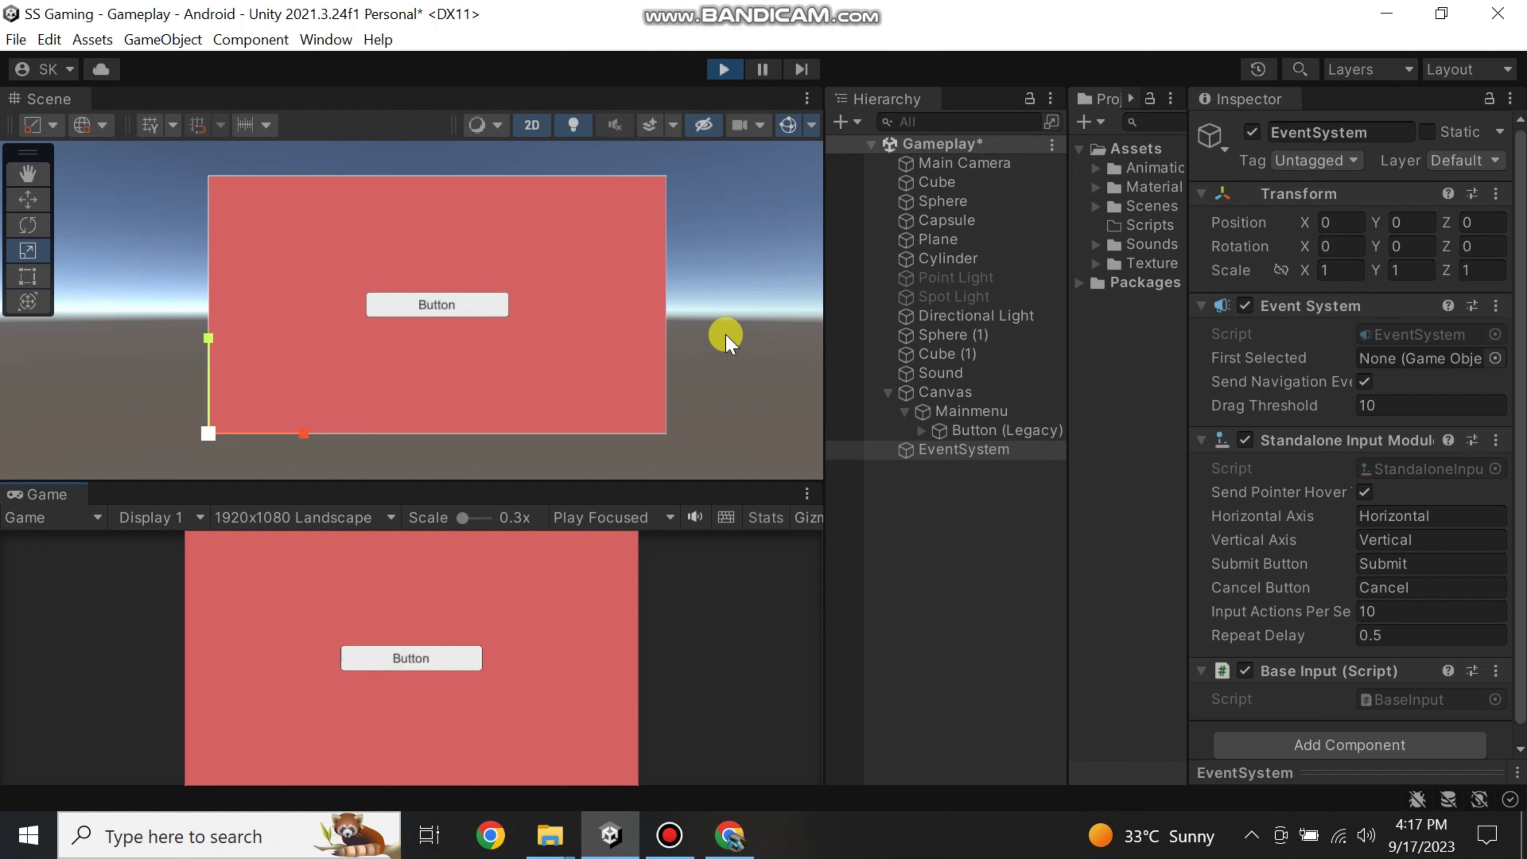
pyautogui.click(725, 69)
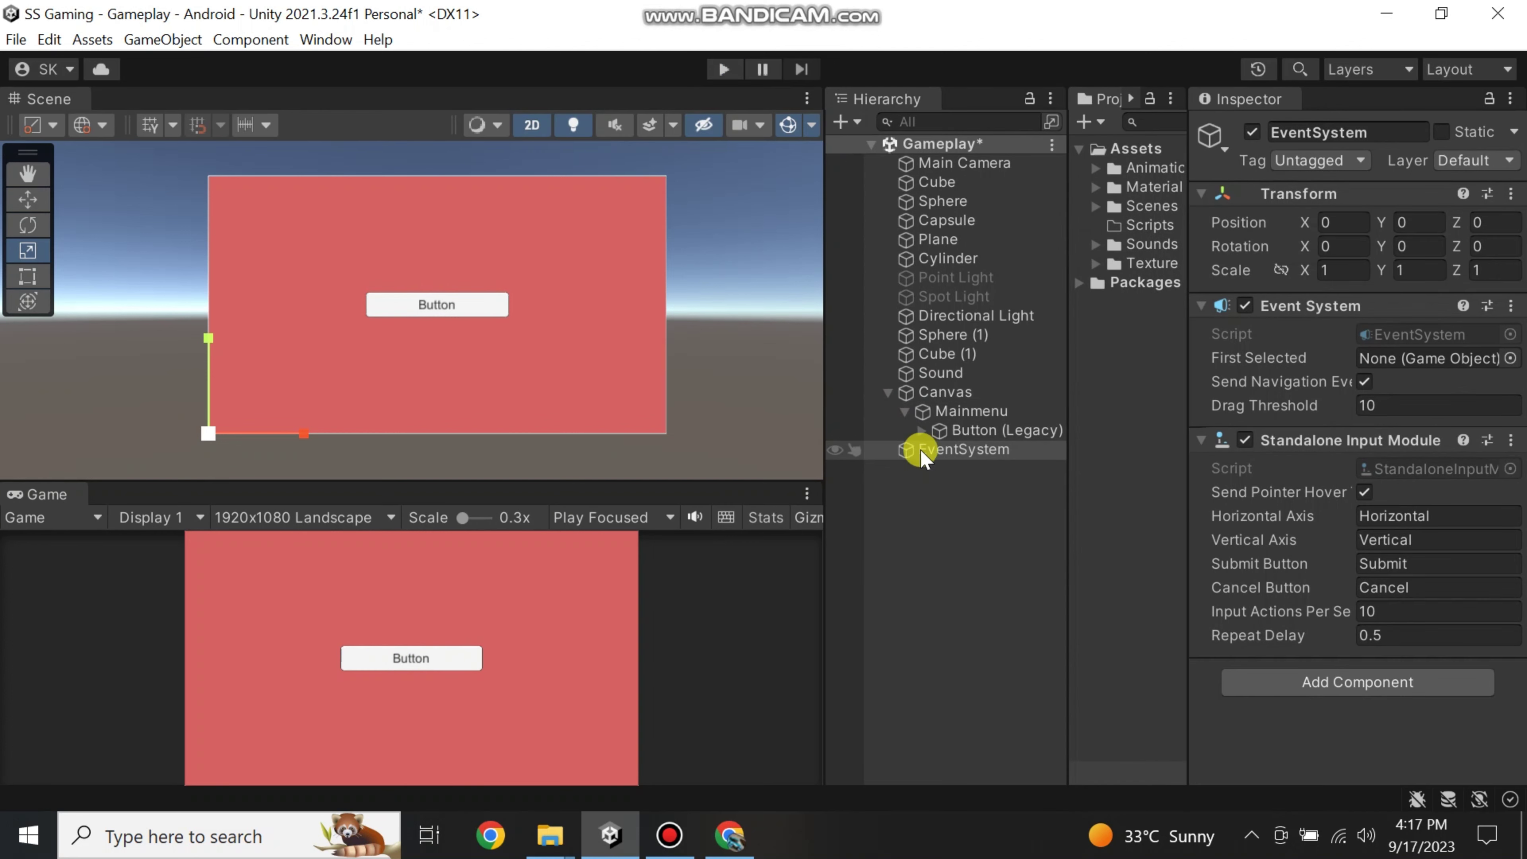
# - Delete the EventSystem and test the button in Play mode without it, then collapse the Canvas and stop playing
pyautogui.click(922, 451)
pyautogui.press('Delete')
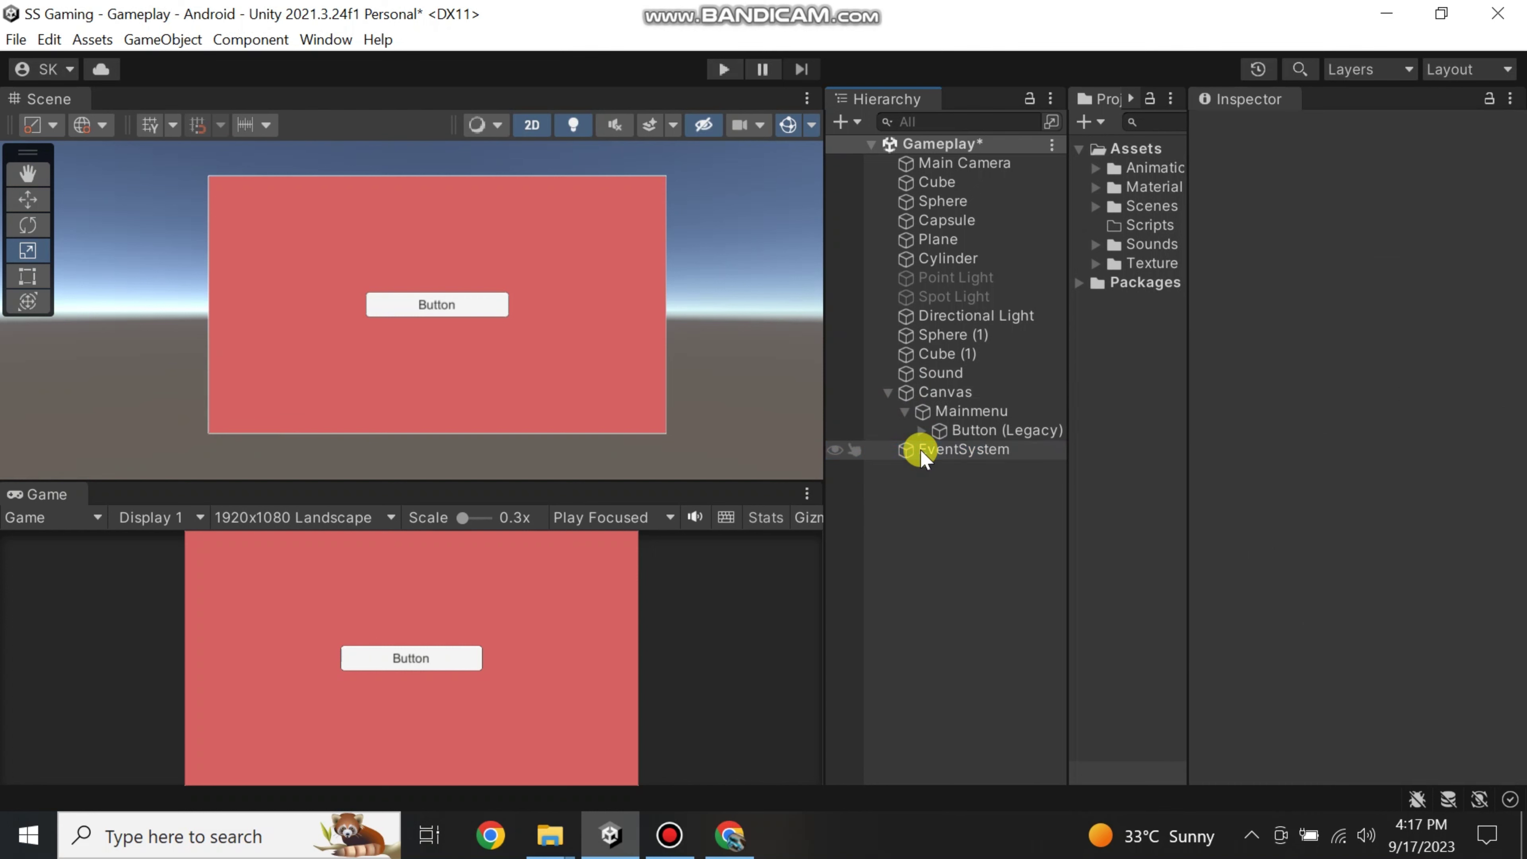
pyautogui.click(724, 71)
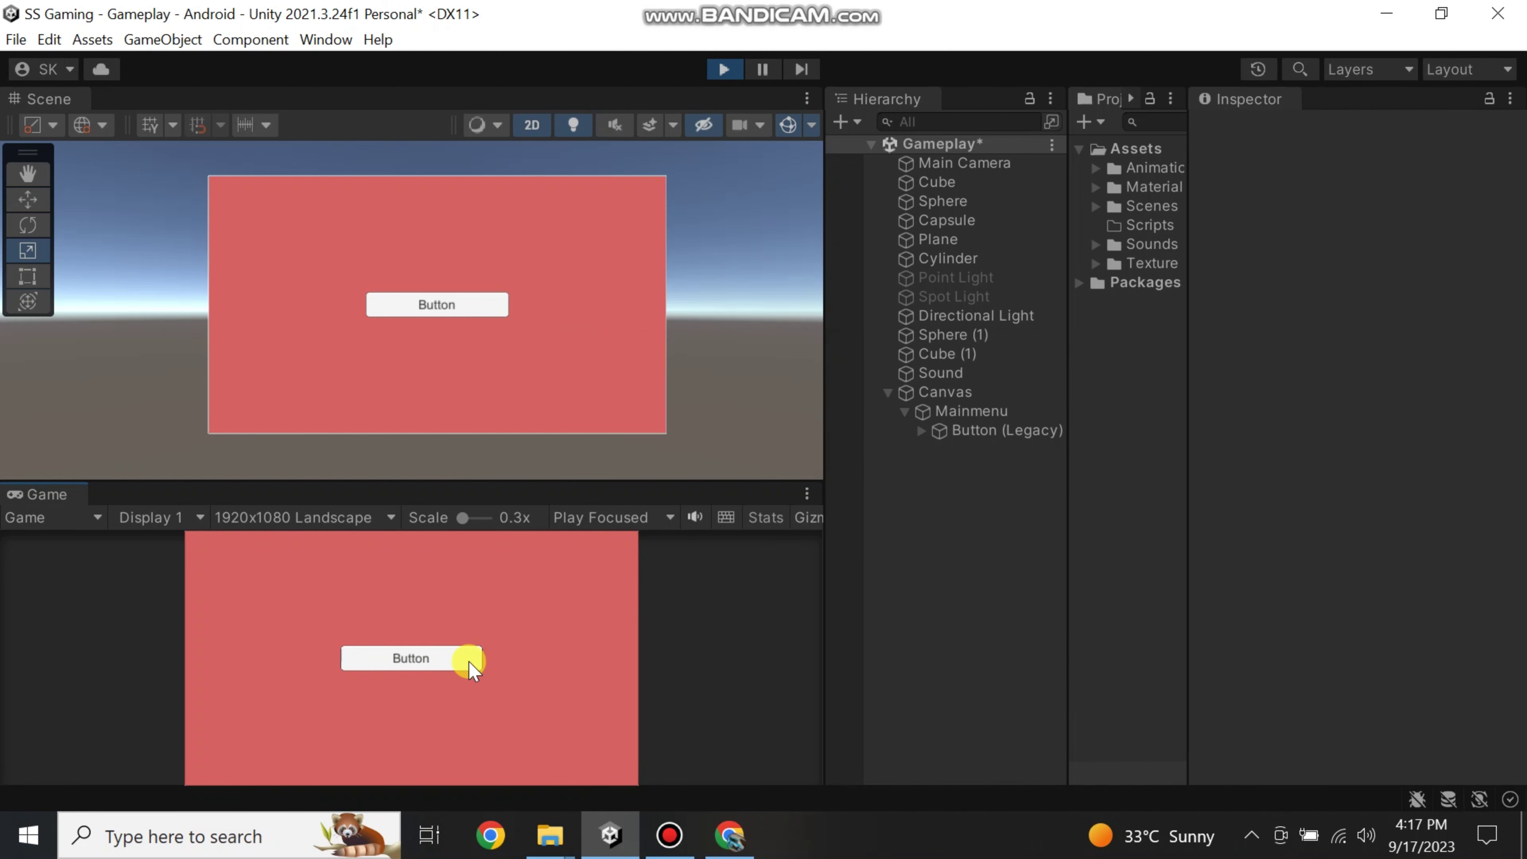
pyautogui.click(404, 658)
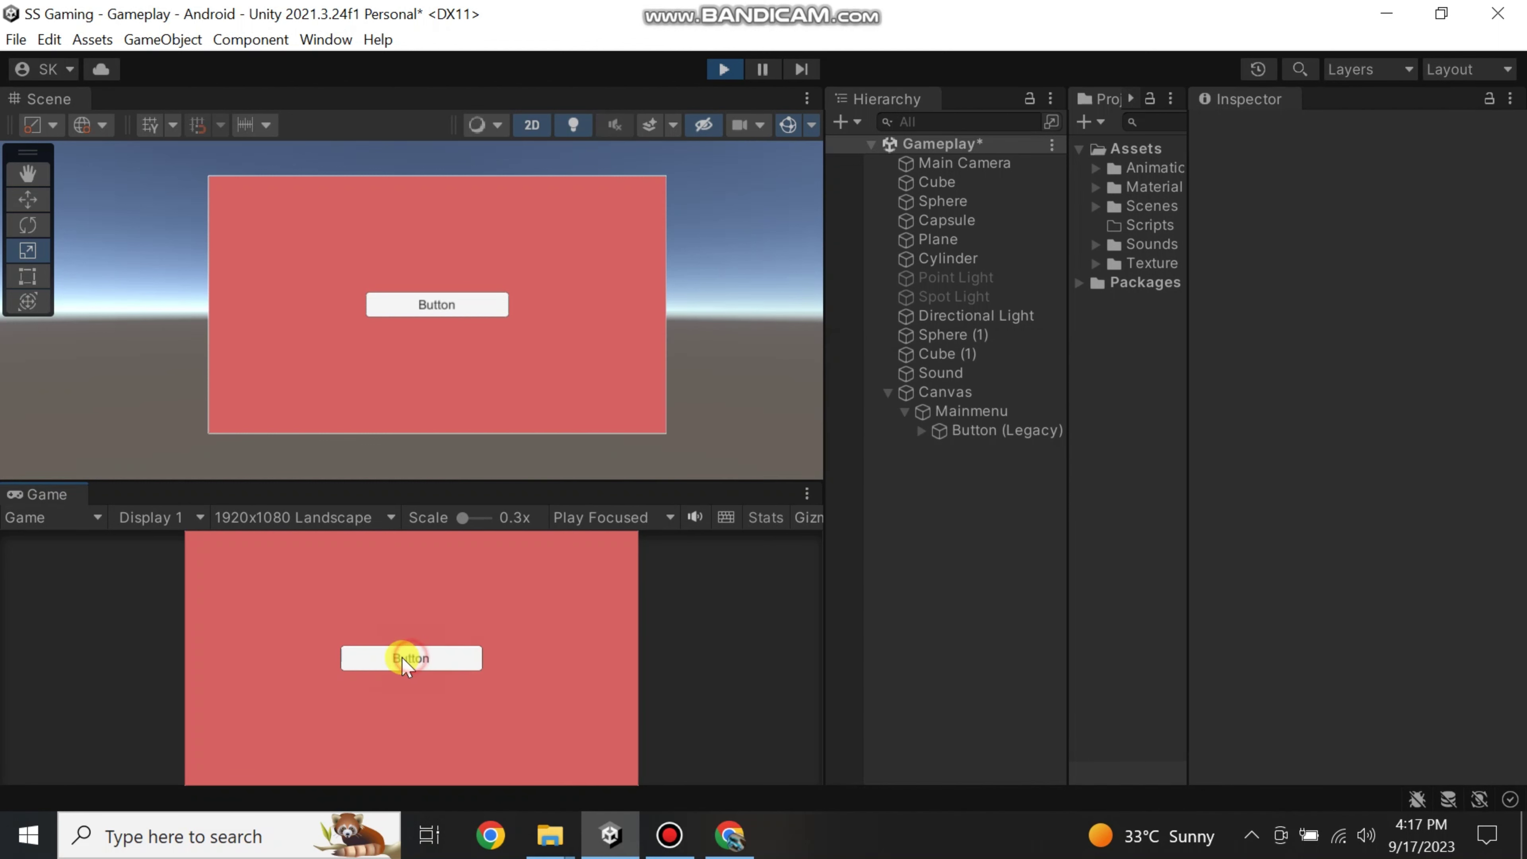
pyautogui.click(344, 659)
pyautogui.click(444, 662)
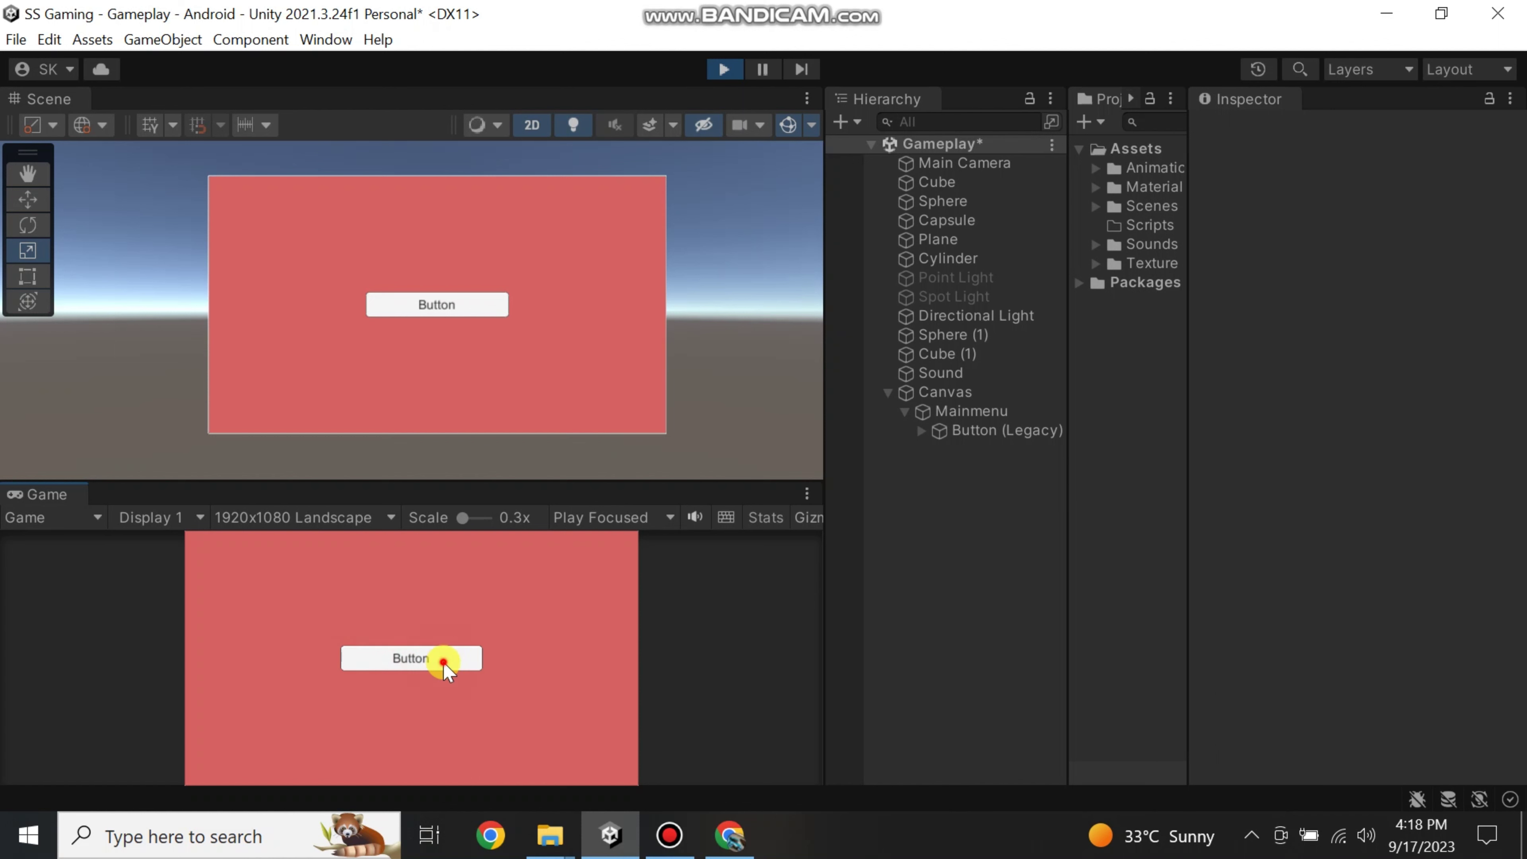
pyautogui.click(423, 659)
pyautogui.click(405, 656)
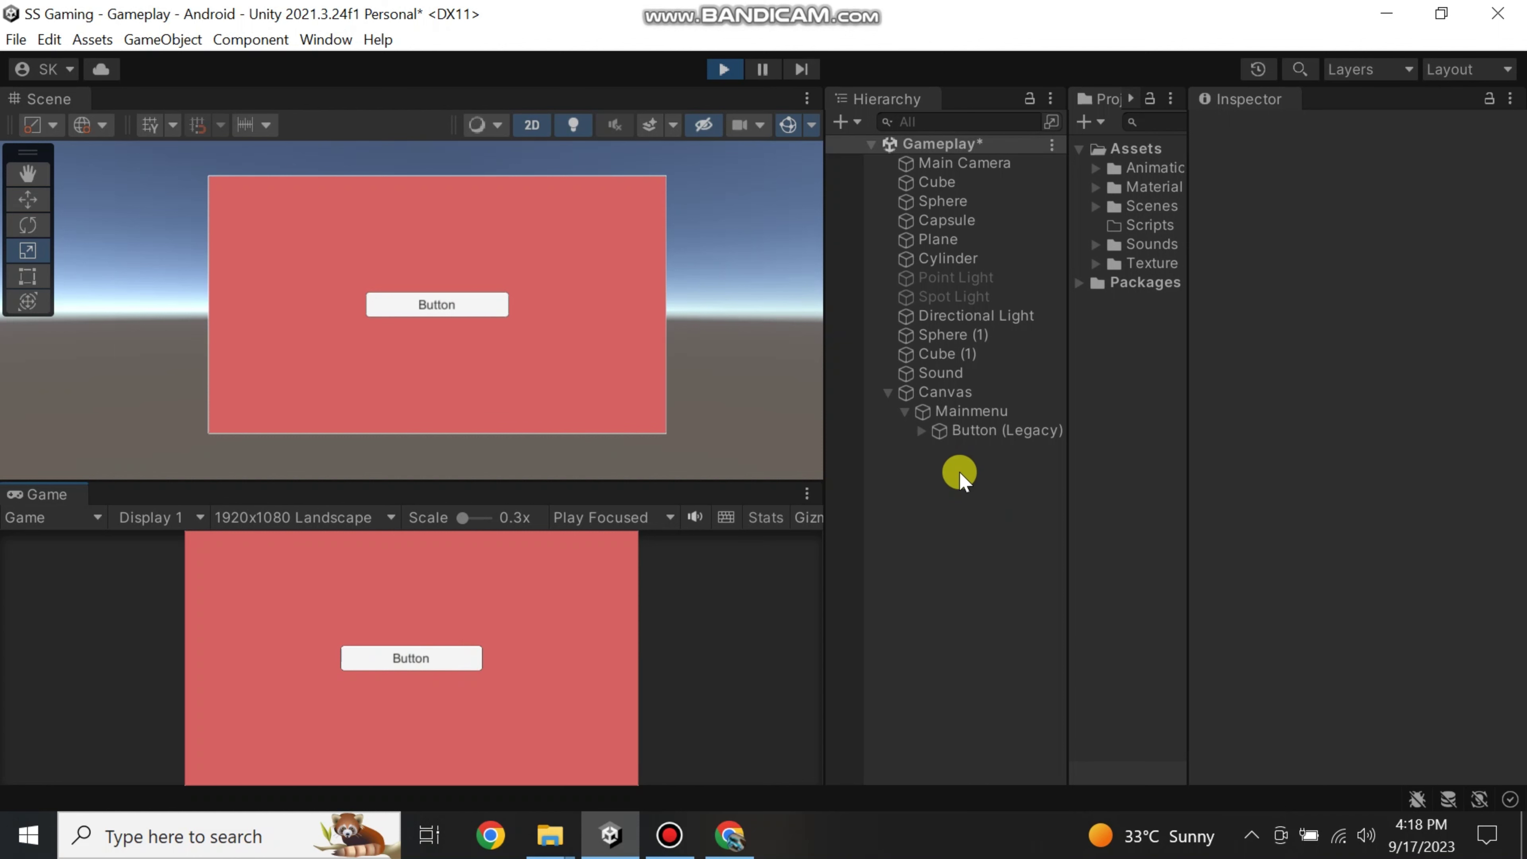
pyautogui.click(887, 392)
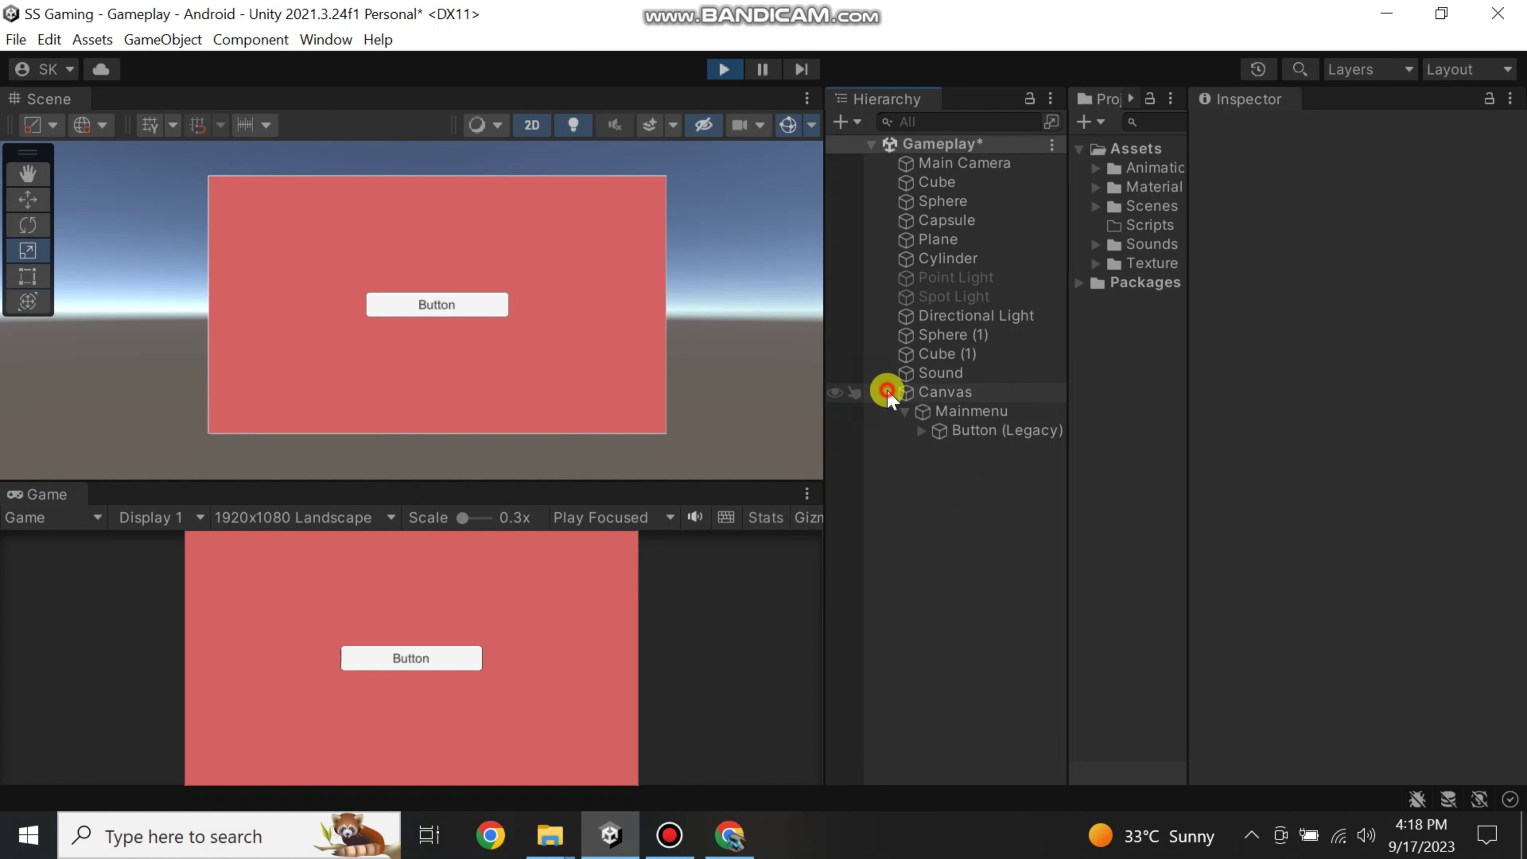
pyautogui.click(721, 70)
# - Add a new UI Event System to the scene at root level, keeping its default name
pyautogui.rightClick(931, 433)
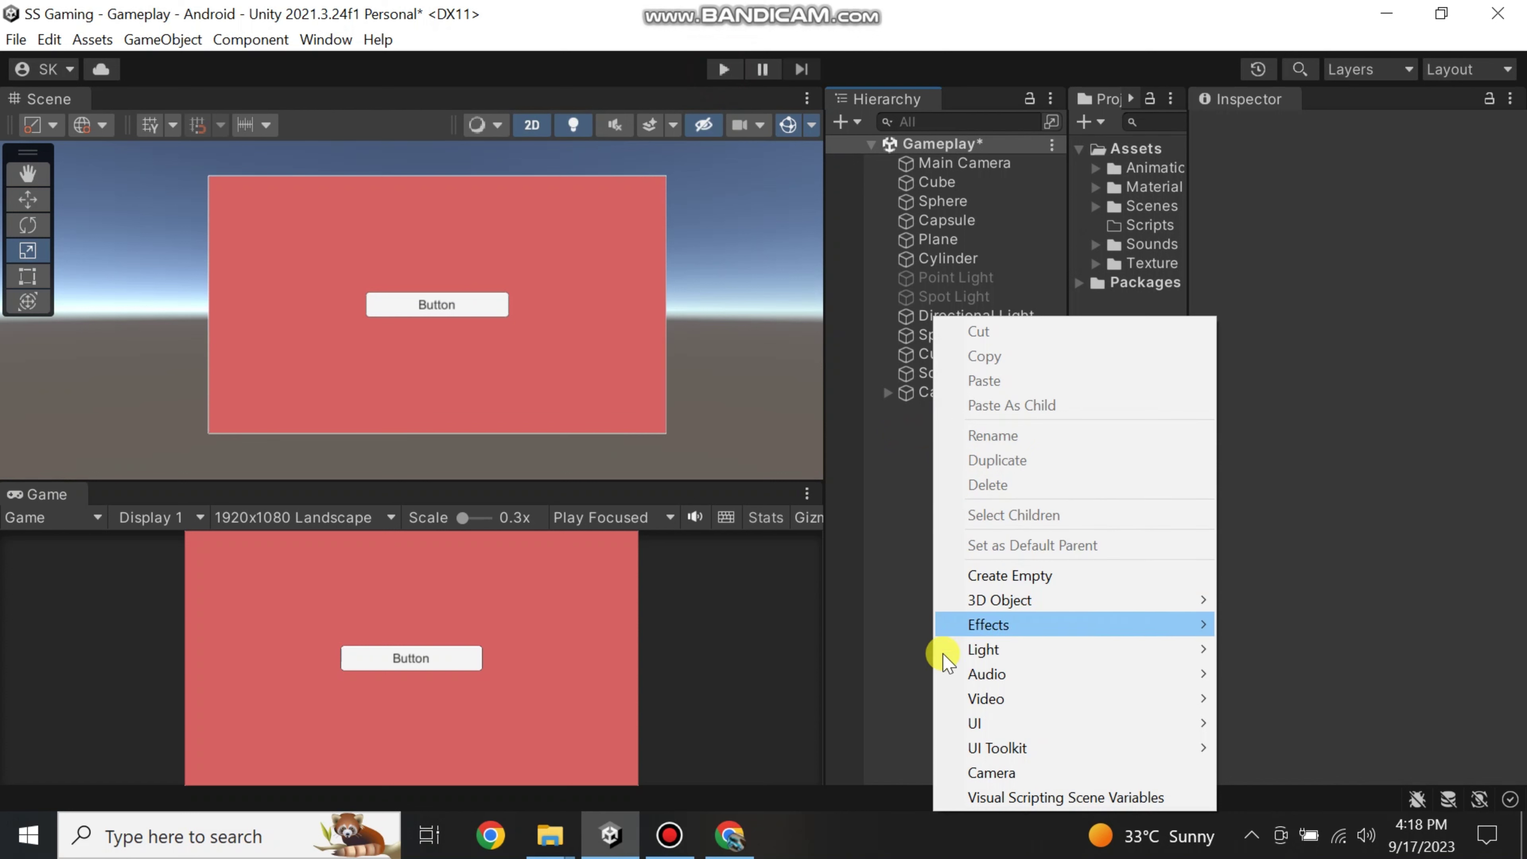
pyautogui.moveTo(980, 721)
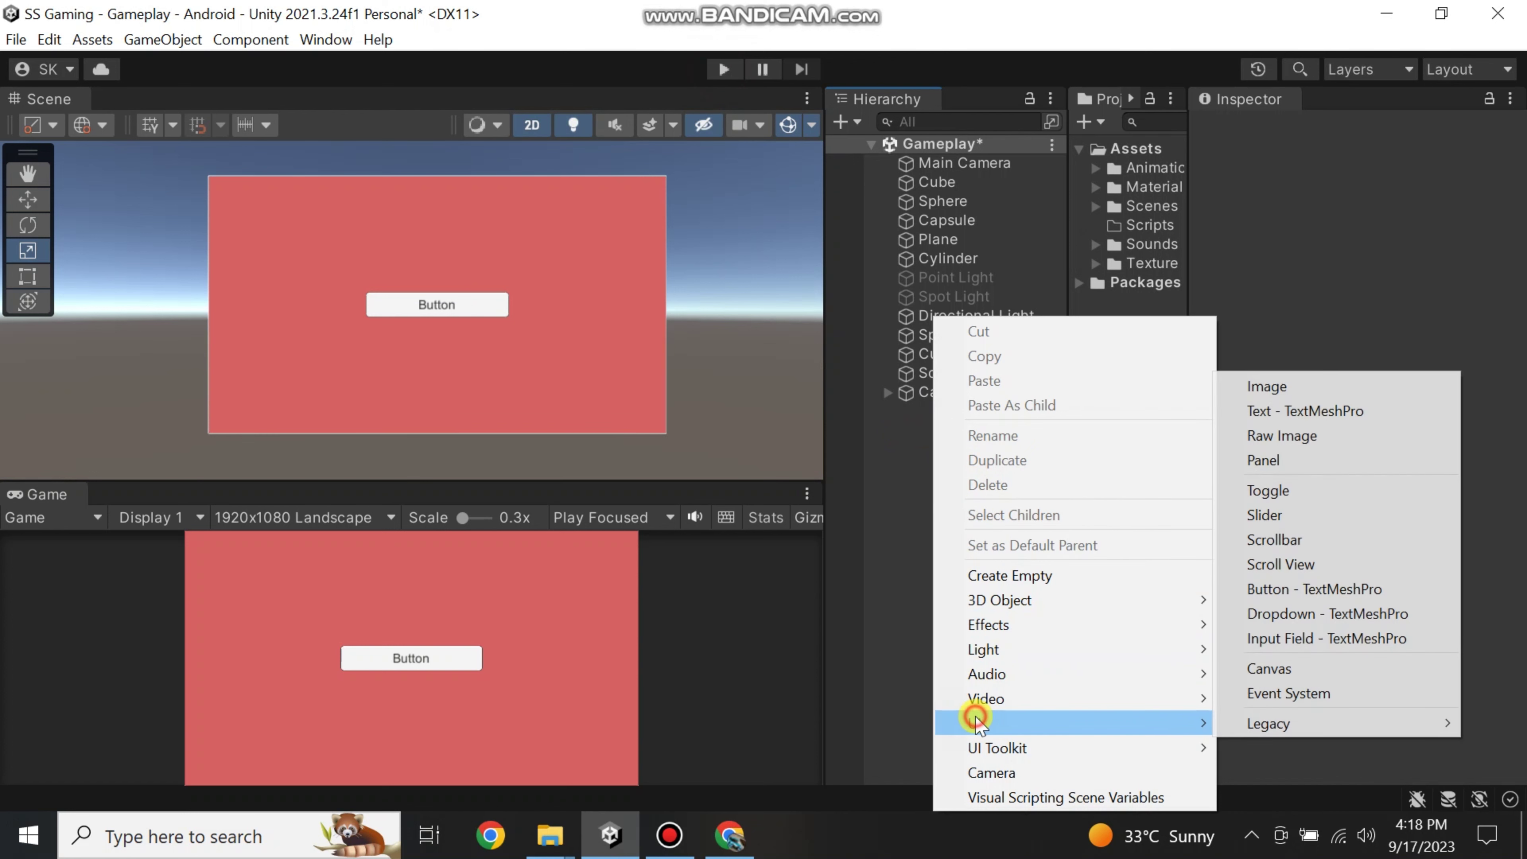
pyautogui.click(1283, 694)
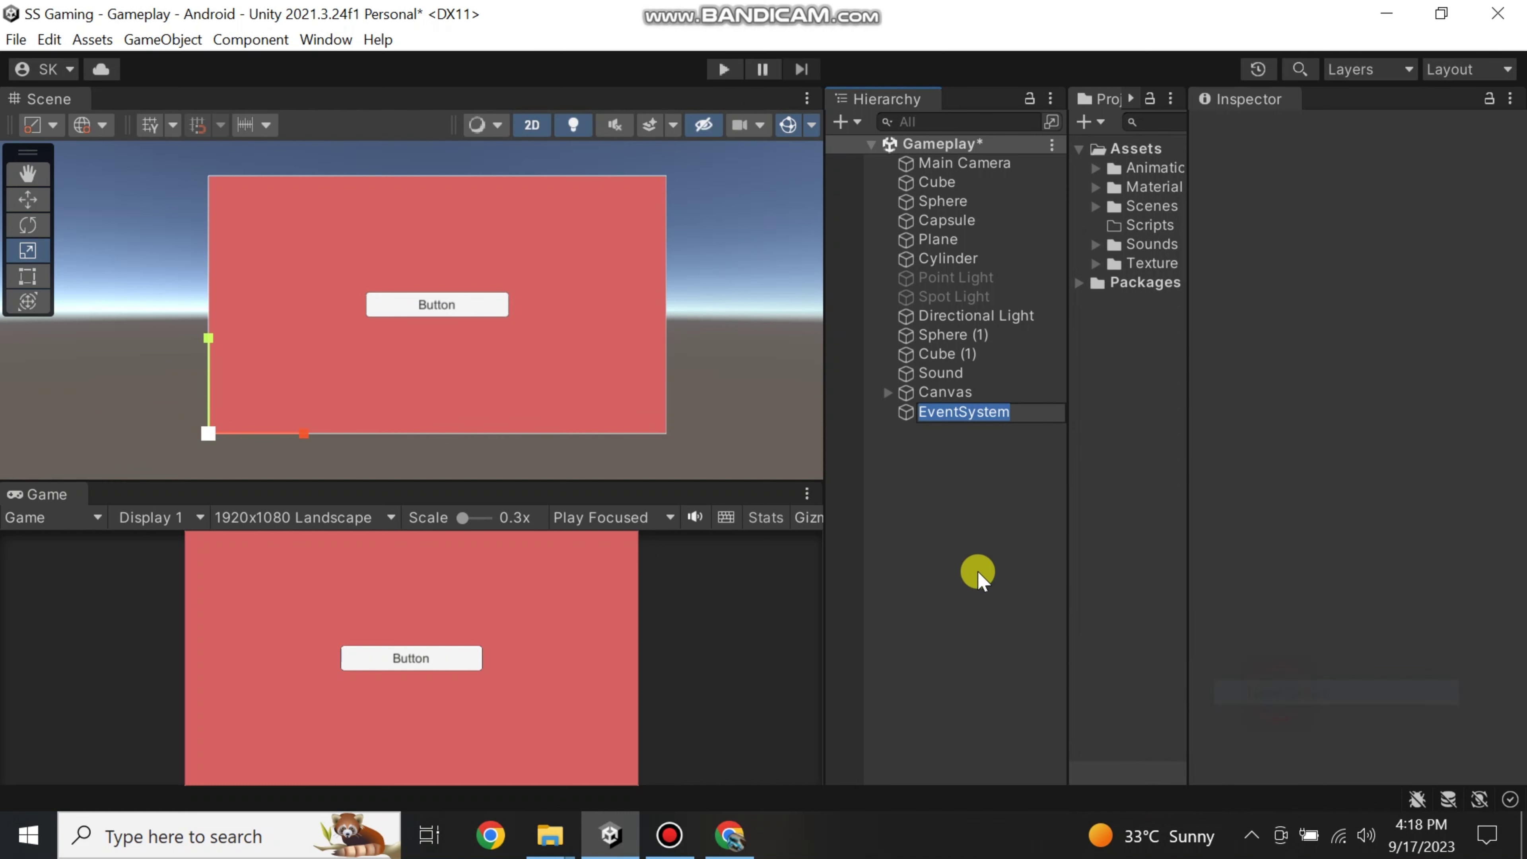
pyautogui.click(908, 419)
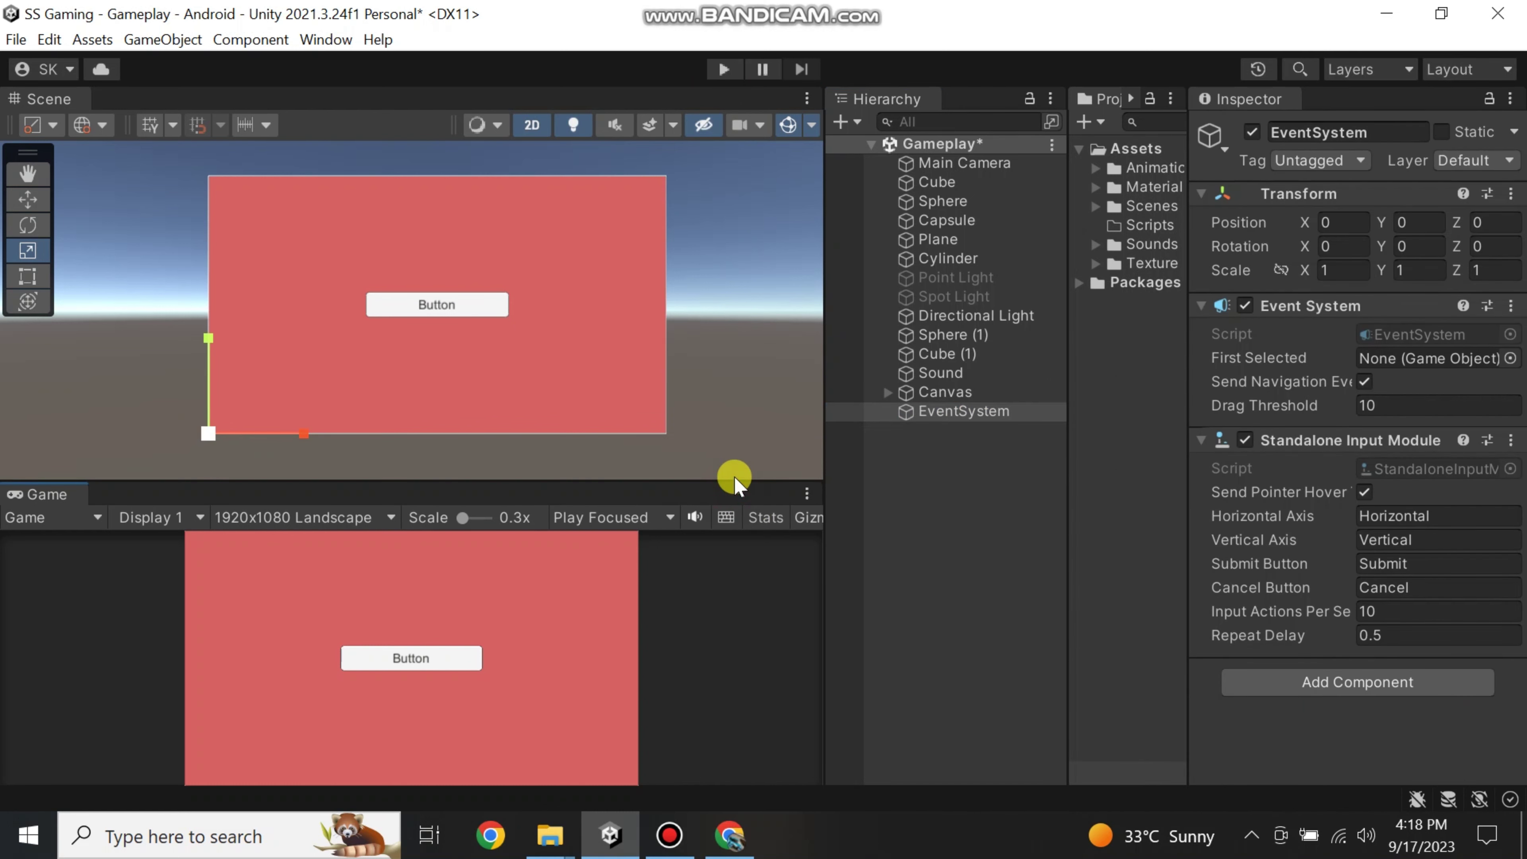
# - Enlarge the Game view and retest the button in Play mode with the new EventSystem, then stop playing
pyautogui.moveTo(732, 484); pyautogui.dragTo(822, 299)
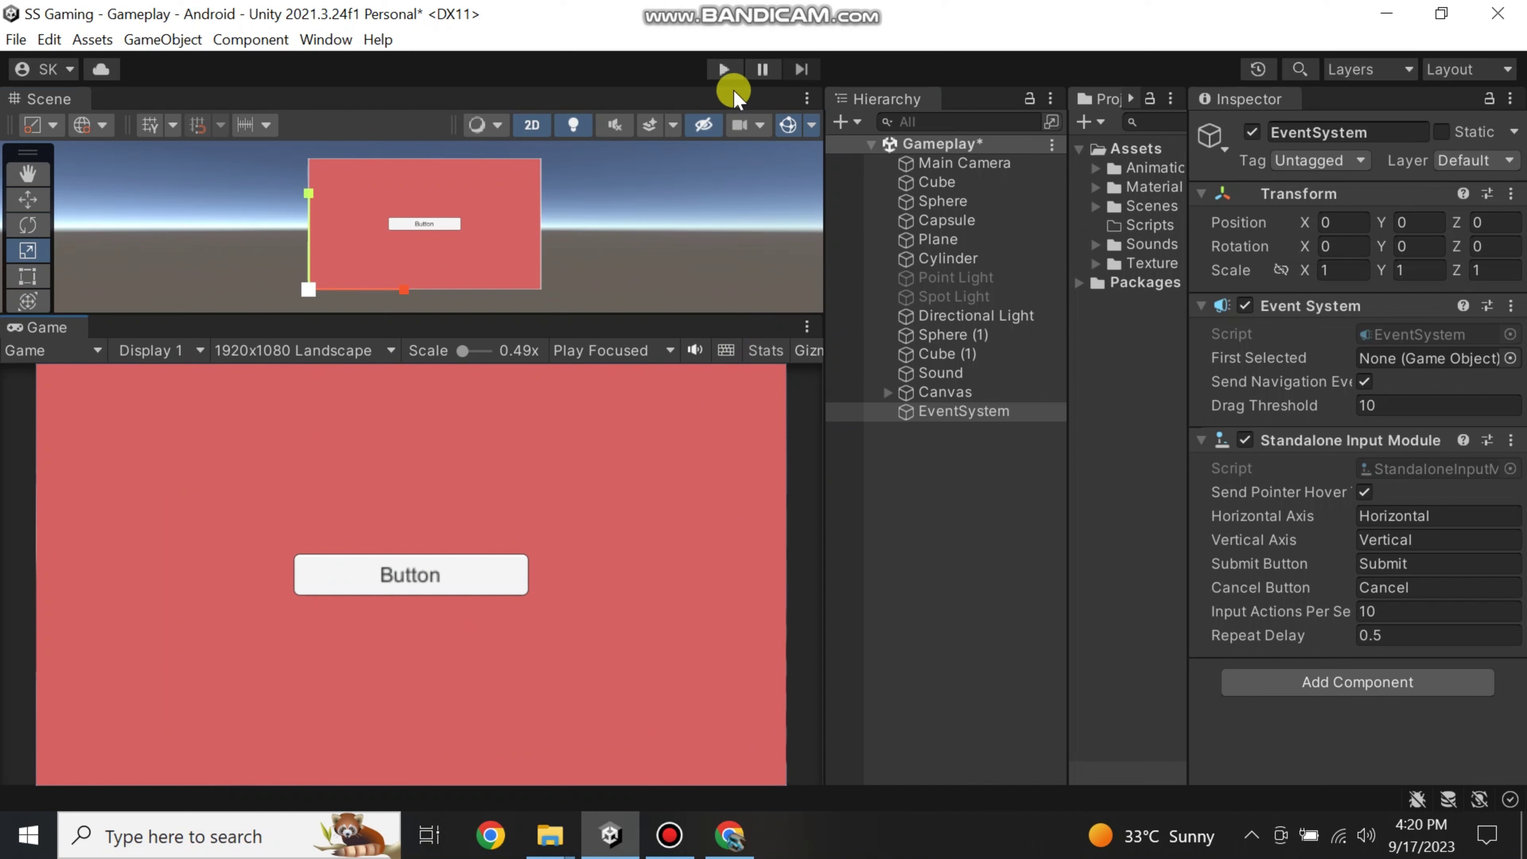
pyautogui.click(724, 71)
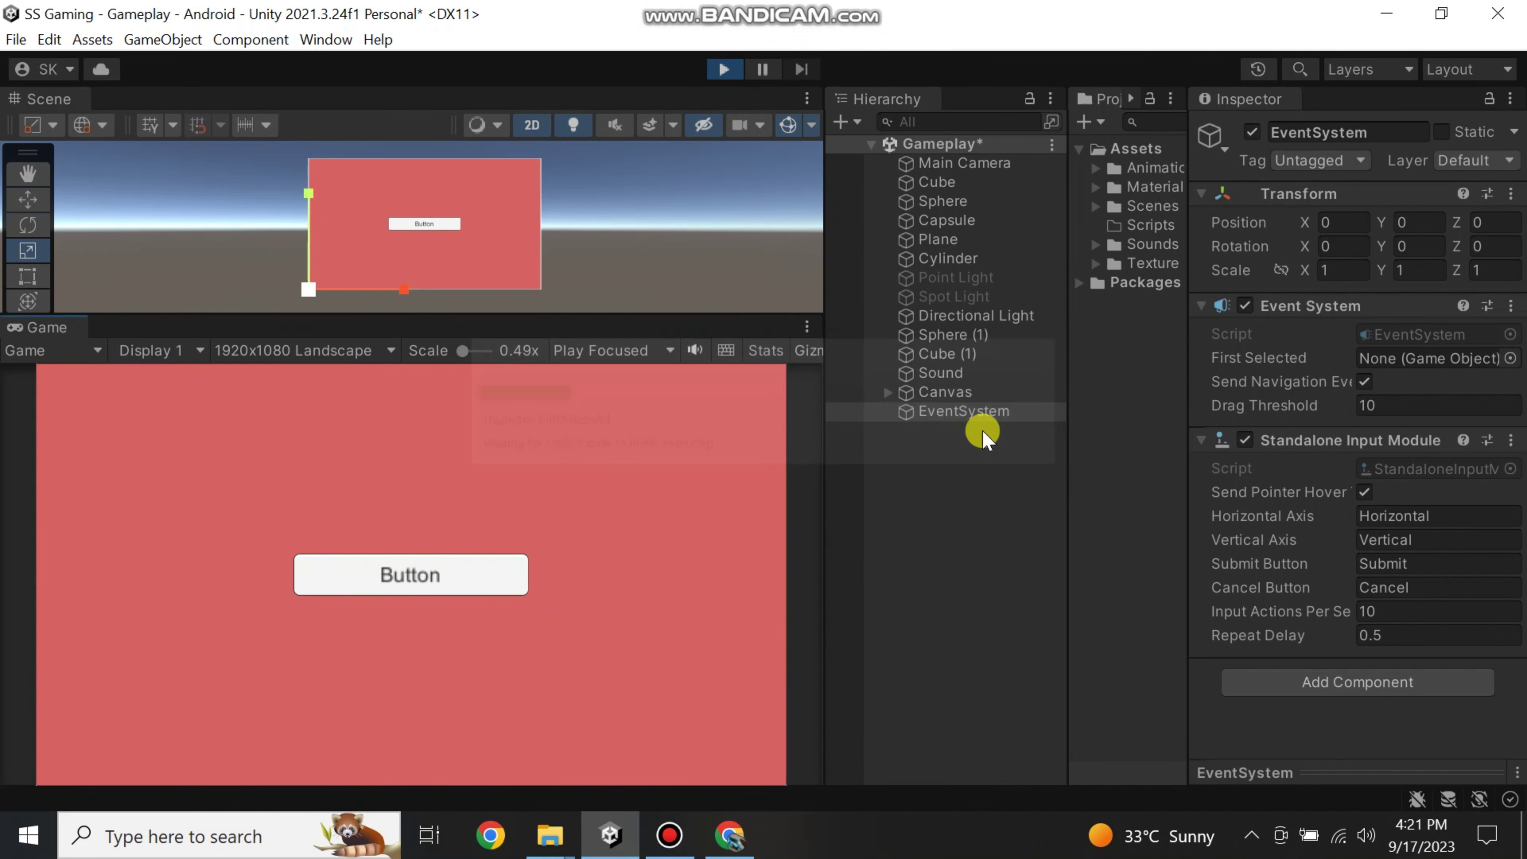
pyautogui.click(431, 581)
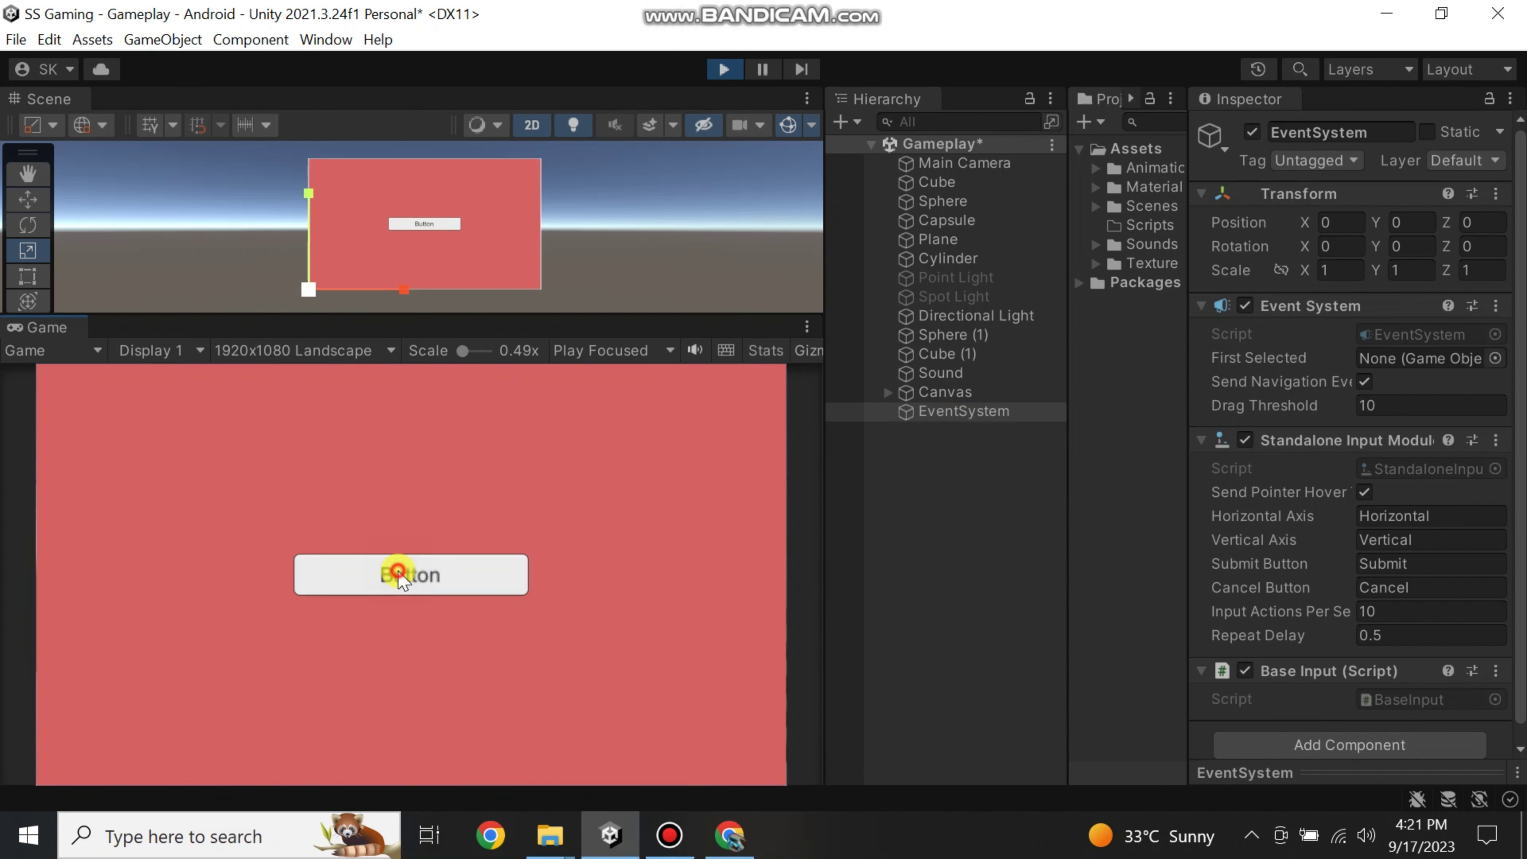
pyautogui.click(352, 571)
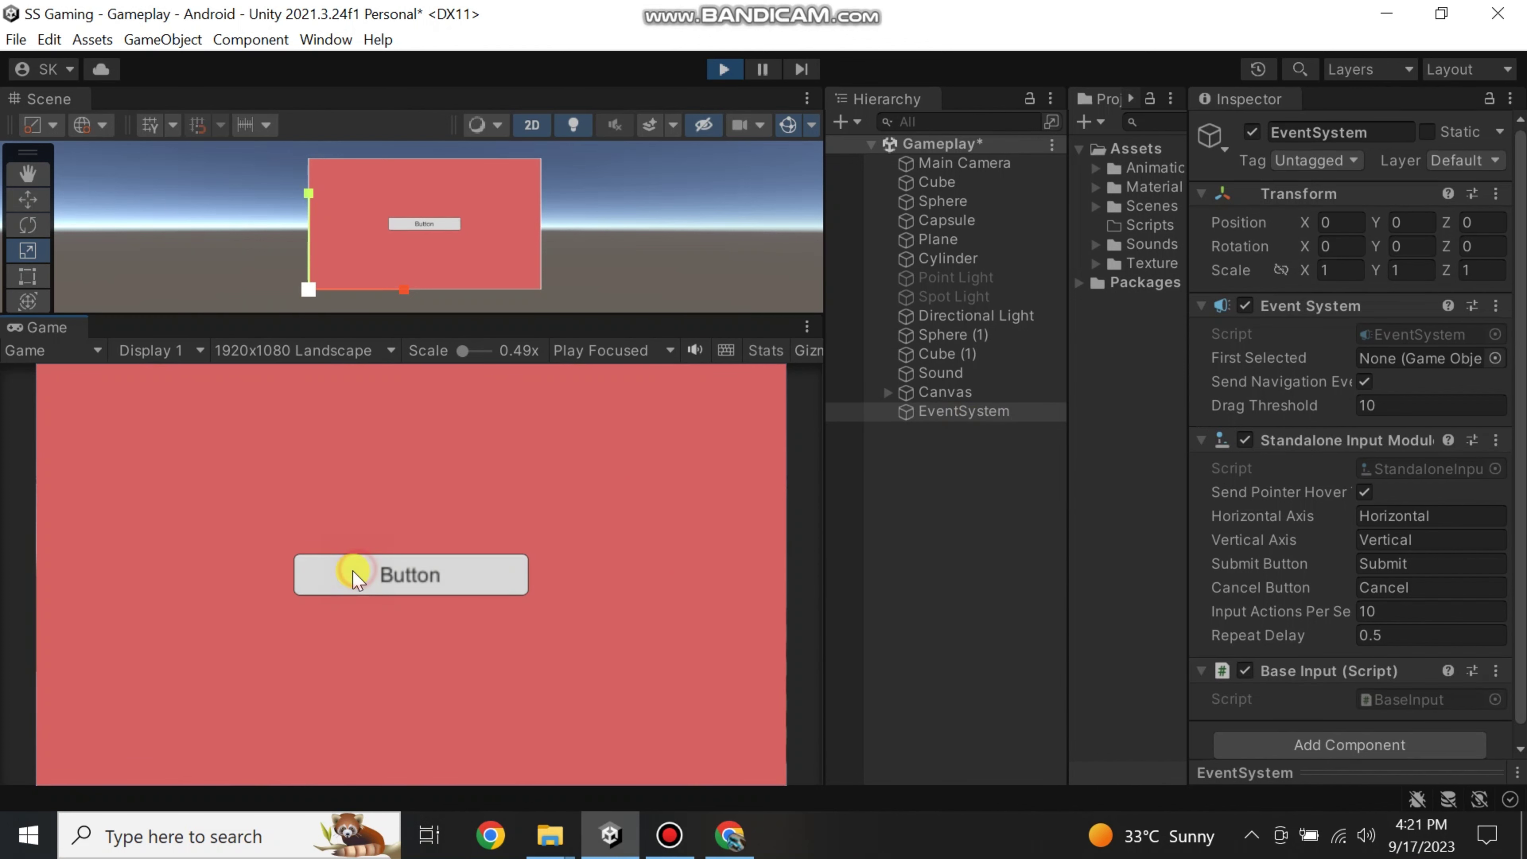
pyautogui.click(453, 579)
pyautogui.click(452, 579)
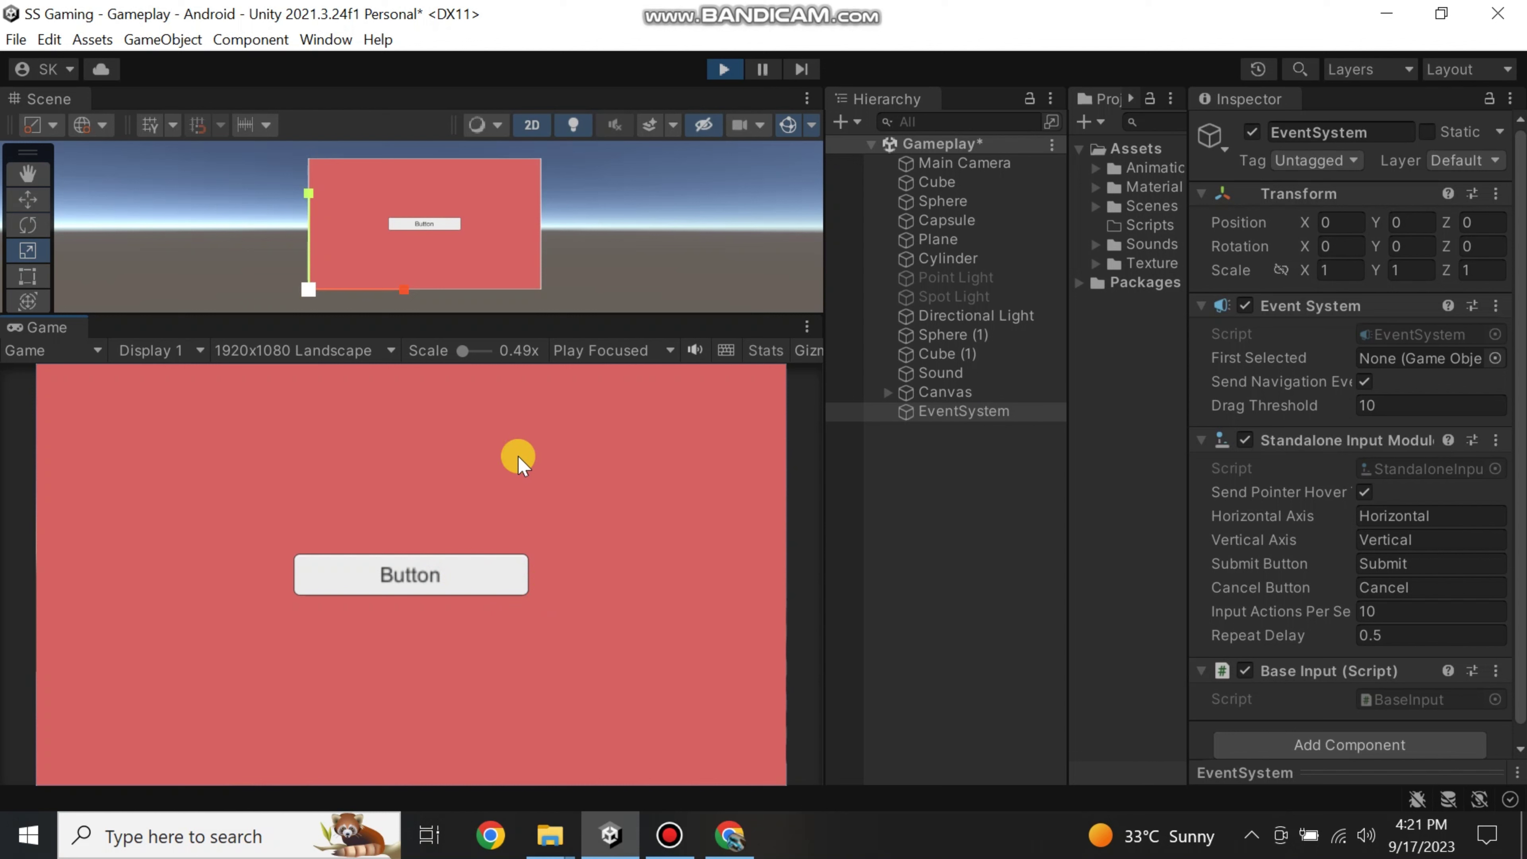
pyautogui.click(724, 69)
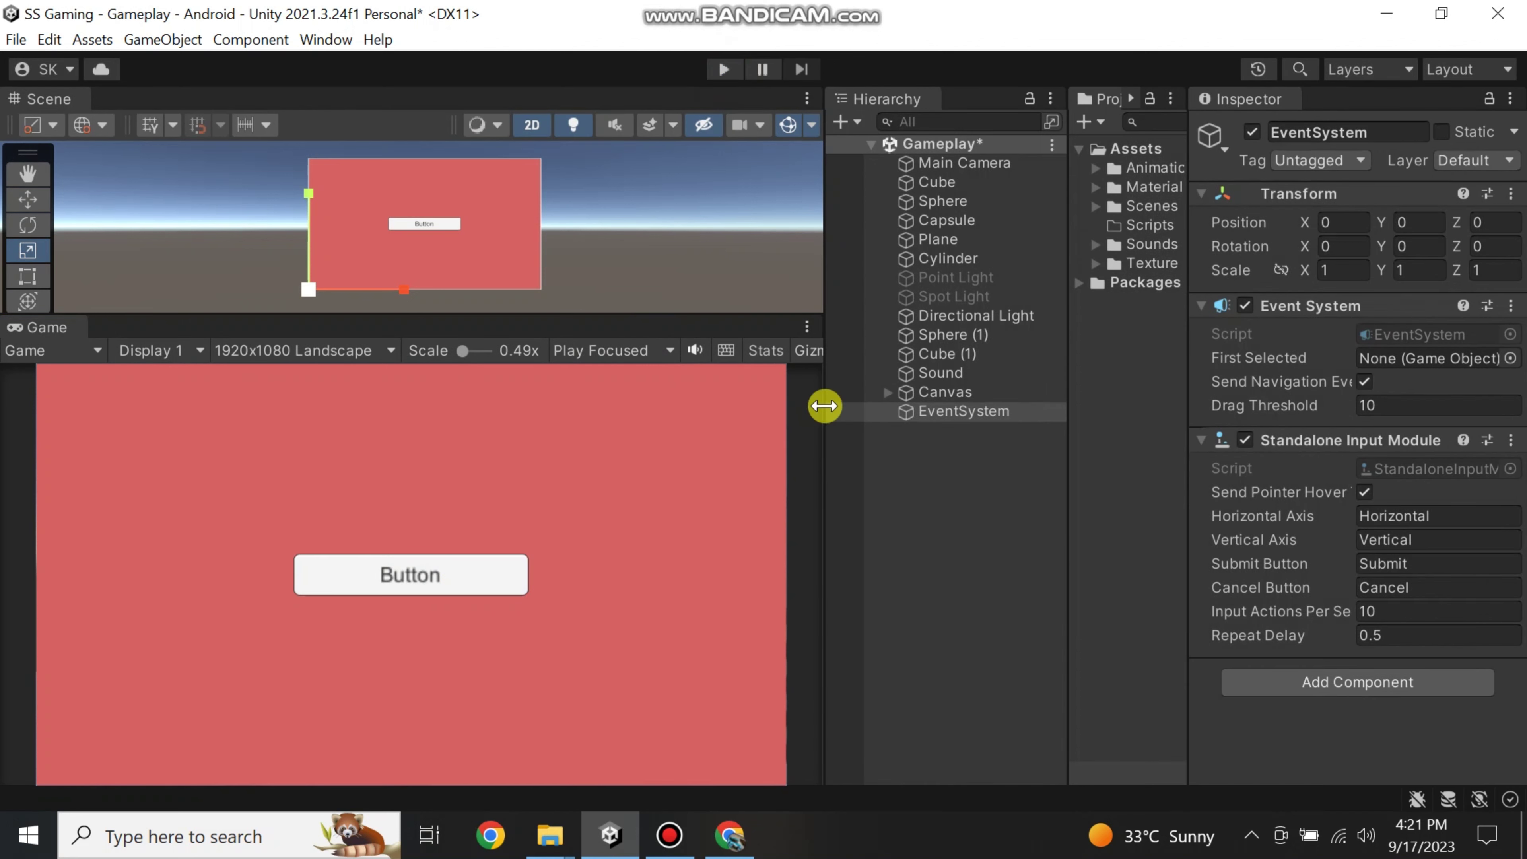
# - Add a legacy UI Text element as a child of the Mainmenu panel, keeping its default name
pyautogui.click(888, 392)
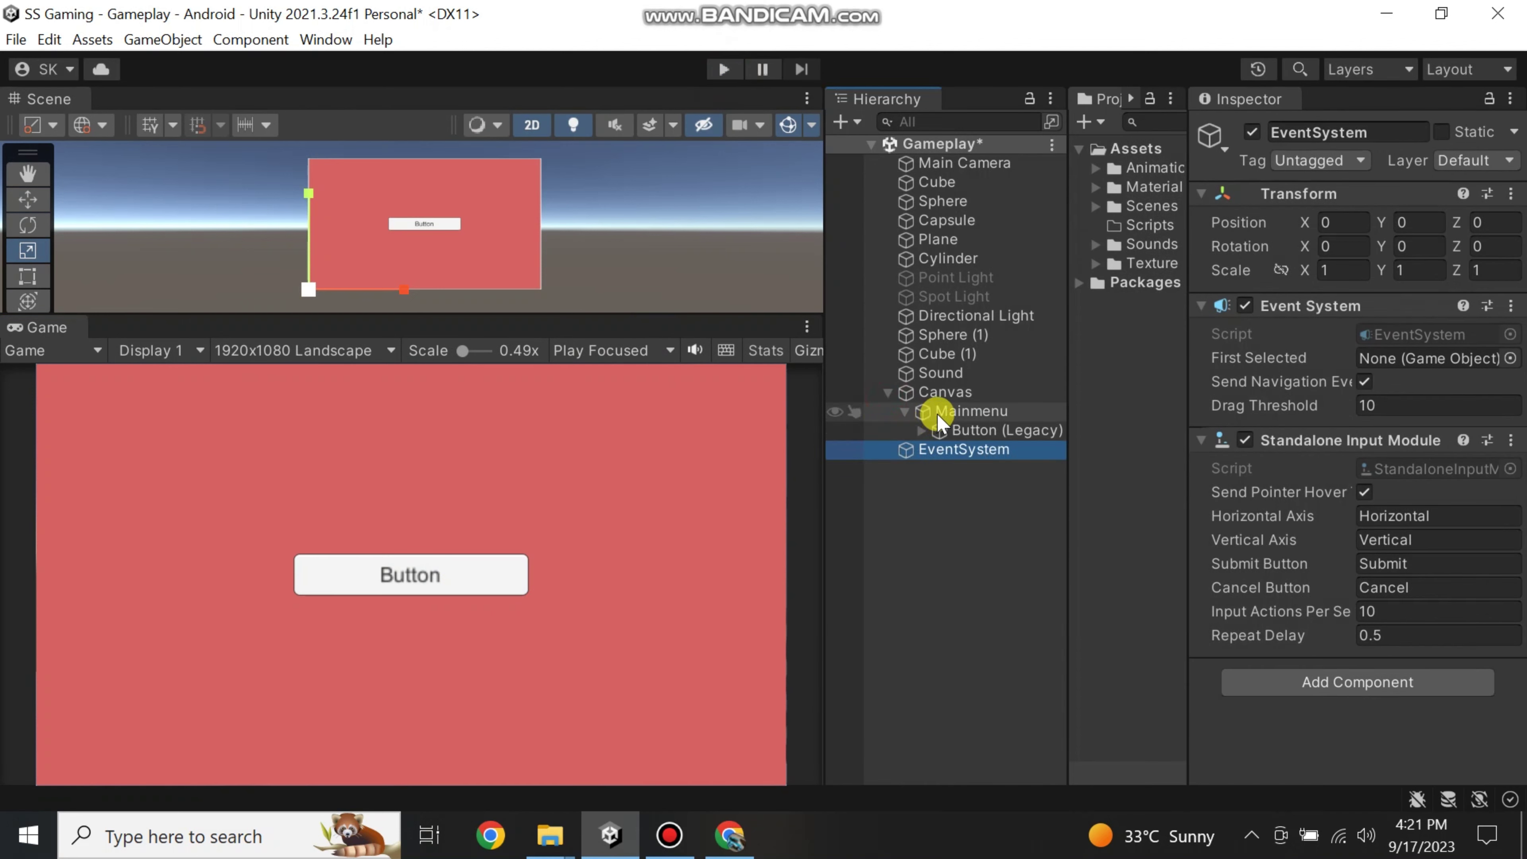
pyautogui.rightClick(938, 413)
pyautogui.click(1016, 571)
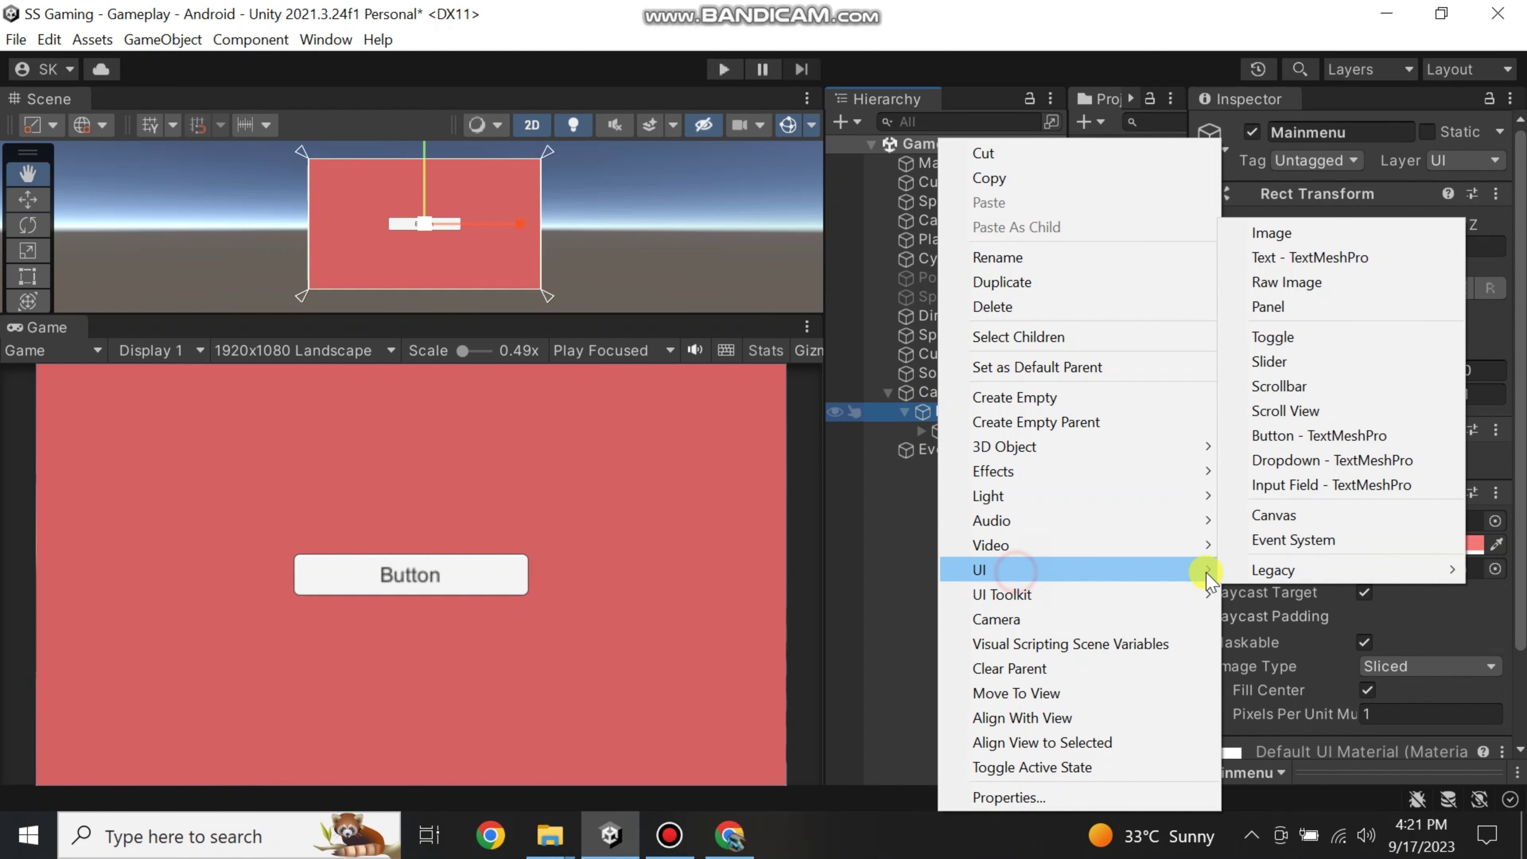
pyautogui.moveTo(1273, 570)
pyautogui.click(1136, 571)
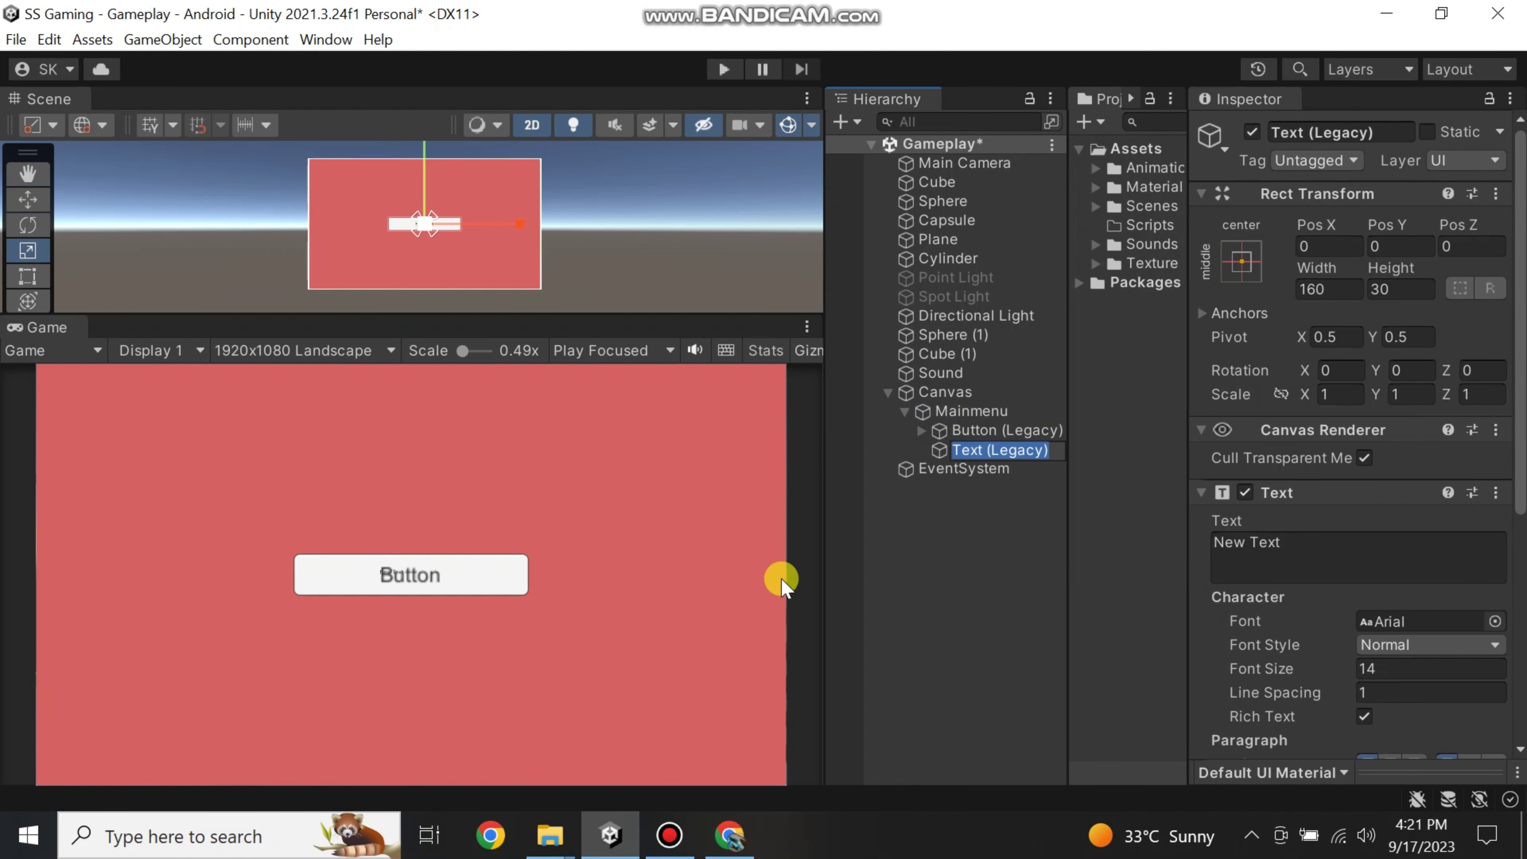
# - Move the new text above the button to Pos Y 197 and scale it up uniformly to about 4.17, then enlarge the Scene view
pyautogui.click(26, 202)
pyautogui.moveTo(419, 163); pyautogui.dragTo(437, 136)
pyautogui.click(26, 249)
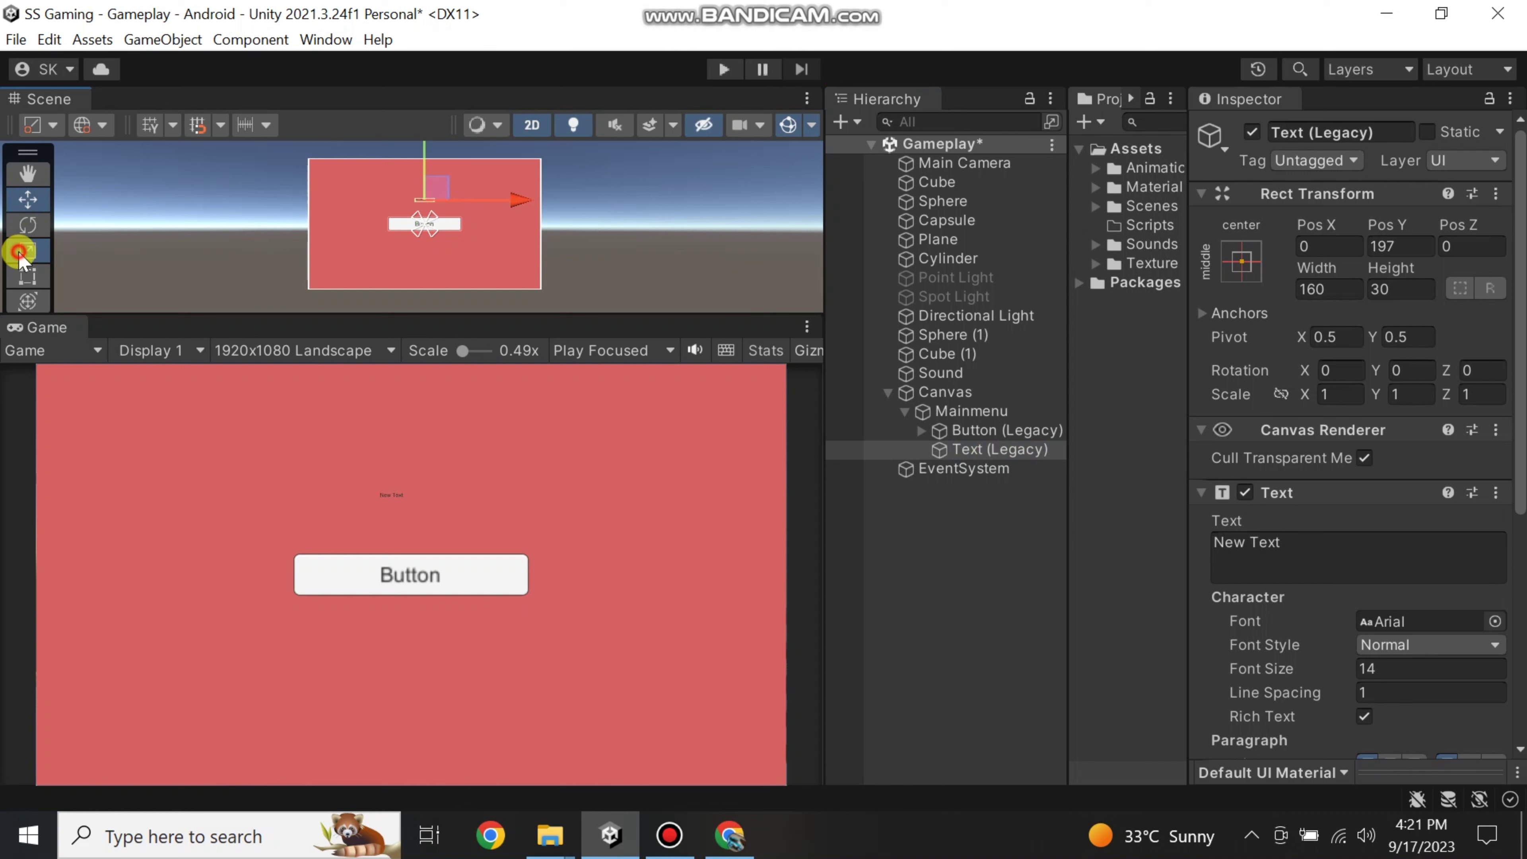
pyautogui.moveTo(456, 199); pyautogui.dragTo(699, 328)
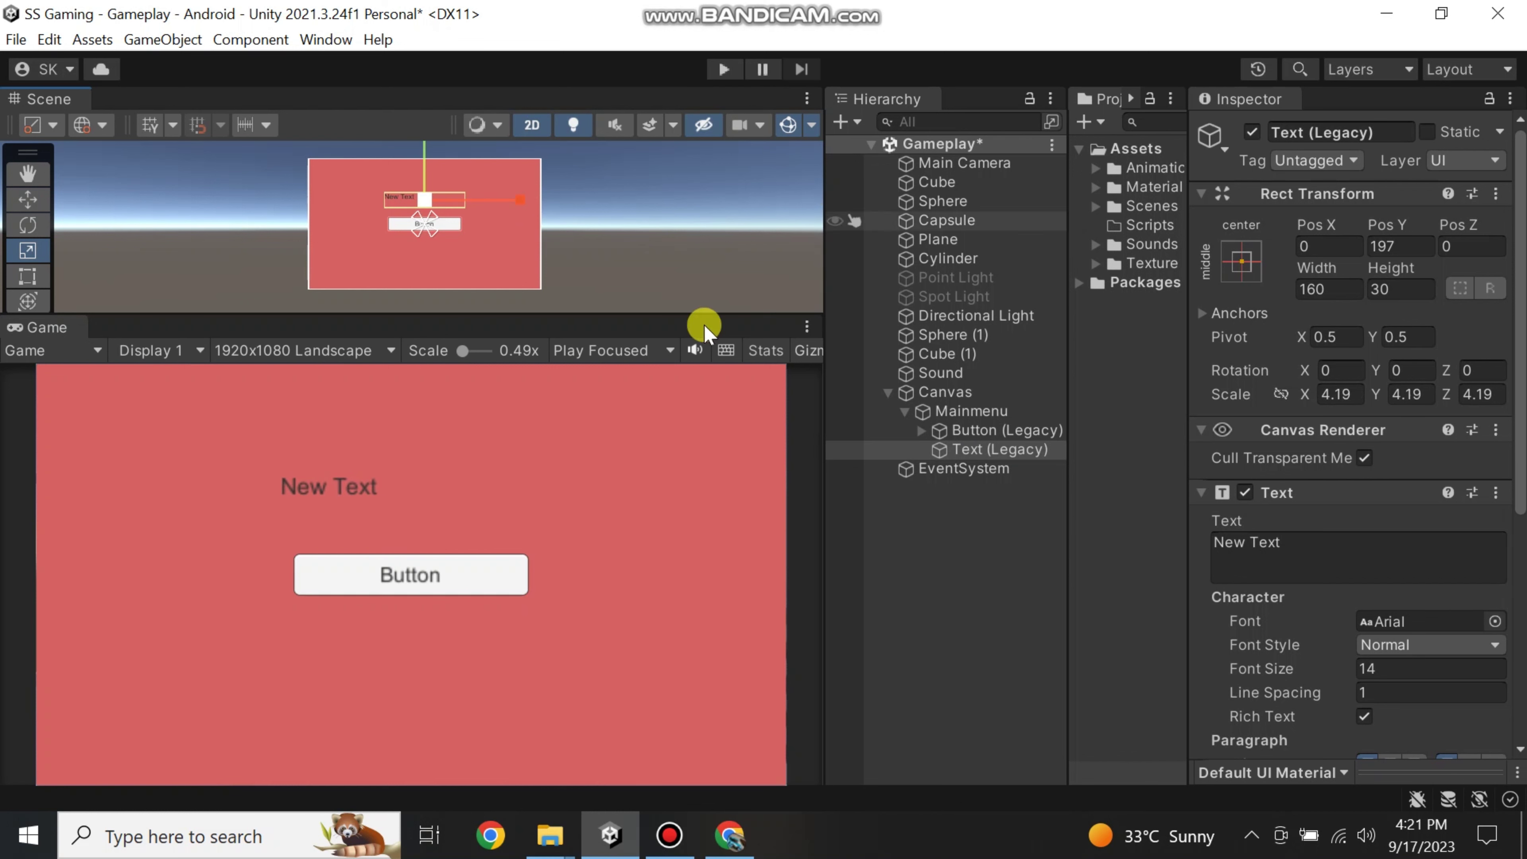
pyautogui.moveTo(518, 314); pyautogui.dragTo(516, 584)
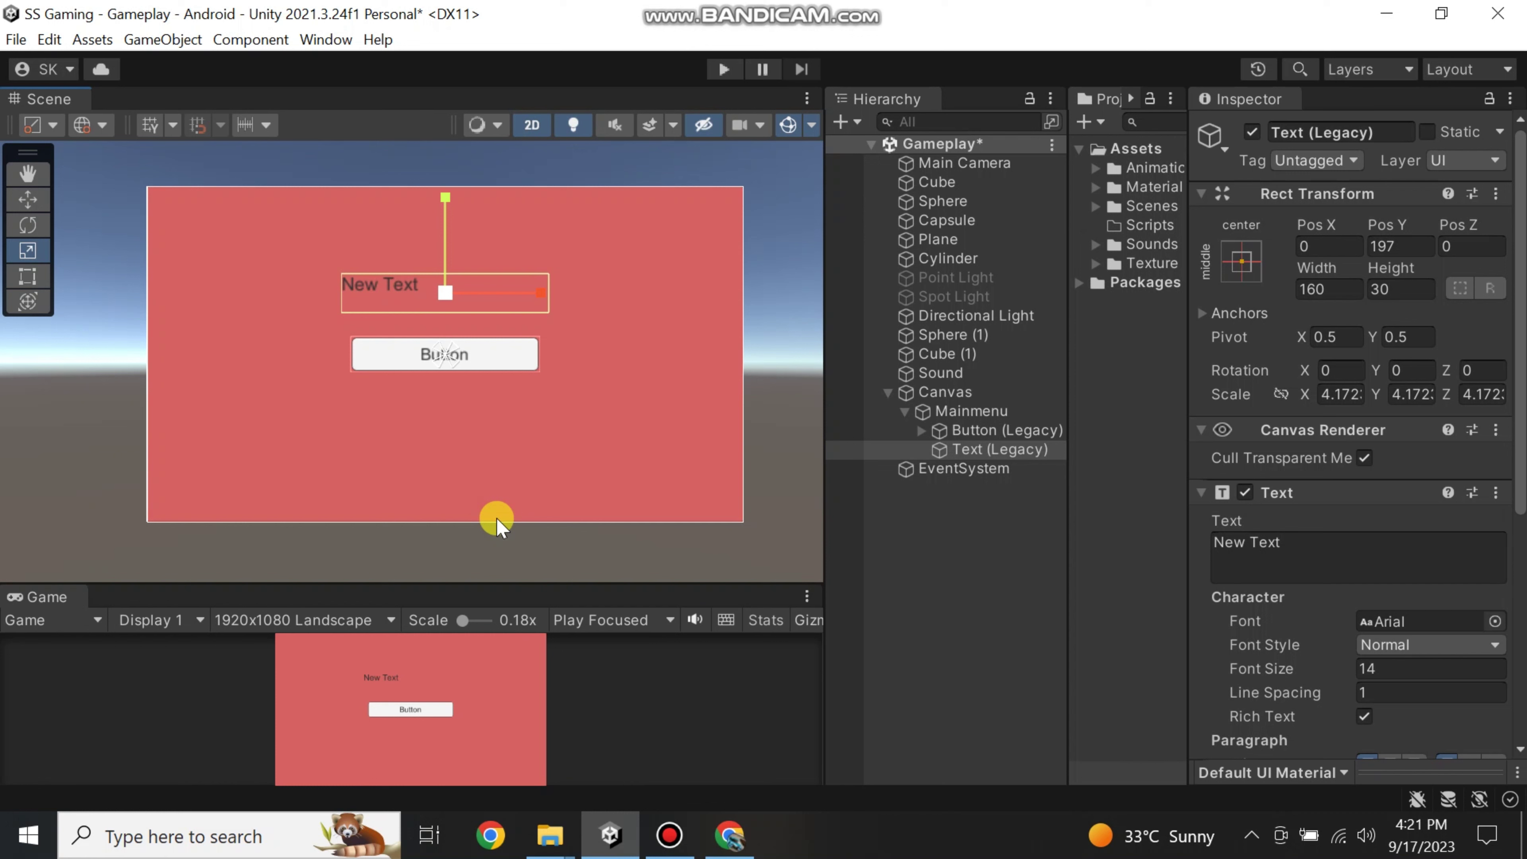
# - Review the UI element types available for the Mainmenu panel without adding one, then deselect and collapse Mainmenu
pyautogui.rightClick(969, 411)
pyautogui.moveTo(1023, 569)
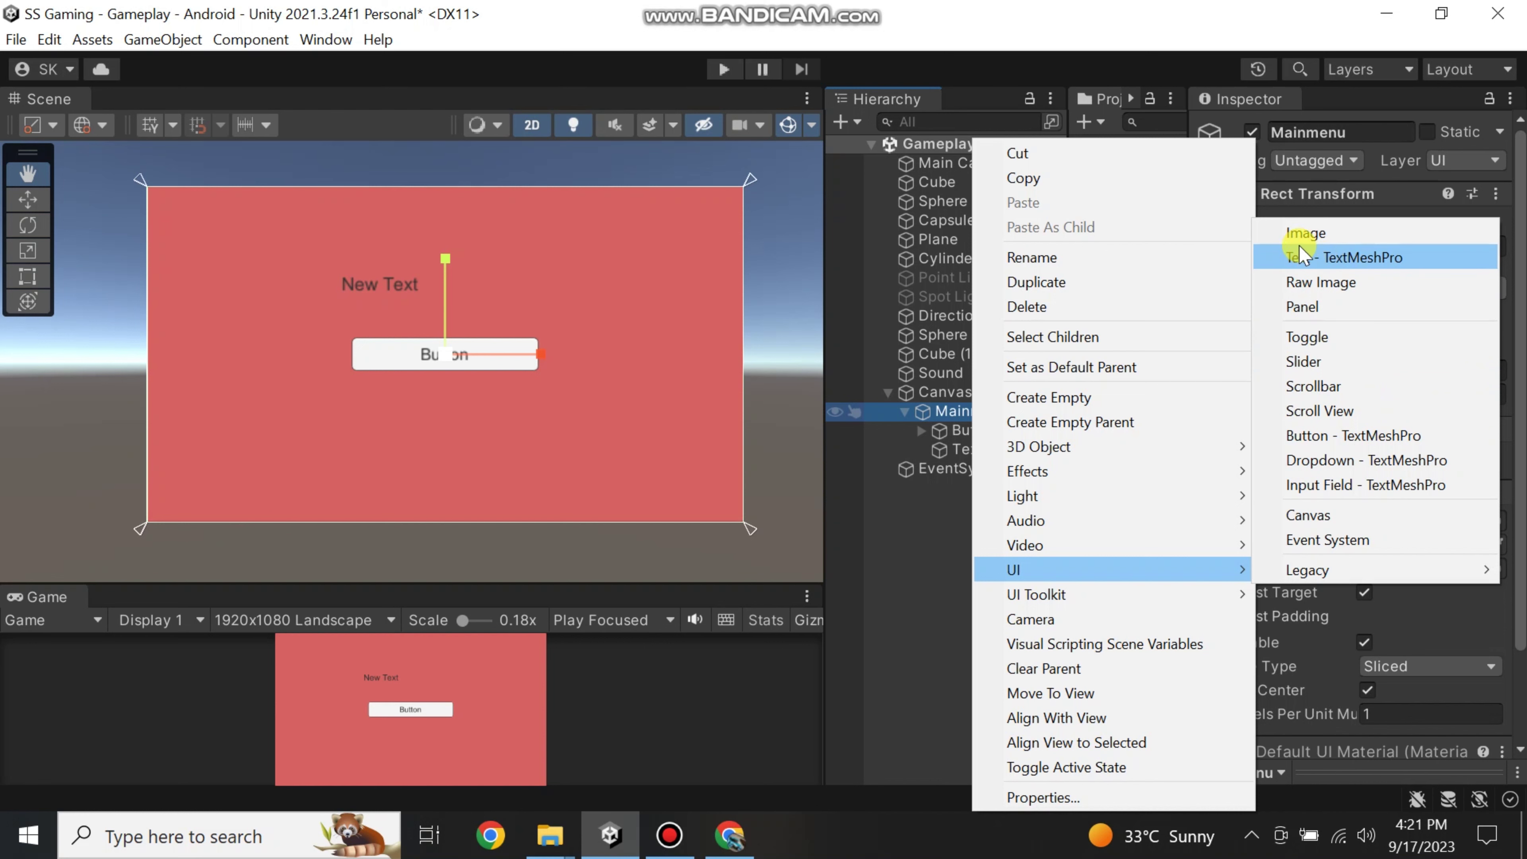
pyautogui.click(927, 531)
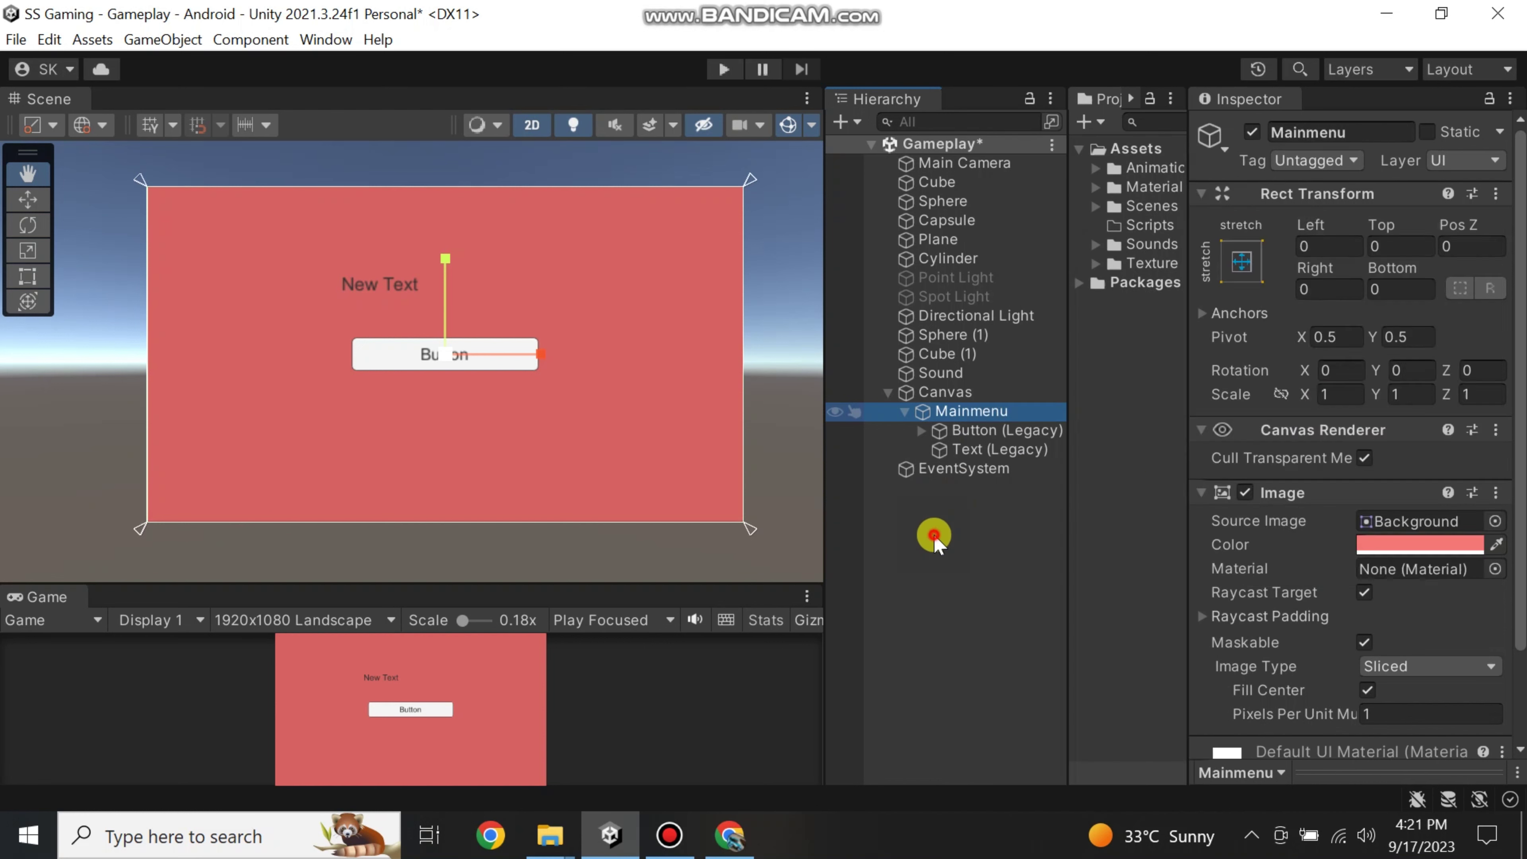
pyautogui.click(904, 412)
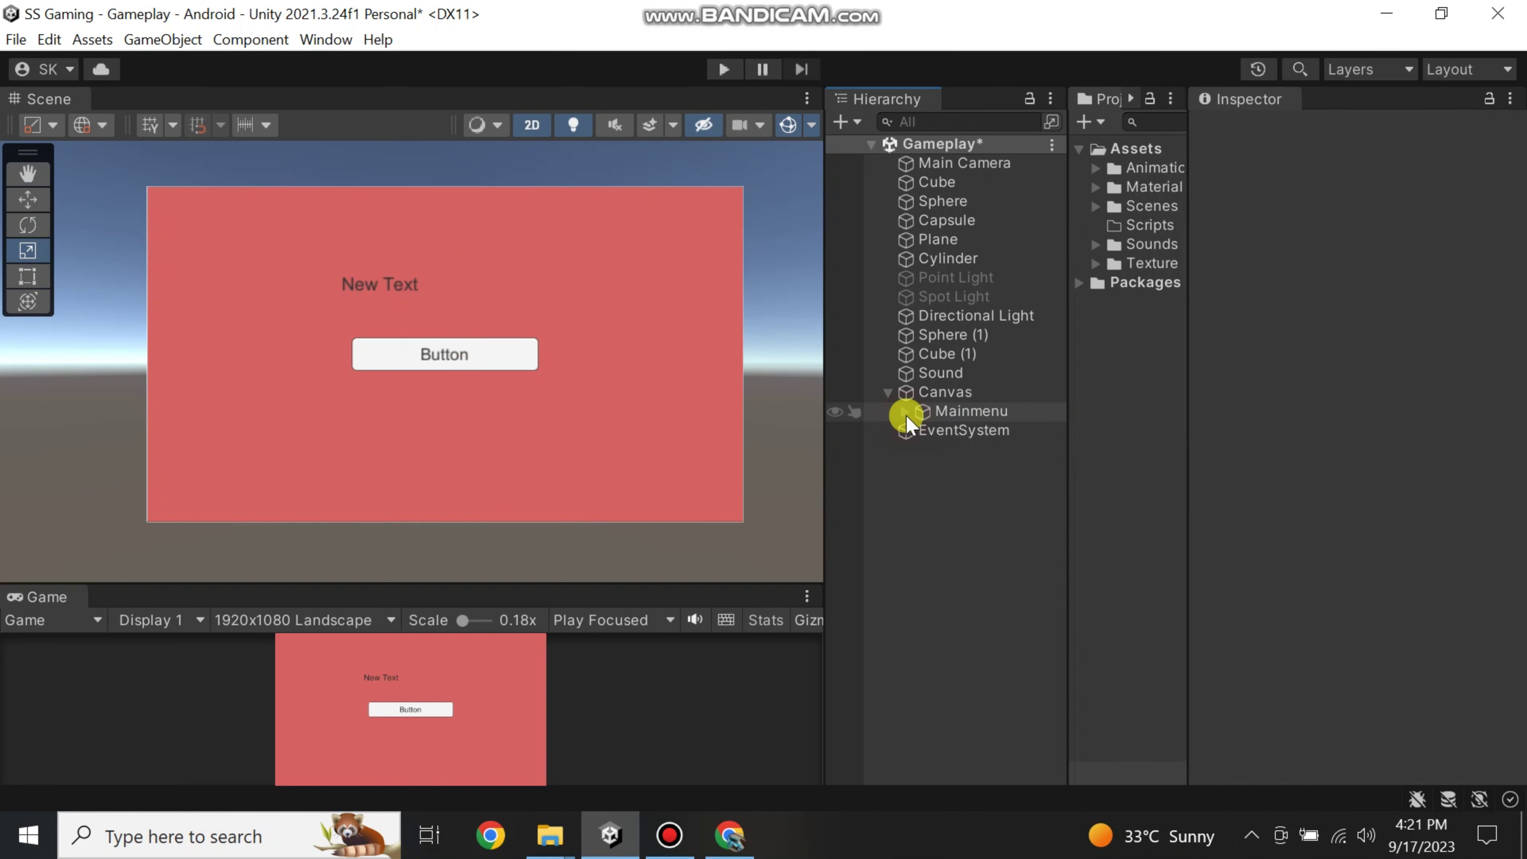